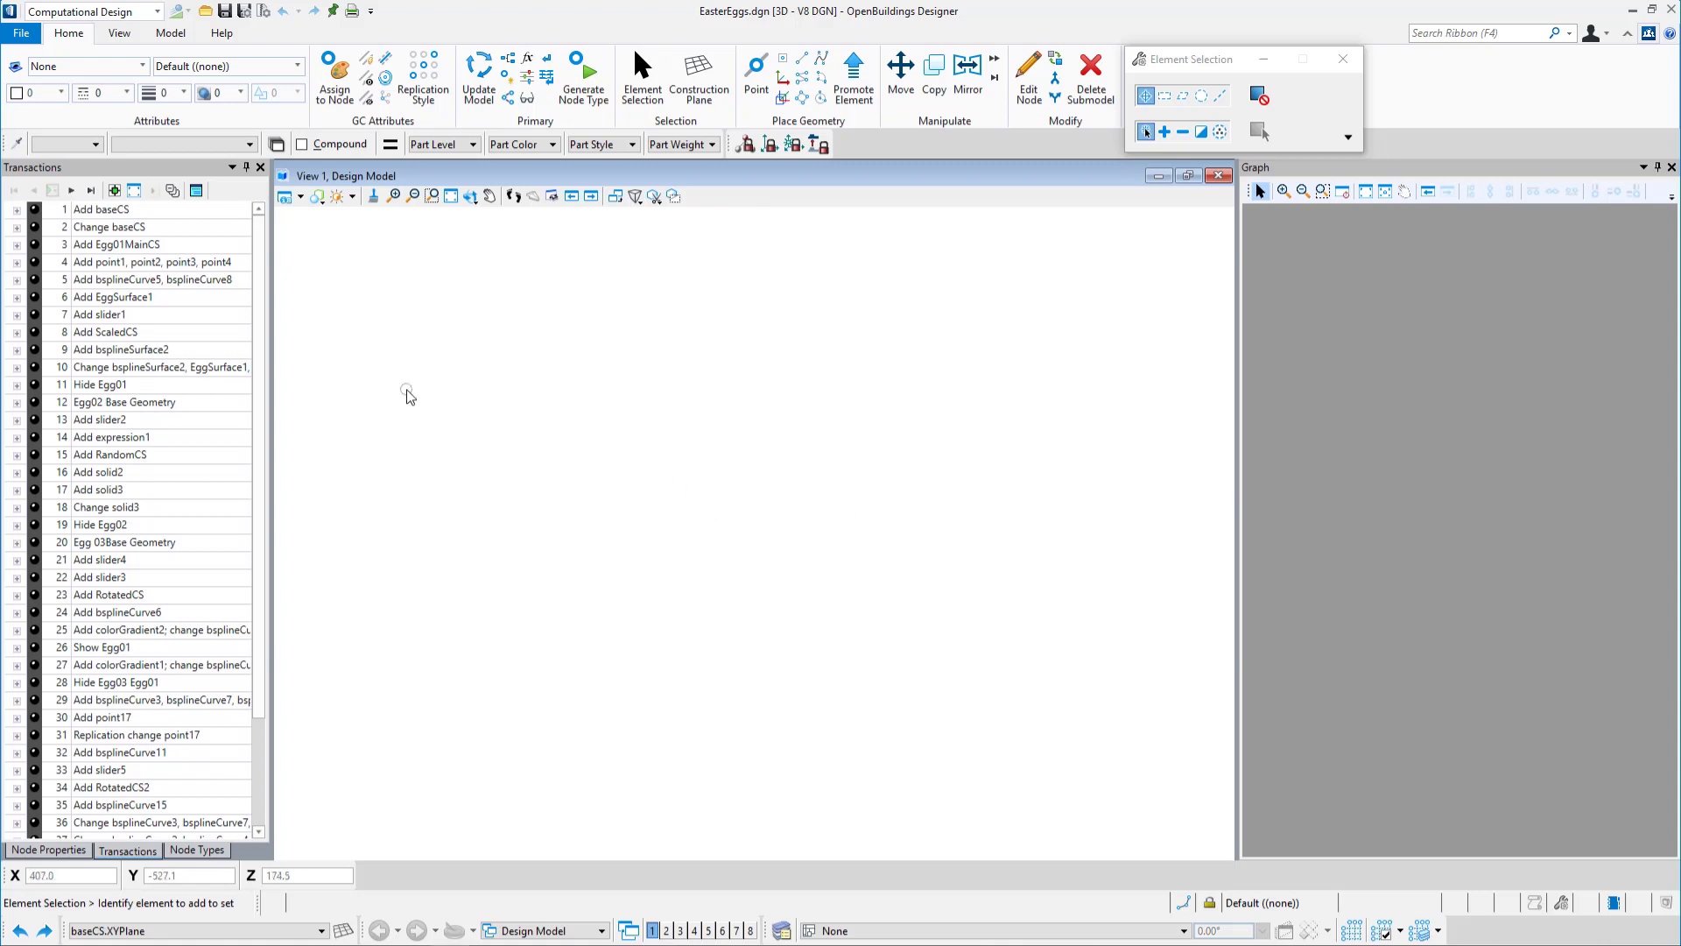
Play the transactions up to number 5 to add baseCS, Egg01MainCS, points 1 to 4, bsplineCurve5 and bsplineCurve8.
click(34, 211)
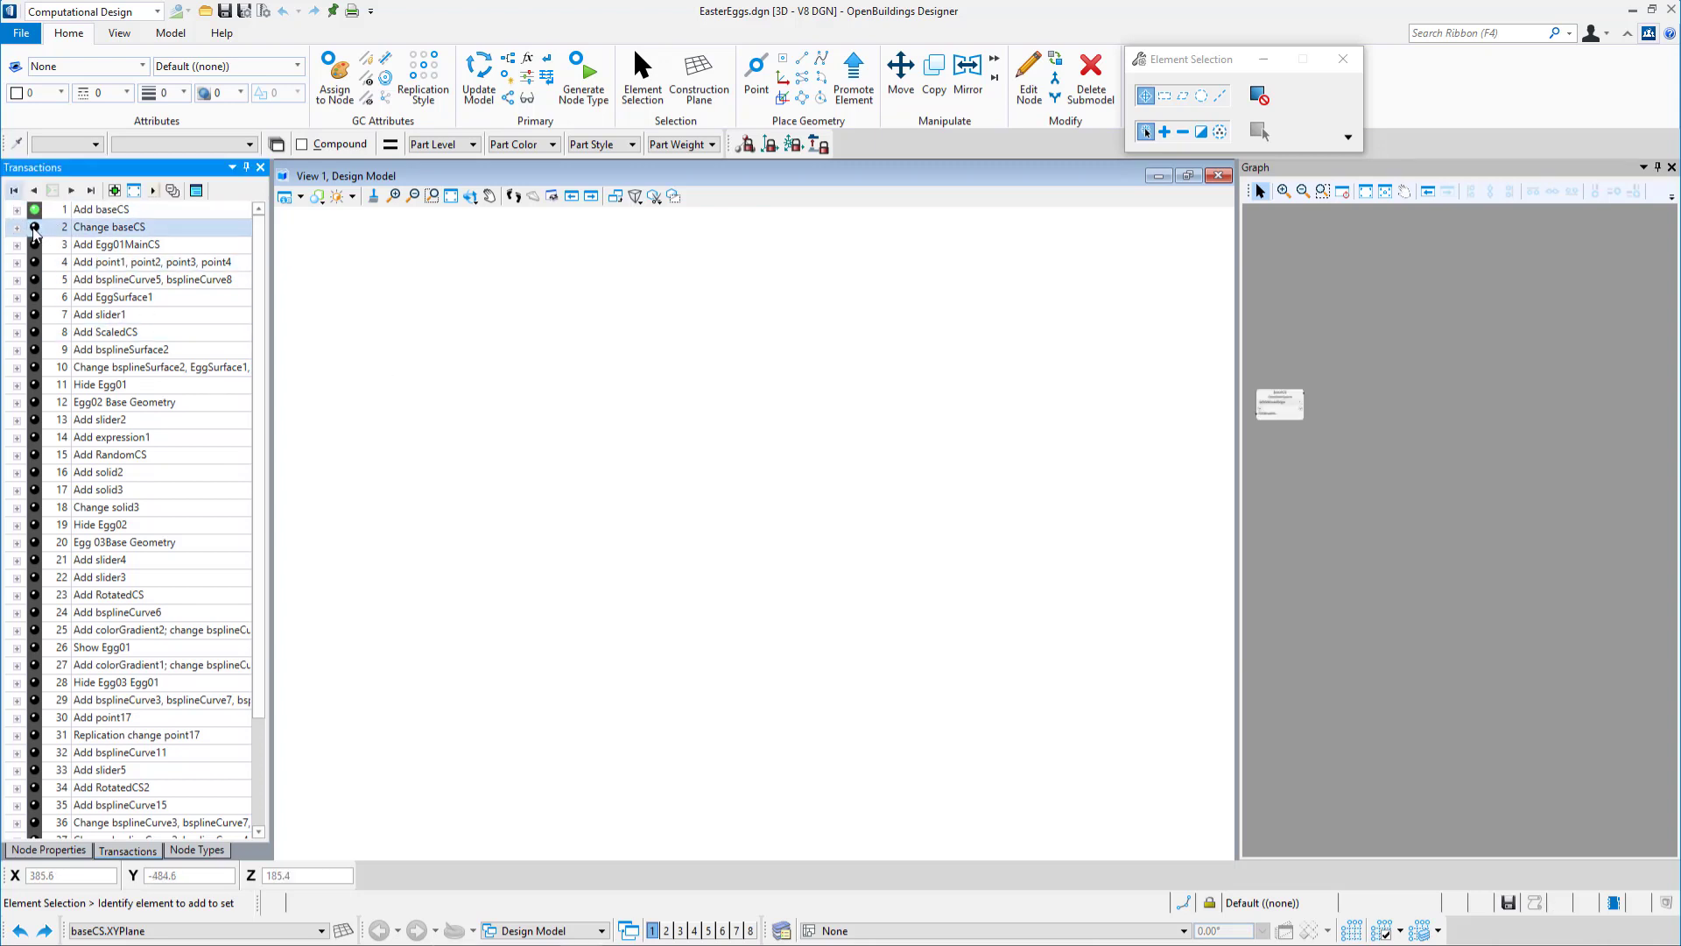
scroll(1277, 380, up, 5)
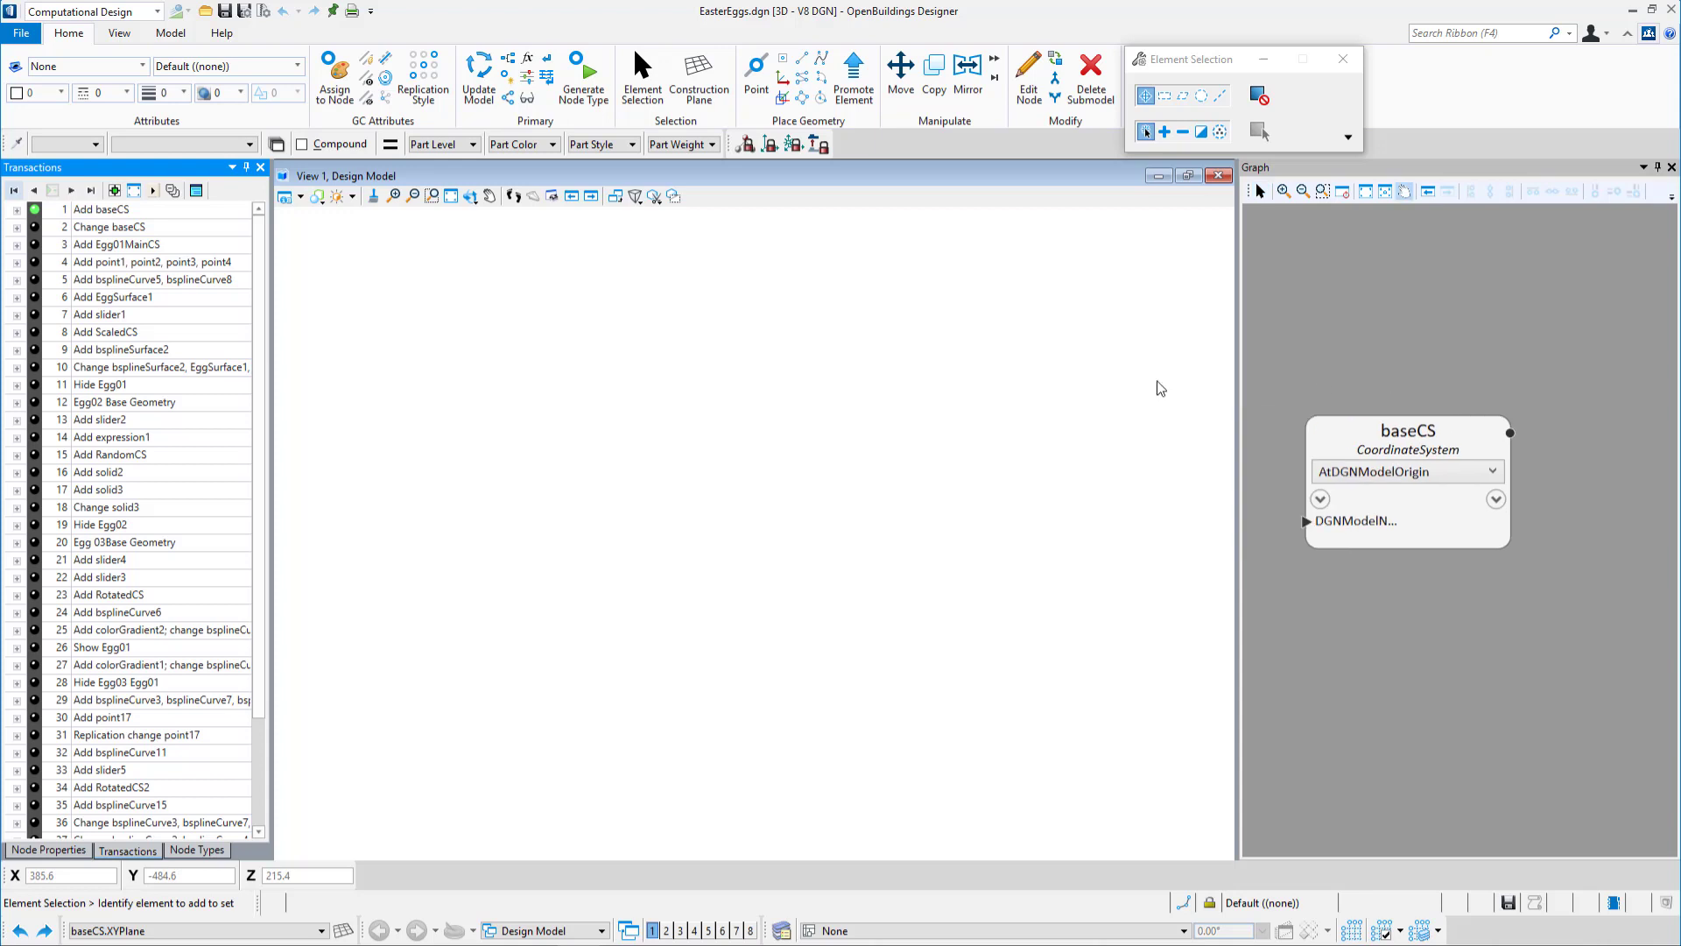
click(34, 226)
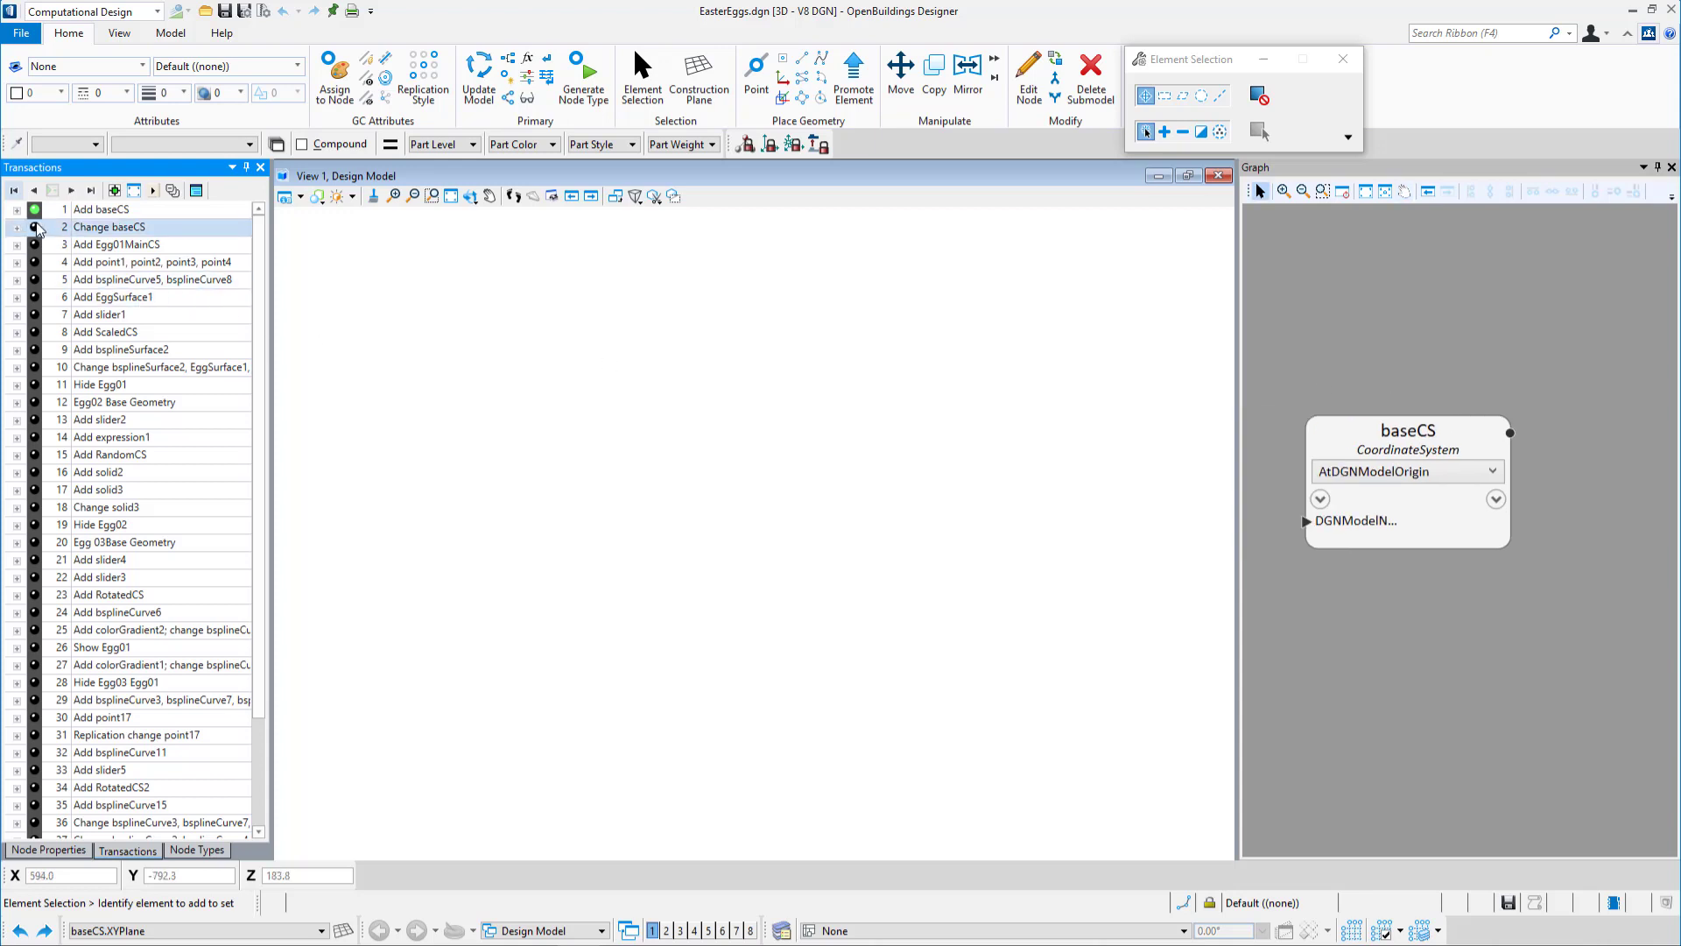
click(34, 281)
scroll(1387, 543, down, 5)
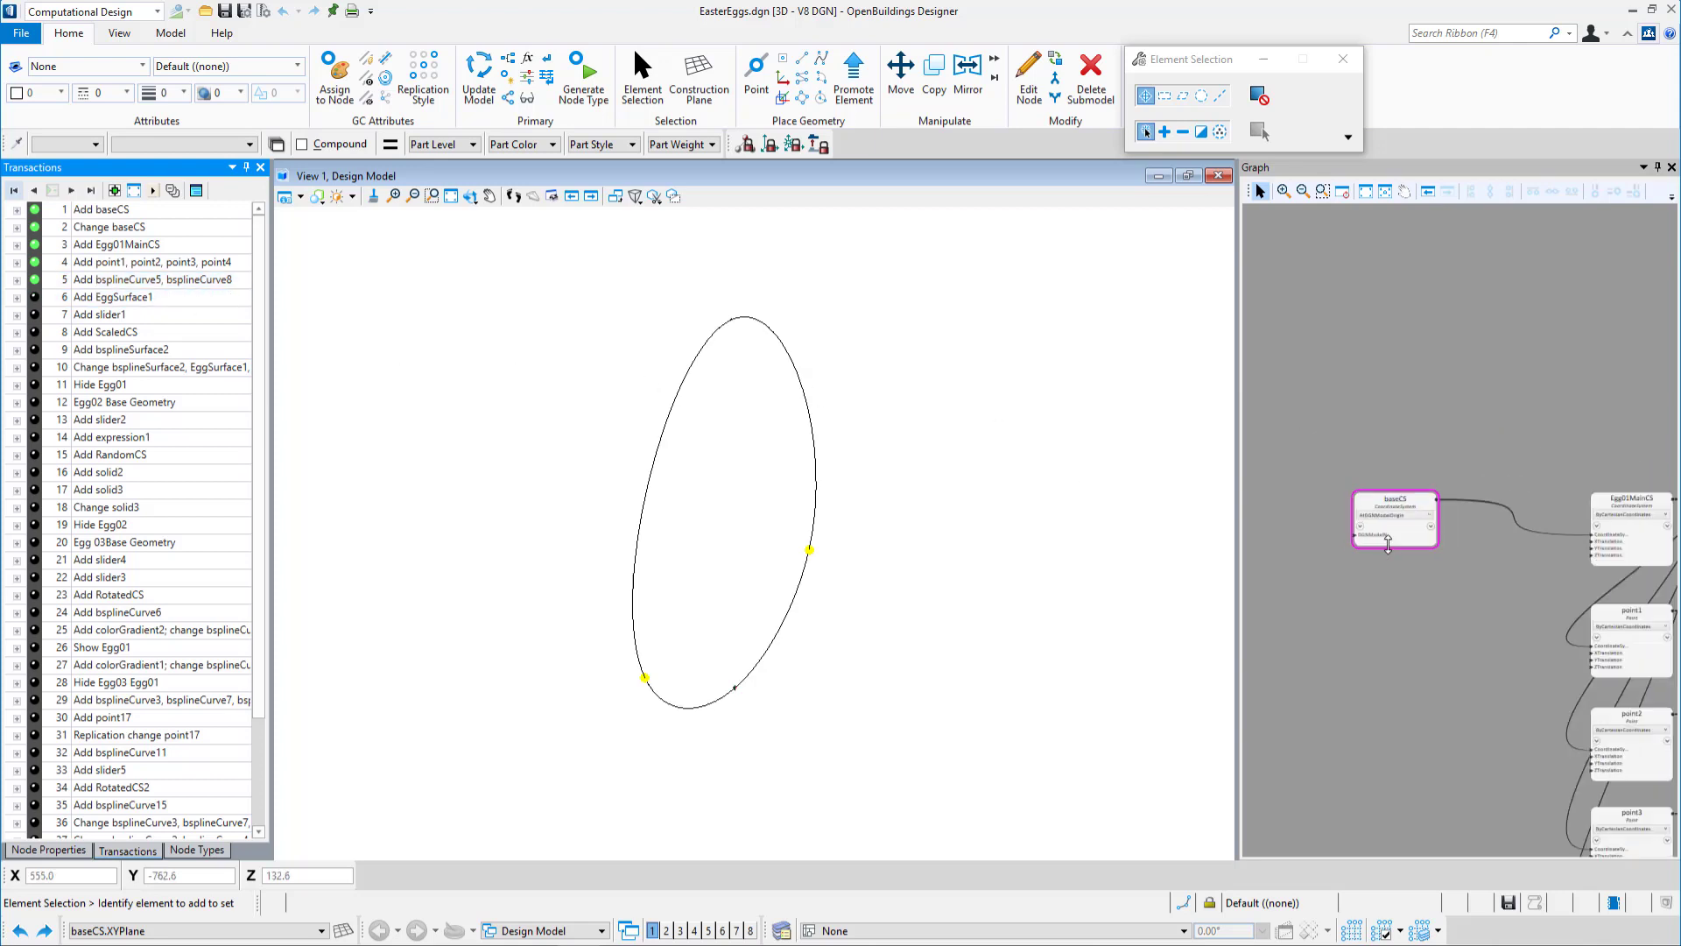
middle_drag(1508, 606, 1375, 445)
scroll(1393, 455, down, 3)
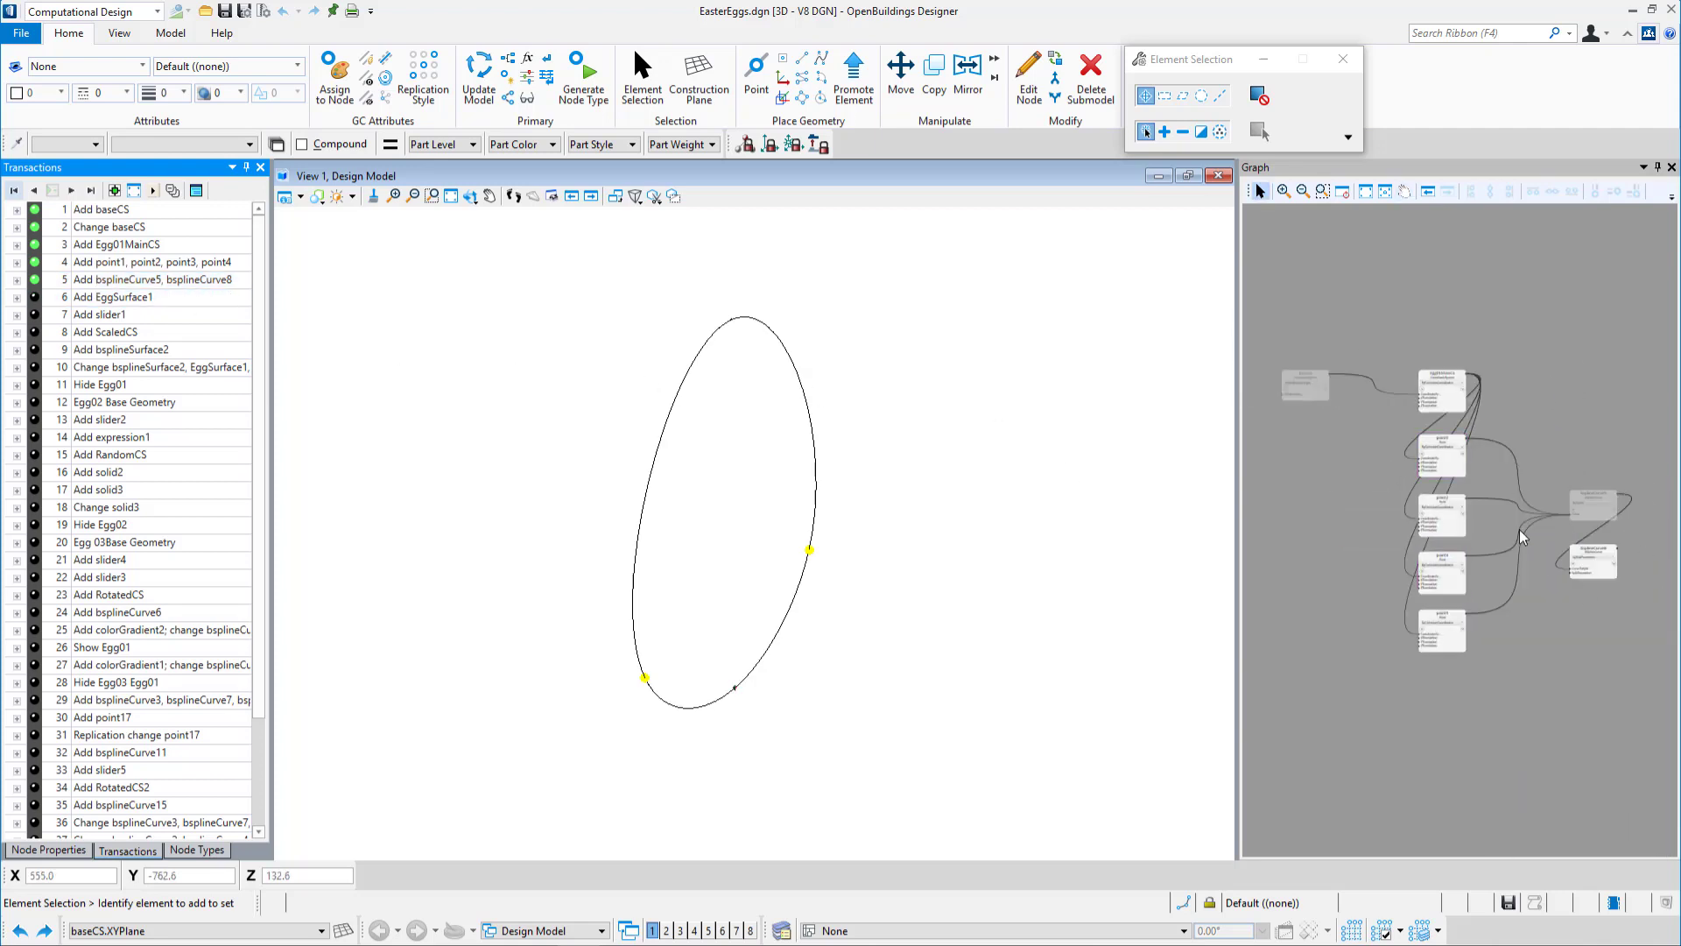
scroll(1445, 372, up, 6)
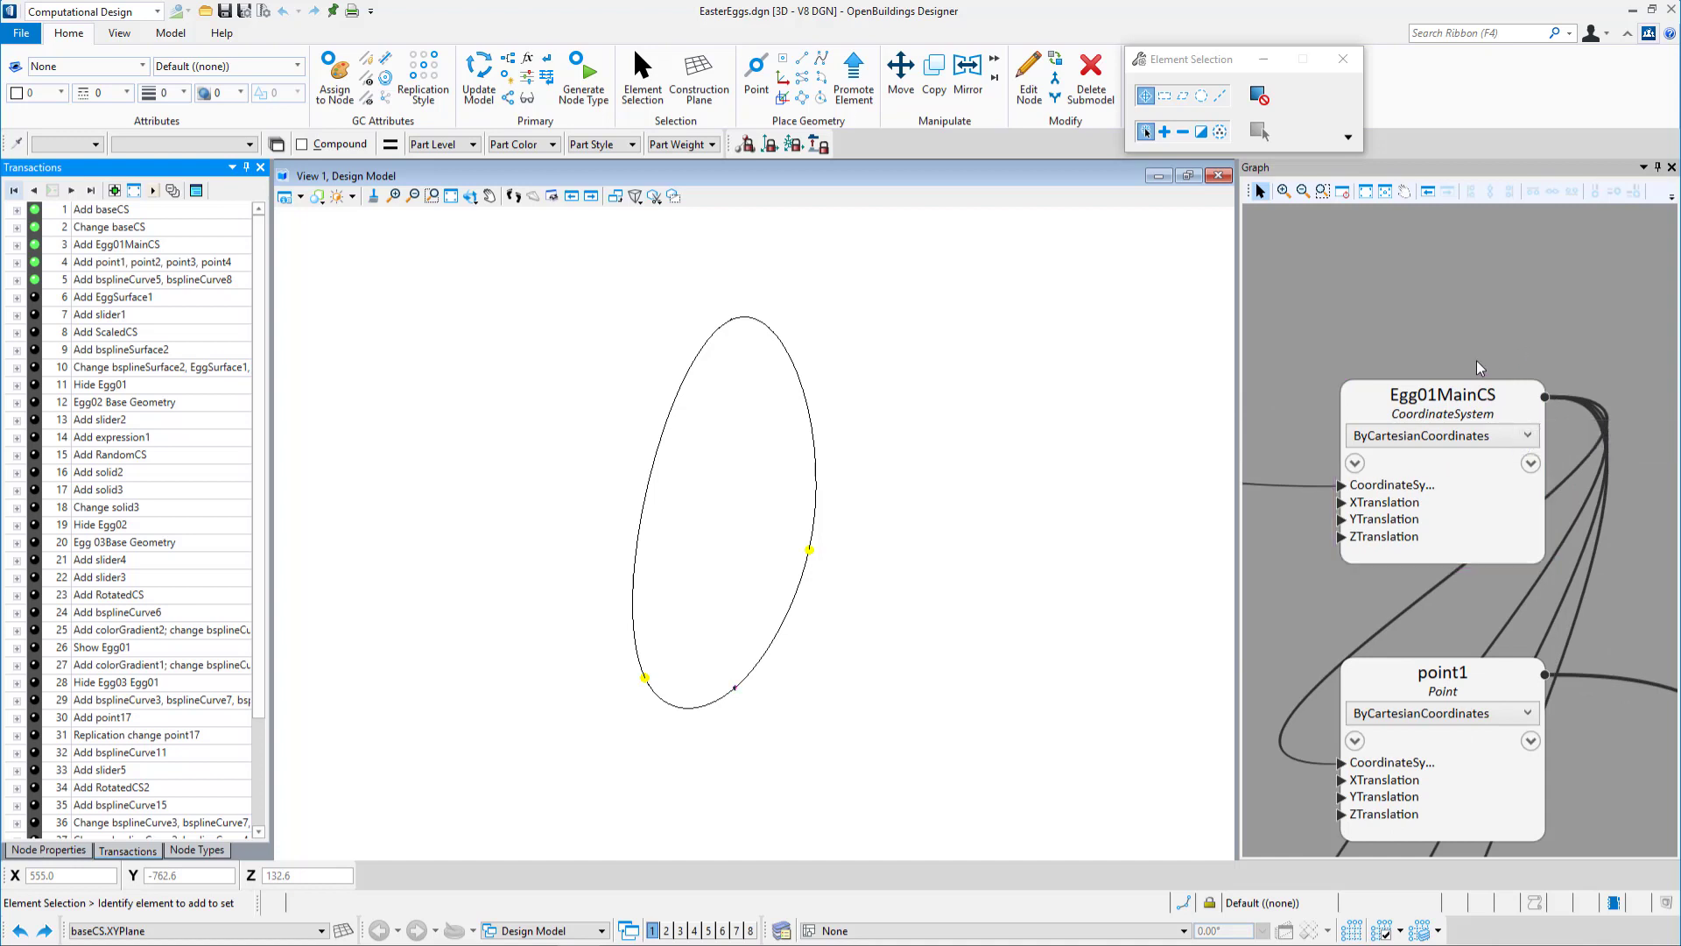
scroll(1476, 359, down, 6)
middle_drag(1562, 380, 1495, 361)
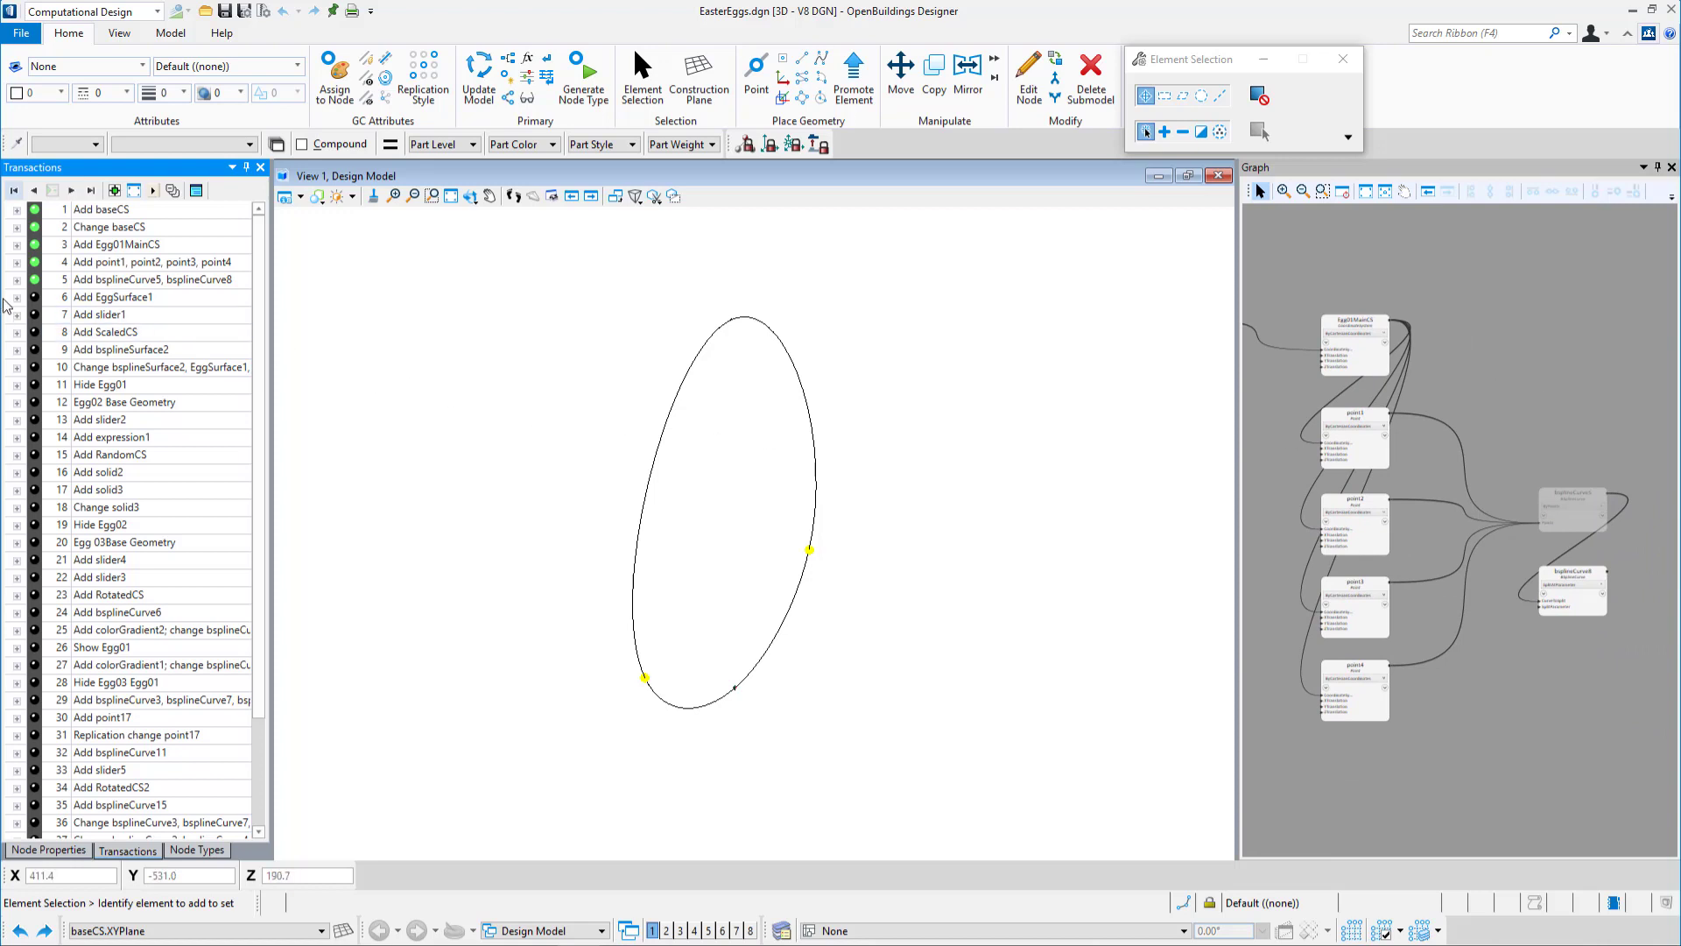
Play transaction 6 to add EggSurface1 and bring its node into view in the graph.
click(37, 298)
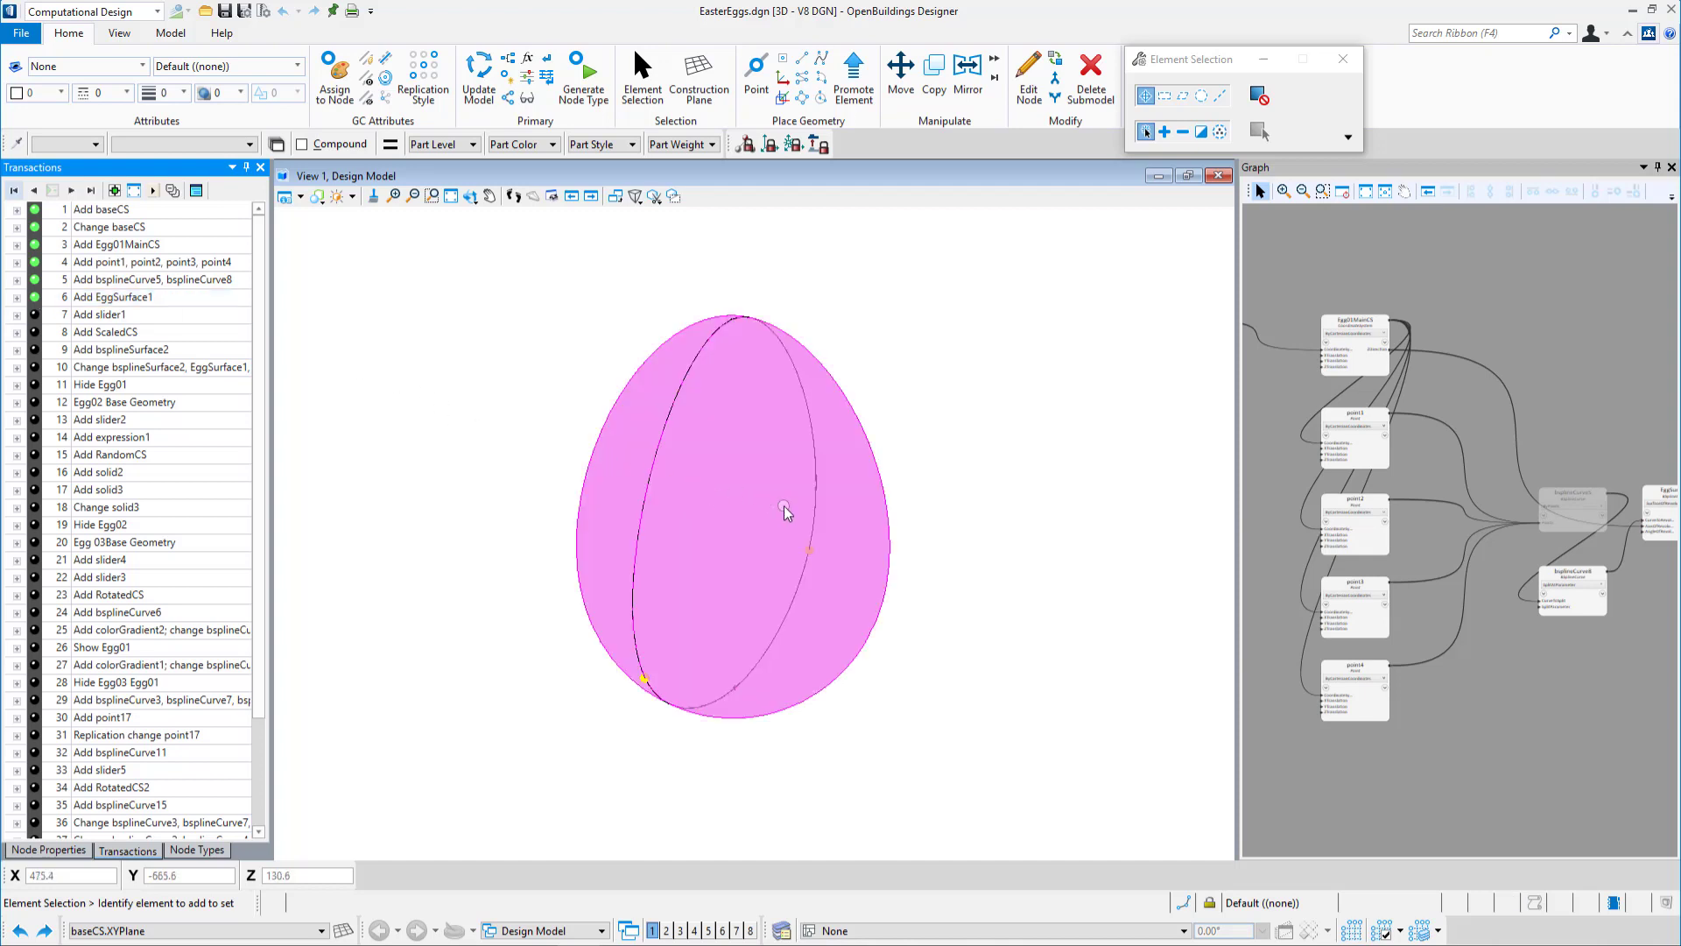
shift+middle_drag(930, 621, 857, 573)
middle_drag(1639, 556, 1451, 552)
Inspect the curve-to-revolve input of EggSurface1 and trace it back to the bsplineCurve8 node.
scroll(1476, 508, up, 5)
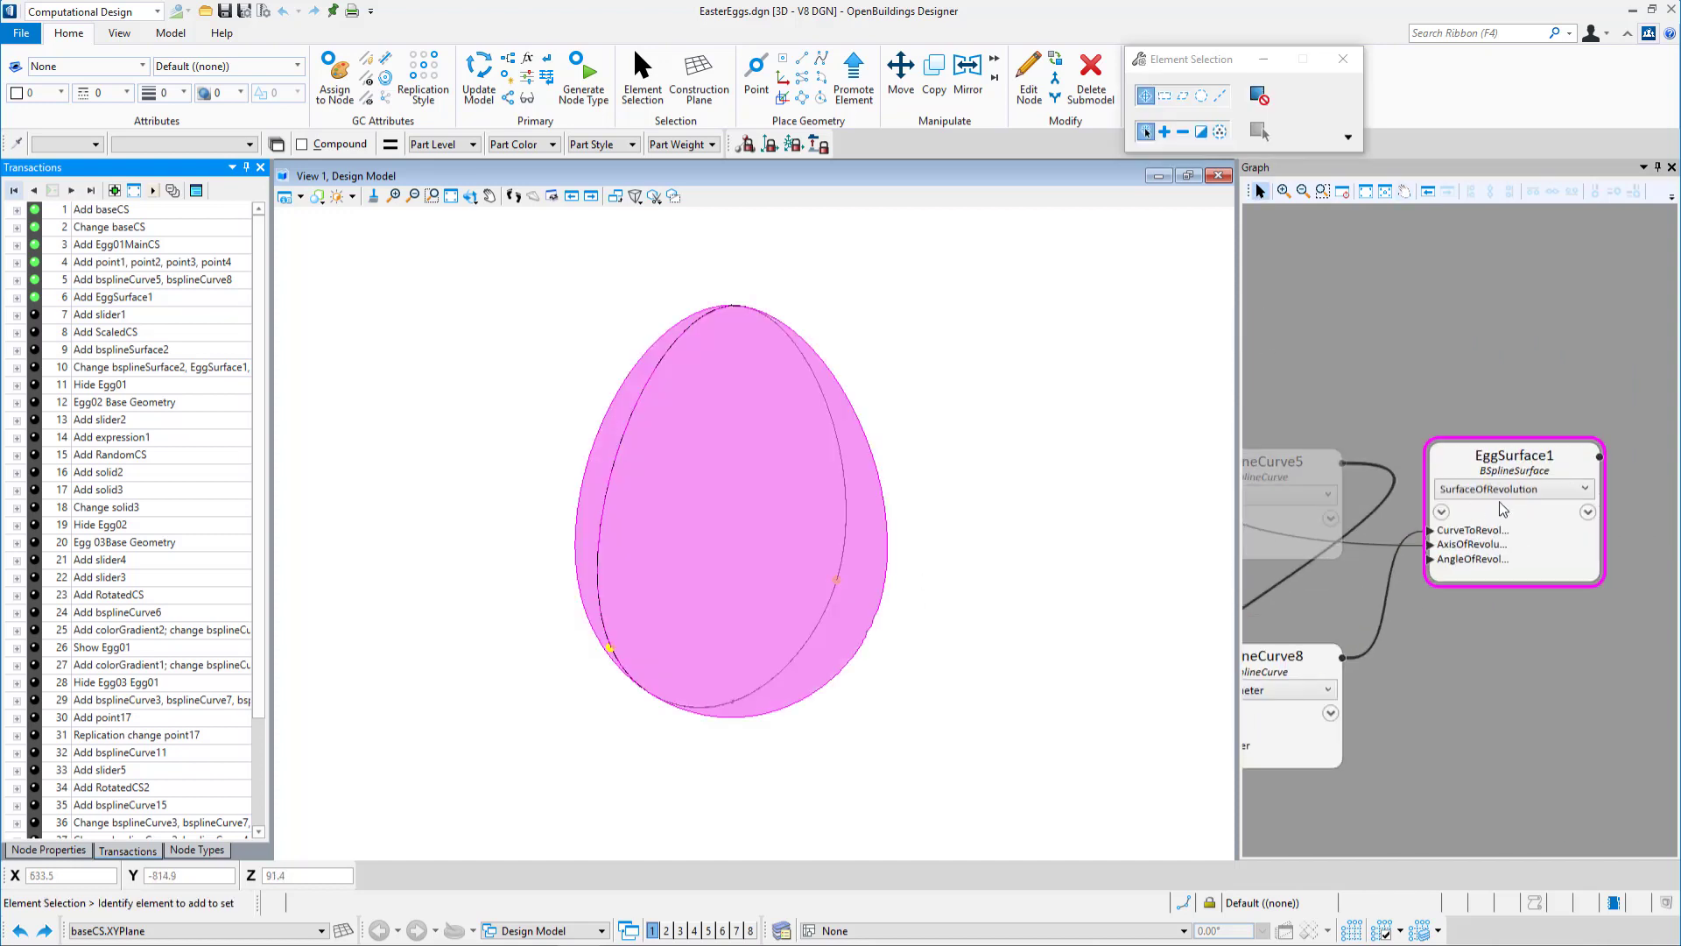
scroll(1486, 512, up, 3)
click(1484, 542)
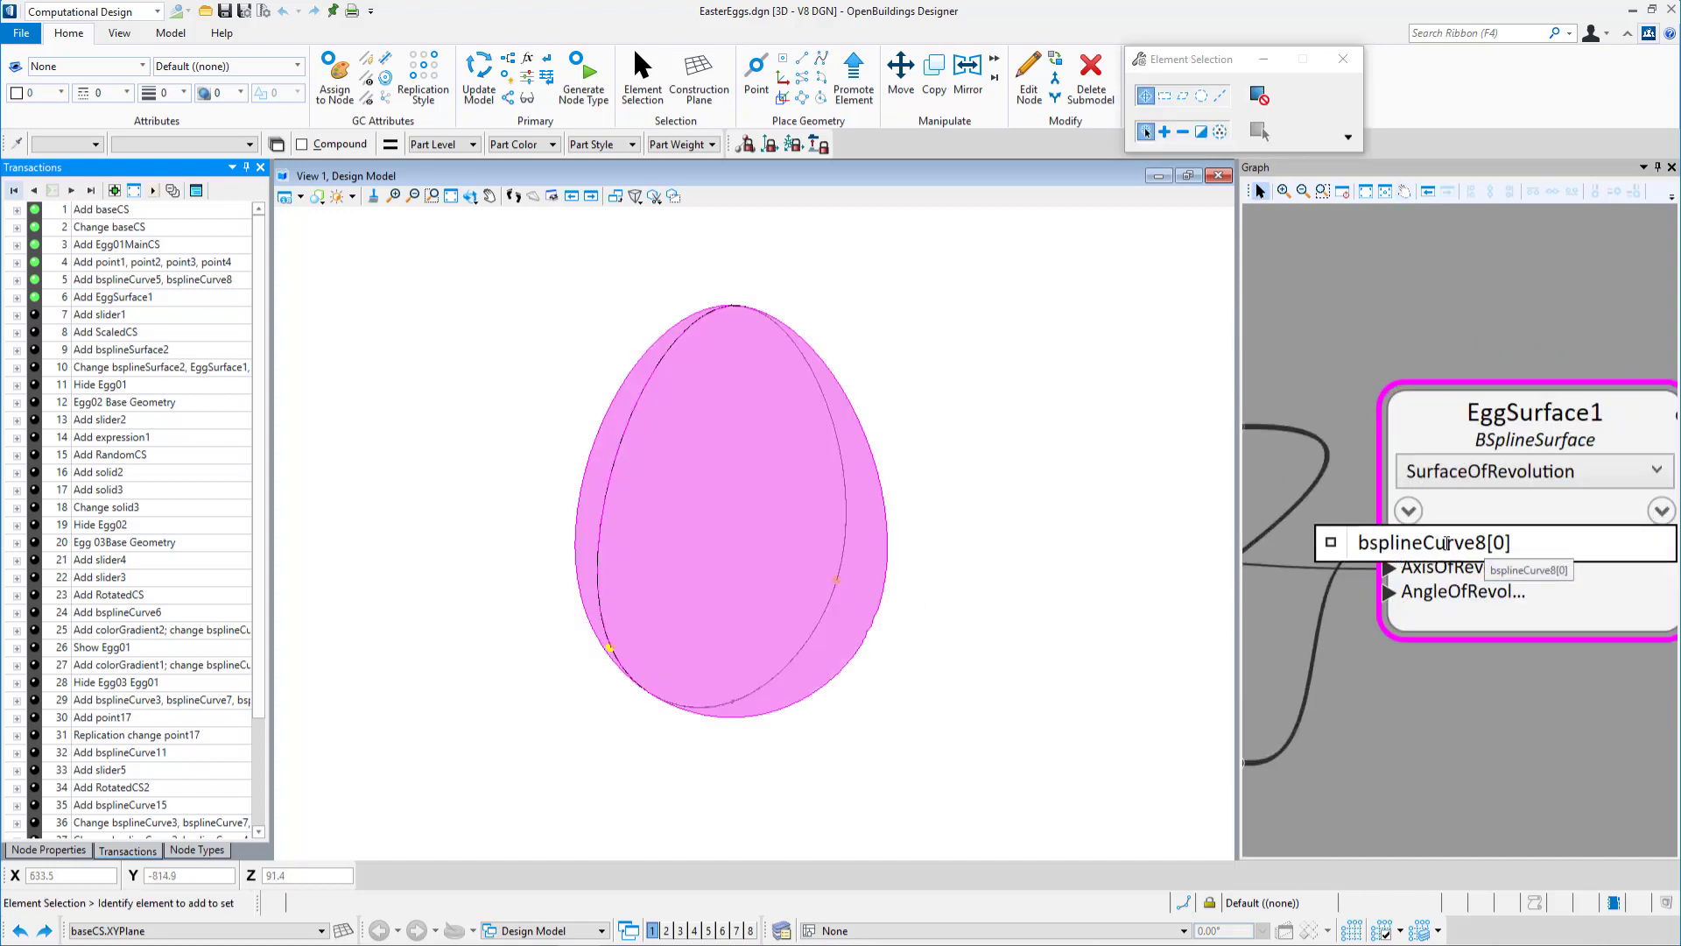
scroll(1492, 554, down, 1)
click(1480, 562)
middle_drag(1373, 696, 1595, 547)
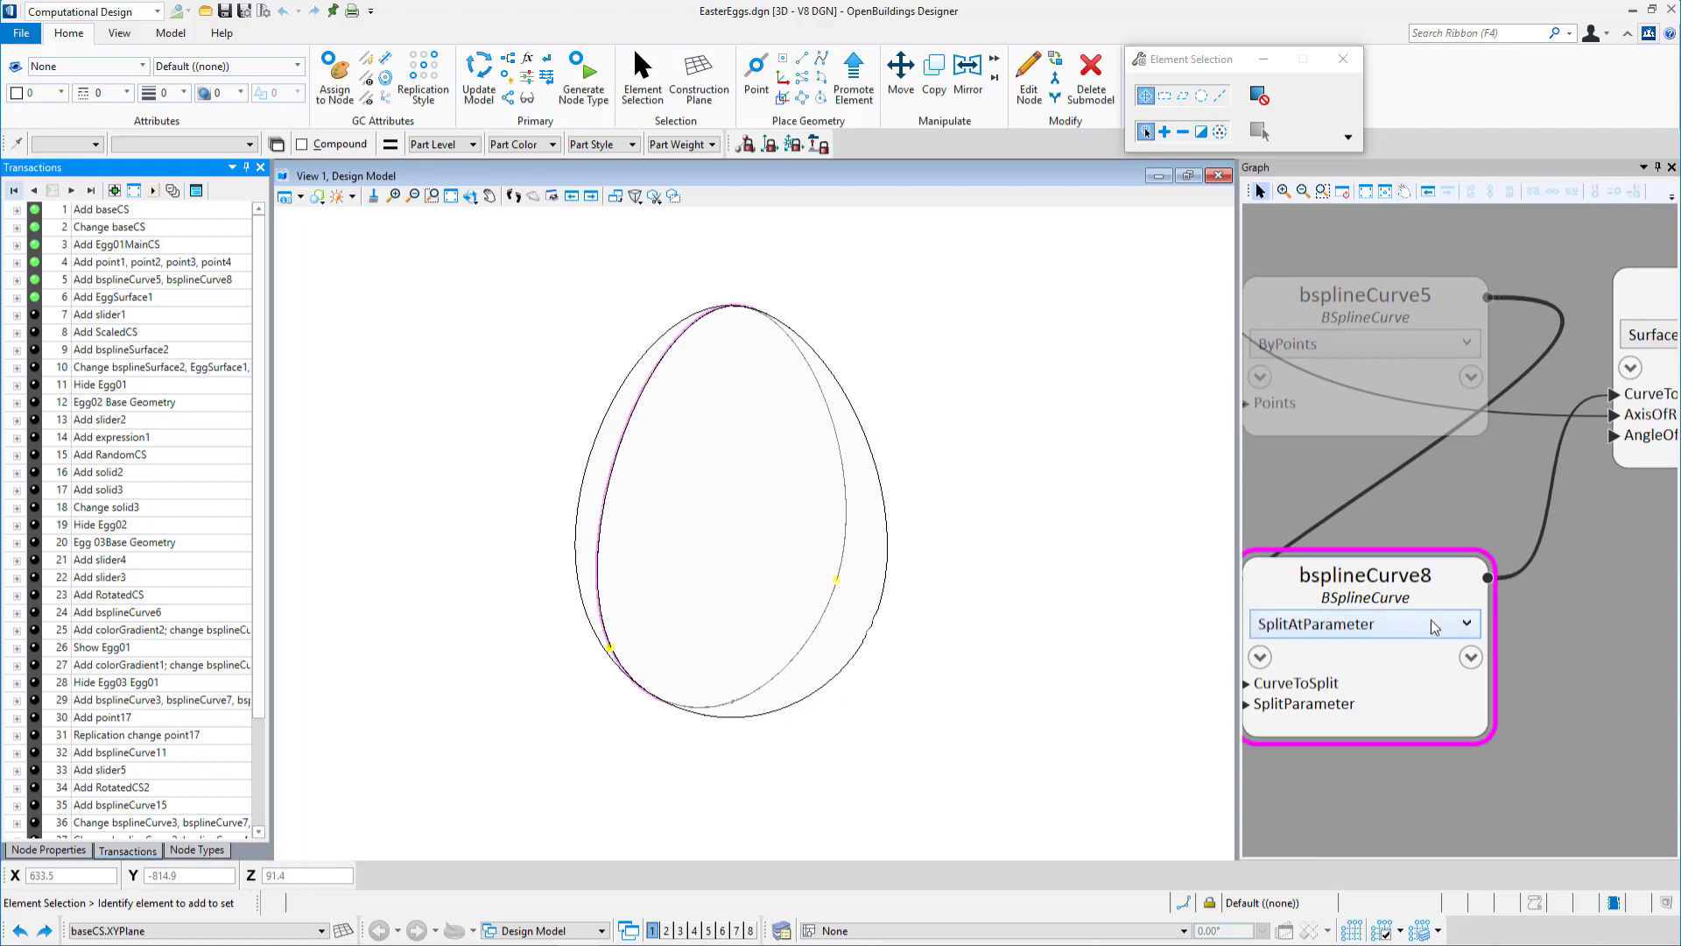
middle_drag(1580, 613, 1336, 652)
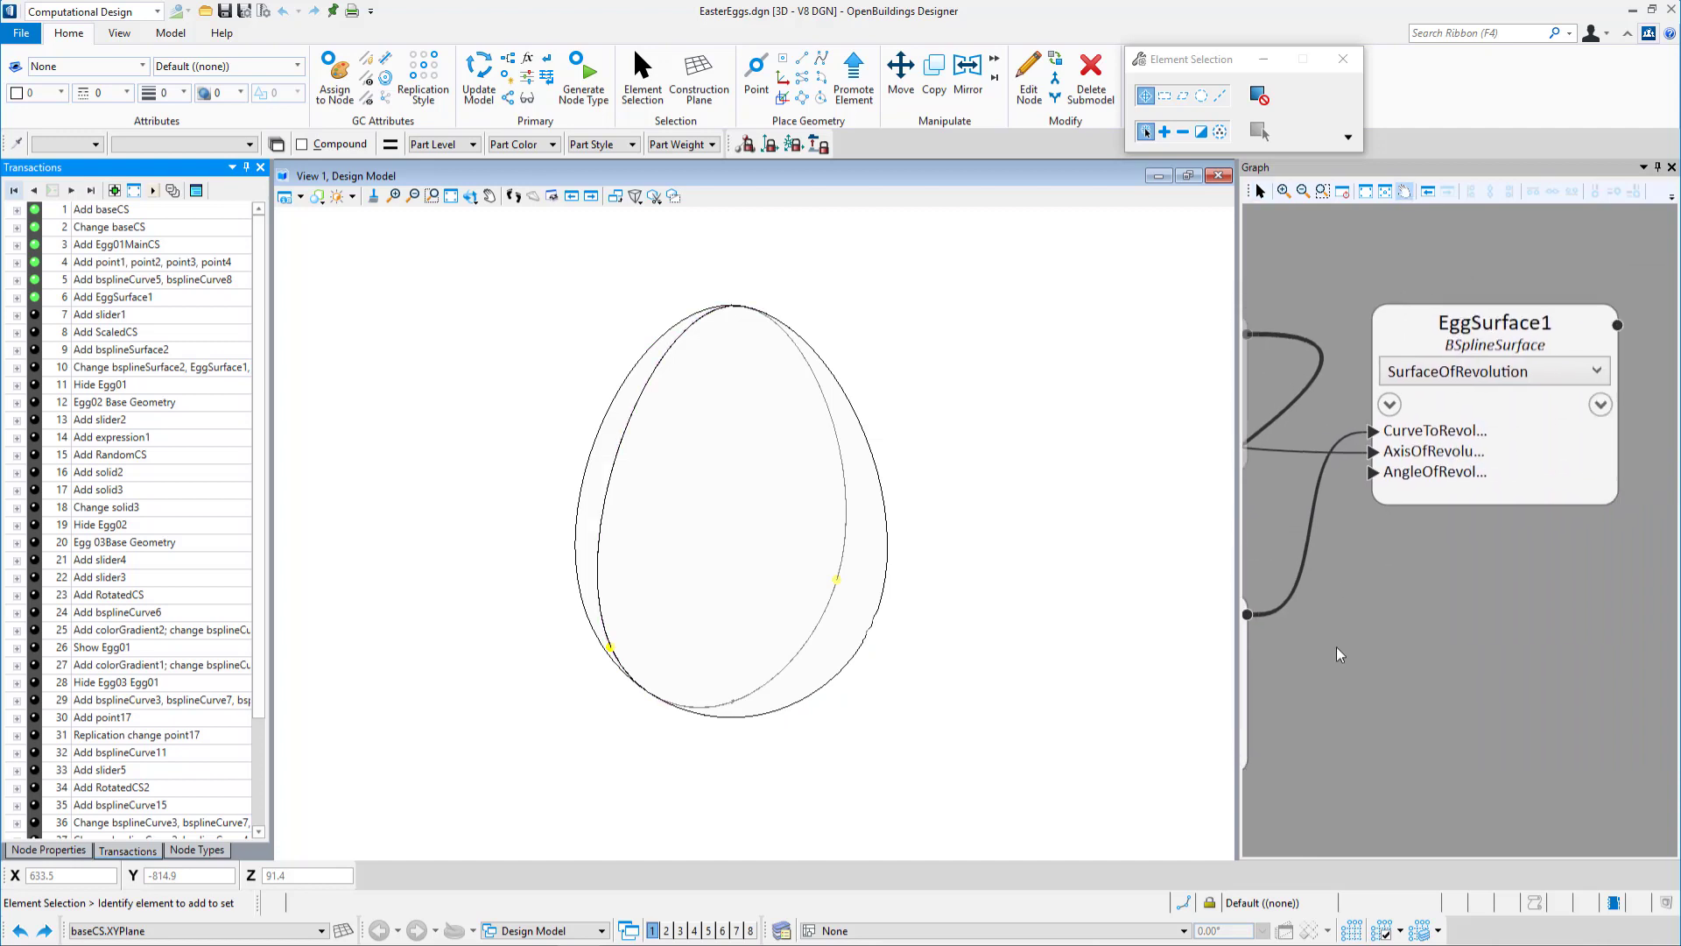
Inspect the axis and angle of revolution inputs of EggSurface1, and view the revolved egg in the model.
click(1433, 451)
scroll(1576, 451, down, 2)
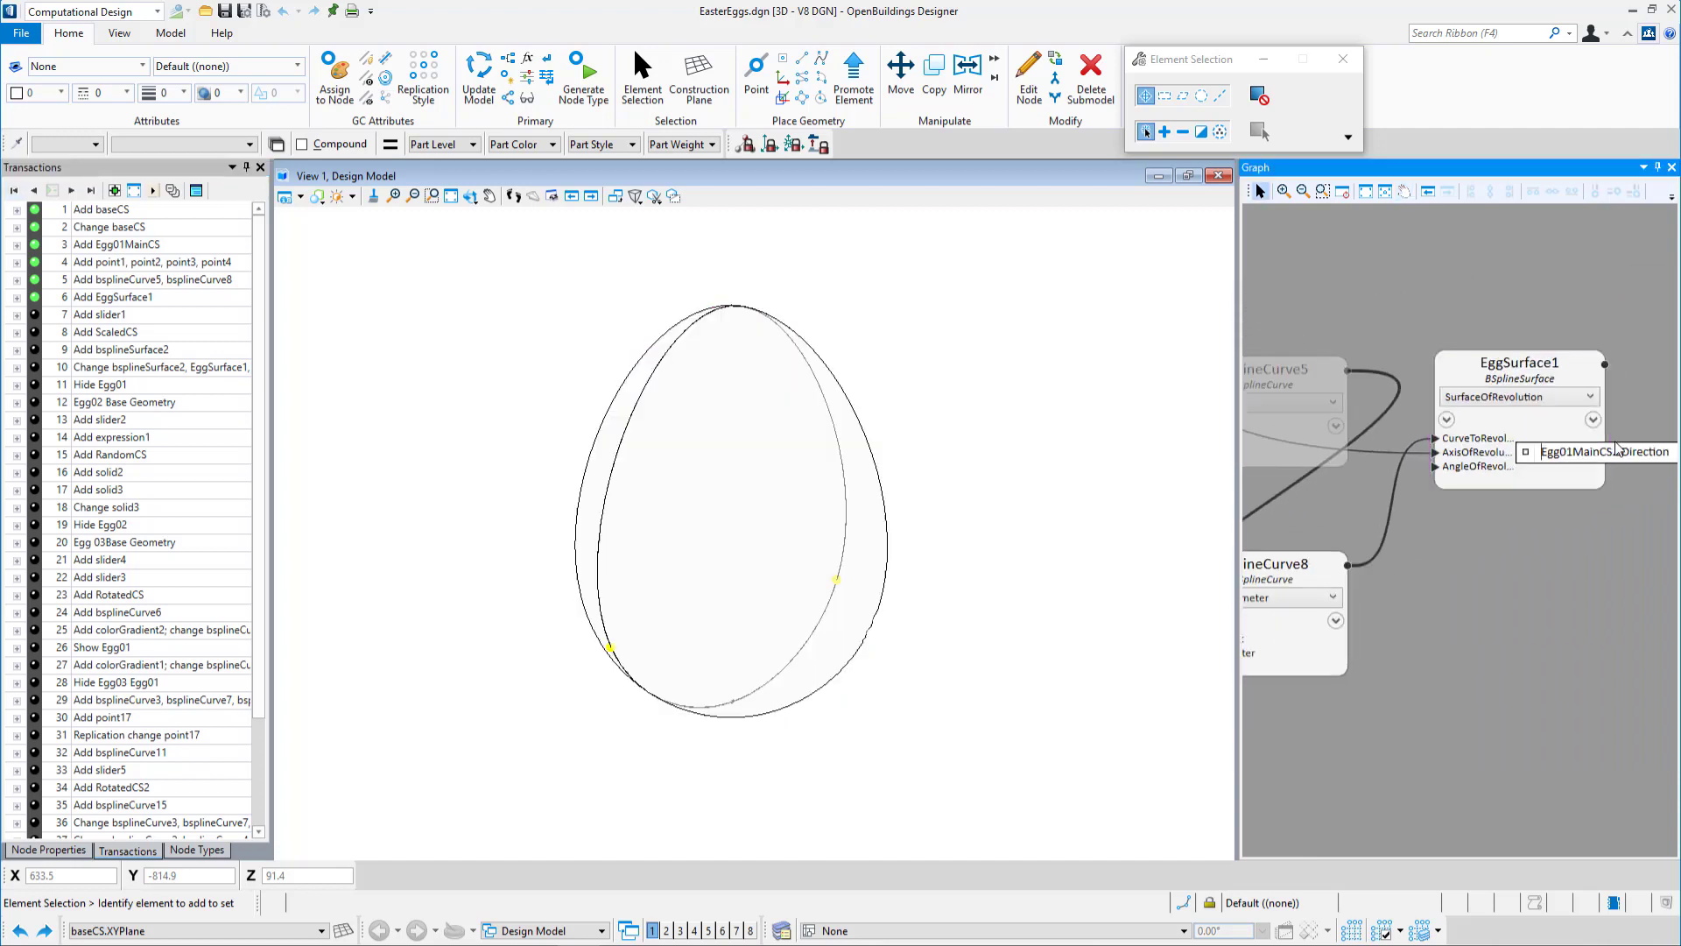
click(1617, 451)
text(Z)
scroll(1617, 451, up, 4)
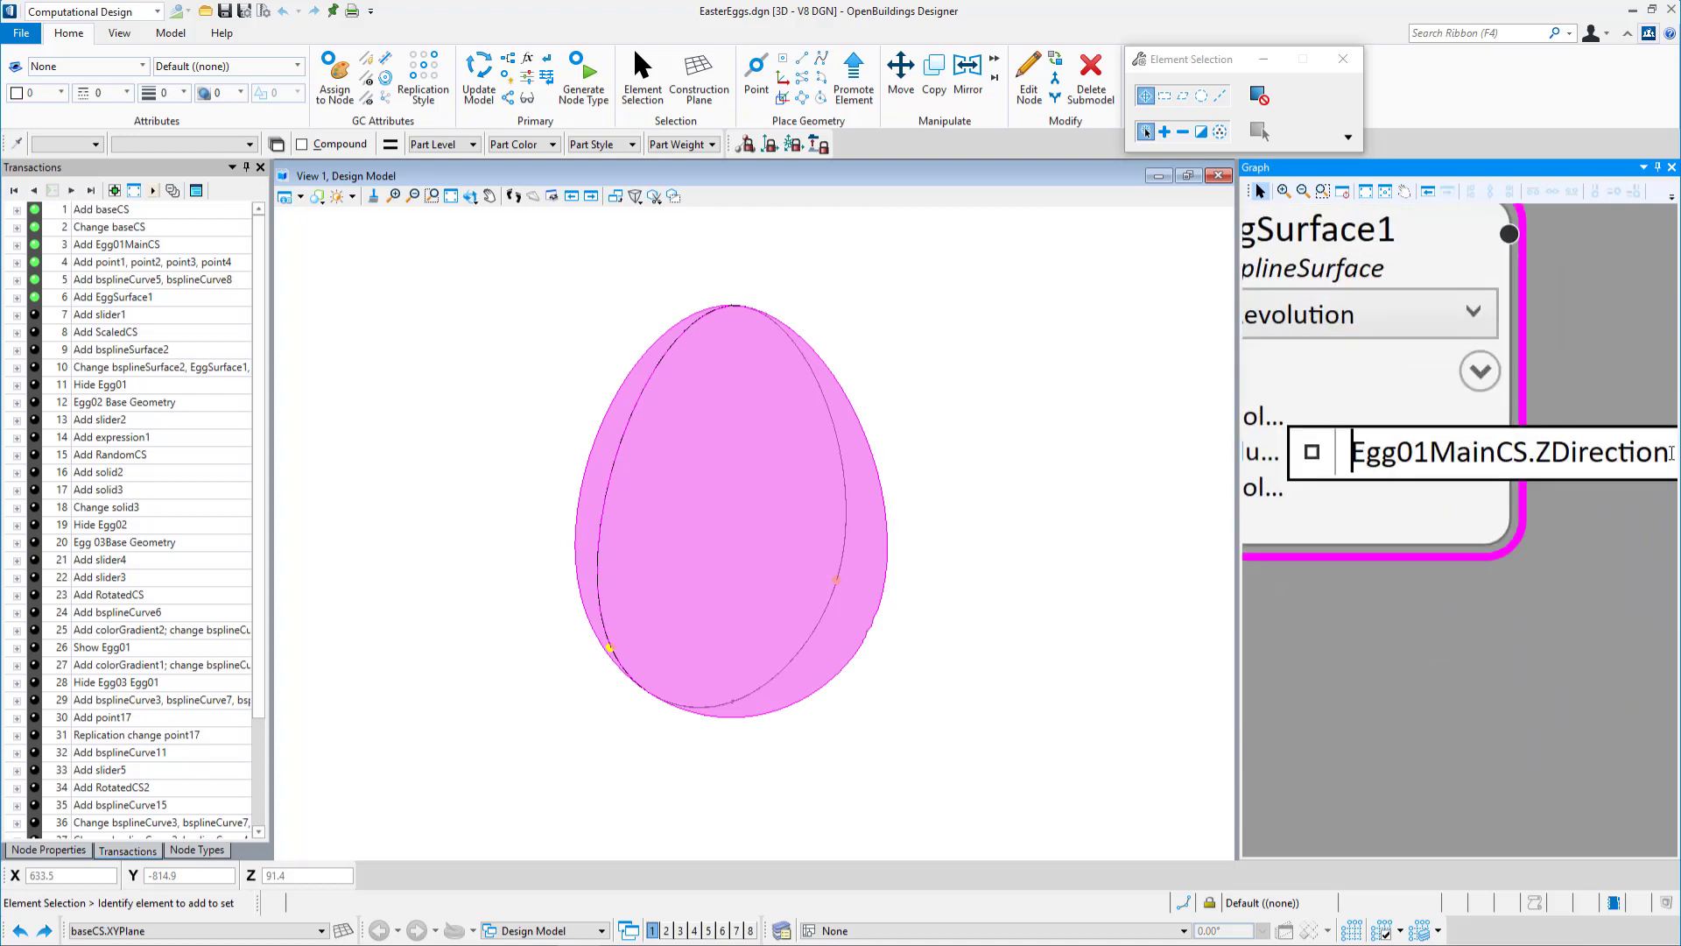
scroll(1671, 453, down, 3)
click(1338, 476)
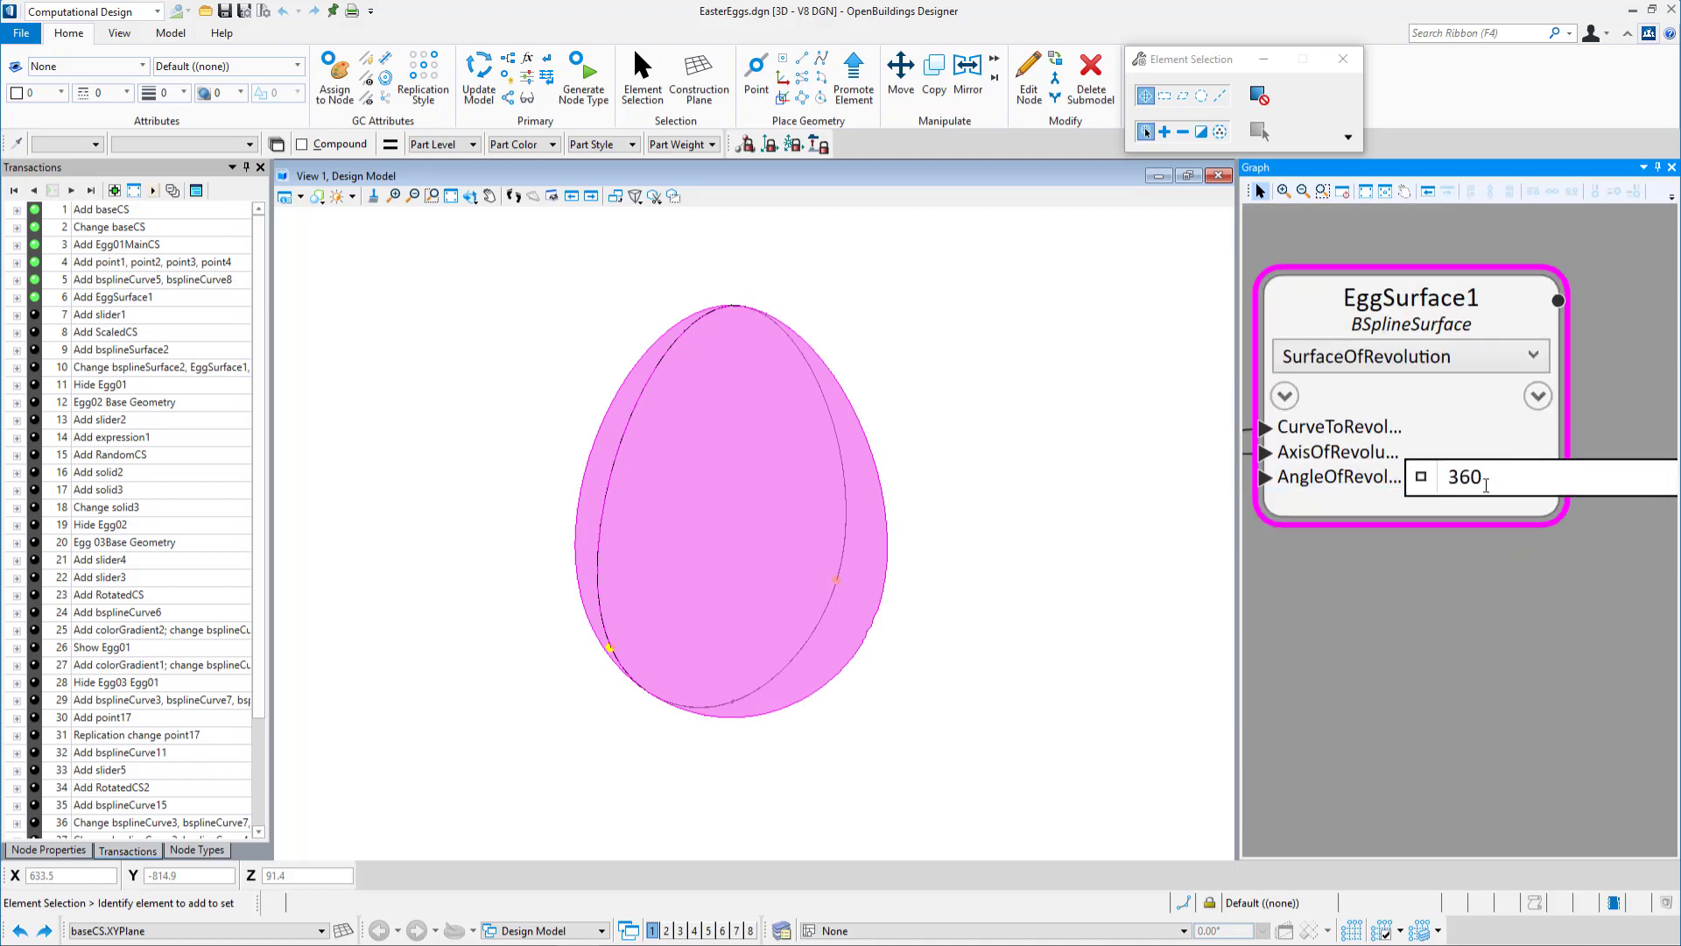
click(1479, 598)
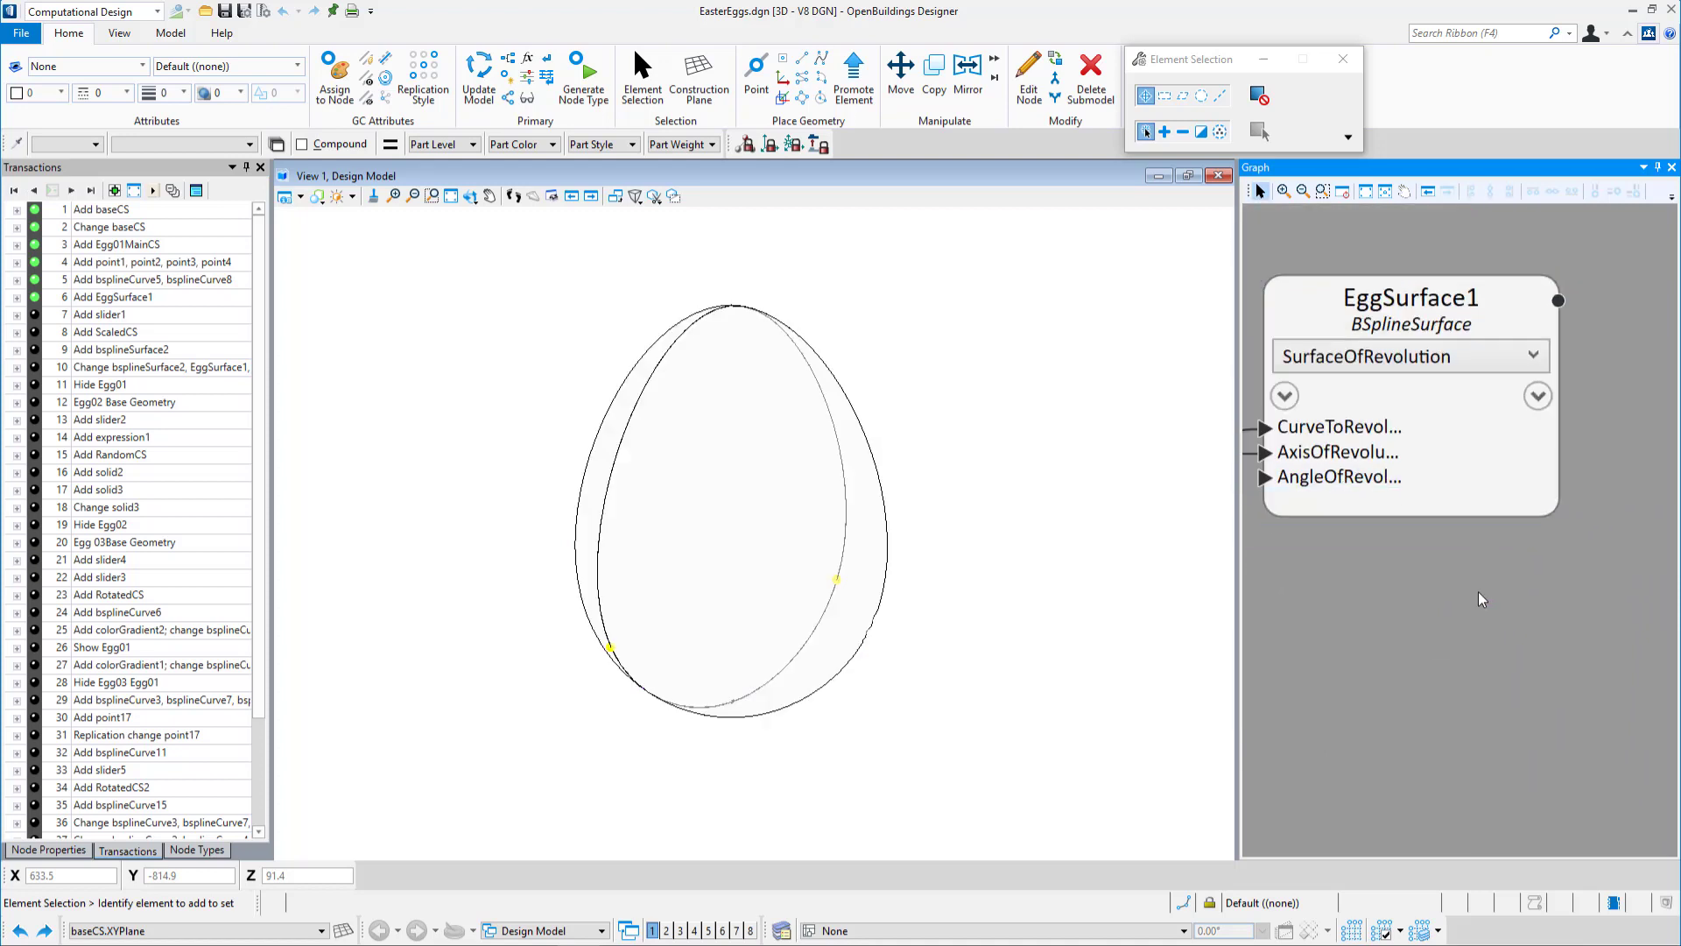
scroll(1427, 596, down, 1)
mouse_move(555, 645)
shift+middle_down()
mouse_move(943, 604)
mouse_move(687, 645)
mouse_move(488, 612)
mouse_move(487, 631)
mouse_move(547, 637)
shift+middle_up()
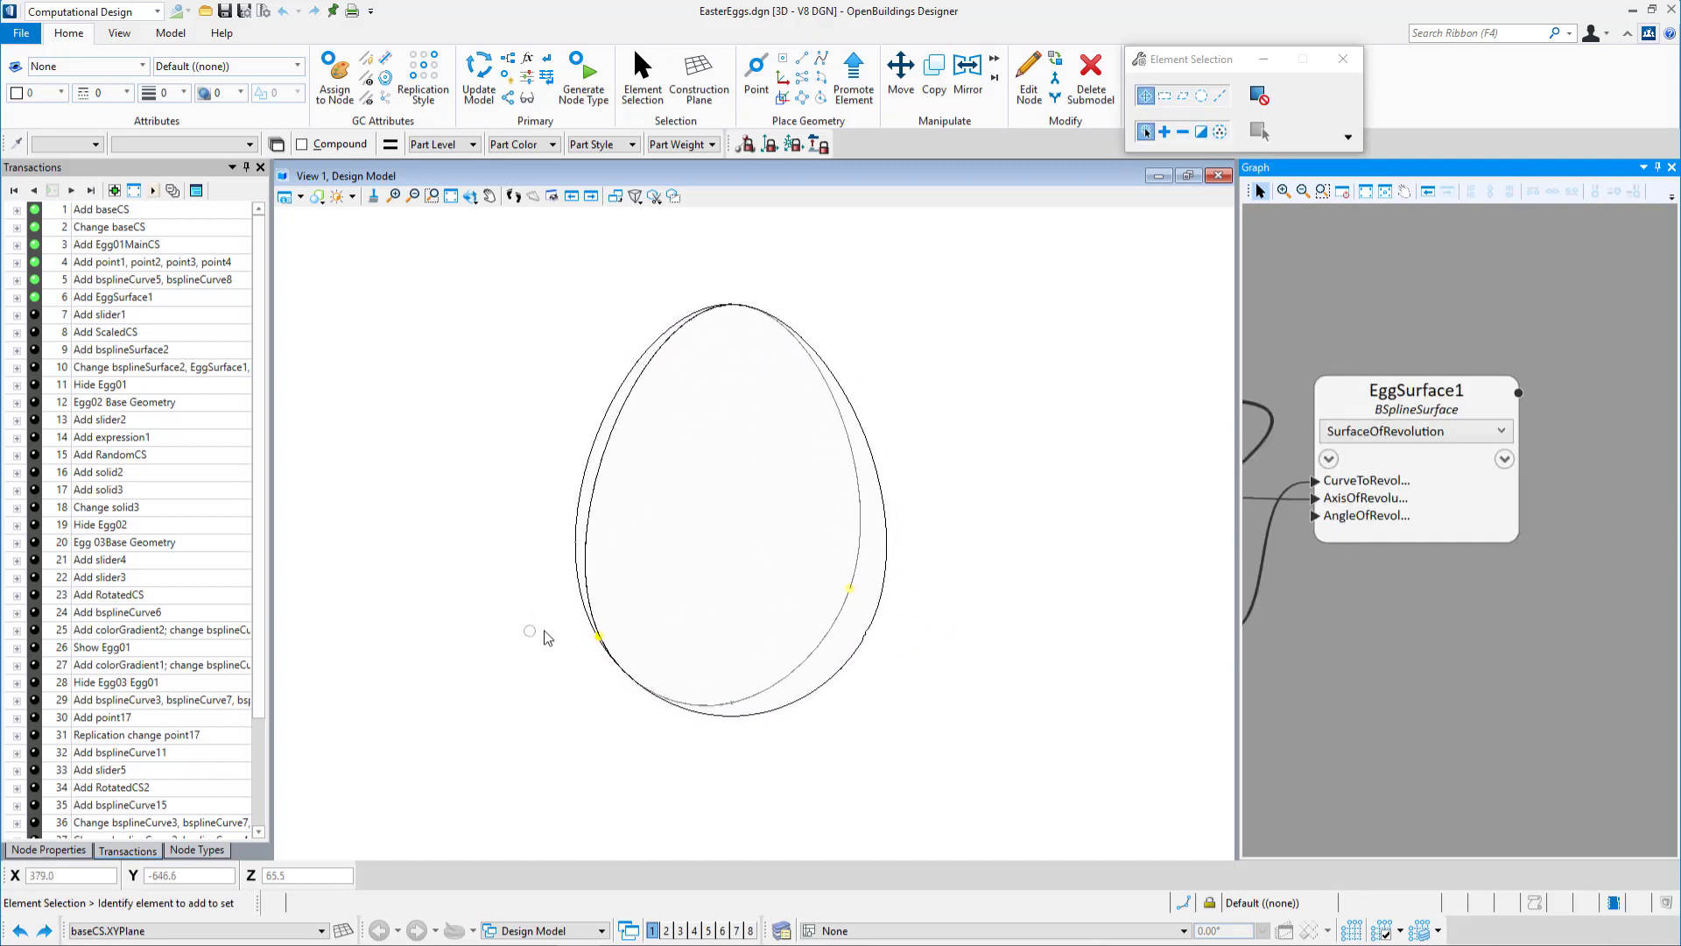
Play the transactions up to number 8 to add slider1 and ScaledCS, and show the ScaledCS node in the graph.
click(34, 331)
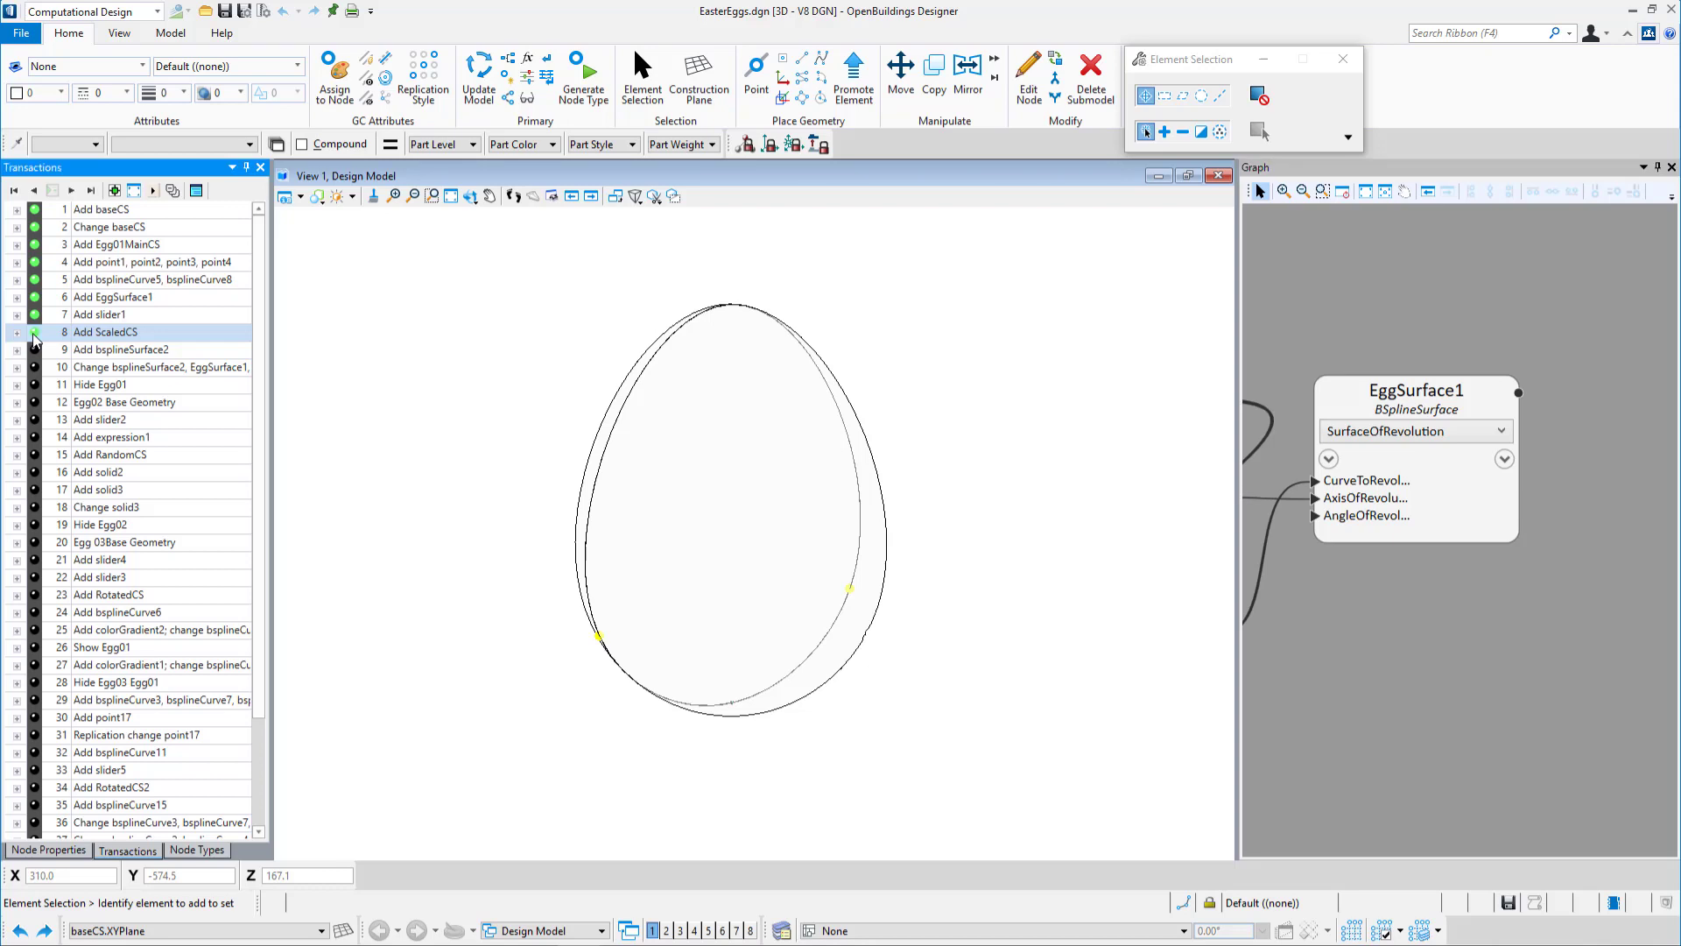
click(1363, 193)
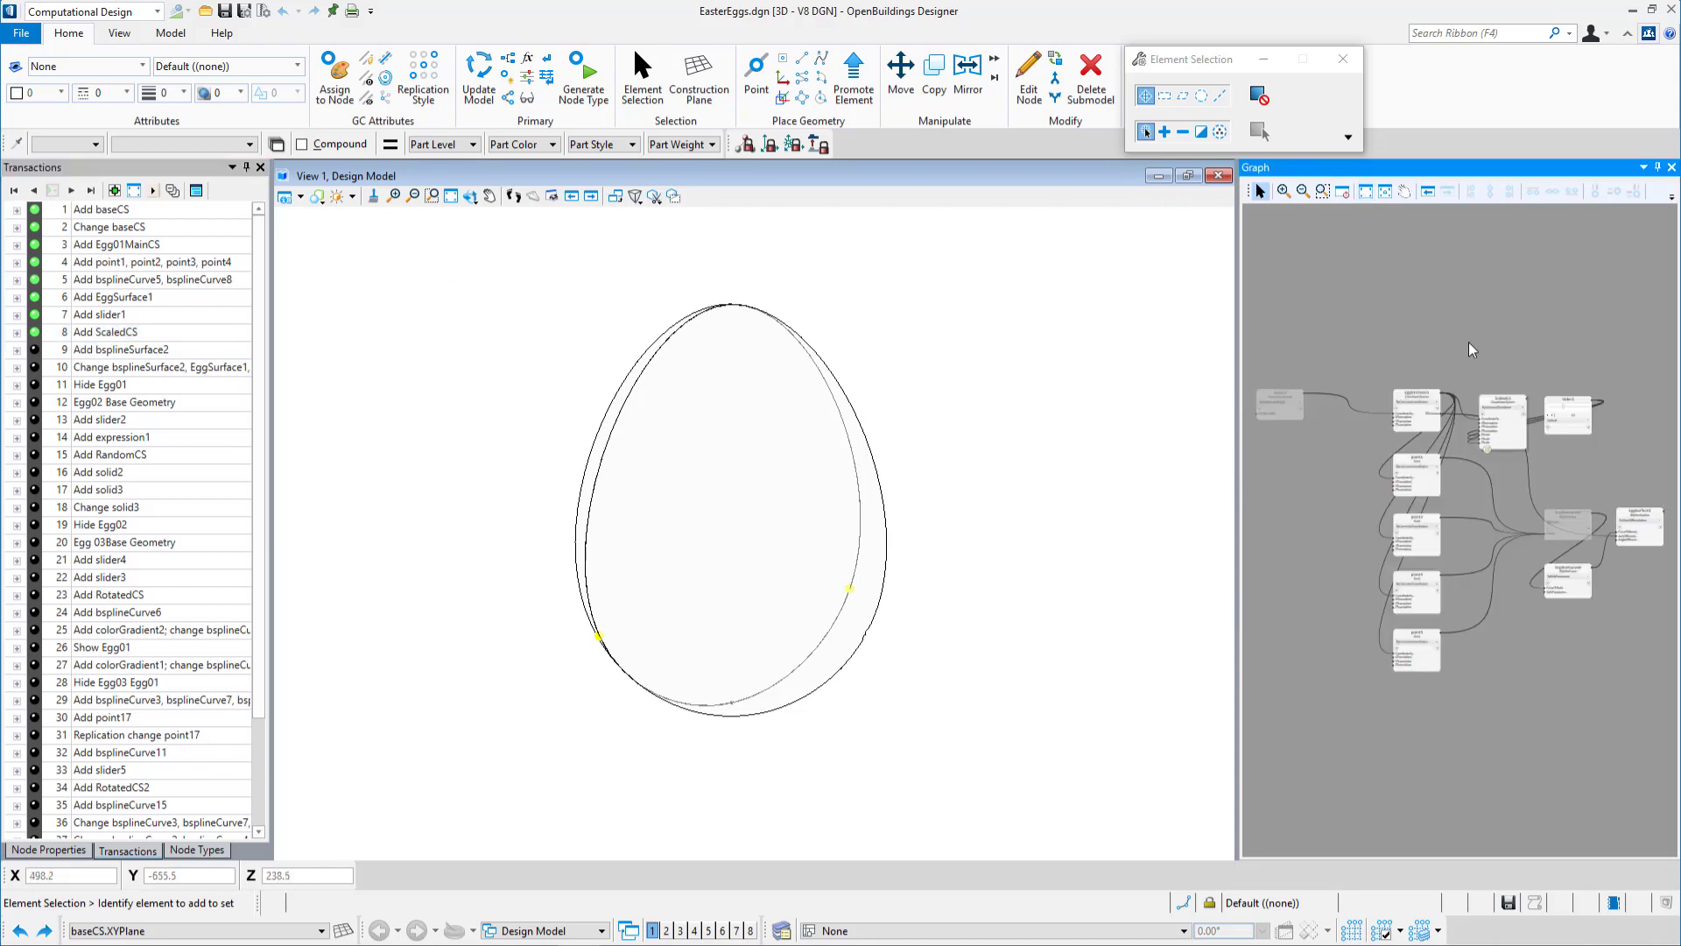
scroll(1574, 389, up, 3)
scroll(1574, 388, up, 1)
scroll(1407, 522, up, 1)
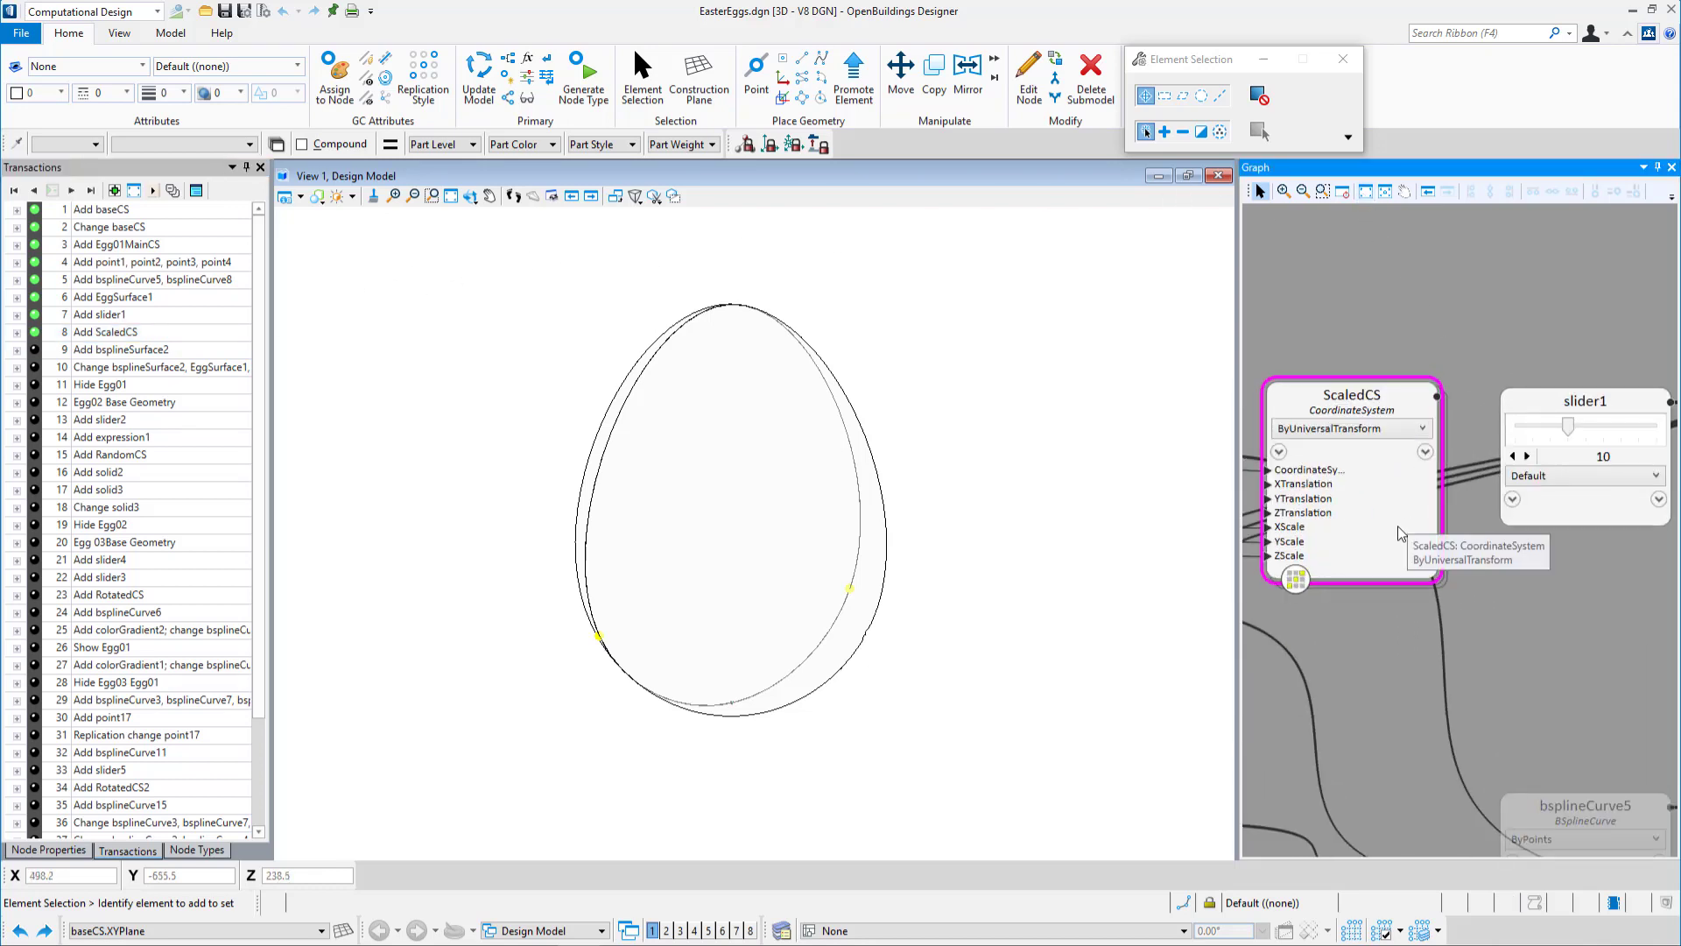
scroll(1400, 518, down, 2)
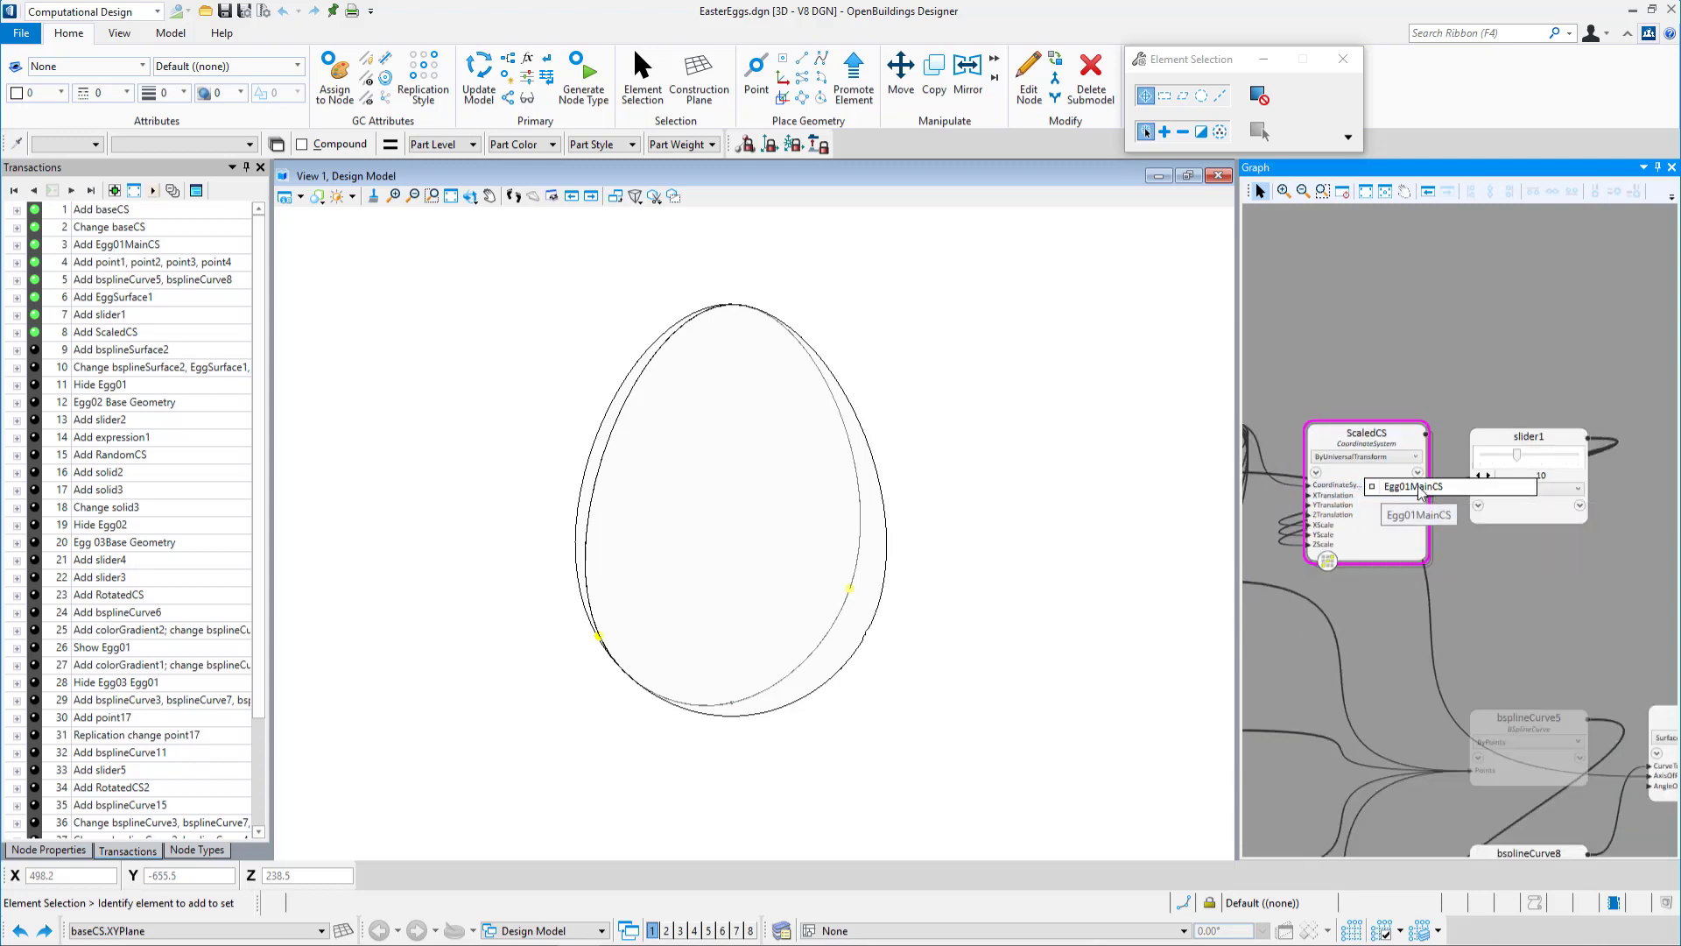
scroll(1348, 406, up, 2)
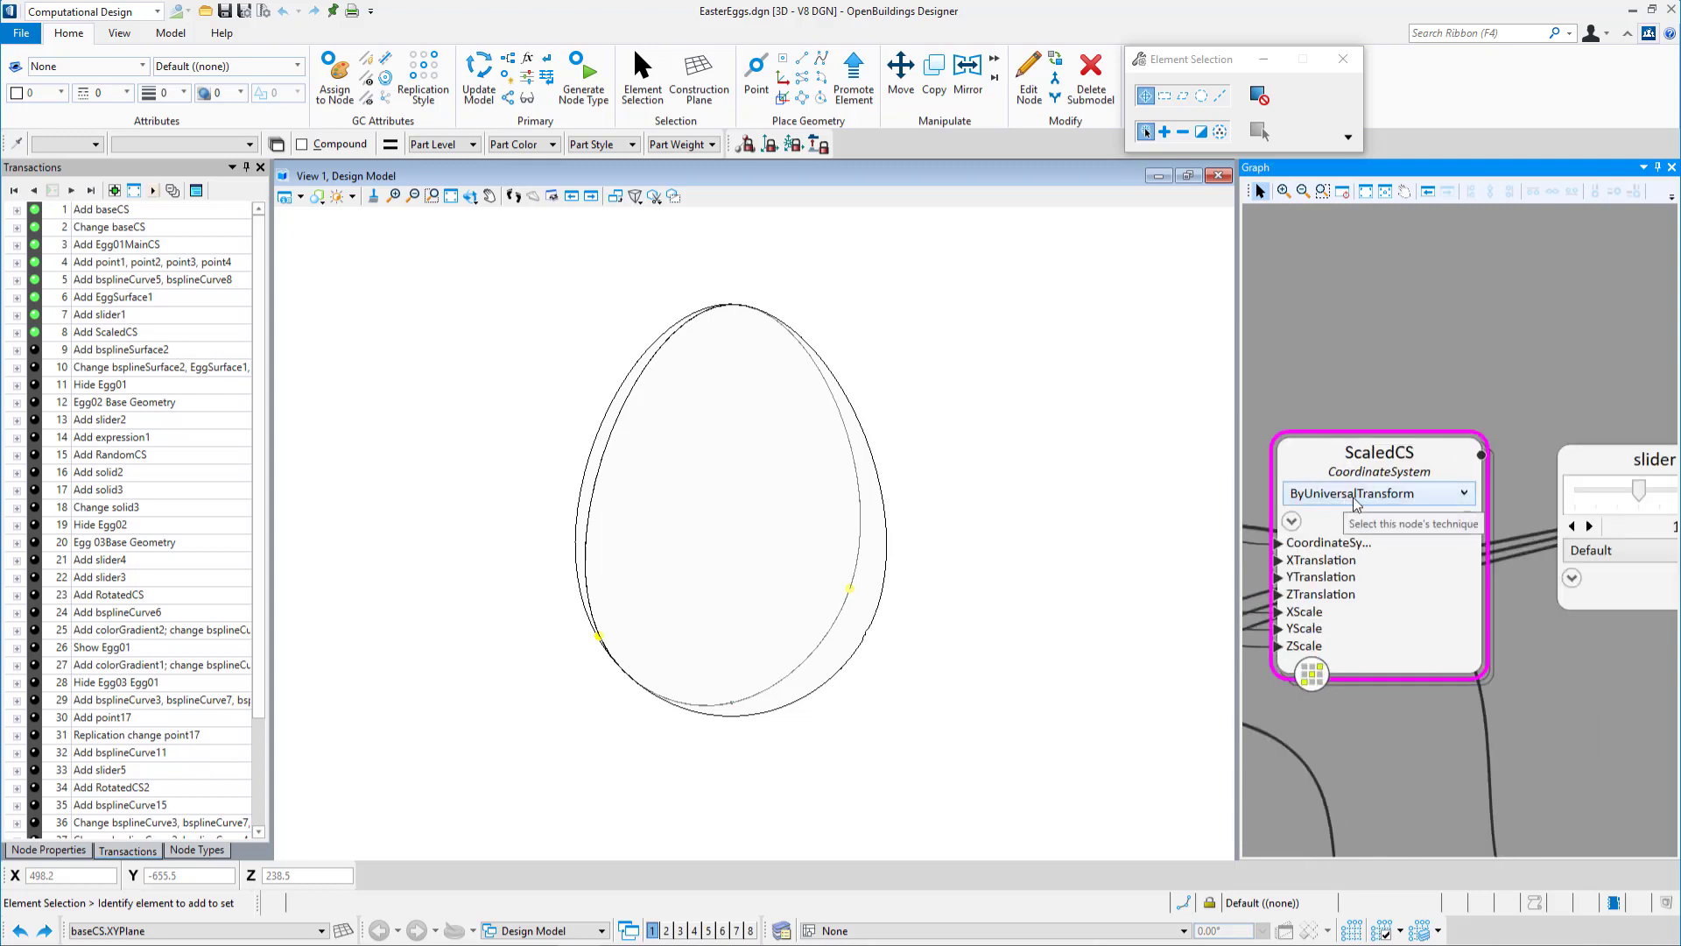
middle_drag(1478, 381, 1449, 311)
scroll(1449, 311, down, 1)
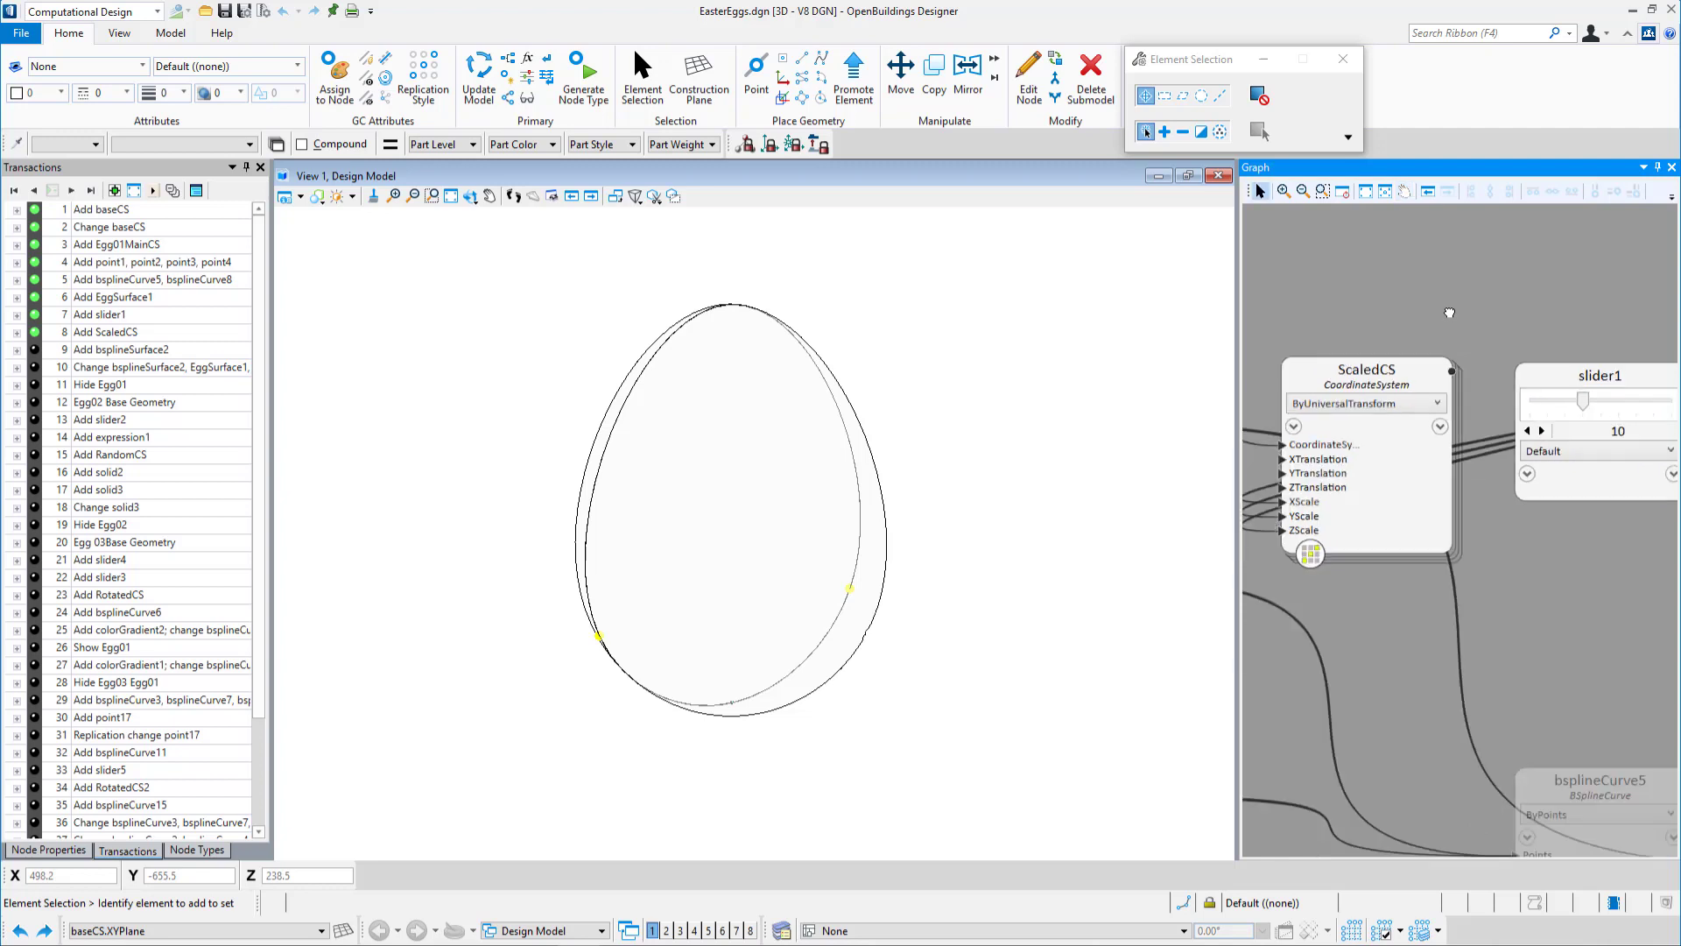
Examine the scaled coordinate systems at the base of the egg and the XScale expression of ScaledCS.
scroll(738, 759, up, 5)
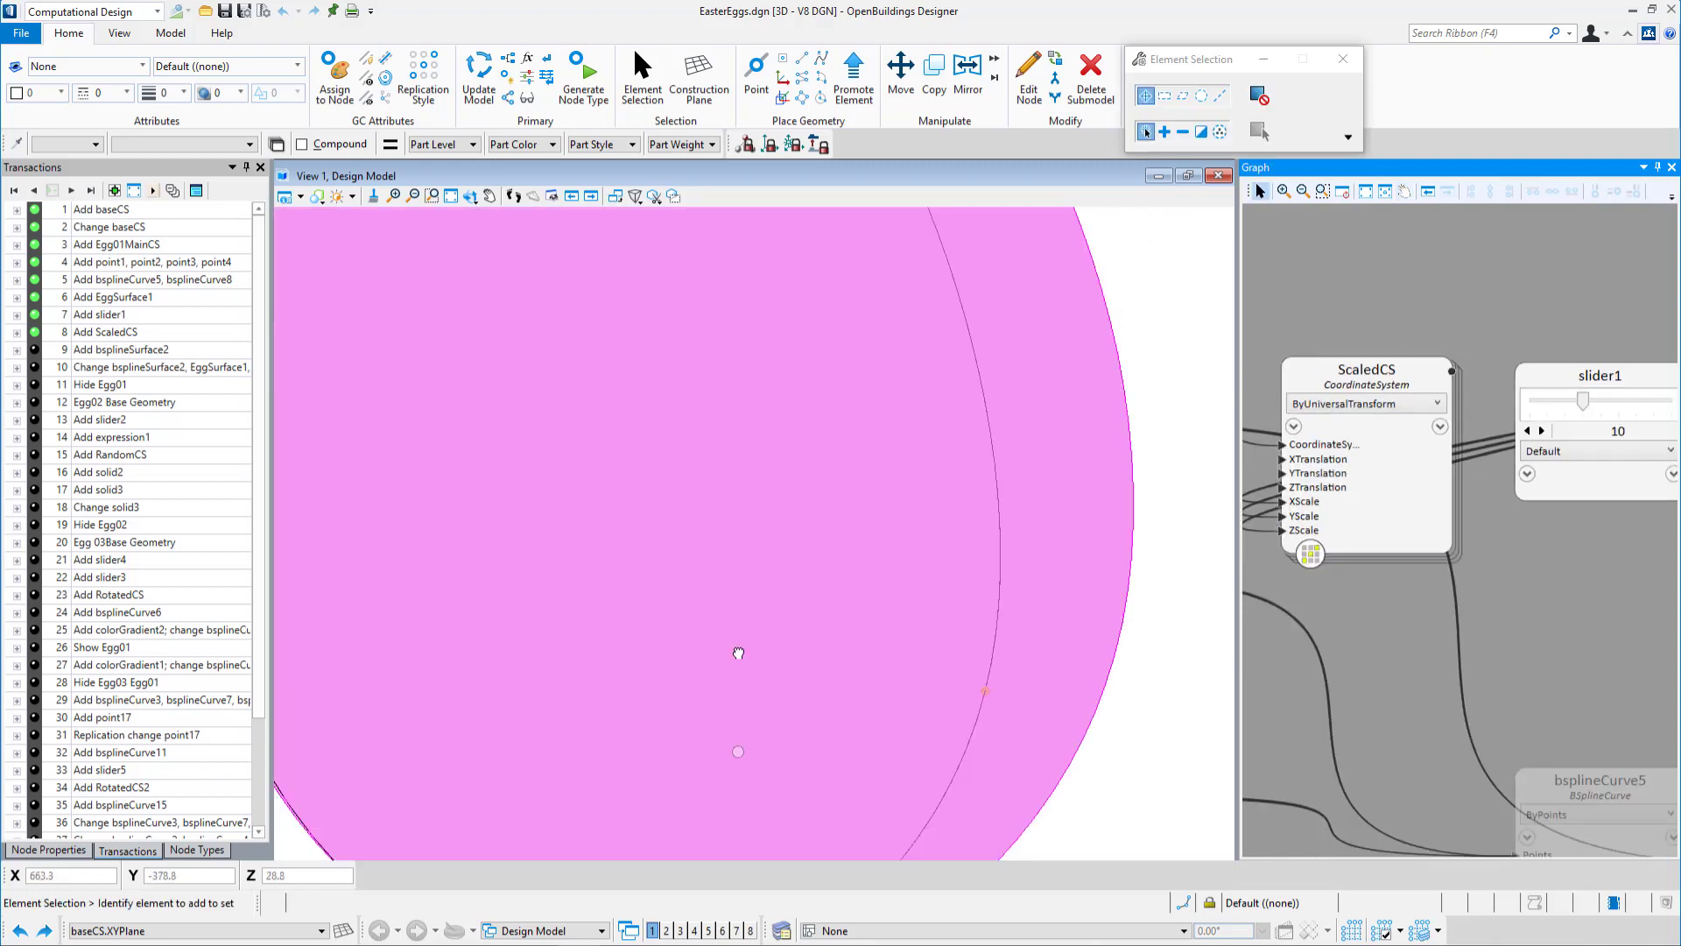
middle_drag(739, 653, 777, 394)
scroll(779, 464, down, 2)
scroll(770, 343, up, 5)
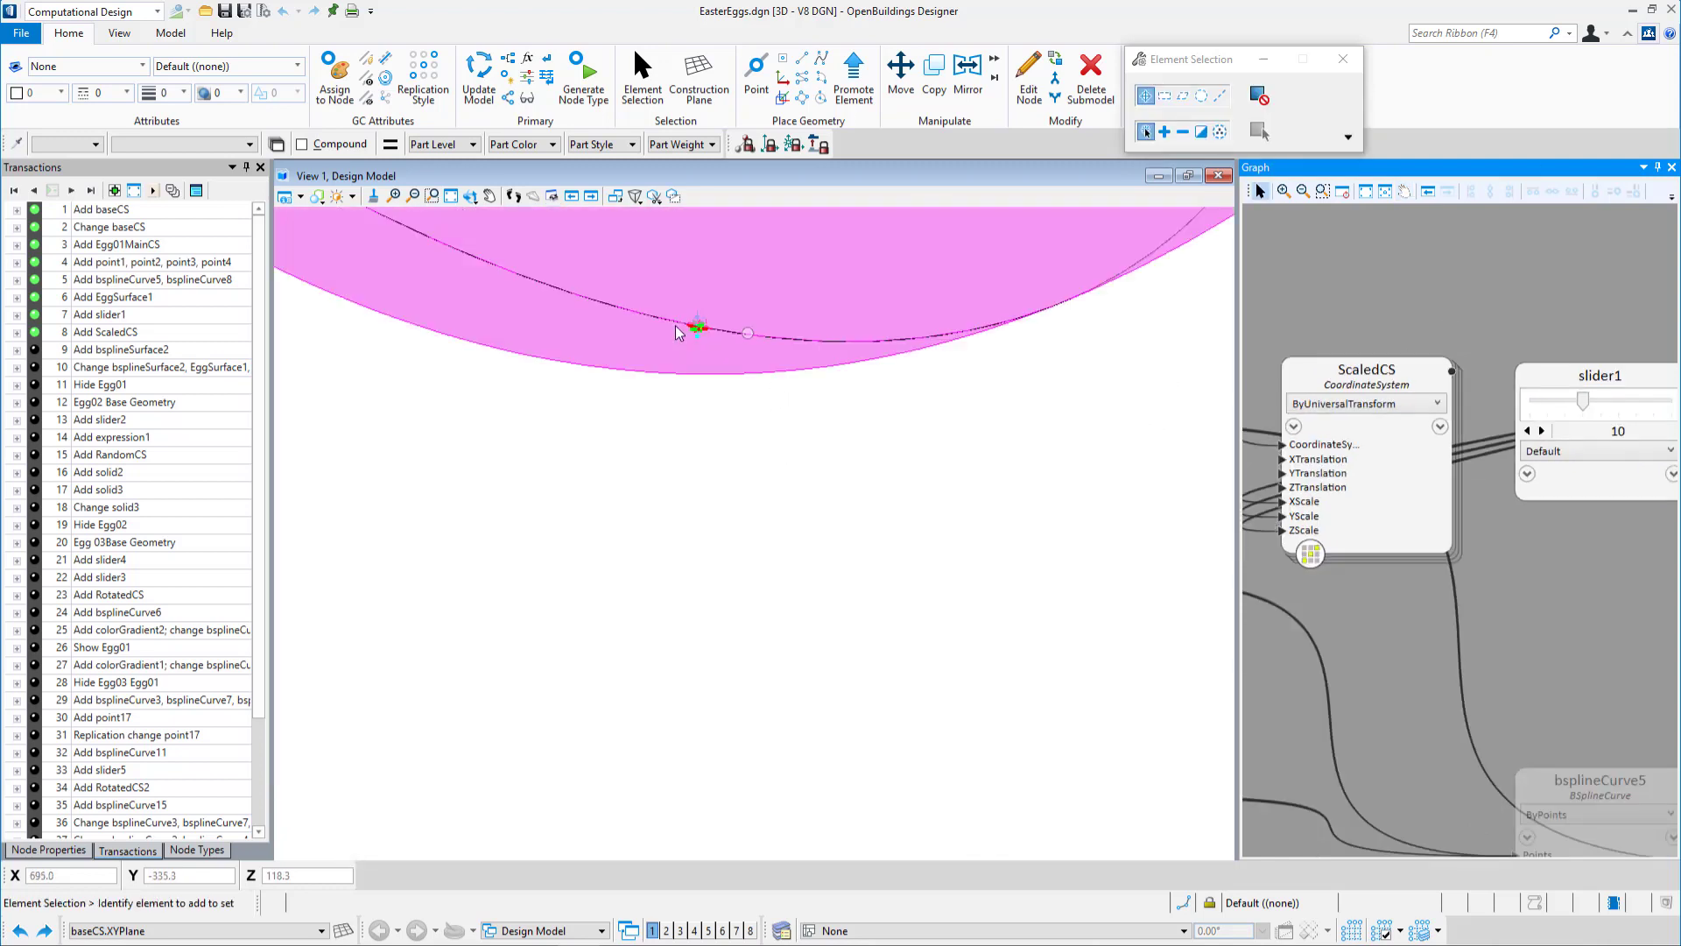
scroll(713, 311, up, 4)
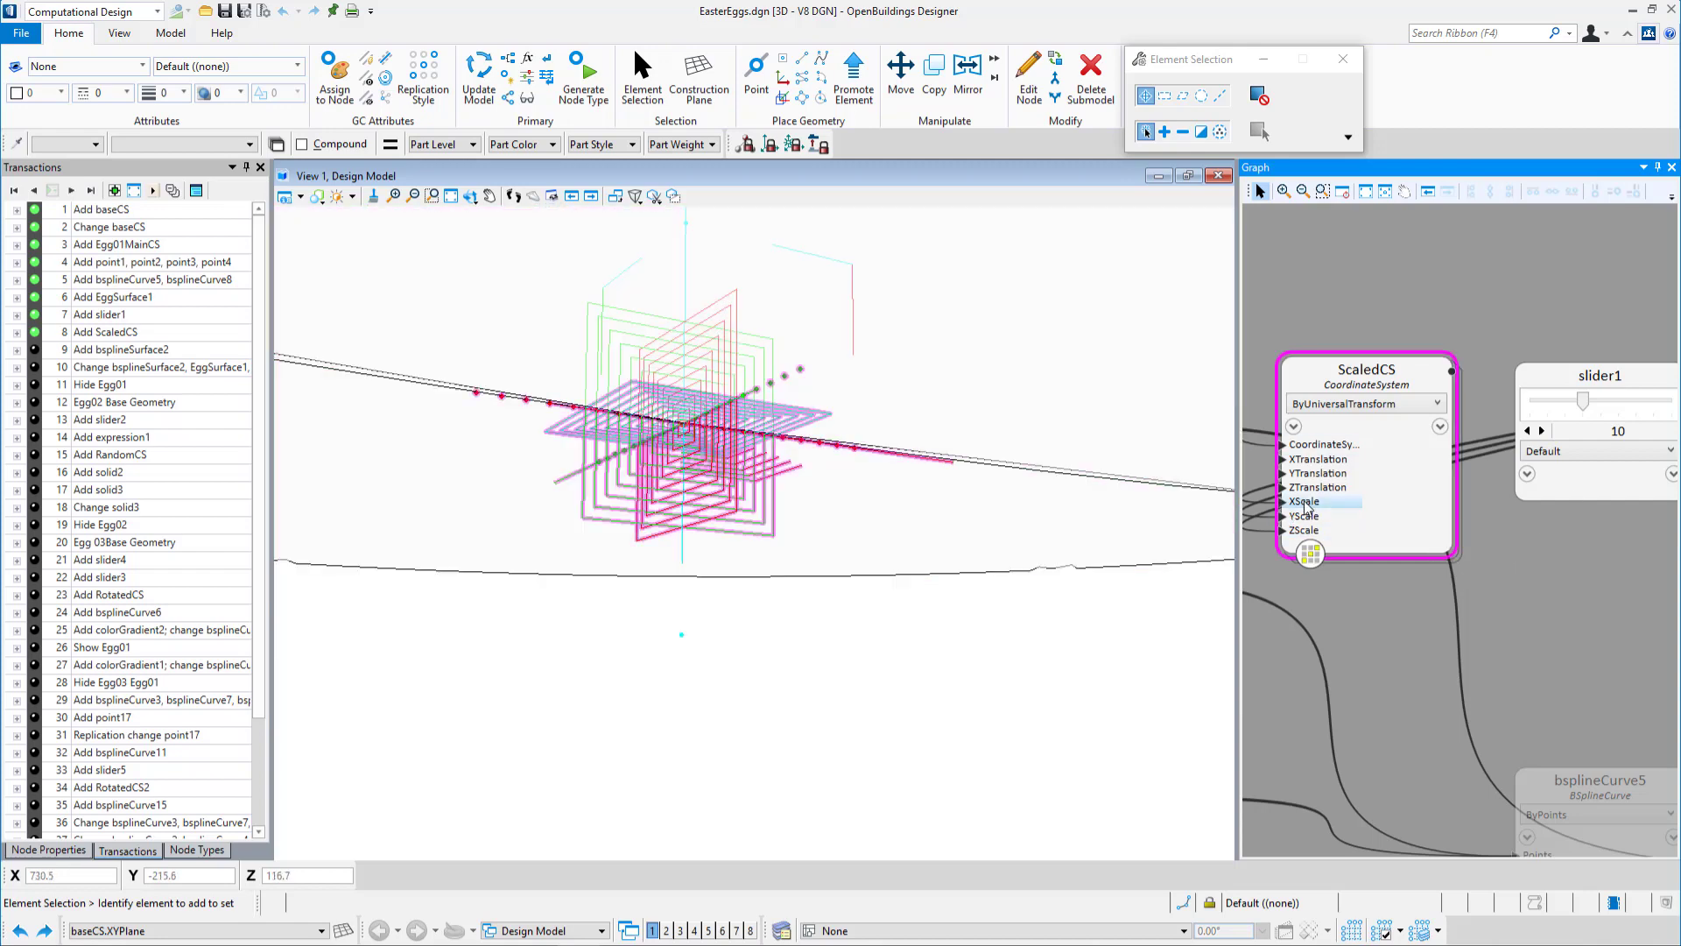
mouse_move(1325, 503)
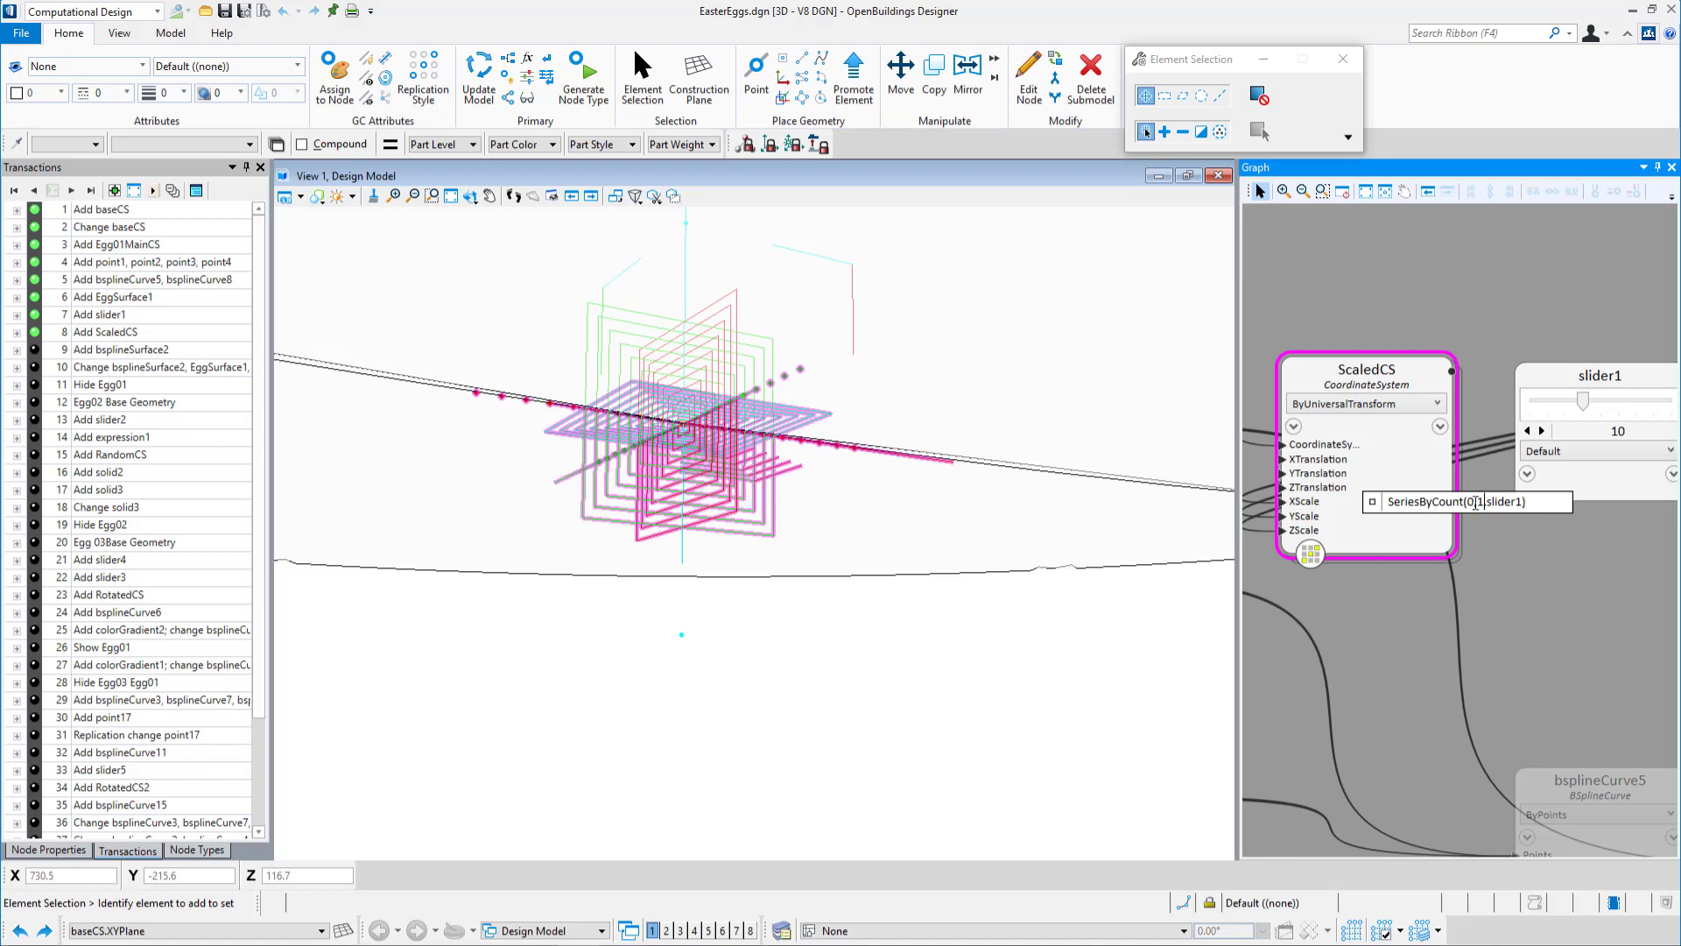
drag(1488, 501, 1517, 501)
click(1548, 503)
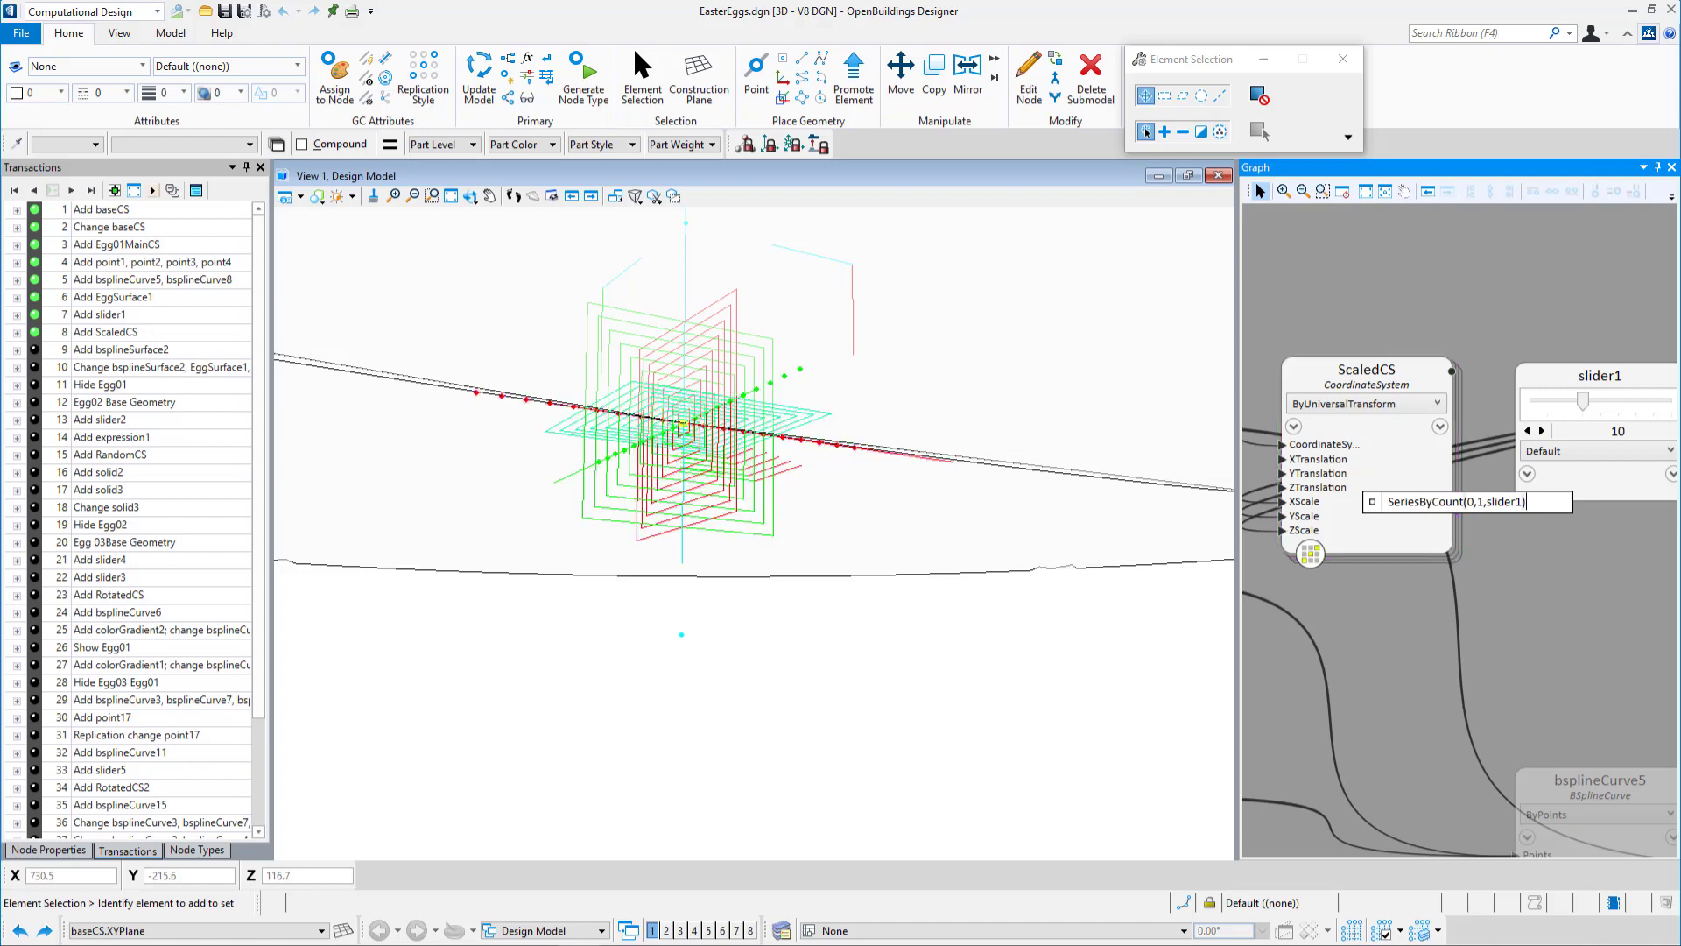
key(Return)
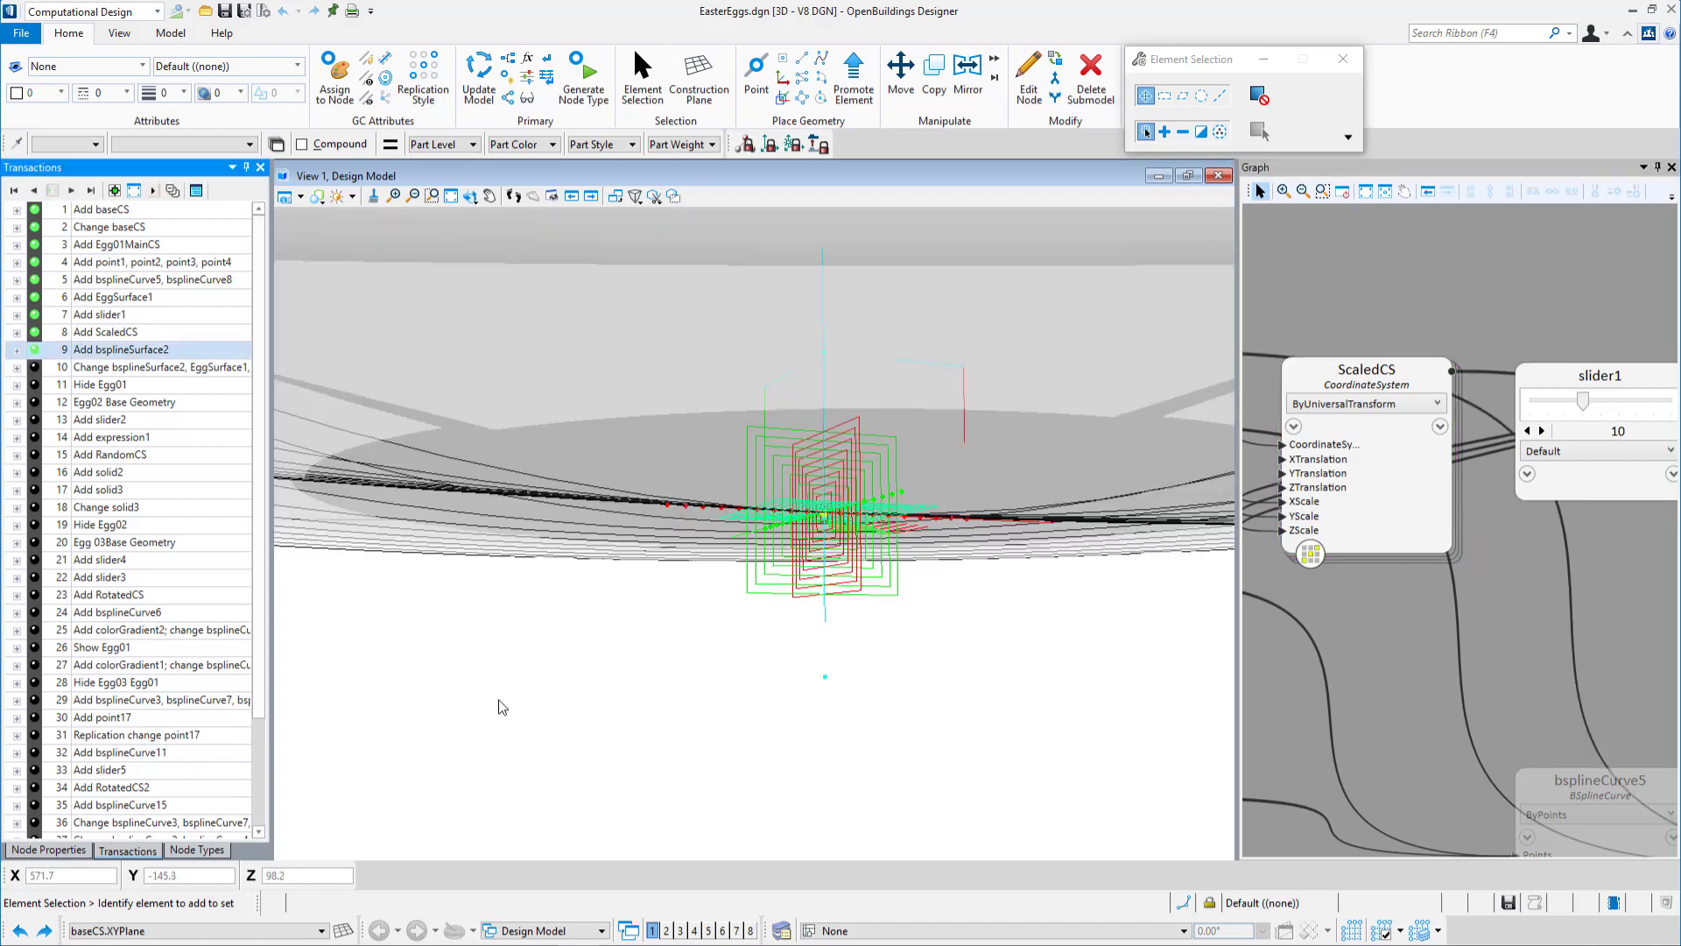
Play transaction 9 to add bsplineSurface2 and bring the nested egg surfaces fully into view.
scroll(610, 733, down, 7)
middle_click(623, 730)
middle_click(623, 730)
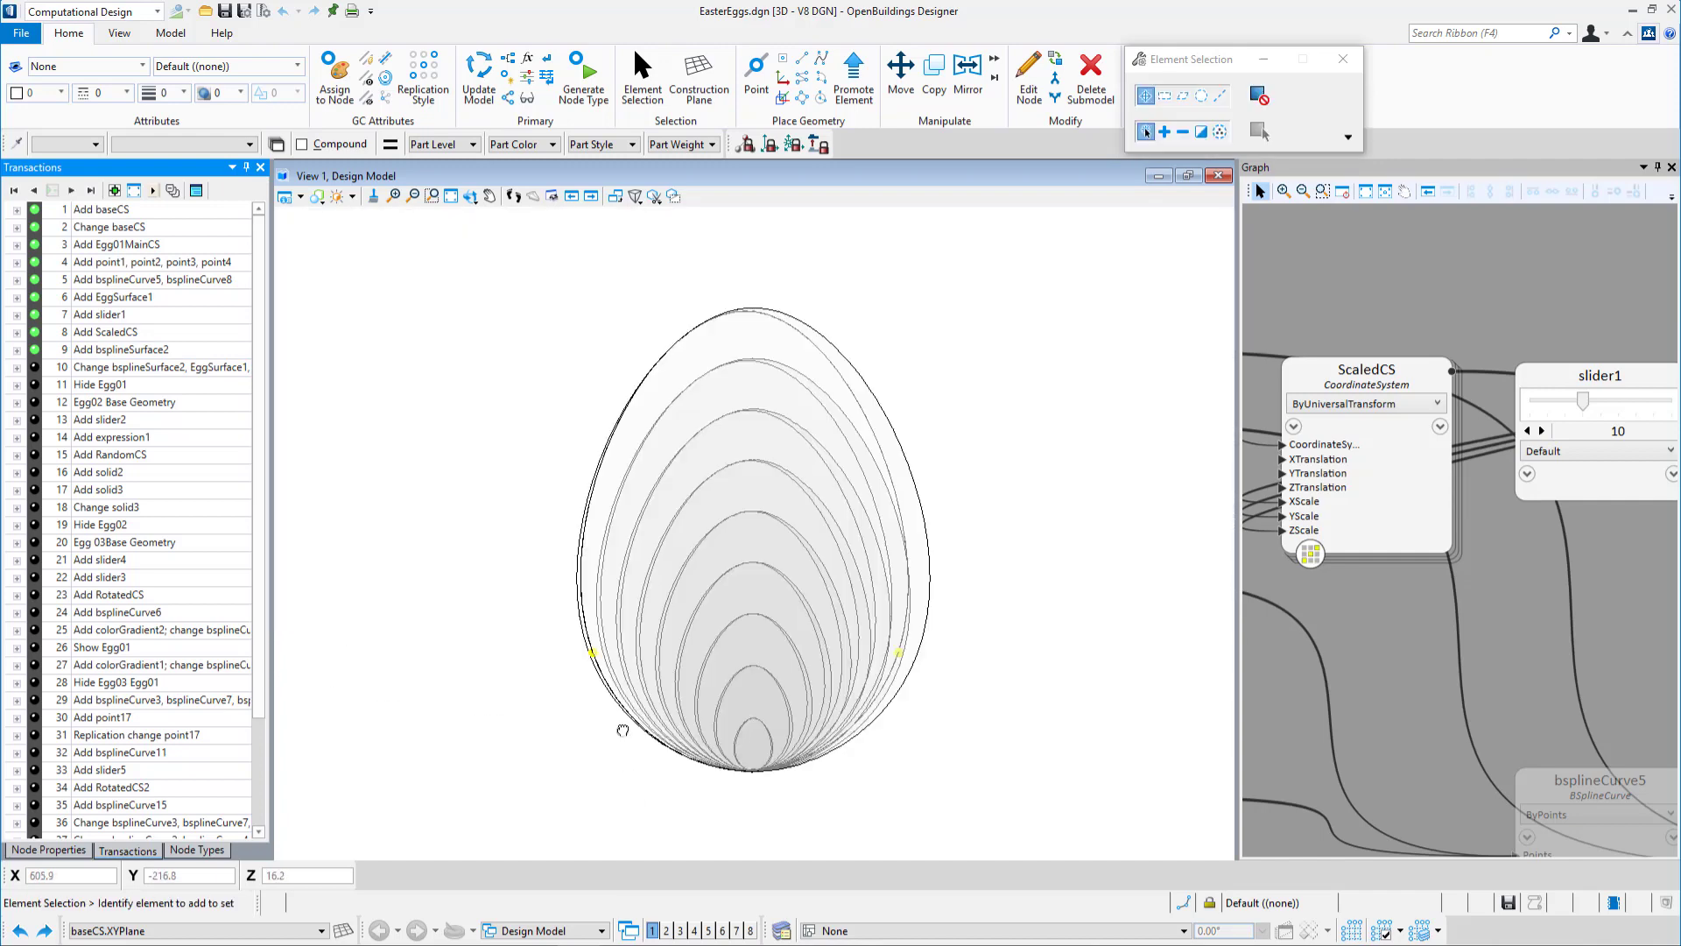
Examine how EggSurface1 feeds bsplineSurface2, check the CopyTo expression, and locate the slider1 node.
scroll(1586, 663, down, 3)
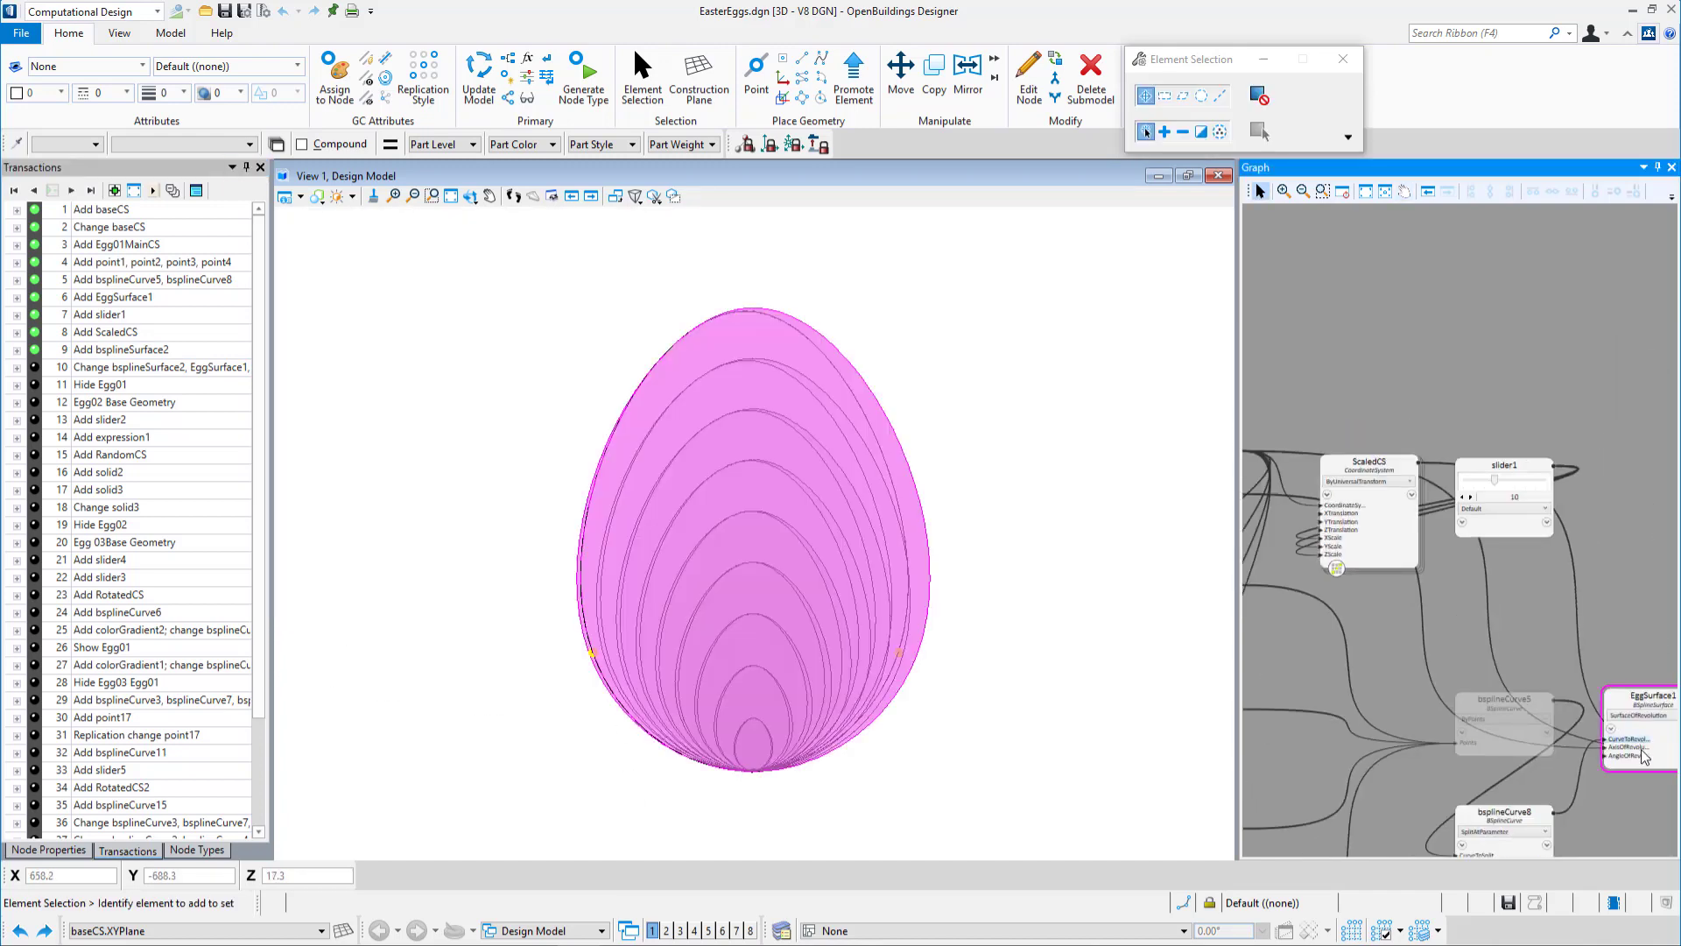
middle_drag(1642, 757, 1451, 642)
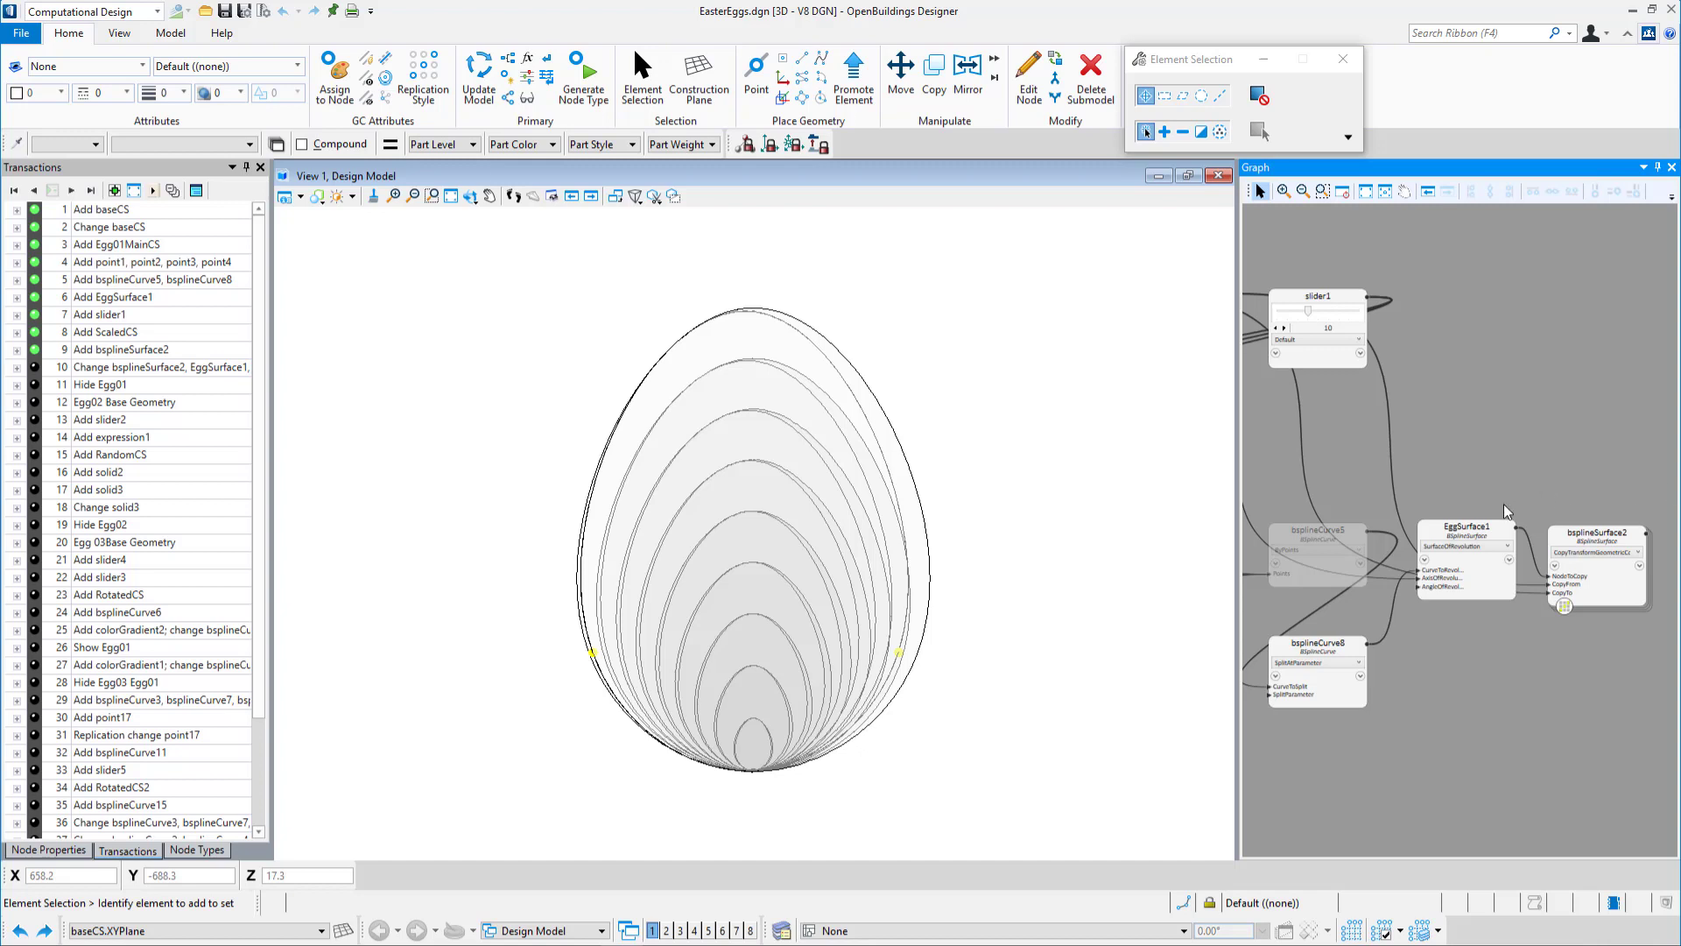
scroll(1531, 669, up, 1)
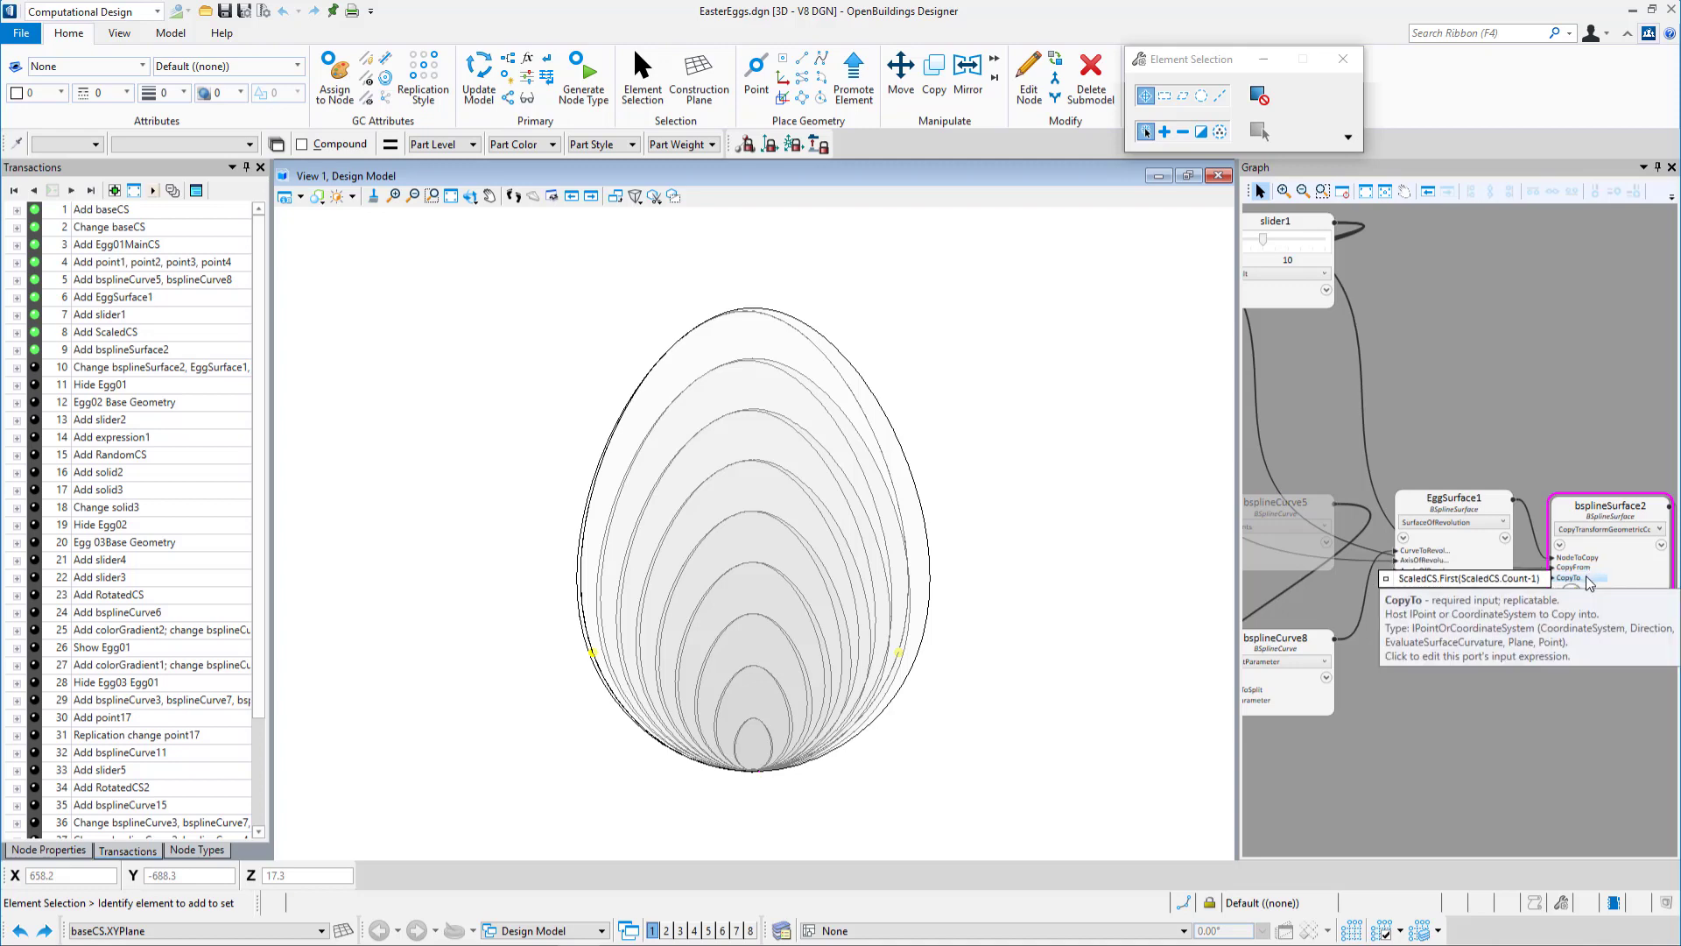
scroll(1478, 669, down, 1)
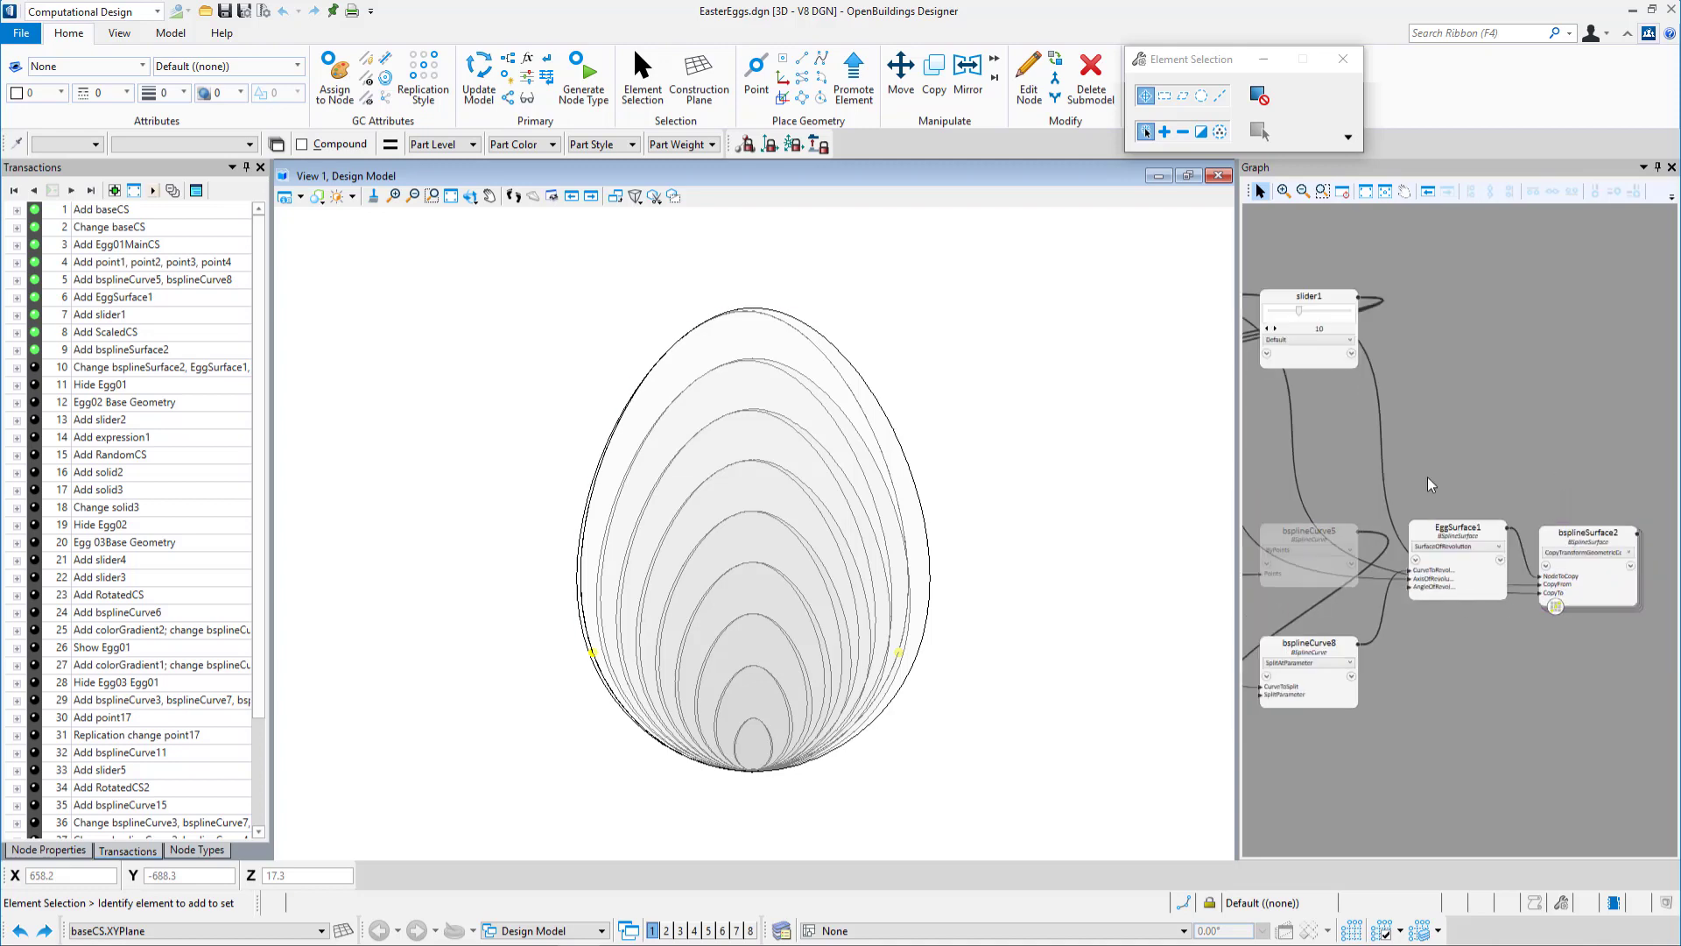
scroll(1392, 392, up, 2)
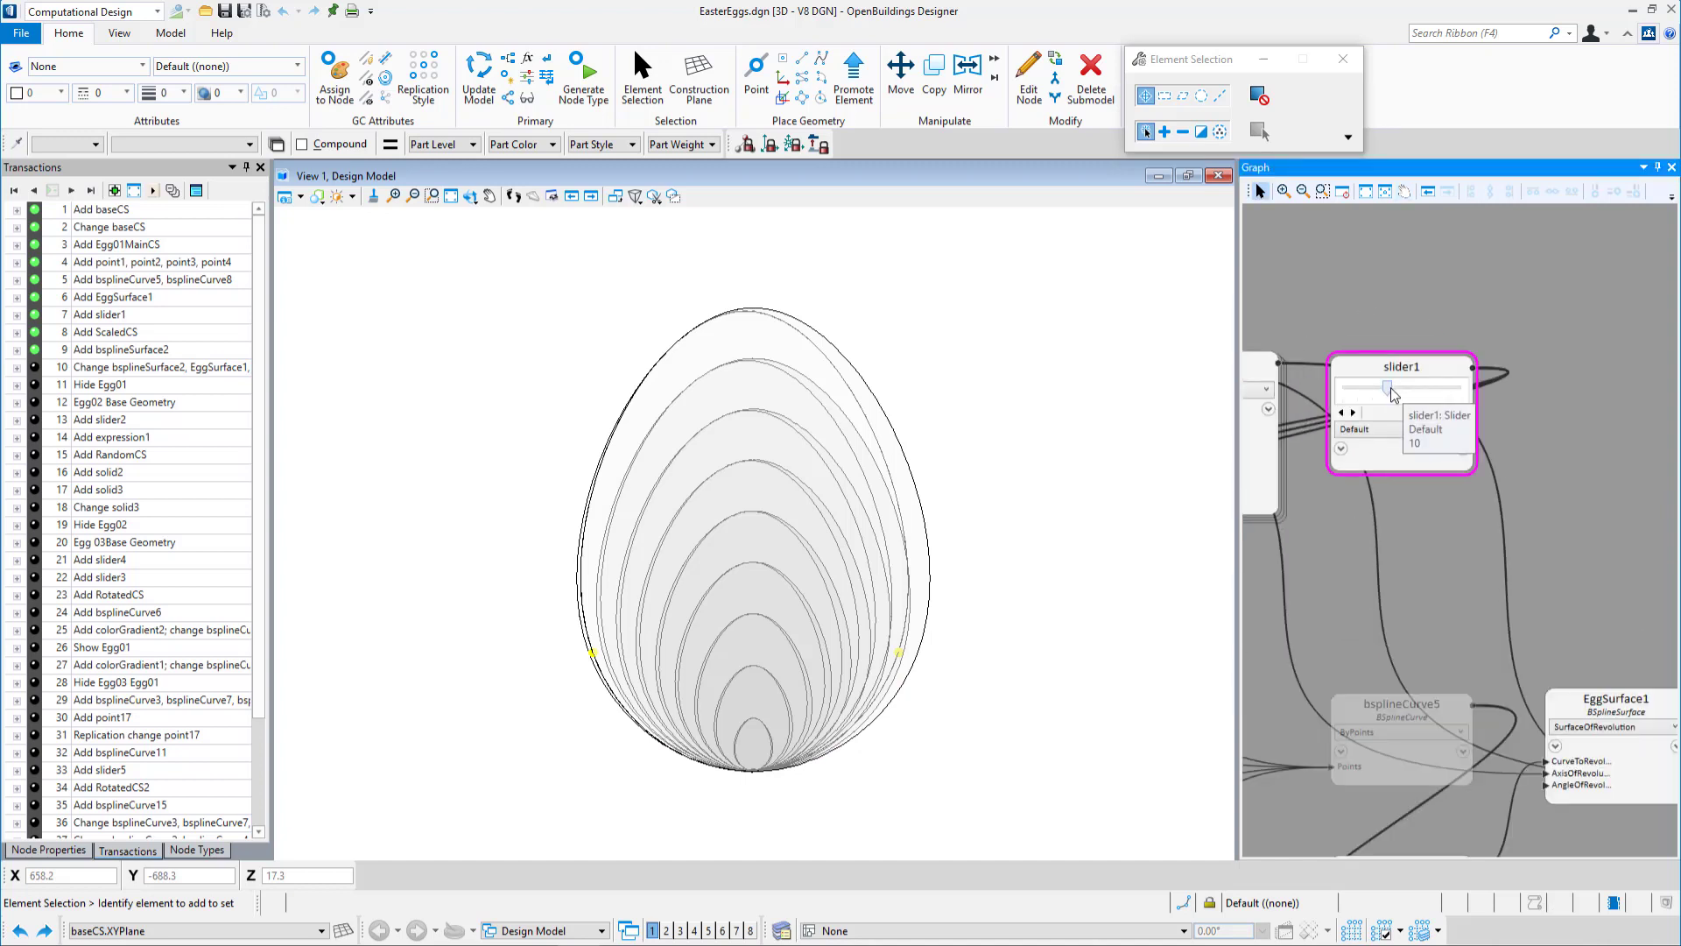
Try a lower slider1 value for the number of nested egg copies.
mouse_move(1391, 387)
mouse_down()
mouse_move(1416, 387)
mouse_move(1362, 386)
mouse_up()
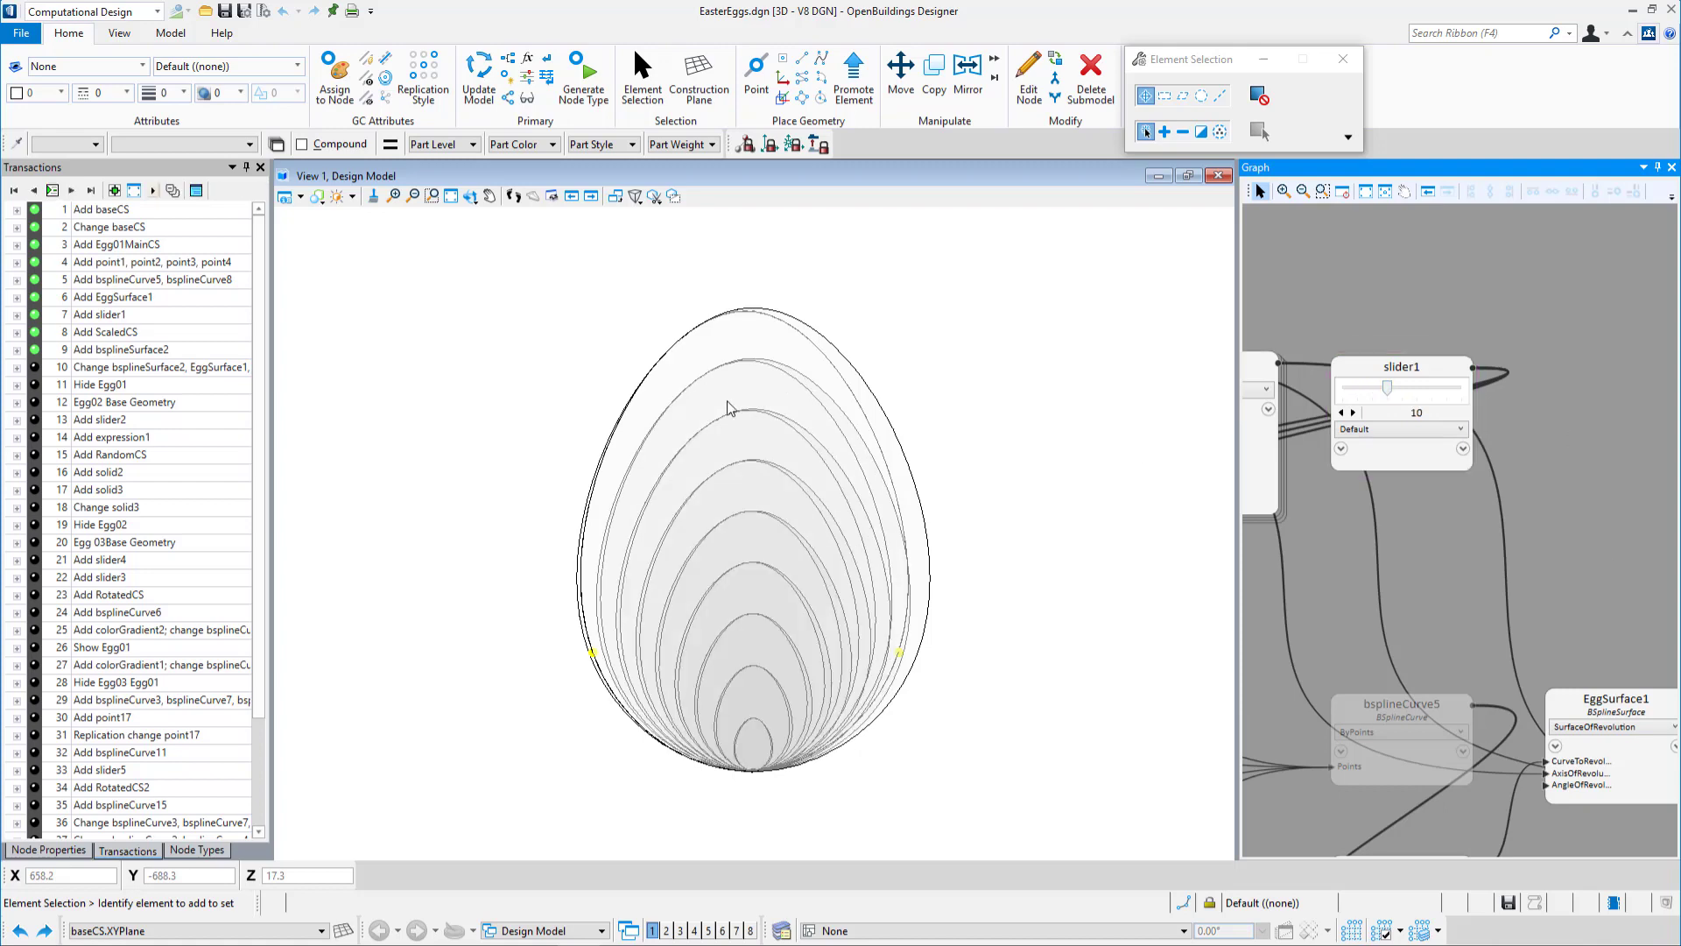
Play transactions 10 to 12 to hide Egg01 and bring in the Egg02 base geometry.
click(37, 367)
click(36, 385)
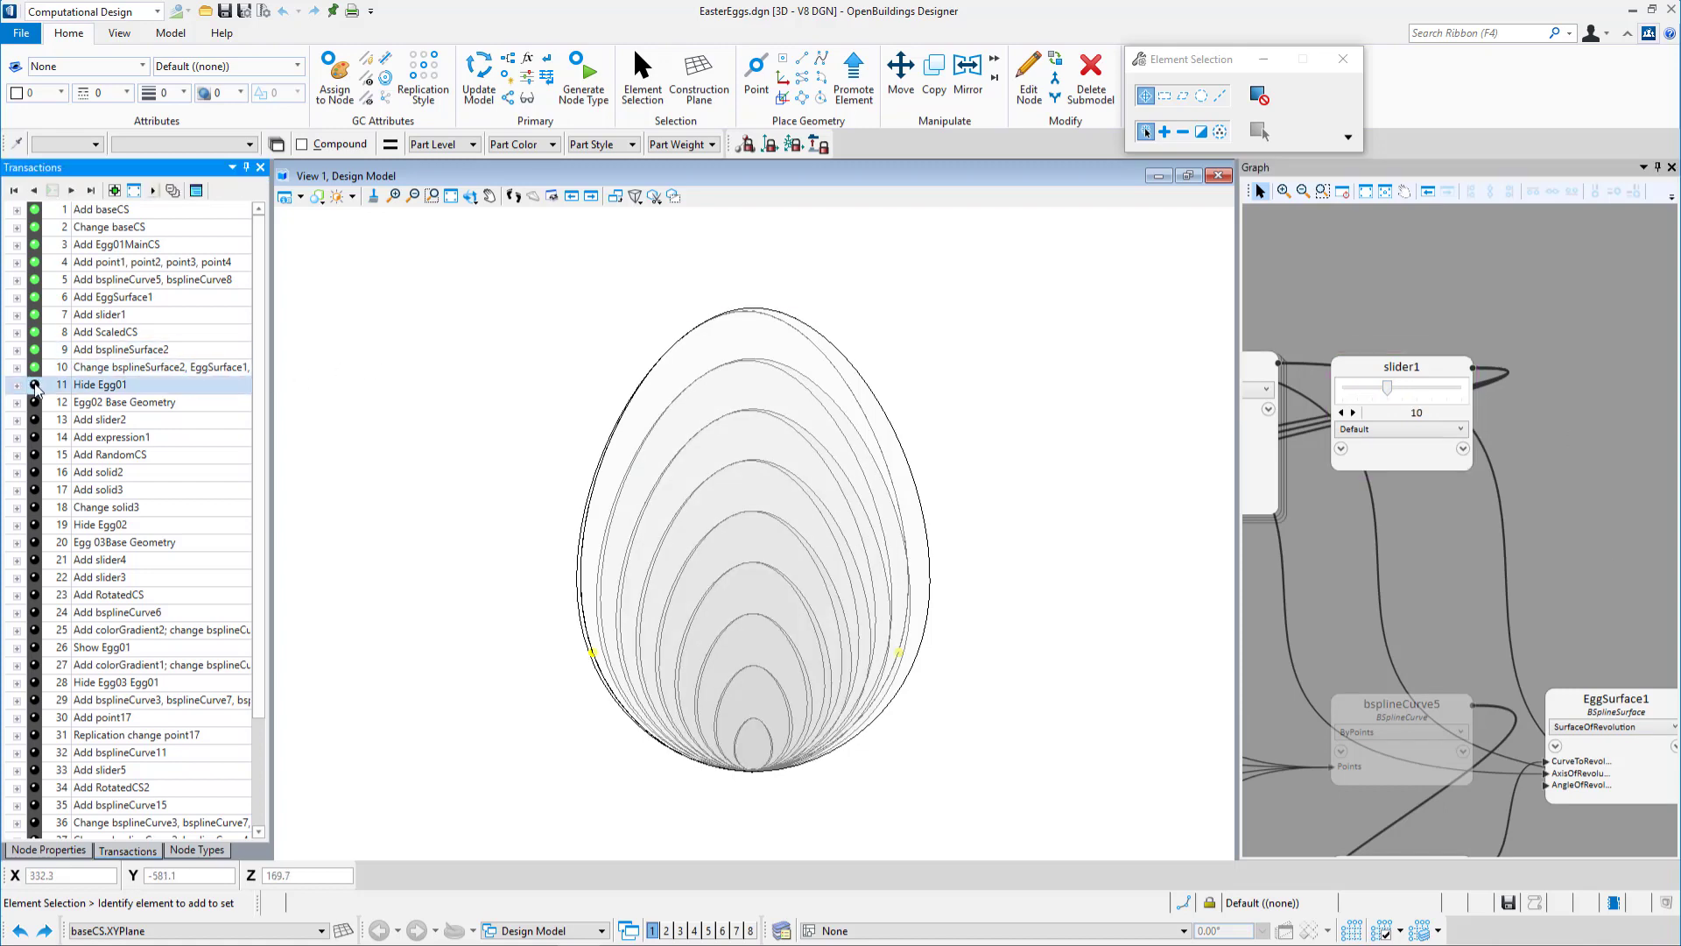
click(35, 405)
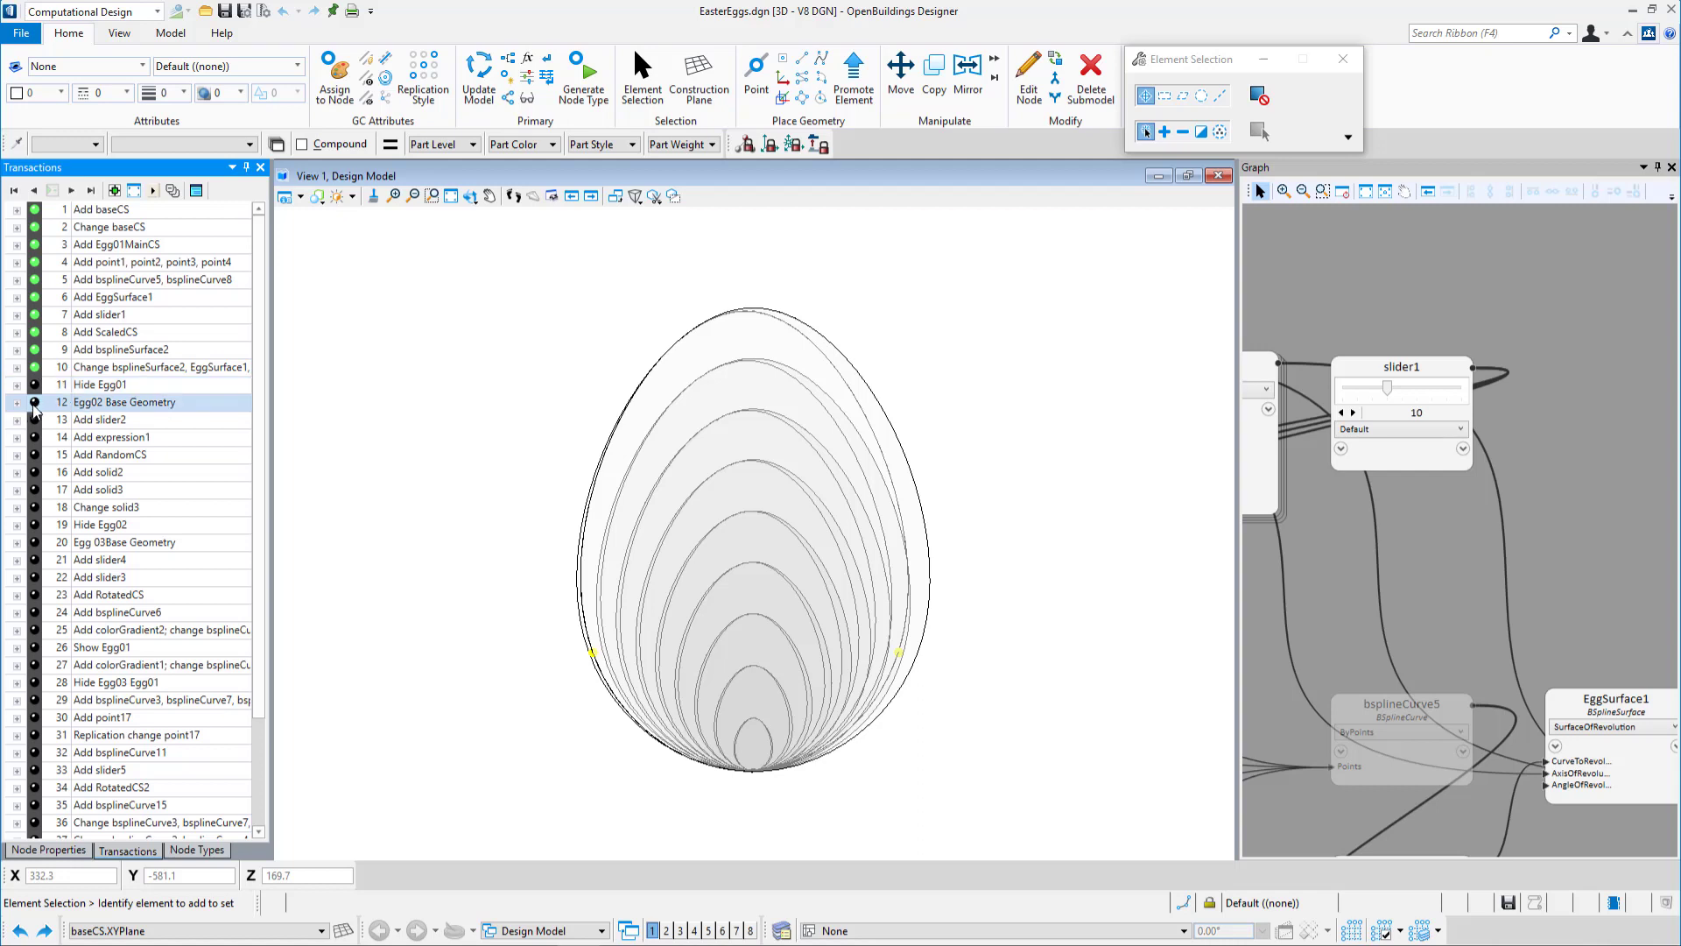
click(34, 386)
click(34, 404)
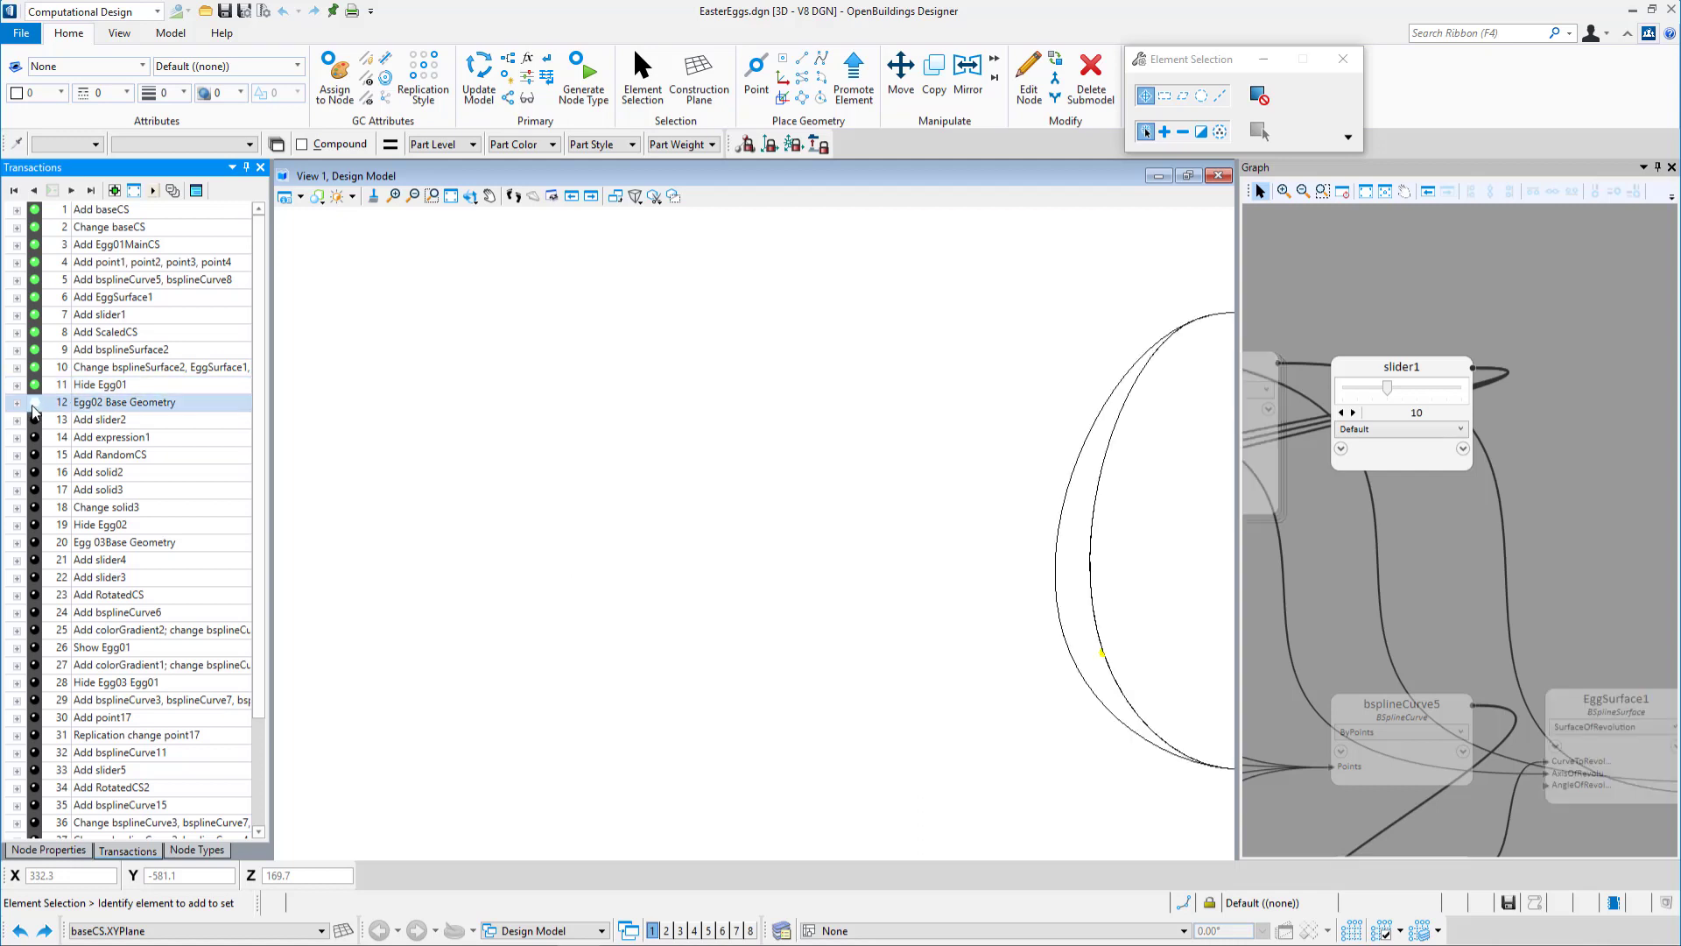
Examine the graph nodes that form the Egg02 base geometry, with the whole egg outline in view.
scroll(387, 493, down, 2)
scroll(388, 499, down, 2)
scroll(652, 495, up, 4)
scroll(1628, 450, down, 3)
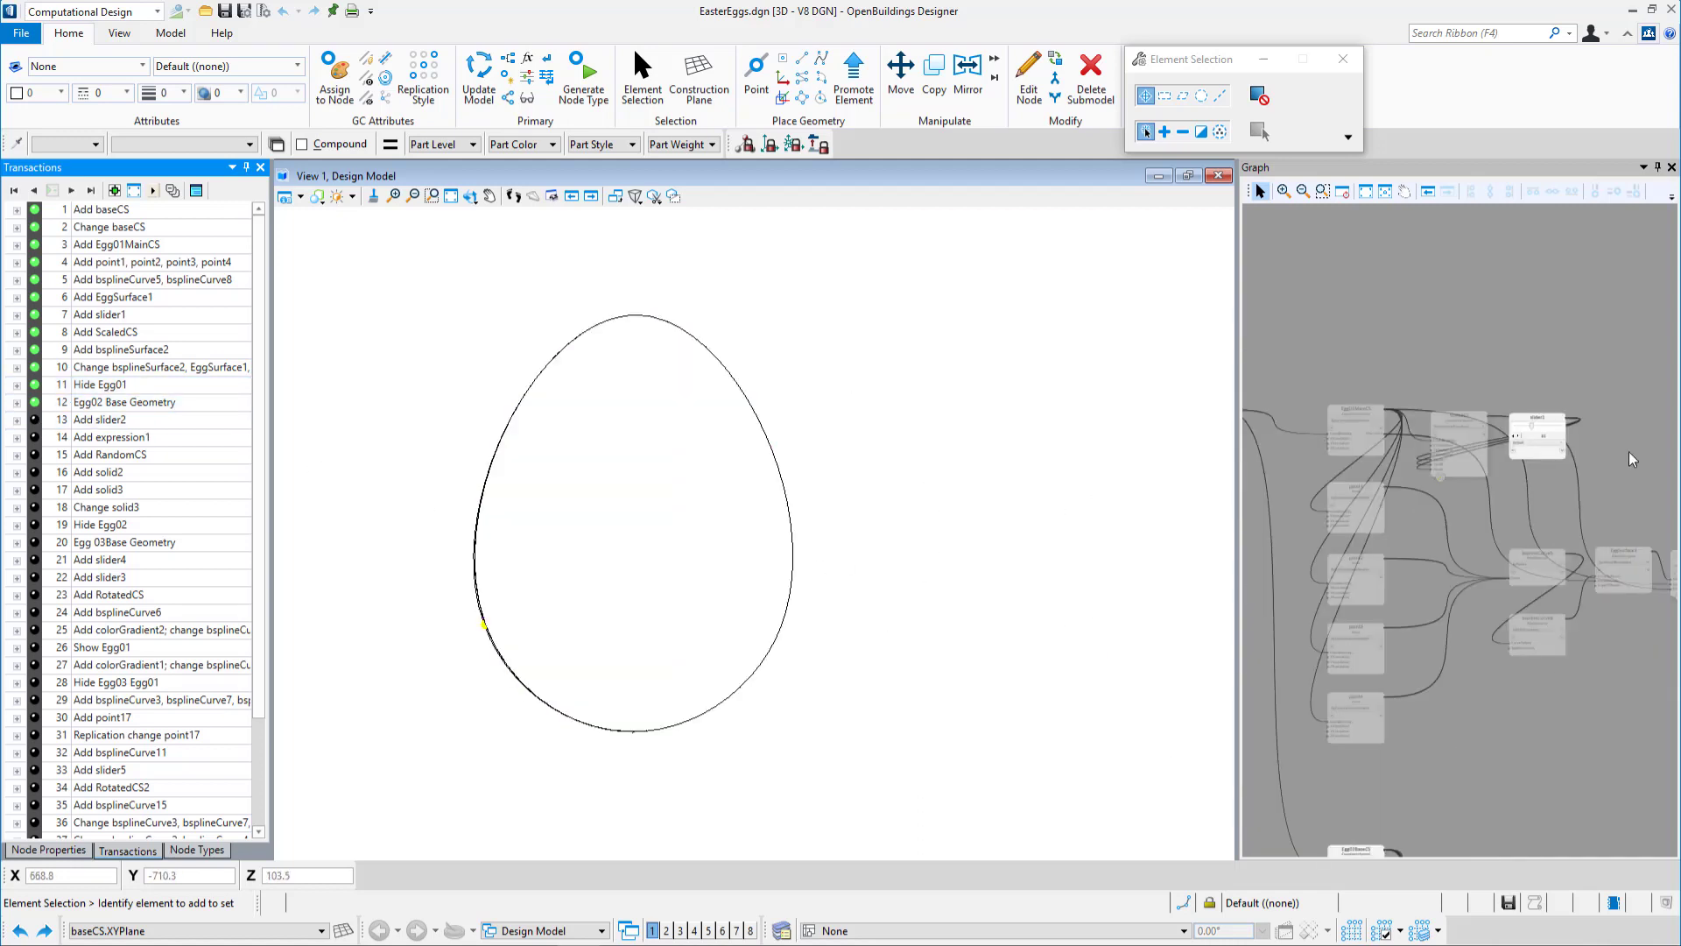
middle_drag(1568, 663, 1453, 340)
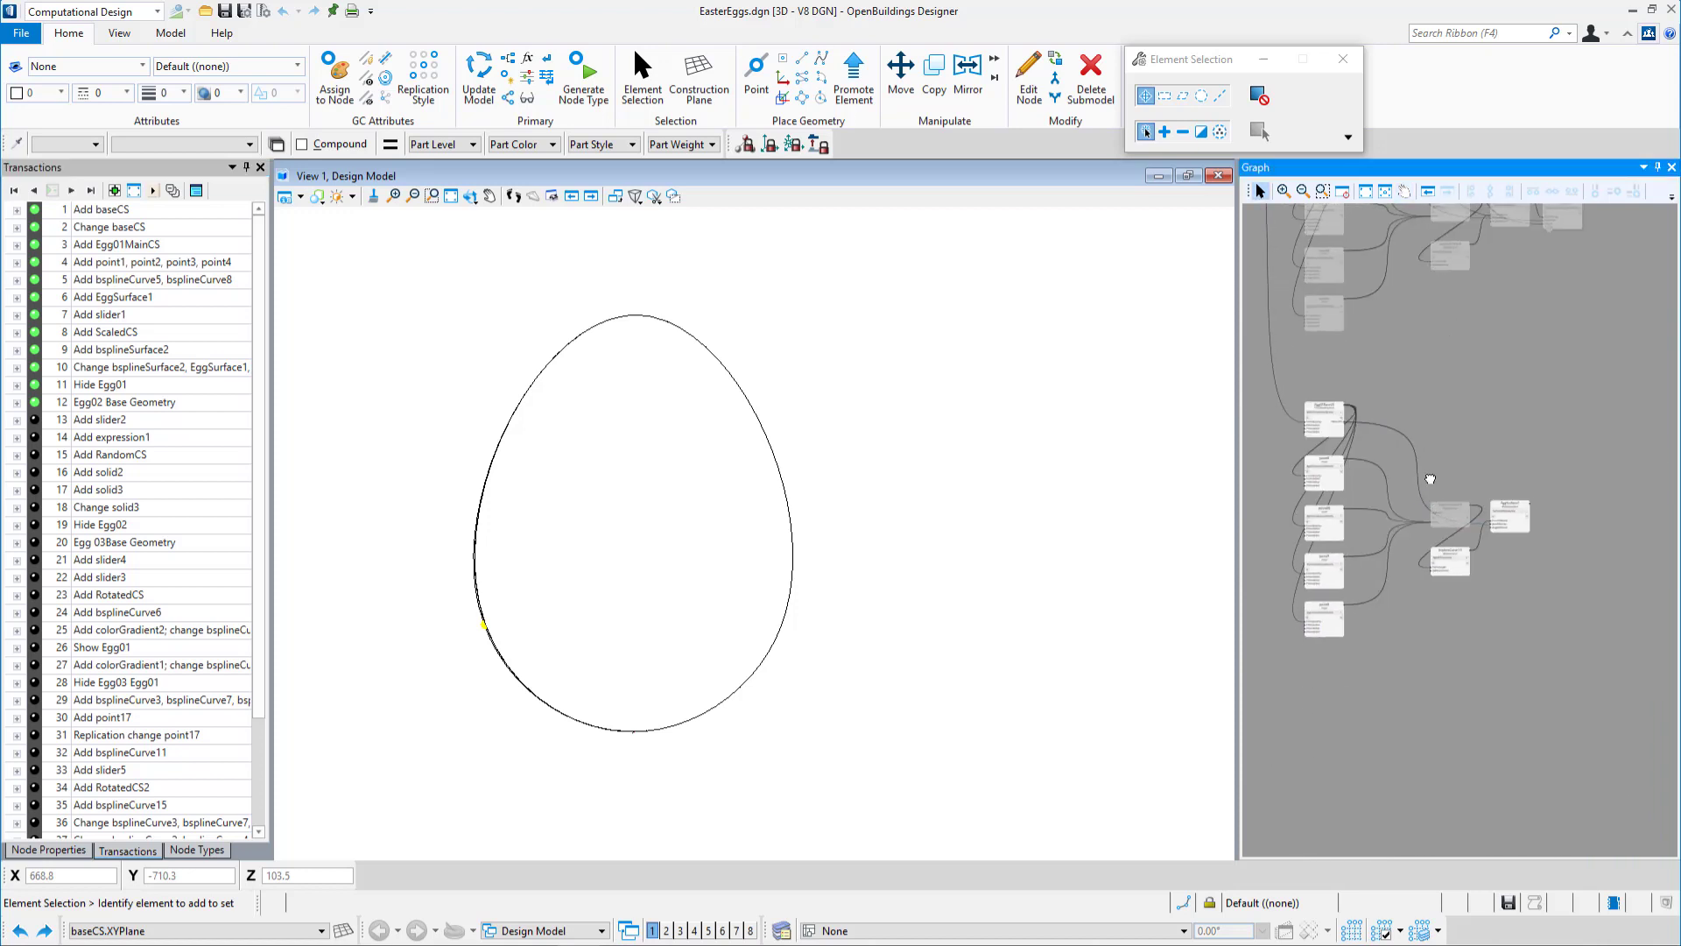
middle_drag(1430, 479, 1420, 364)
scroll(1401, 296, up, 1)
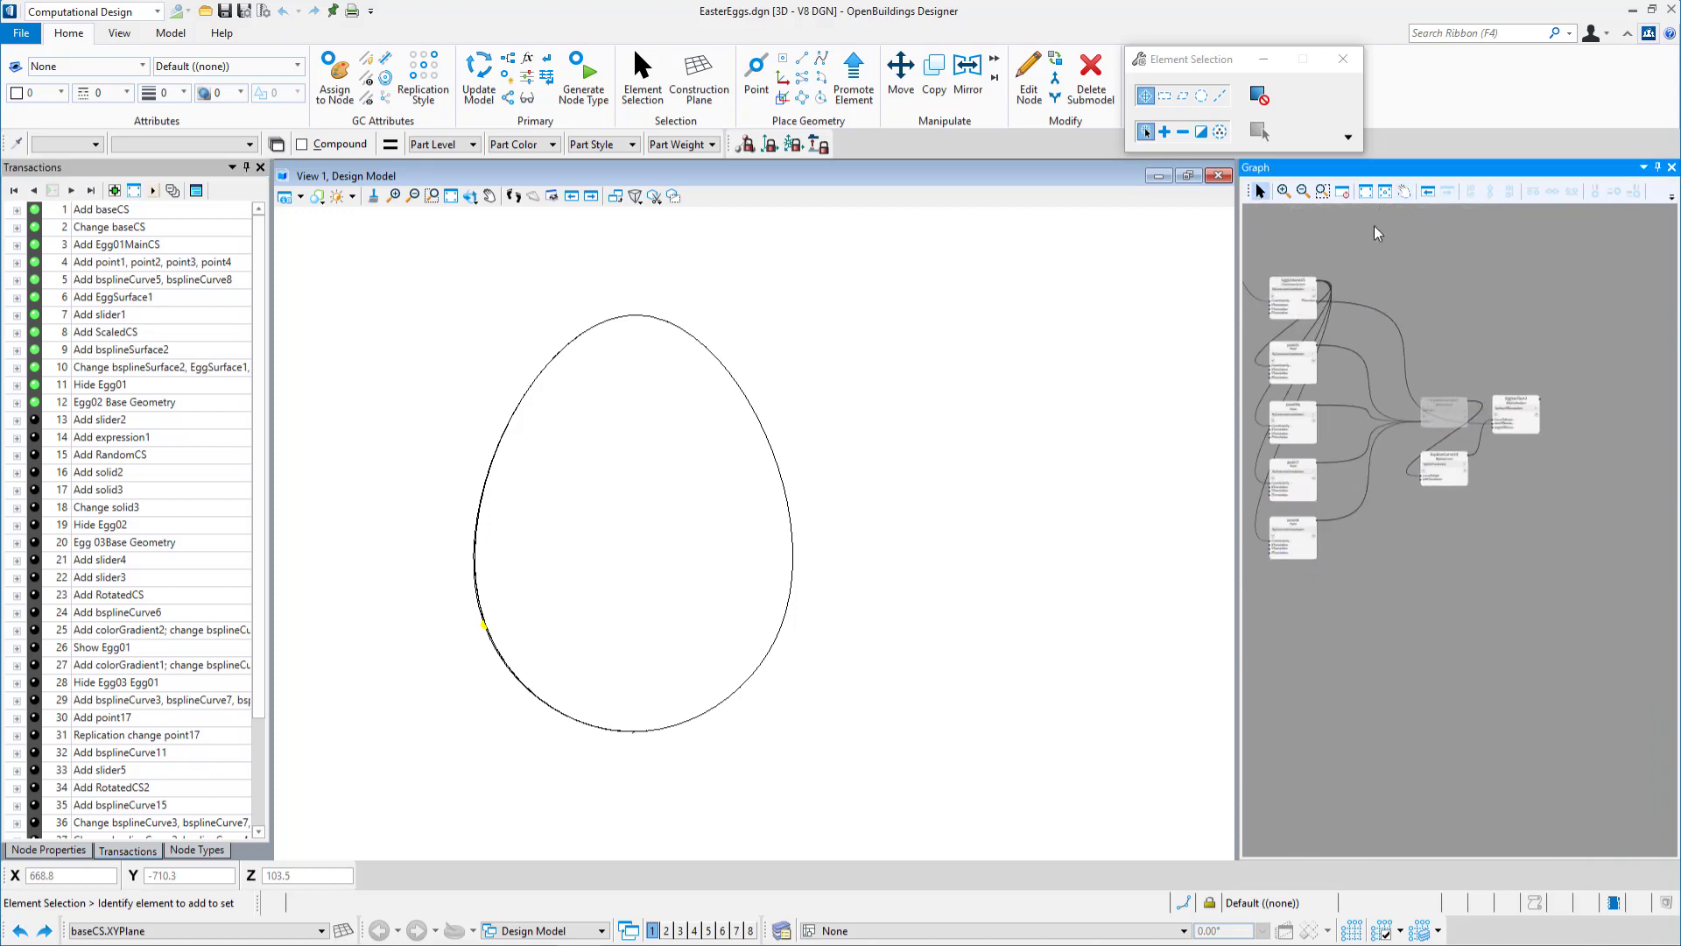
middle_drag(1376, 265, 1402, 318)
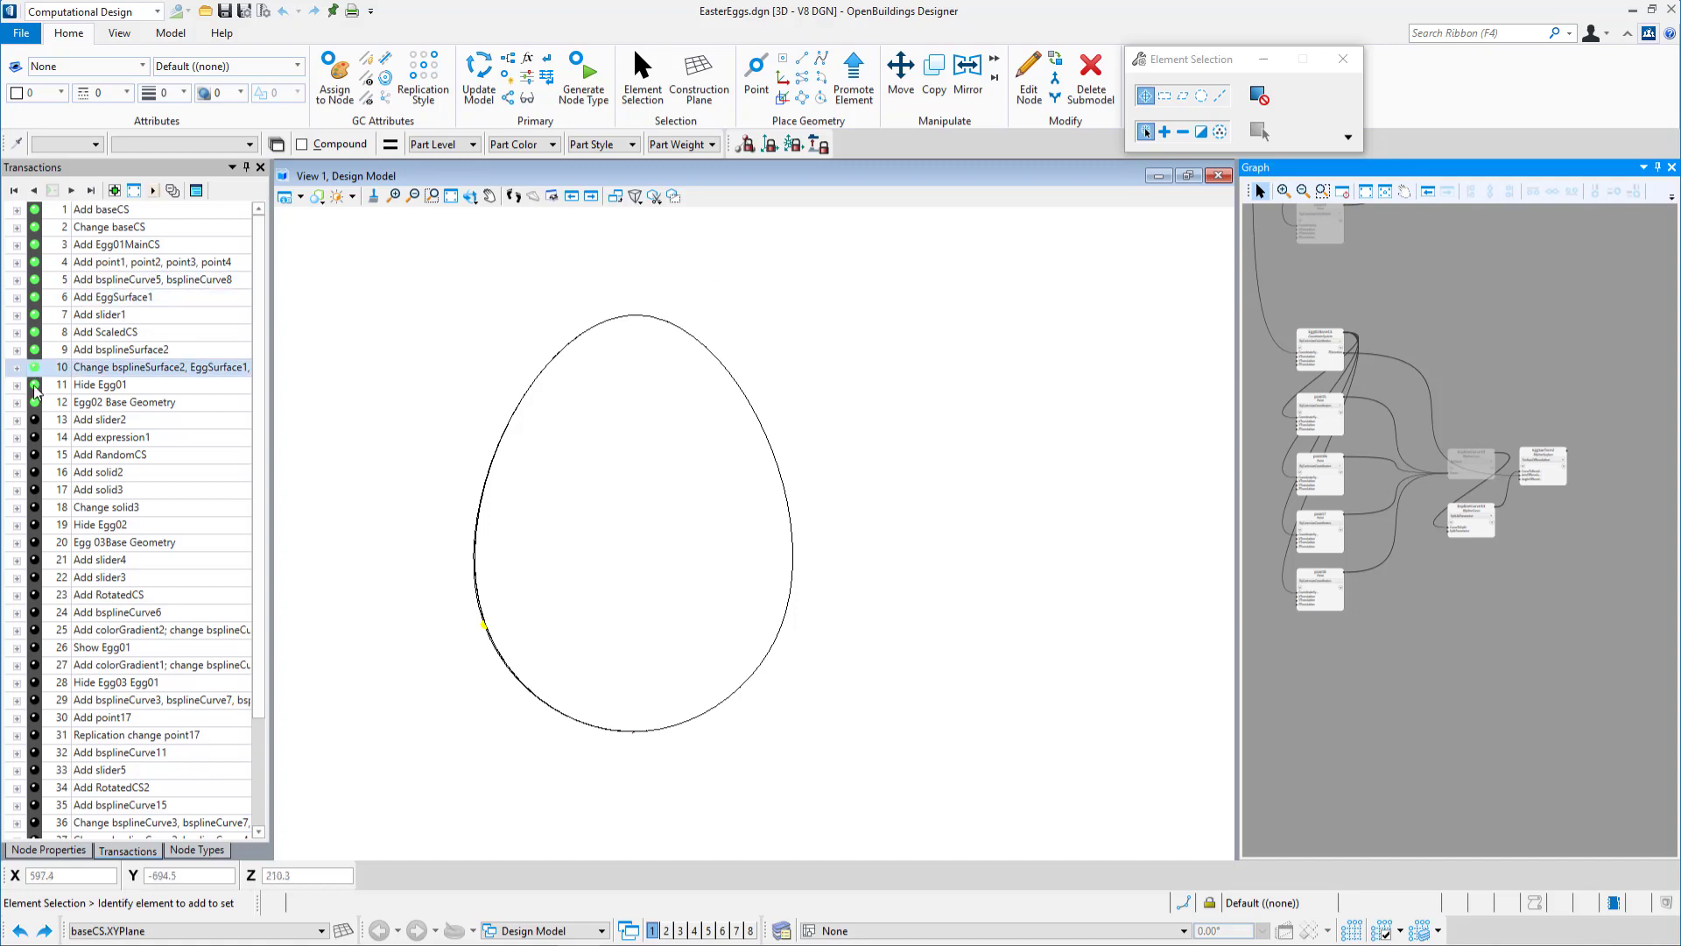
Play transactions 13 to 15 to add slider2, expression1 and RandomCS, and show these nodes in the graph.
click(33, 457)
click(33, 457)
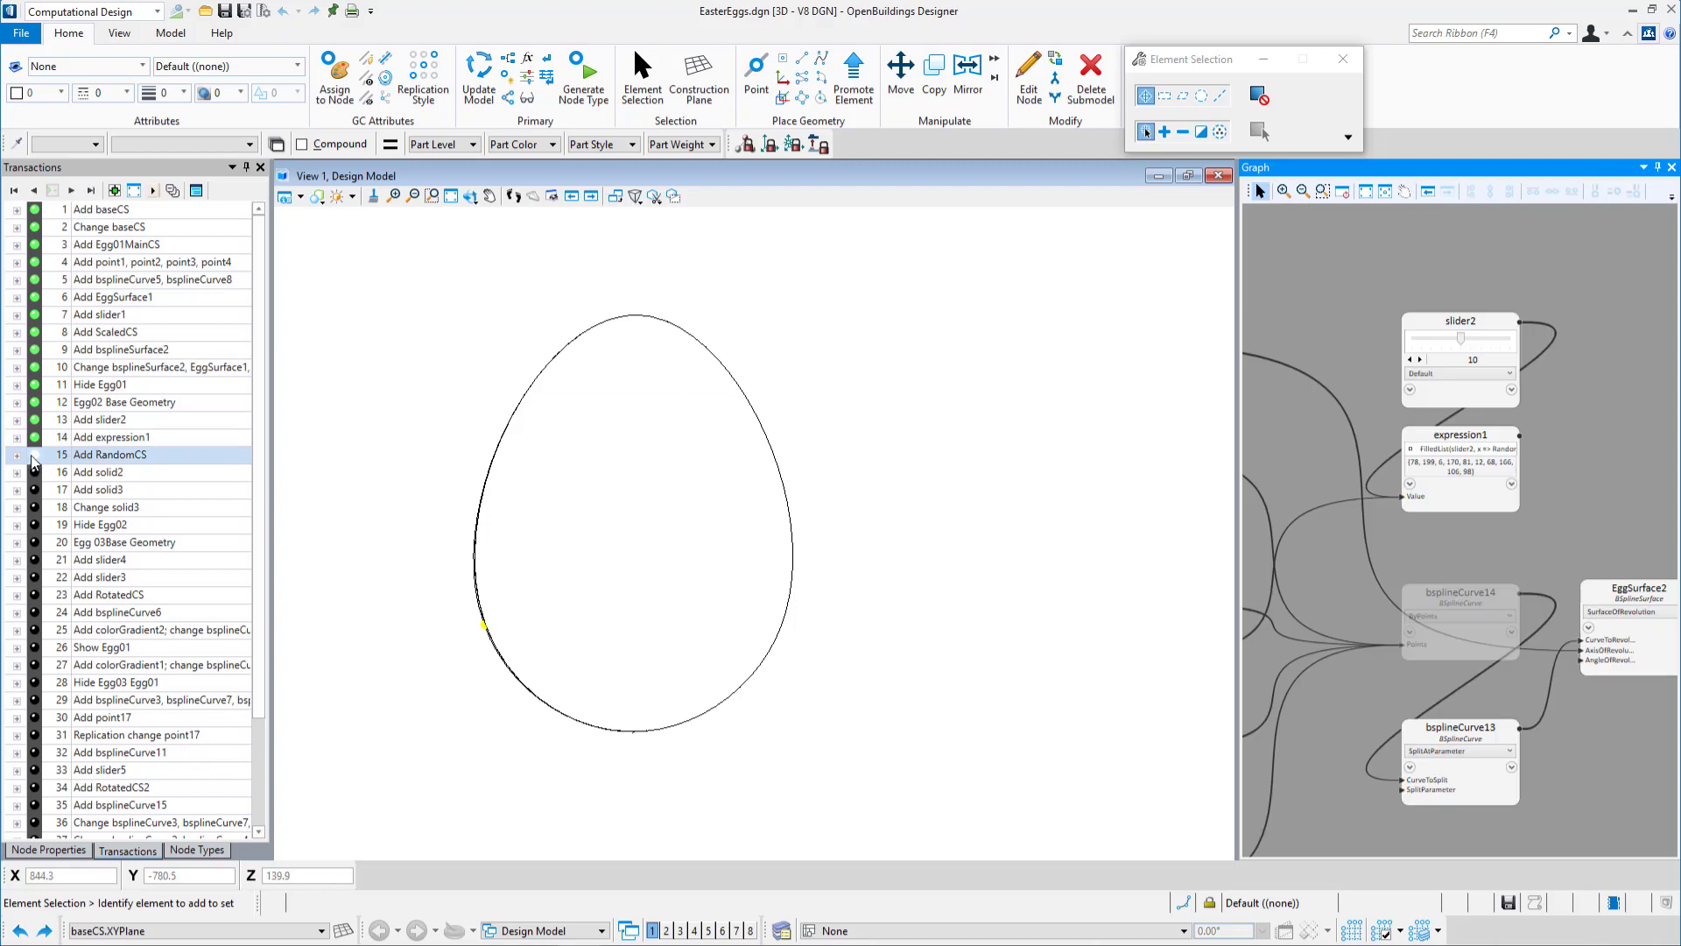
middle_drag(1294, 464, 1355, 489)
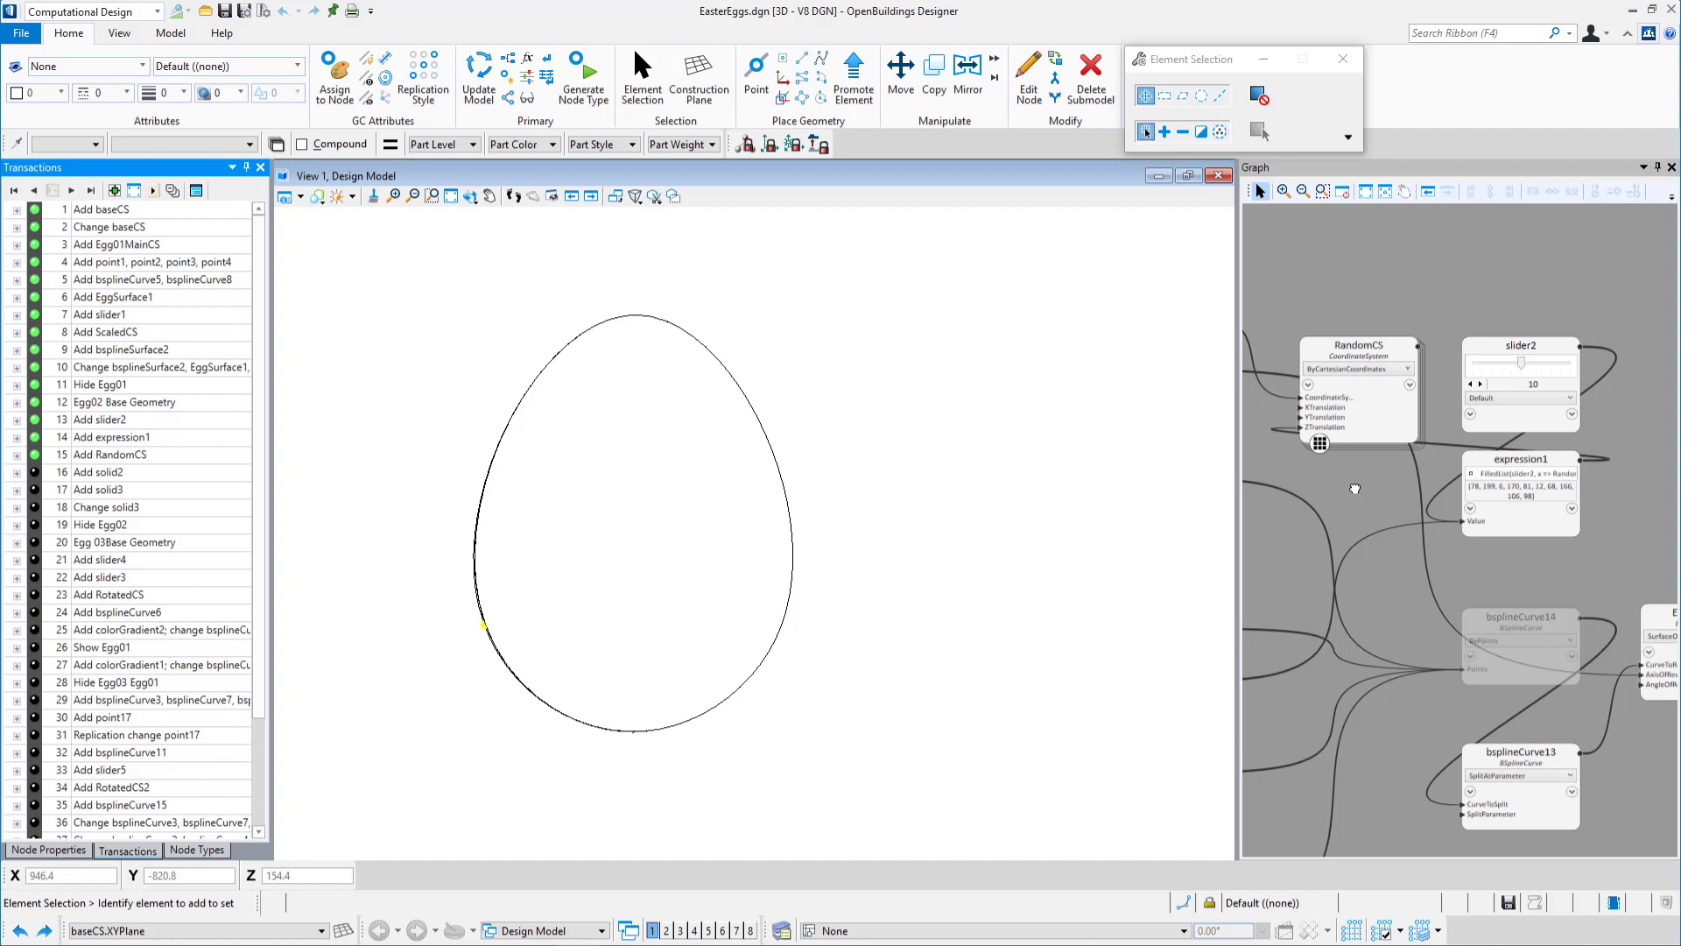
middle_drag(1355, 489, 1380, 508)
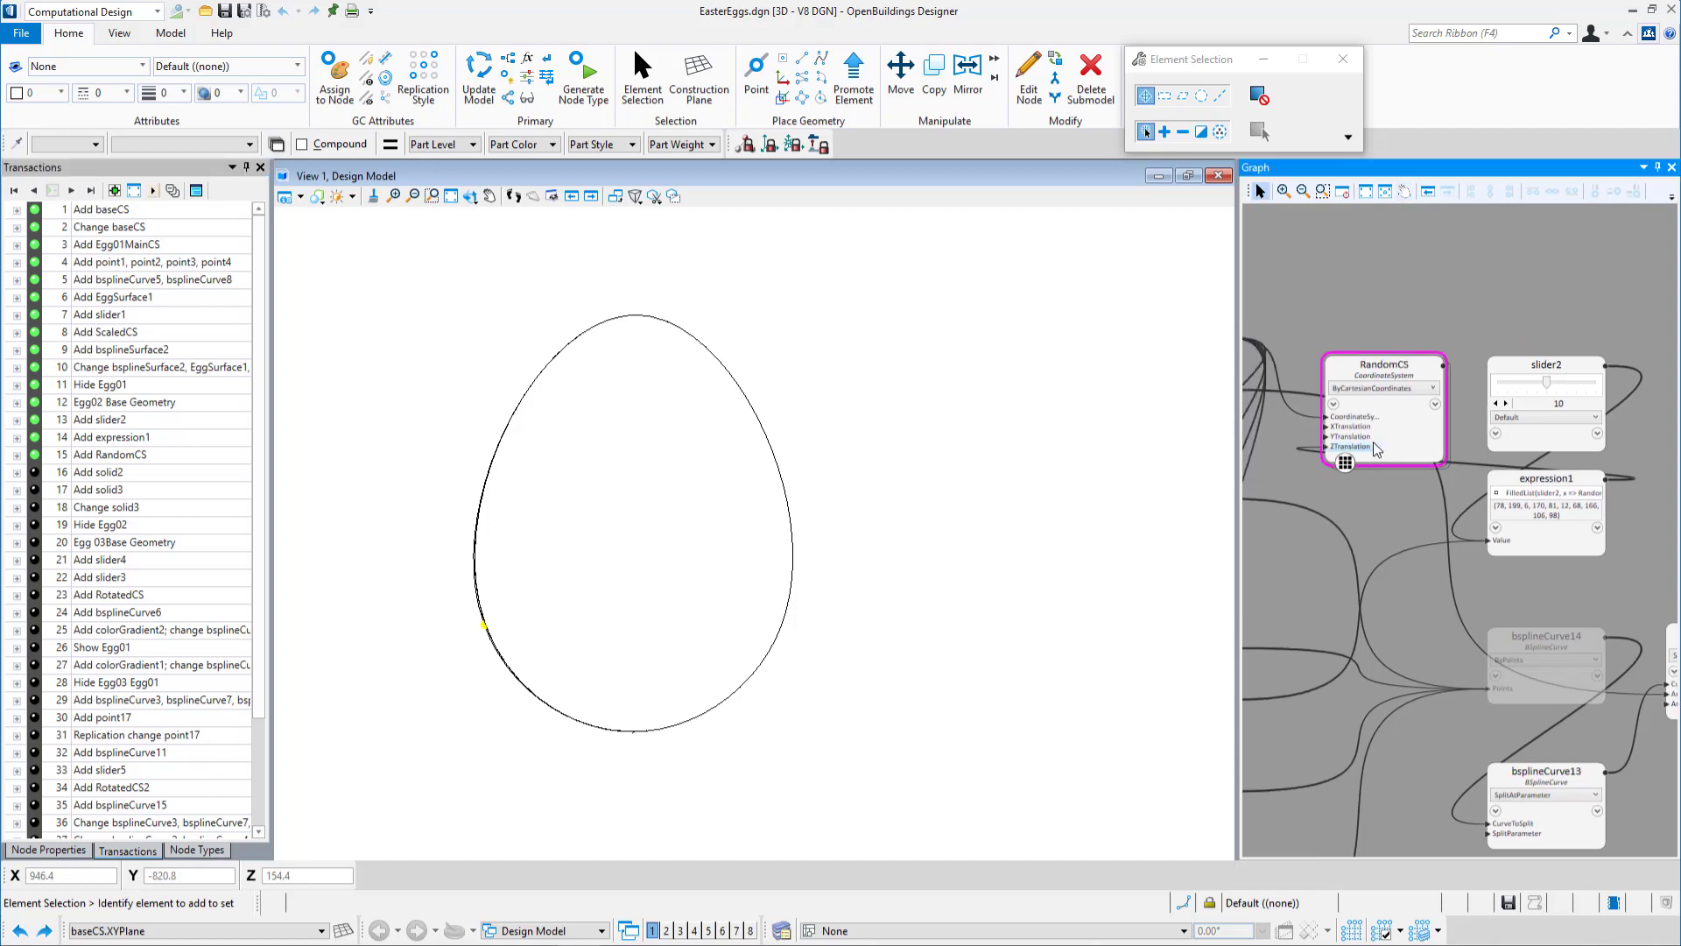
Check the ZTranslation input of RandomCS and trace its connection to the expression1 node.
mouse_move(1373, 445)
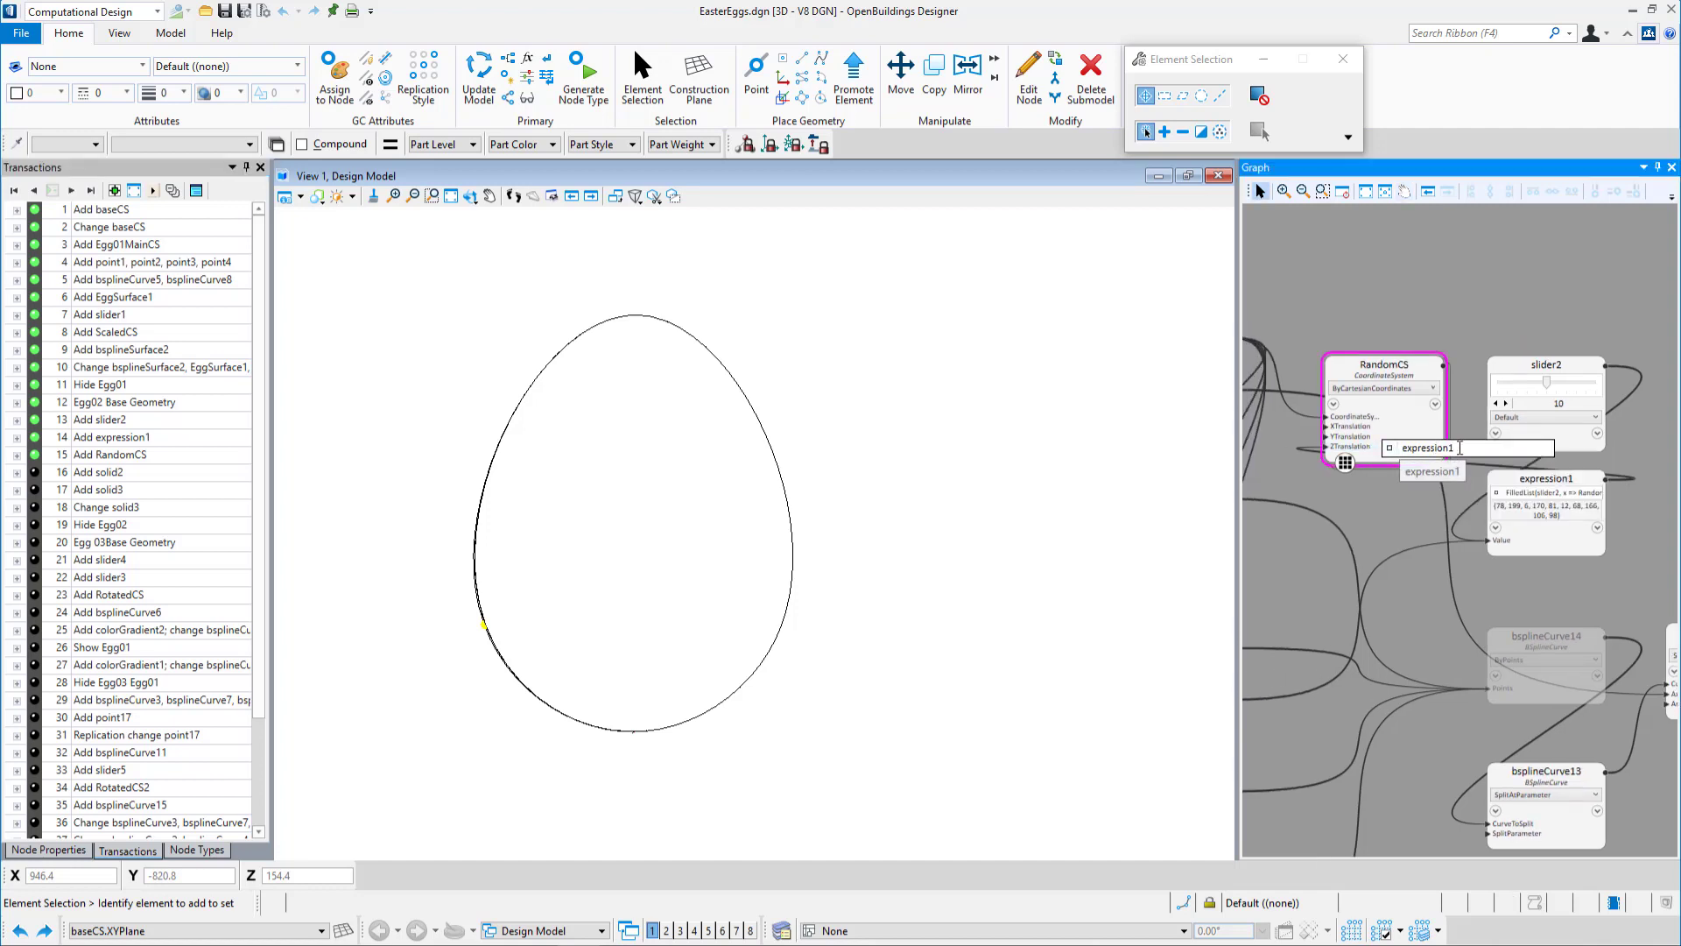
click(1506, 479)
middle_drag(1596, 554, 1407, 497)
middle_drag(1304, 349, 1411, 371)
click(1412, 371)
click(1399, 432)
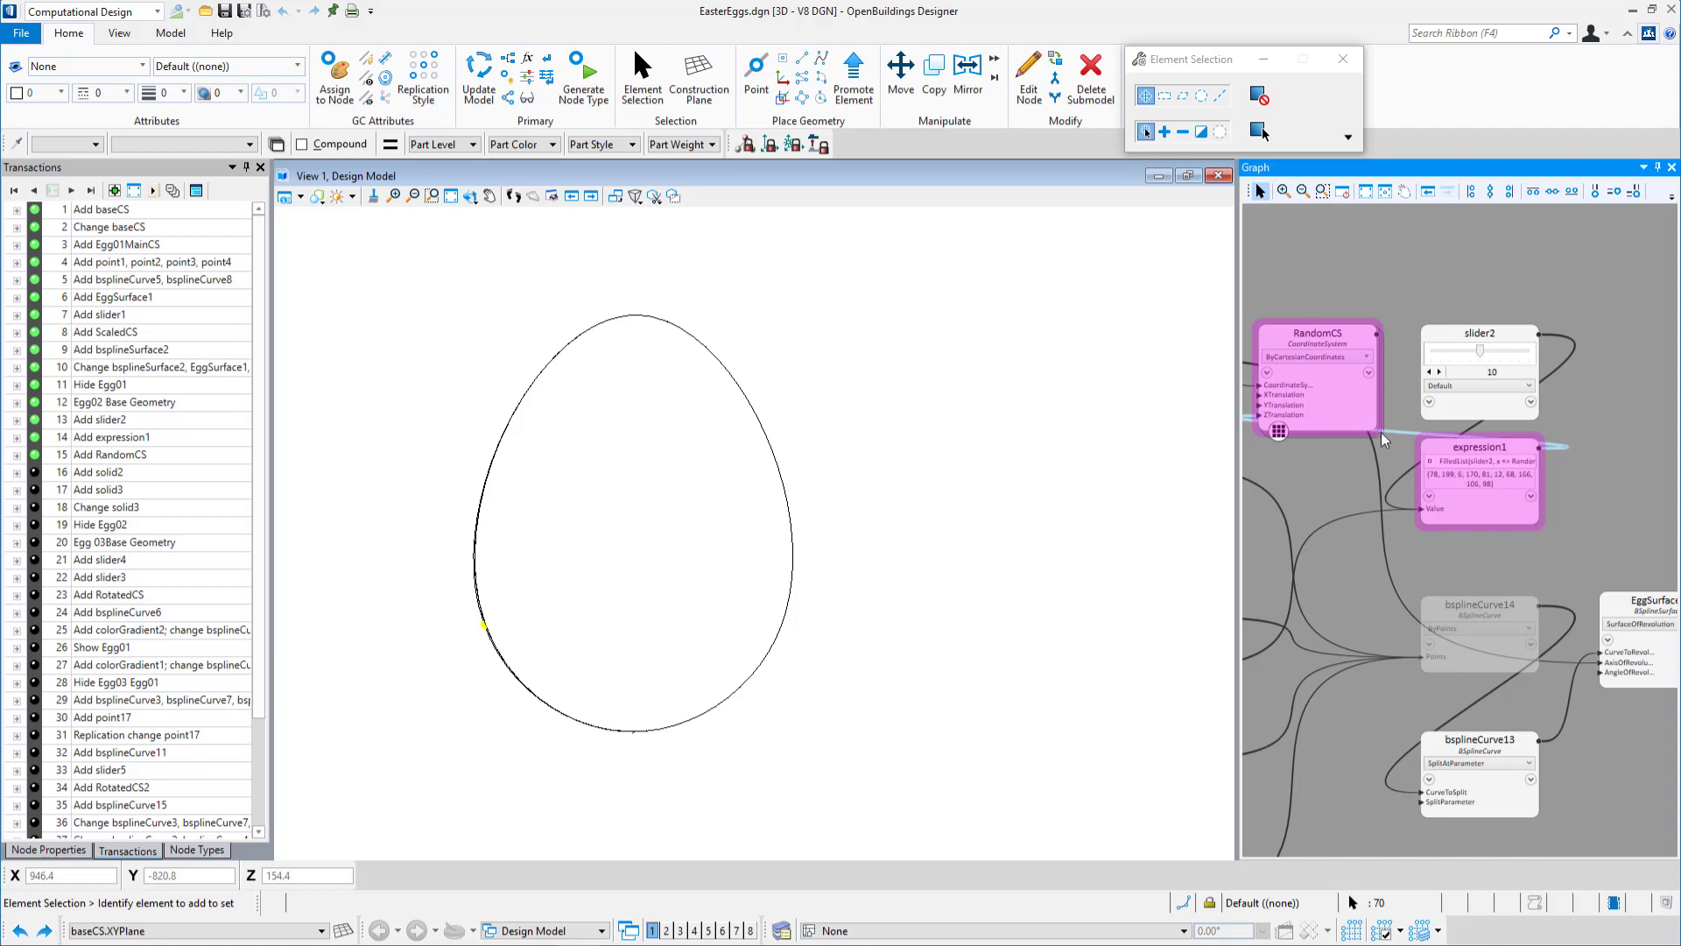
Add a new Expression node to the graph beside expression1.
click(190, 851)
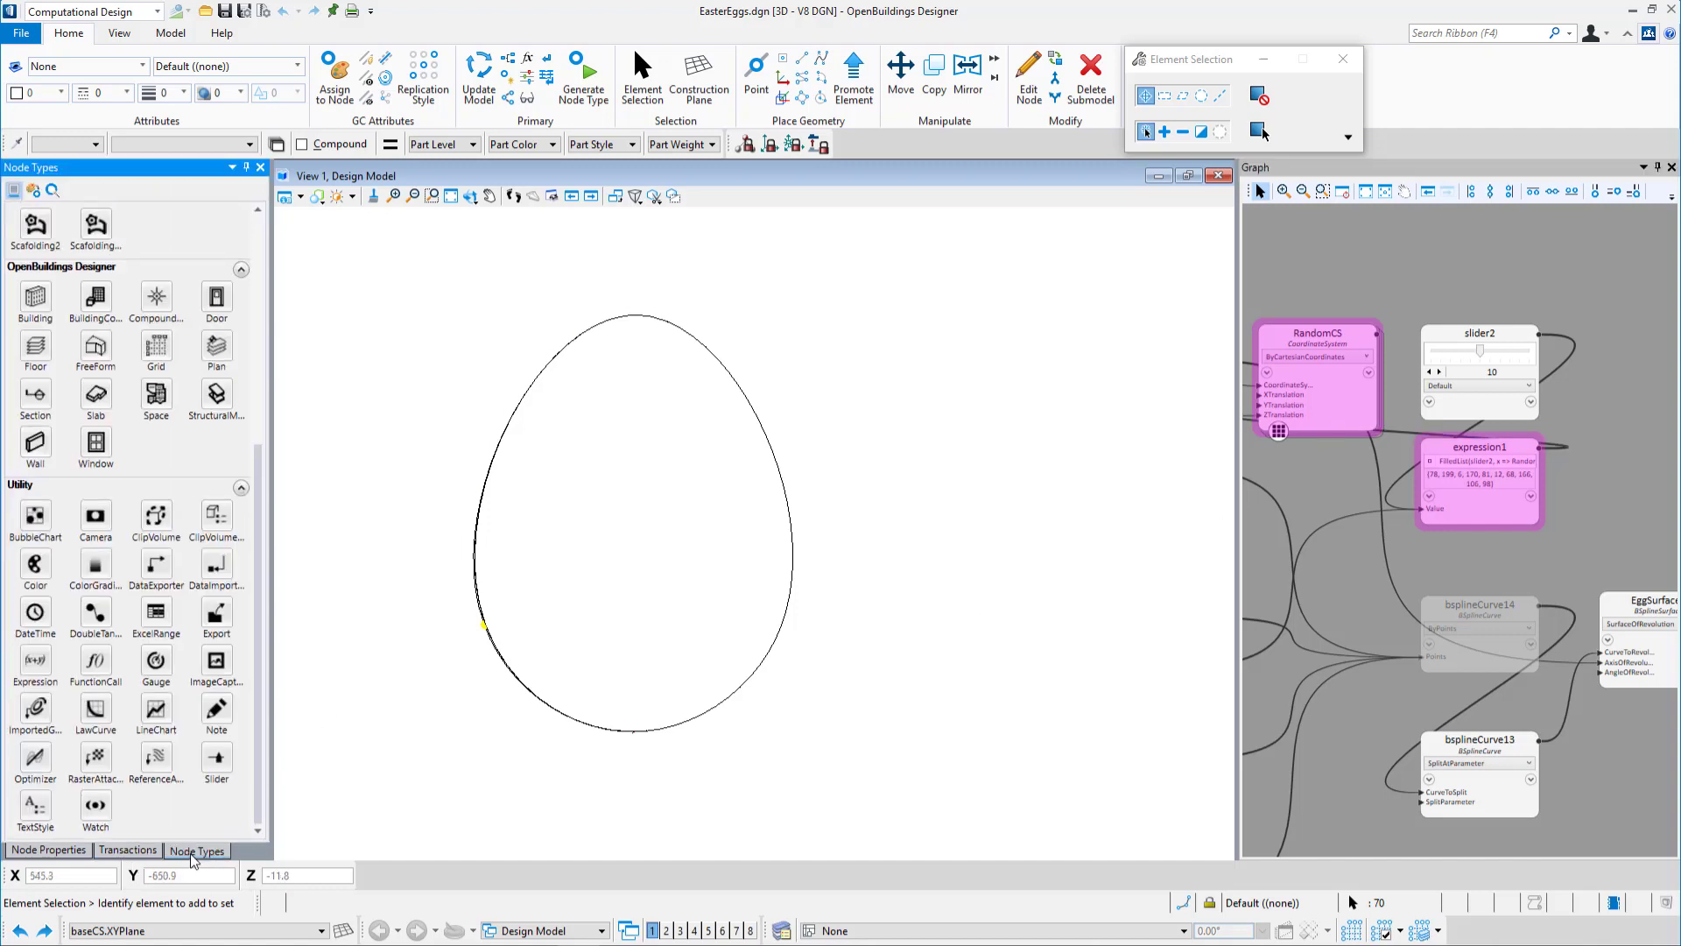
drag(35, 659, 1643, 470)
drag(1642, 471, 1642, 467)
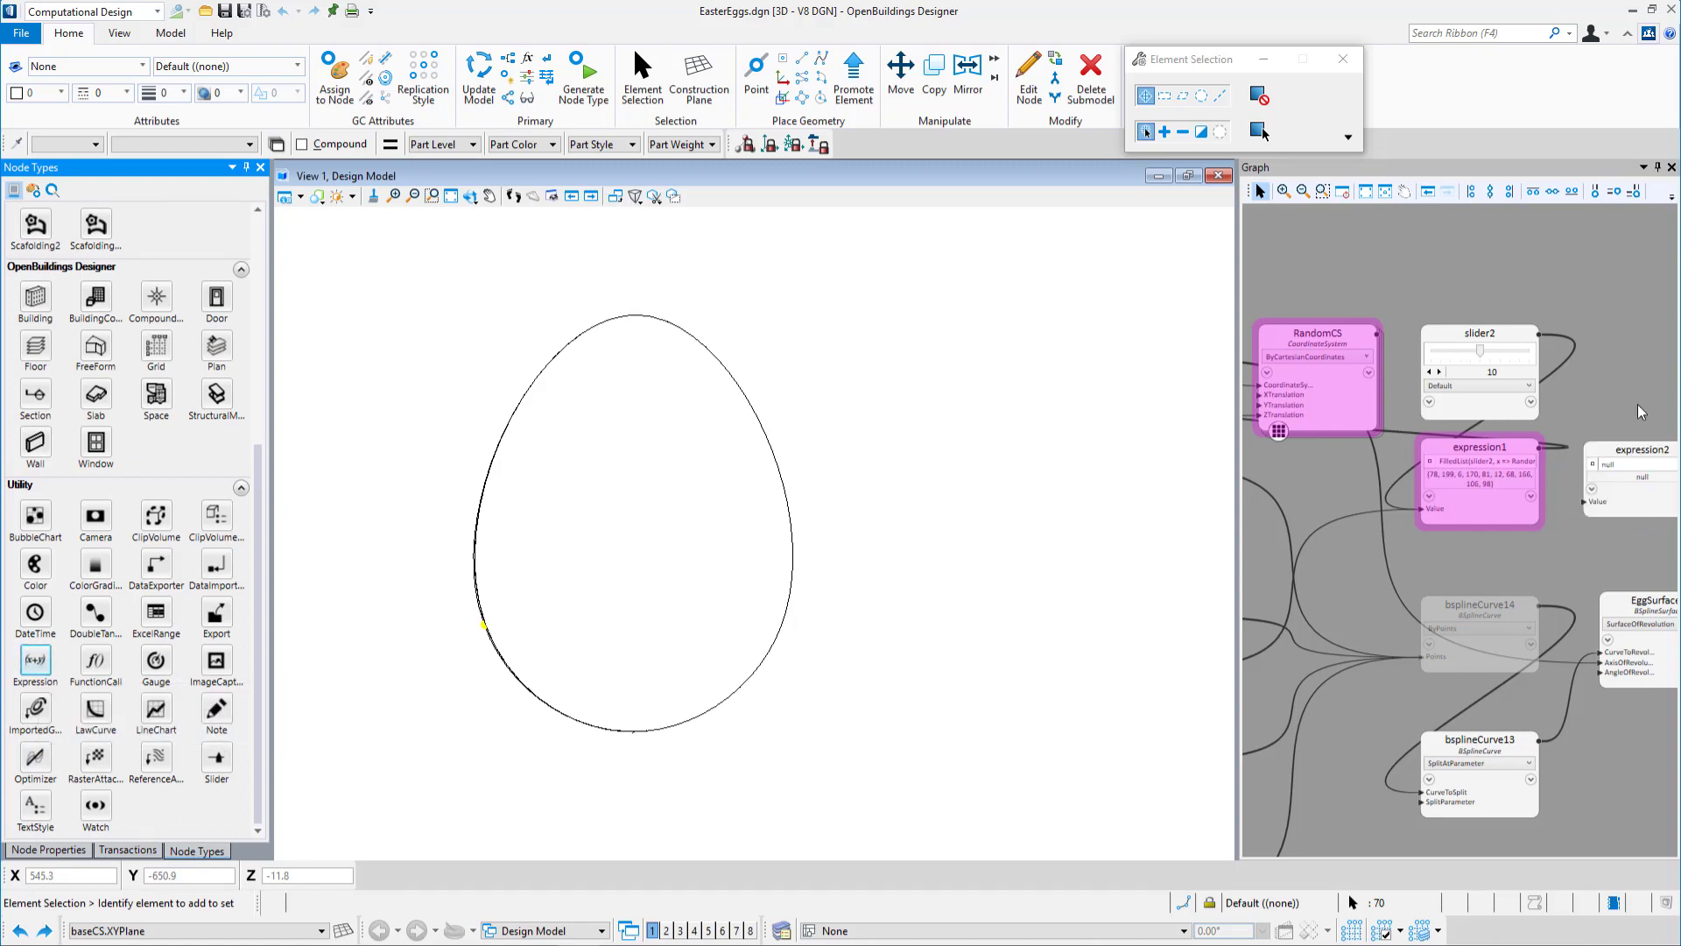
Set the value of expression2 to FilledList(3,5), apply it and check the list on the node.
middle_drag(1637, 403, 1535, 381)
click(1497, 492)
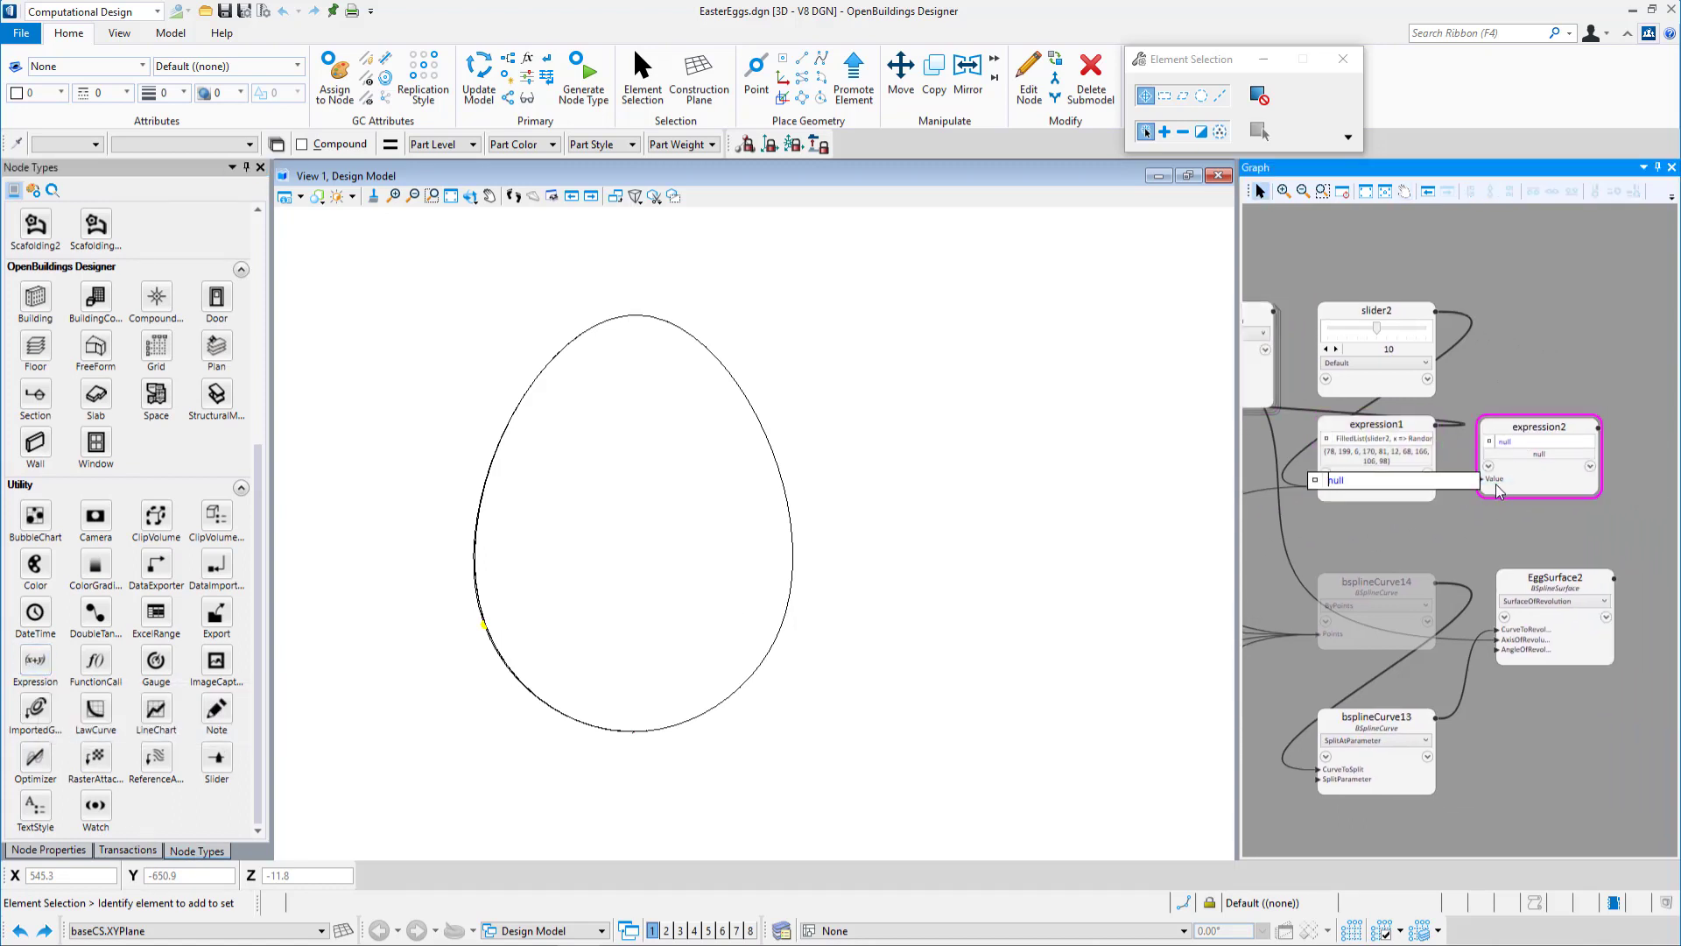
double_click(1498, 480)
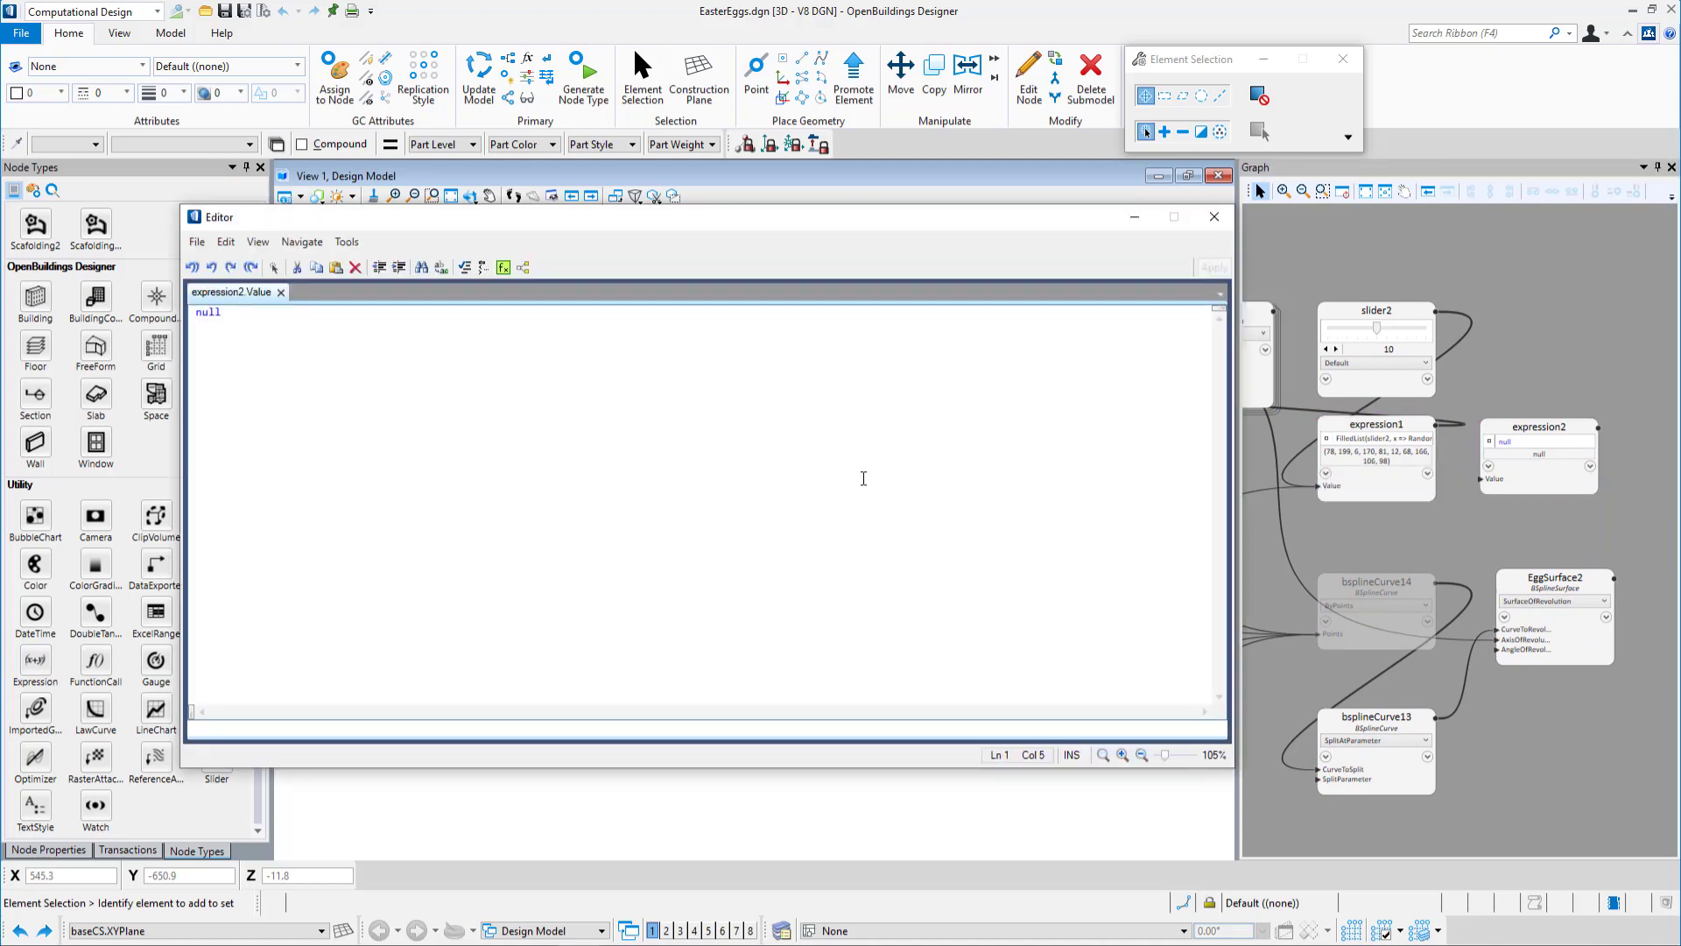
key(ctrl+a)
text(FilledList(3,)
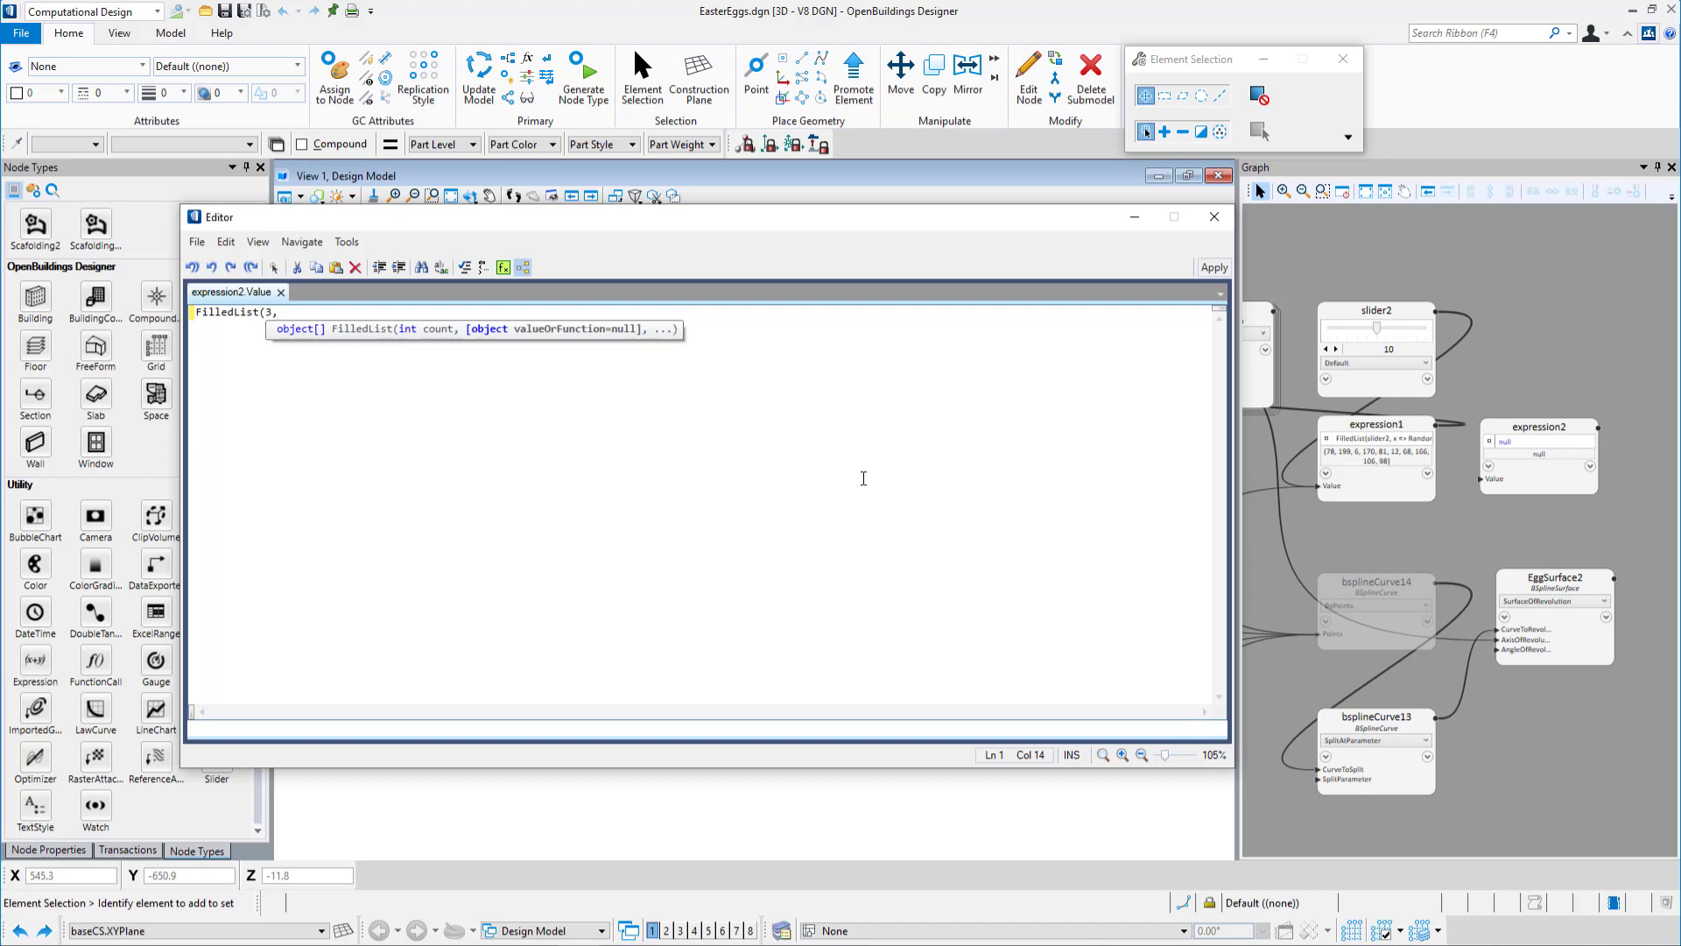
text(5))
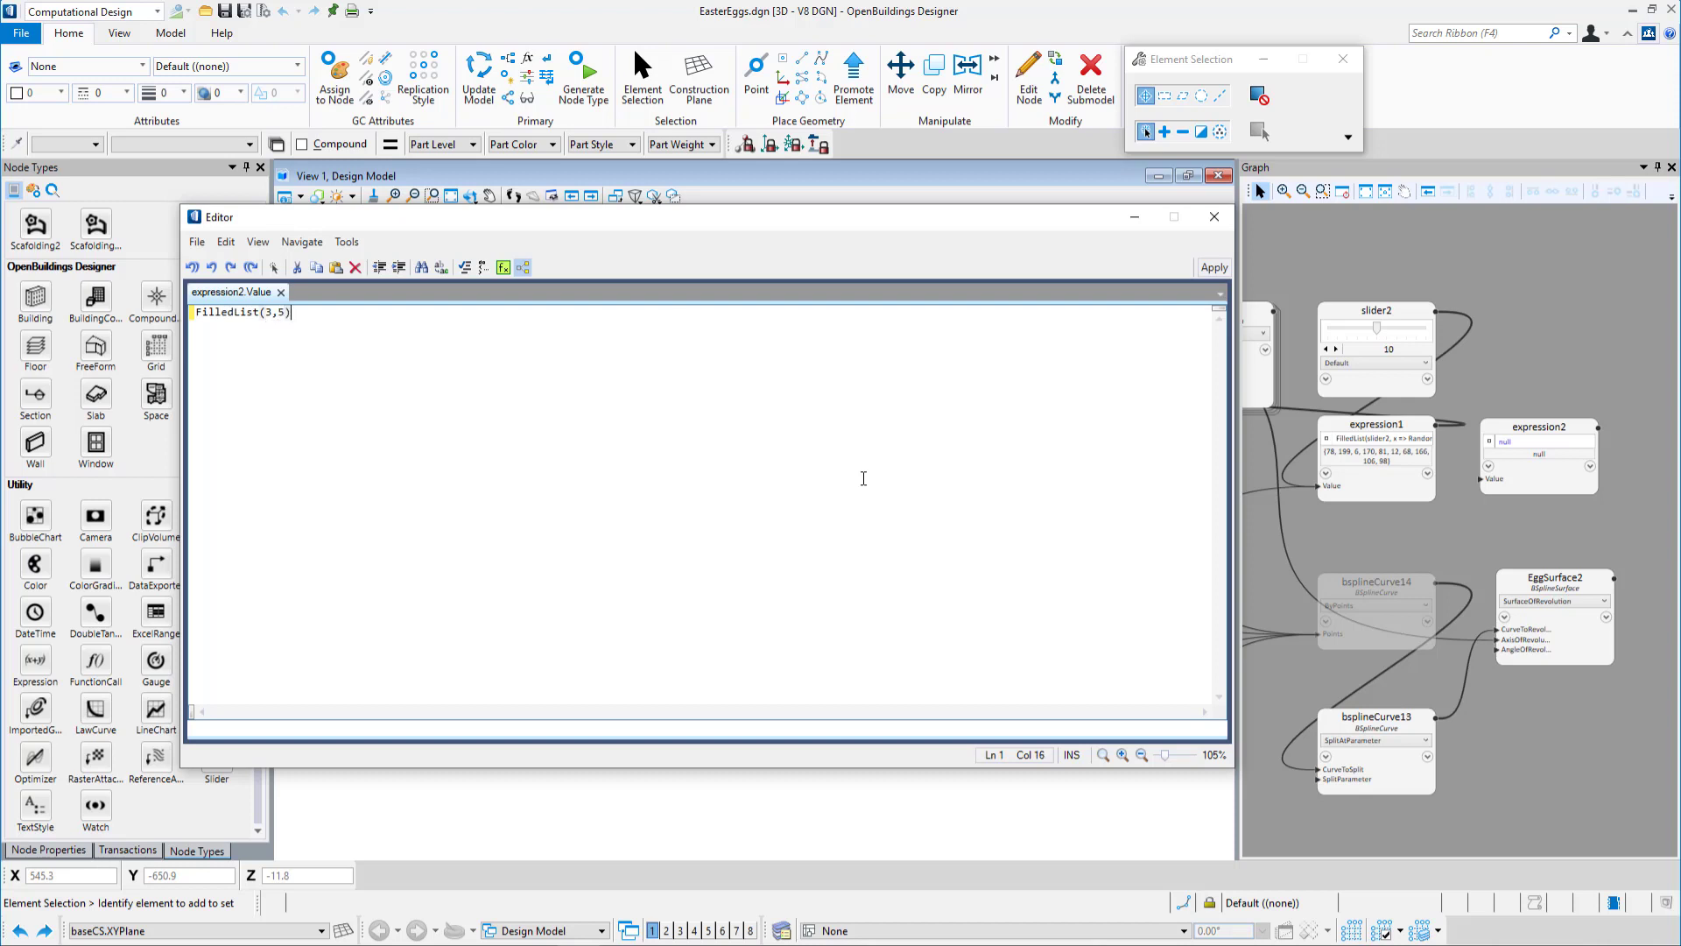
click(1214, 267)
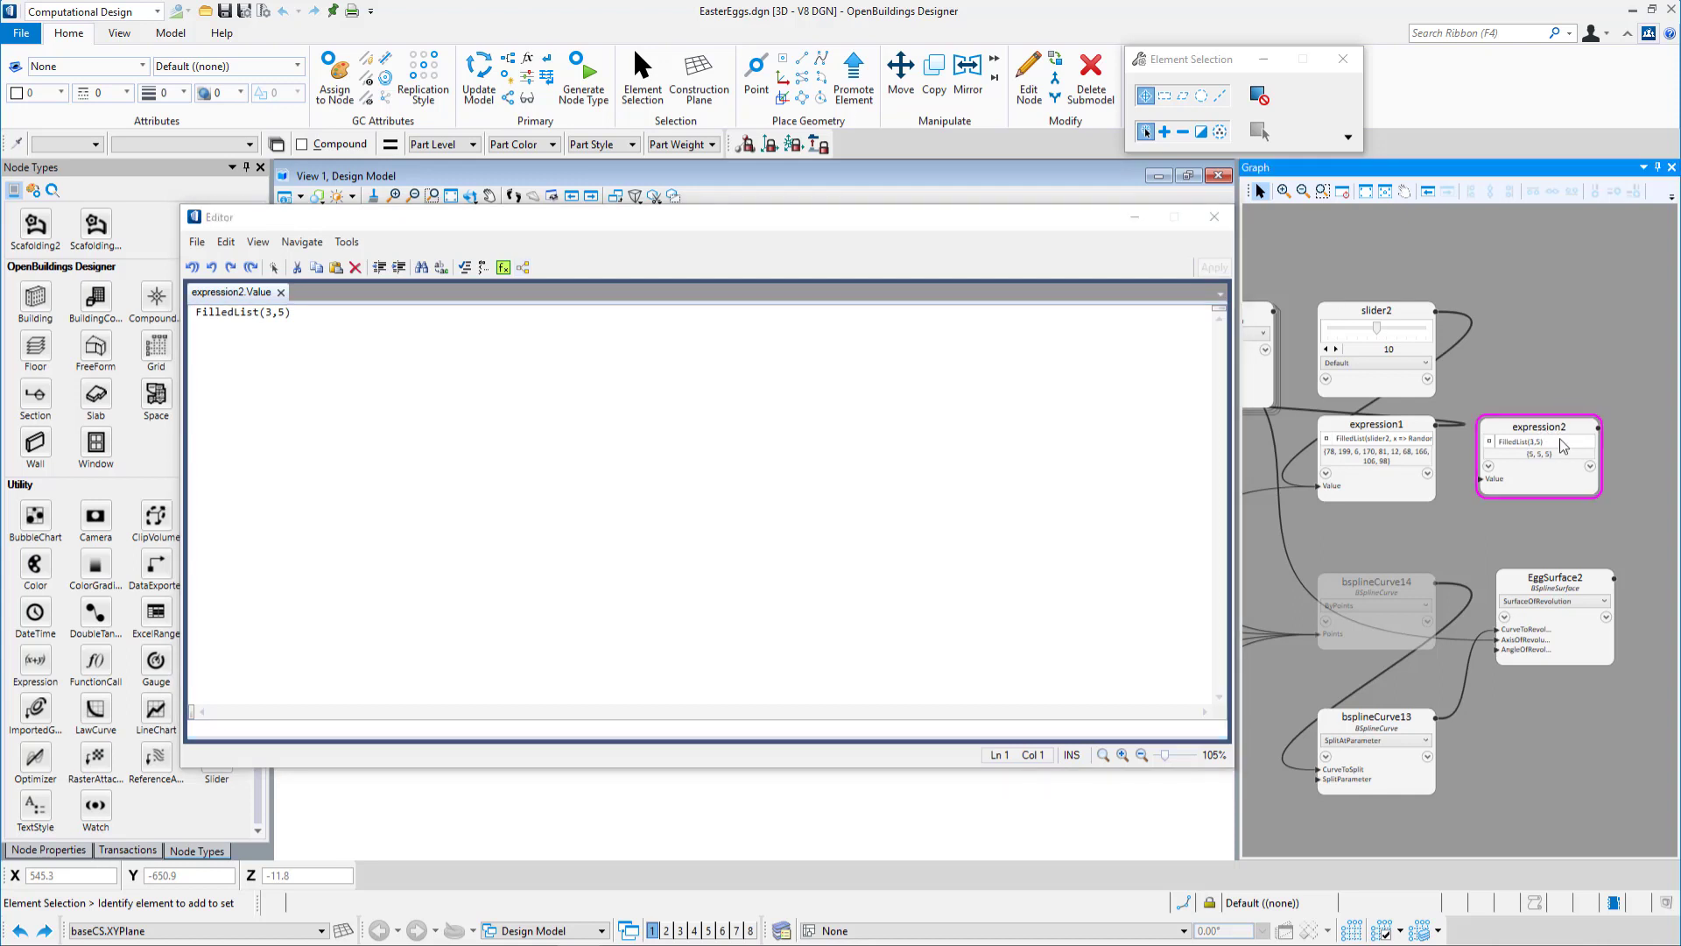
scroll(1567, 385, up, 3)
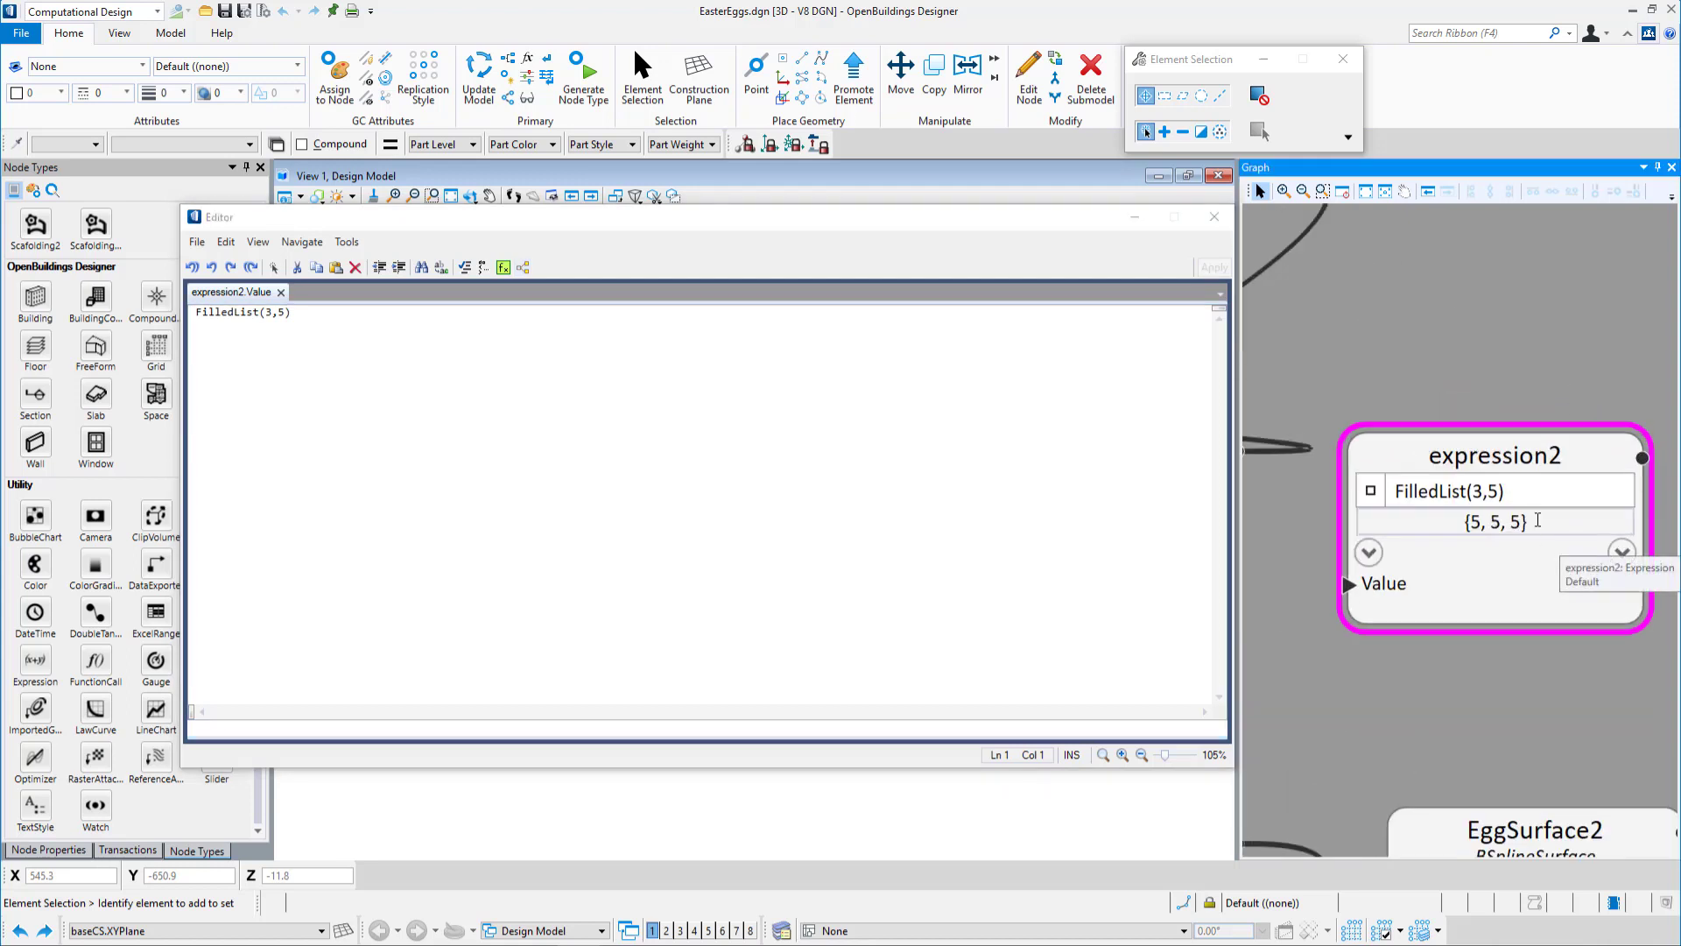
scroll(1567, 539, up, 1)
Change the expression2 formula to FilledList(3,Random(1,10)), apply it and update the model repeatedly to regenerate its list.
click(278, 312)
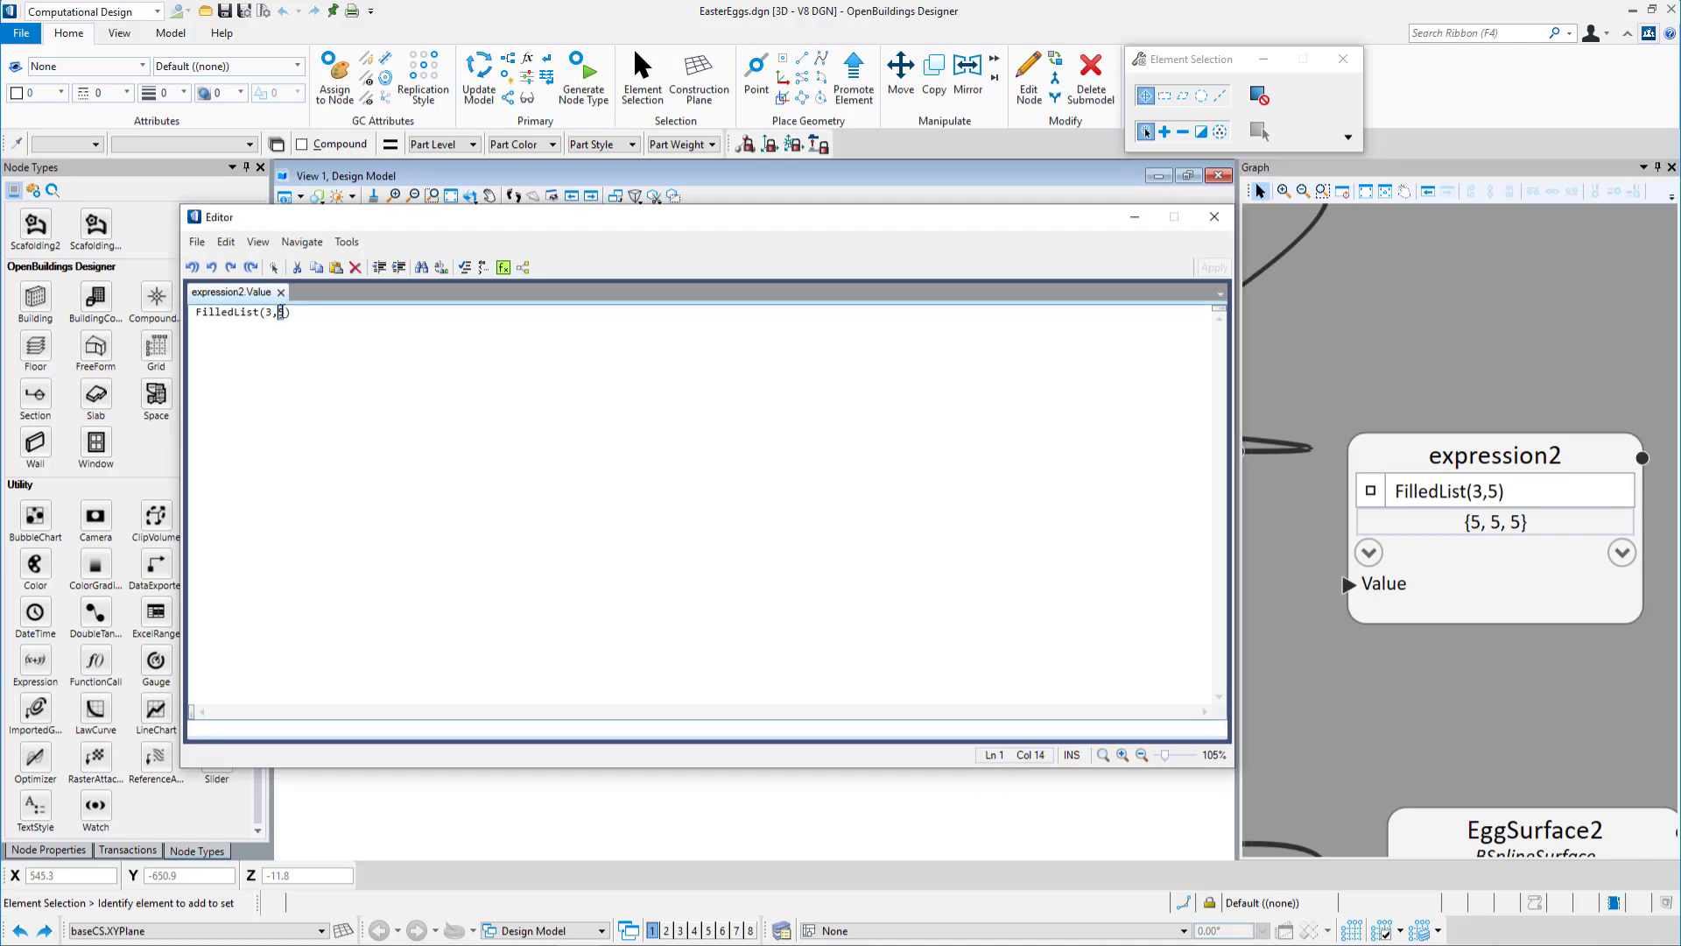
text(Random()
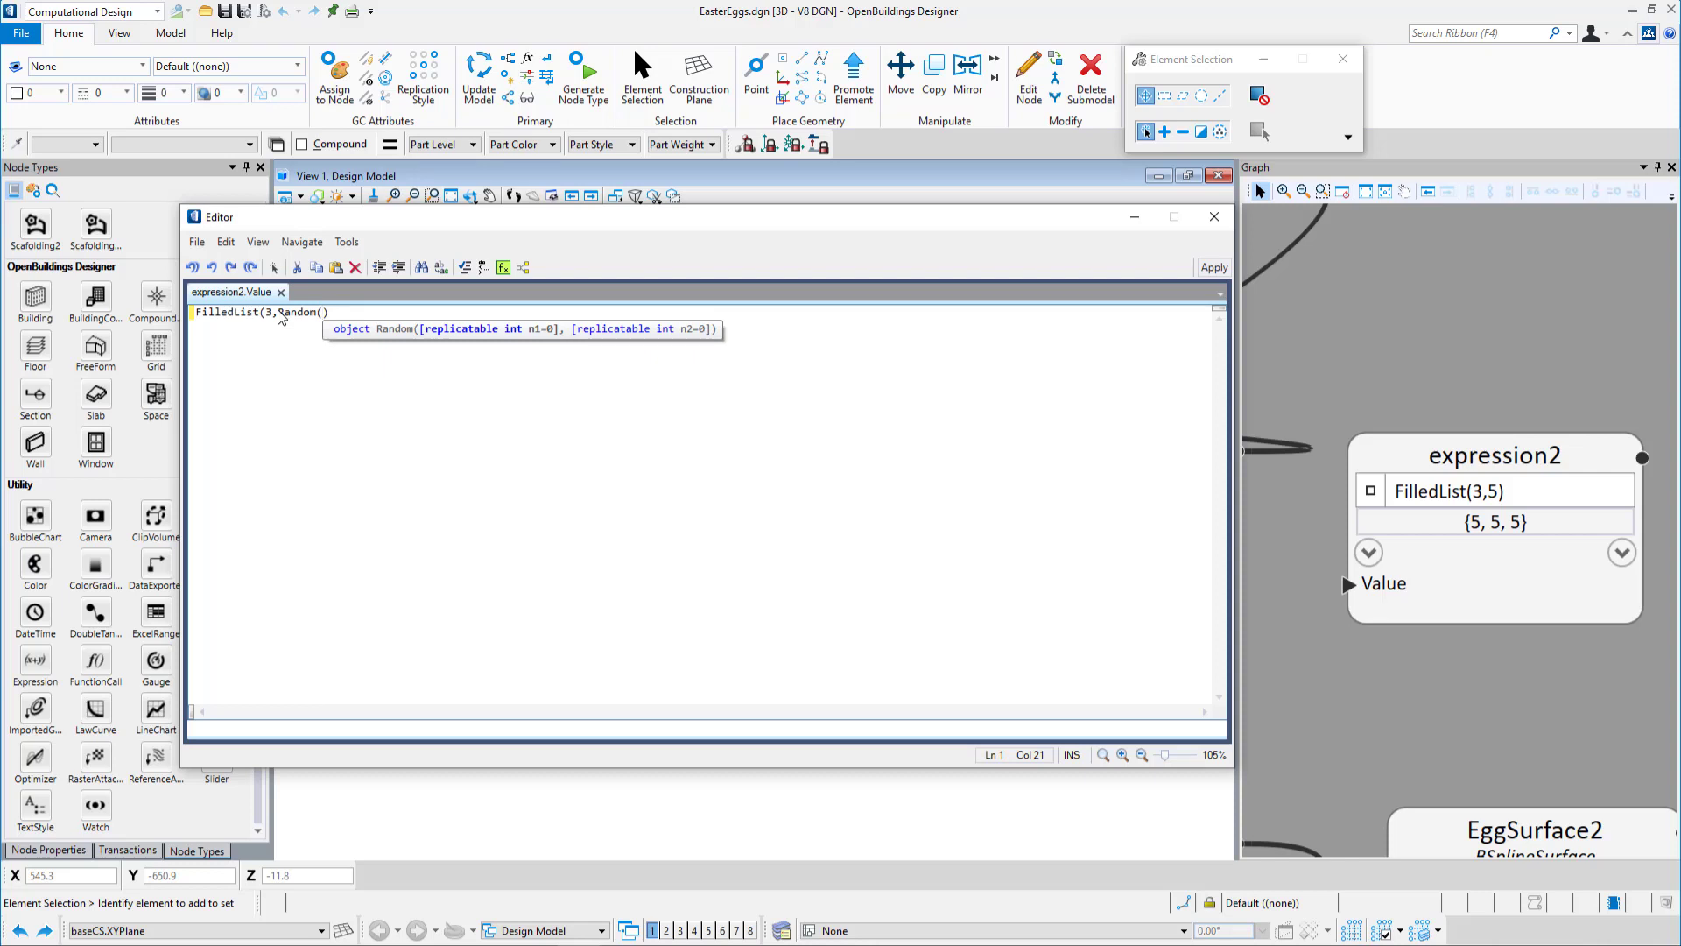
text(1,10))
click(548, 342)
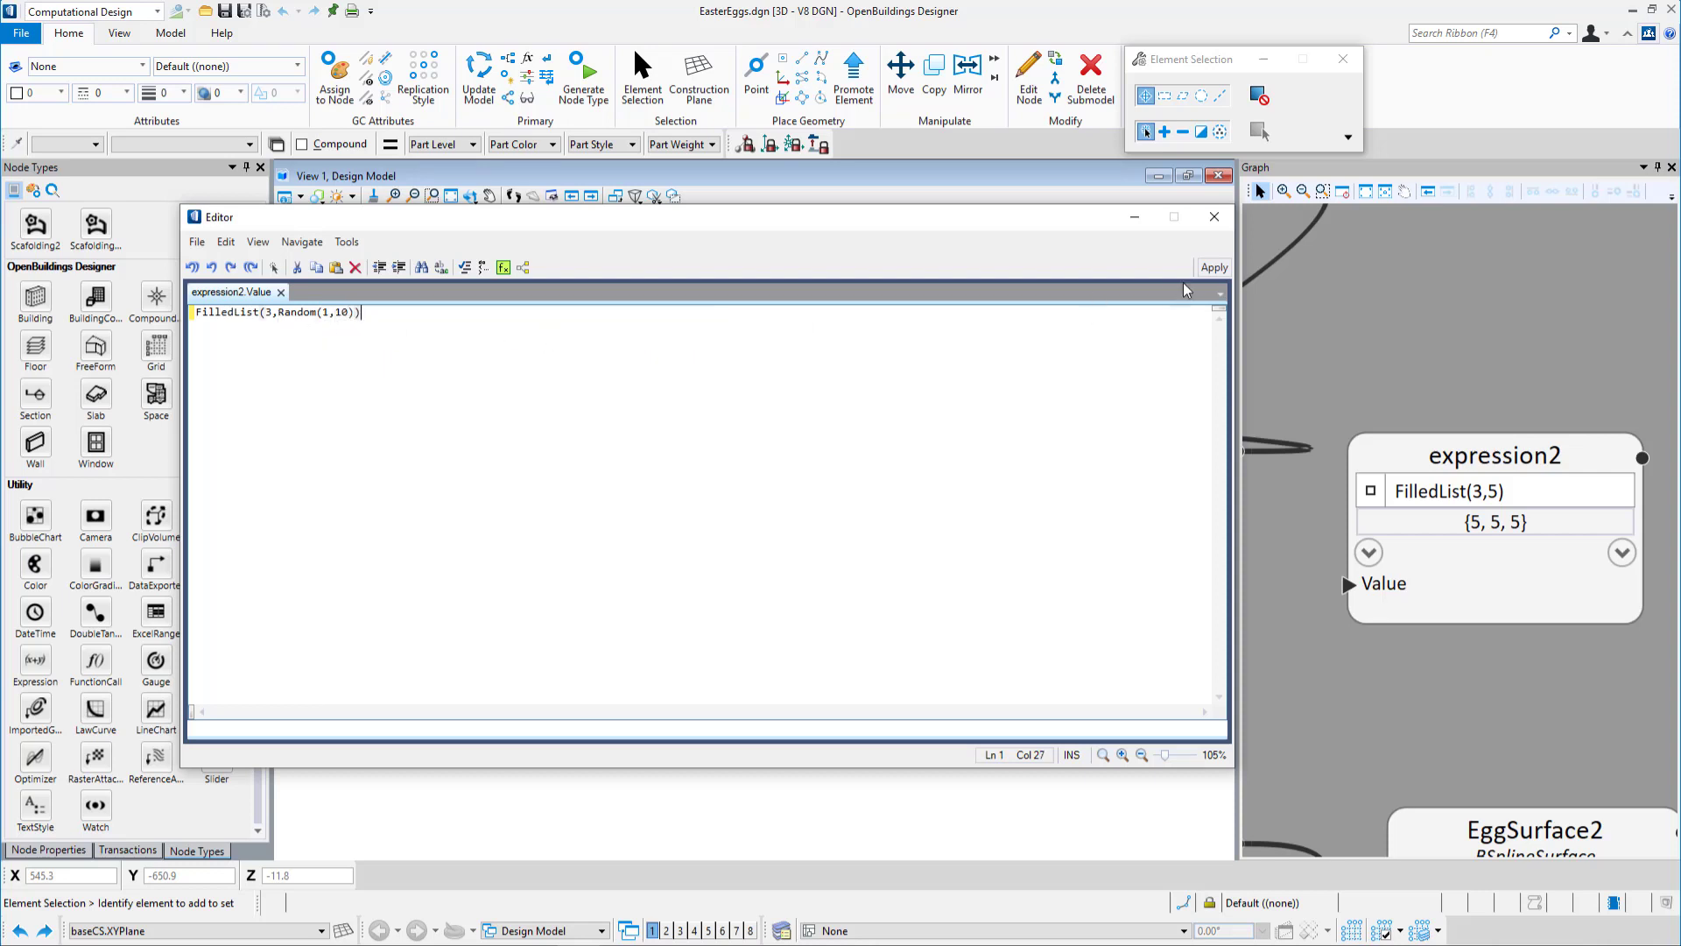
click(1220, 269)
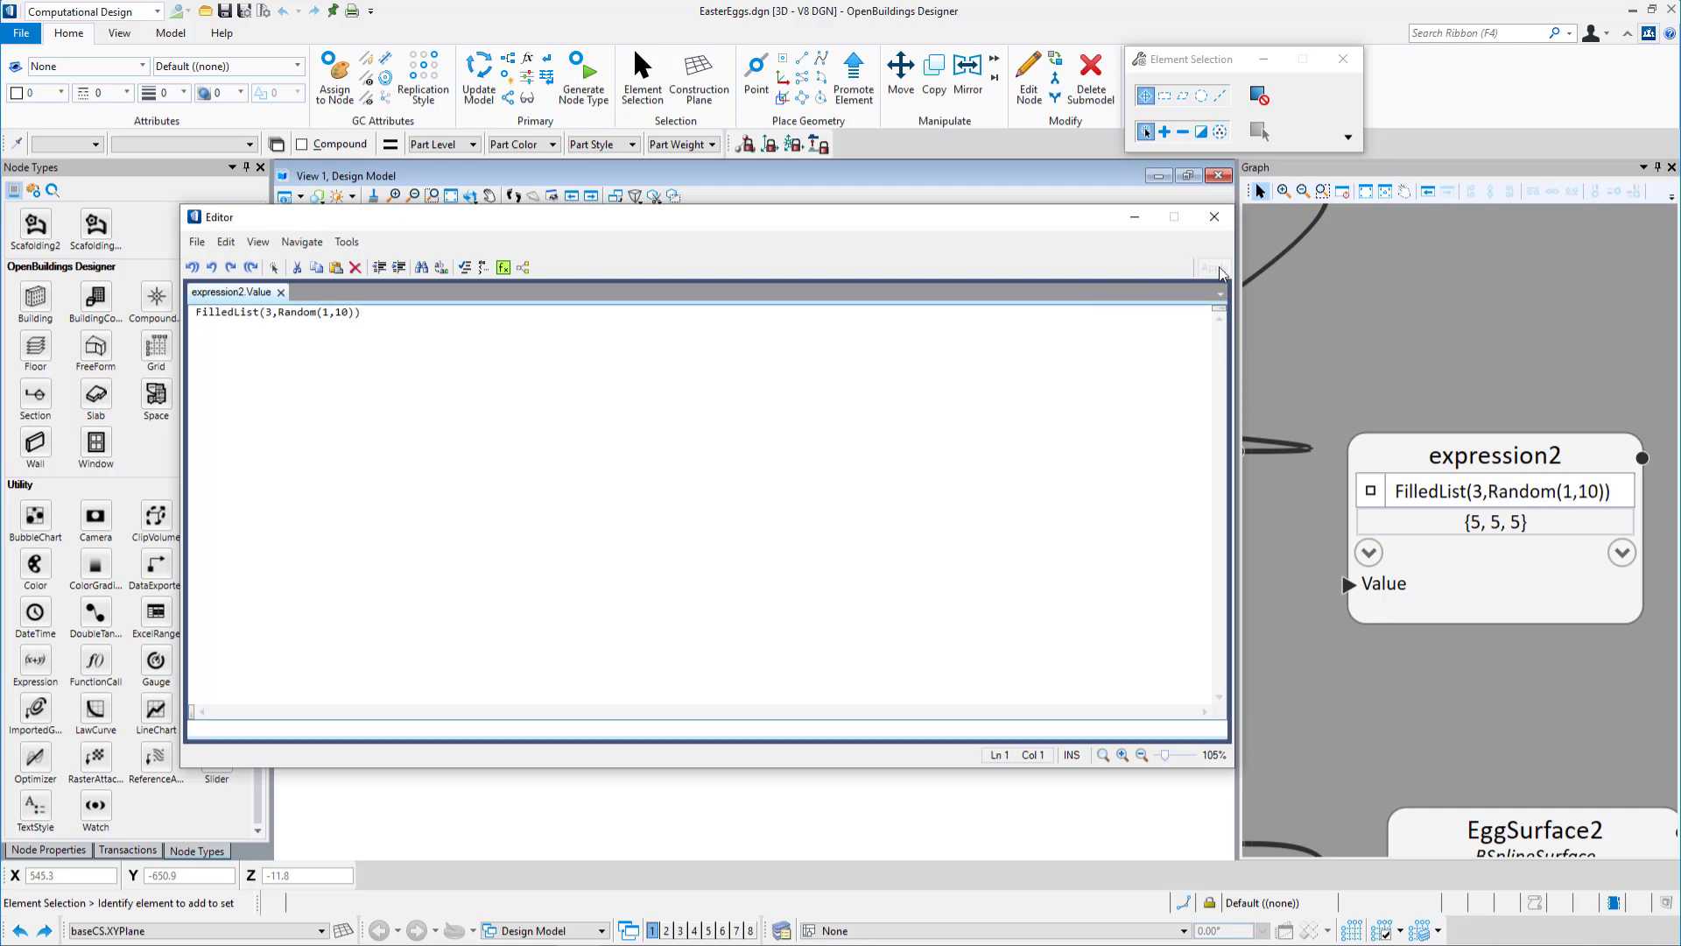
click(479, 87)
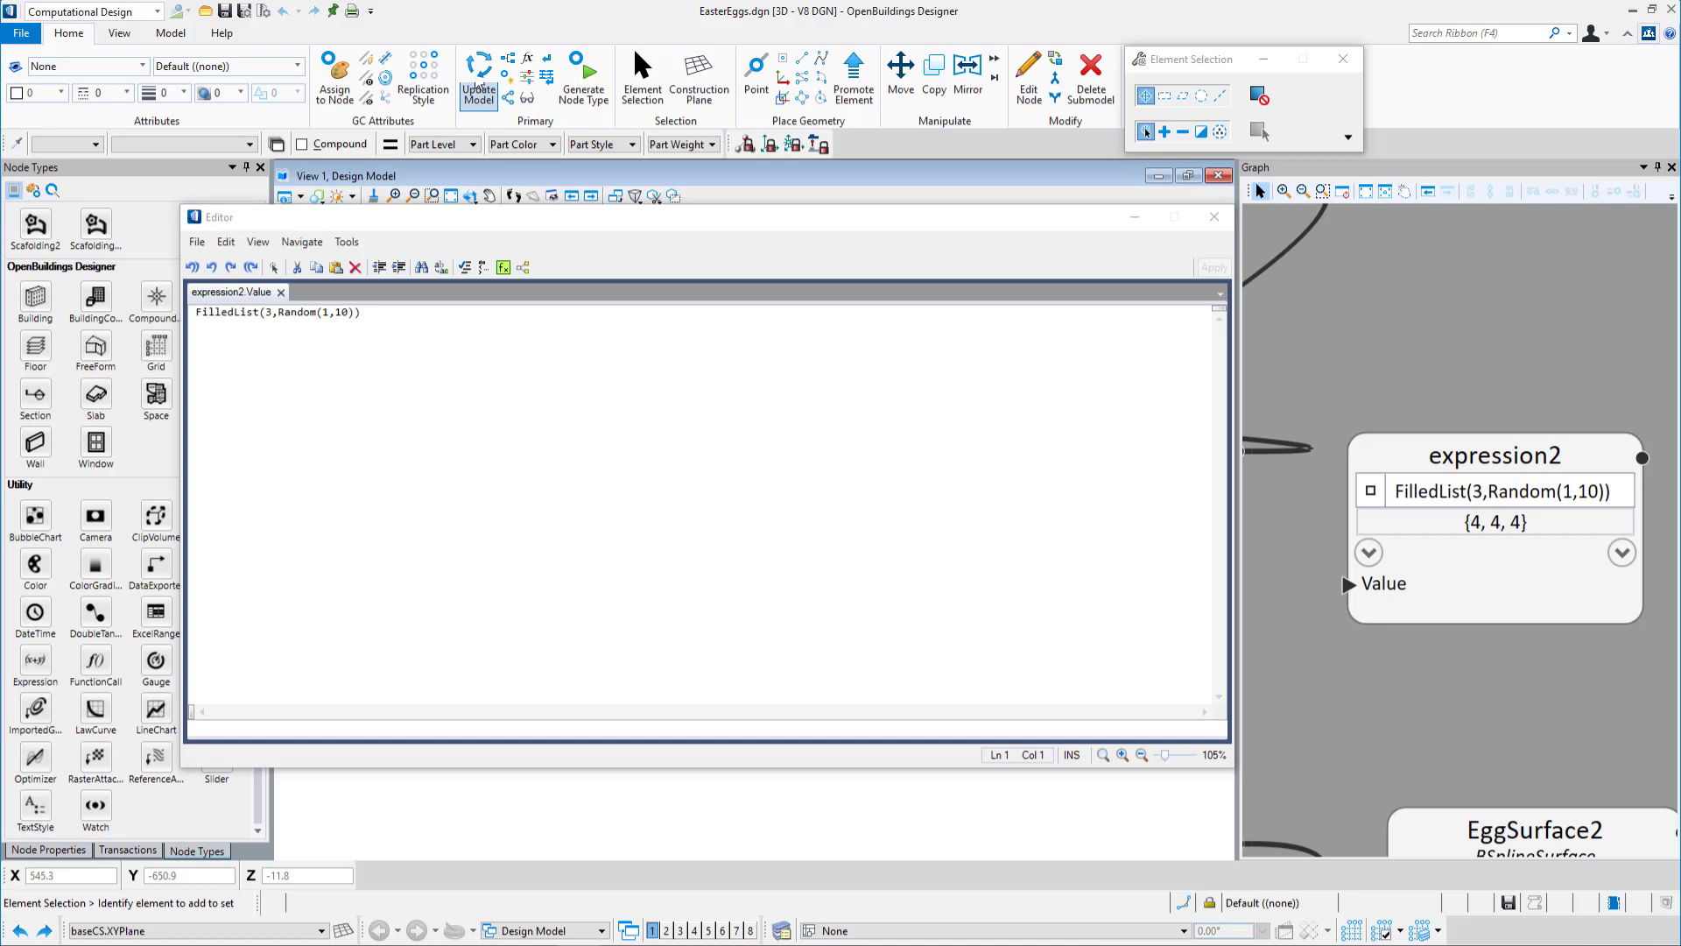
click(480, 86)
click(481, 87)
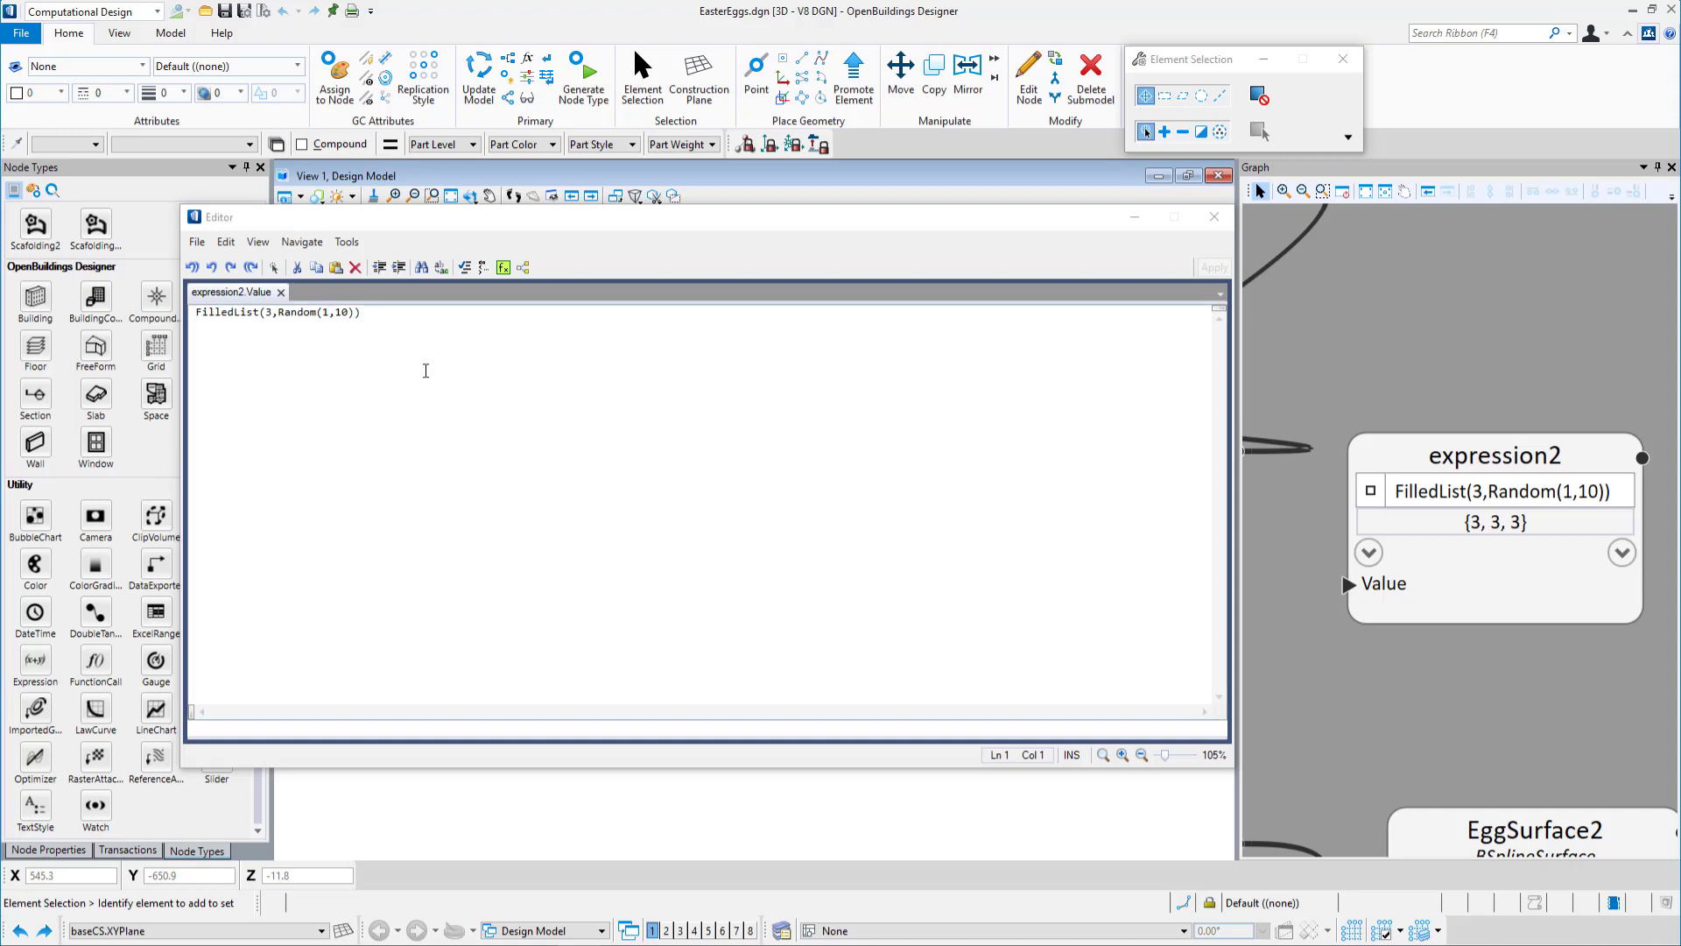
Turn the formula into FilledList(3,x => Random(1,10)), apply it and update the model twice to regenerate the list.
click(281, 314)
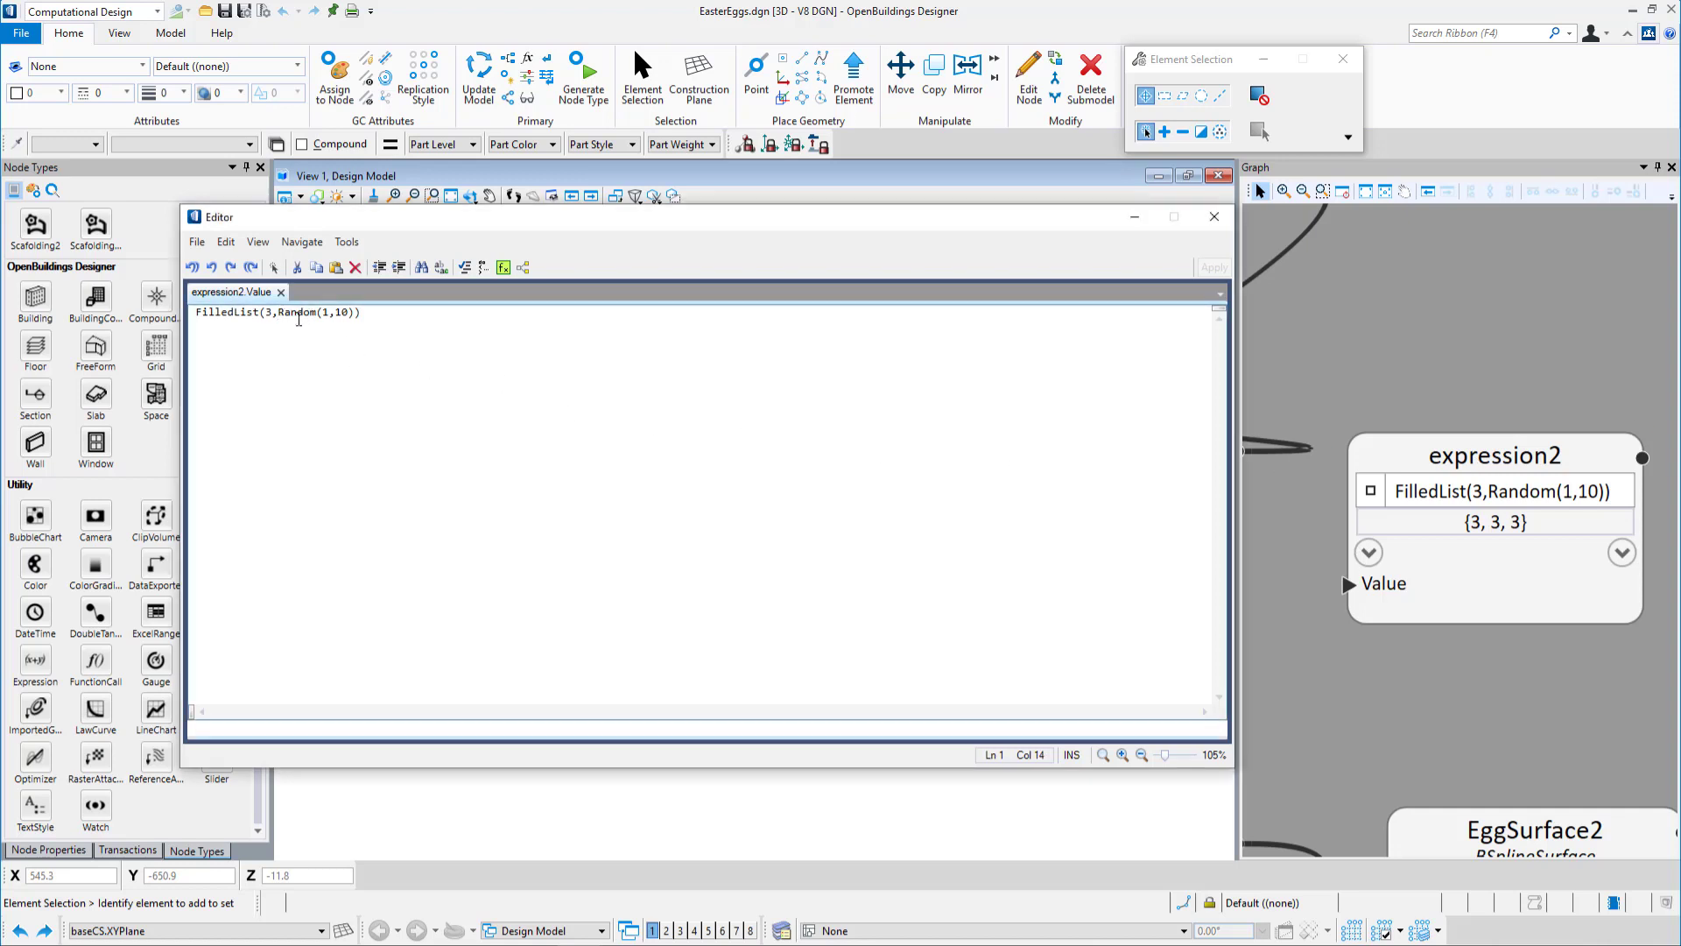
text(x =>)
click(1213, 267)
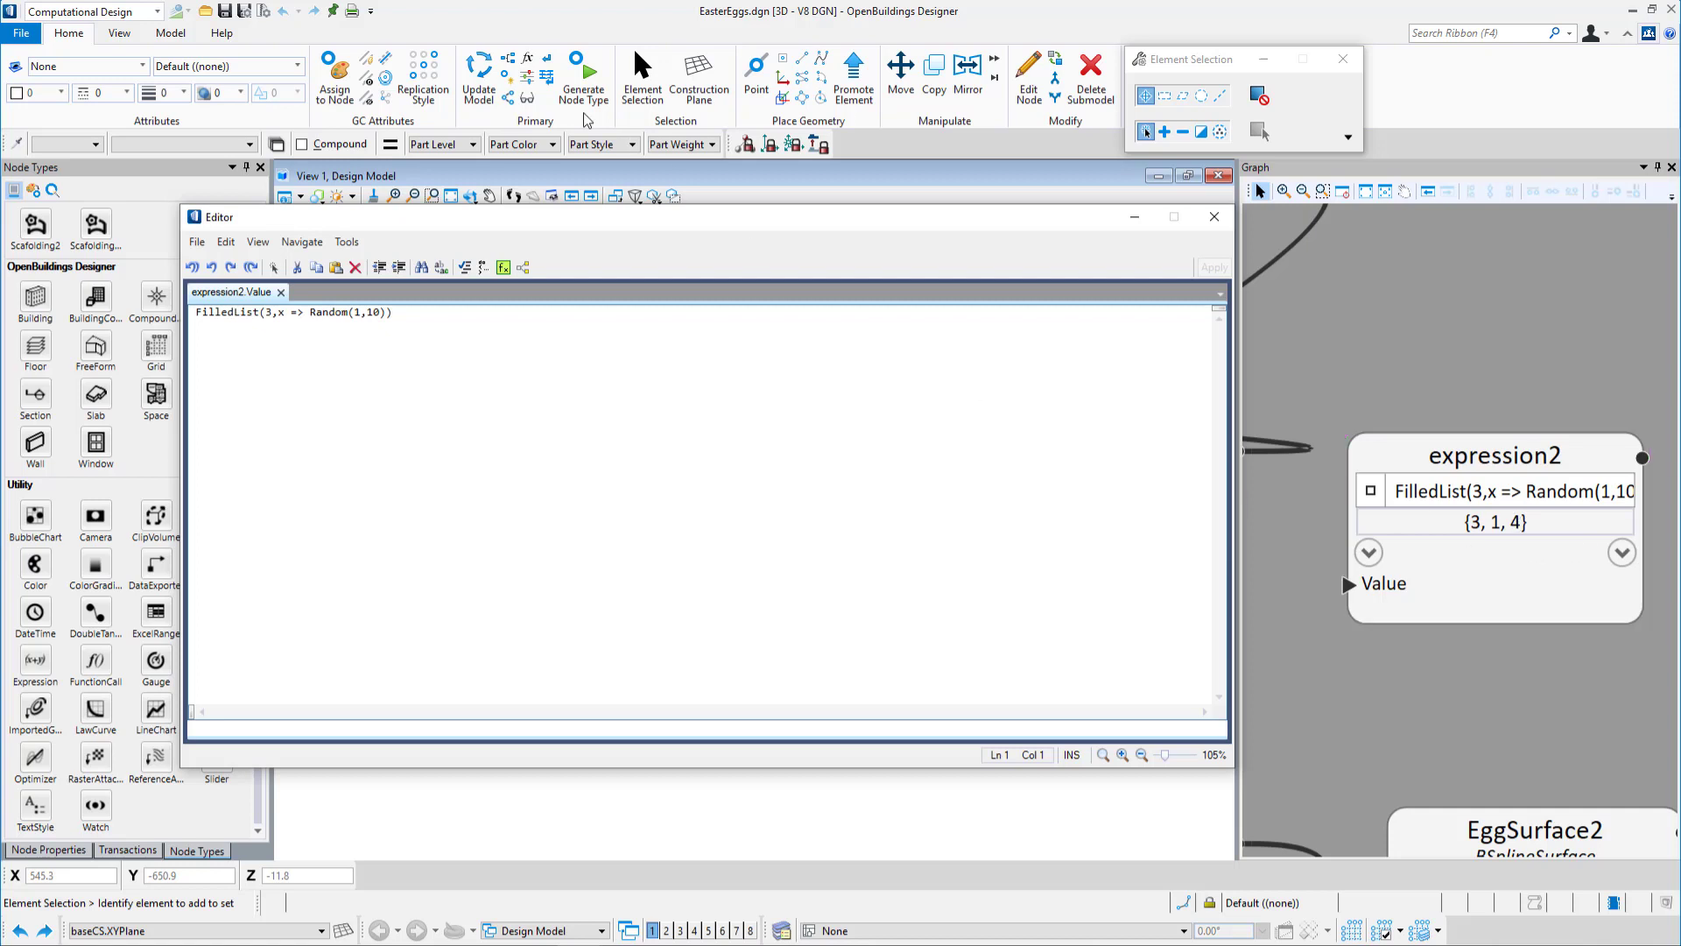
click(481, 88)
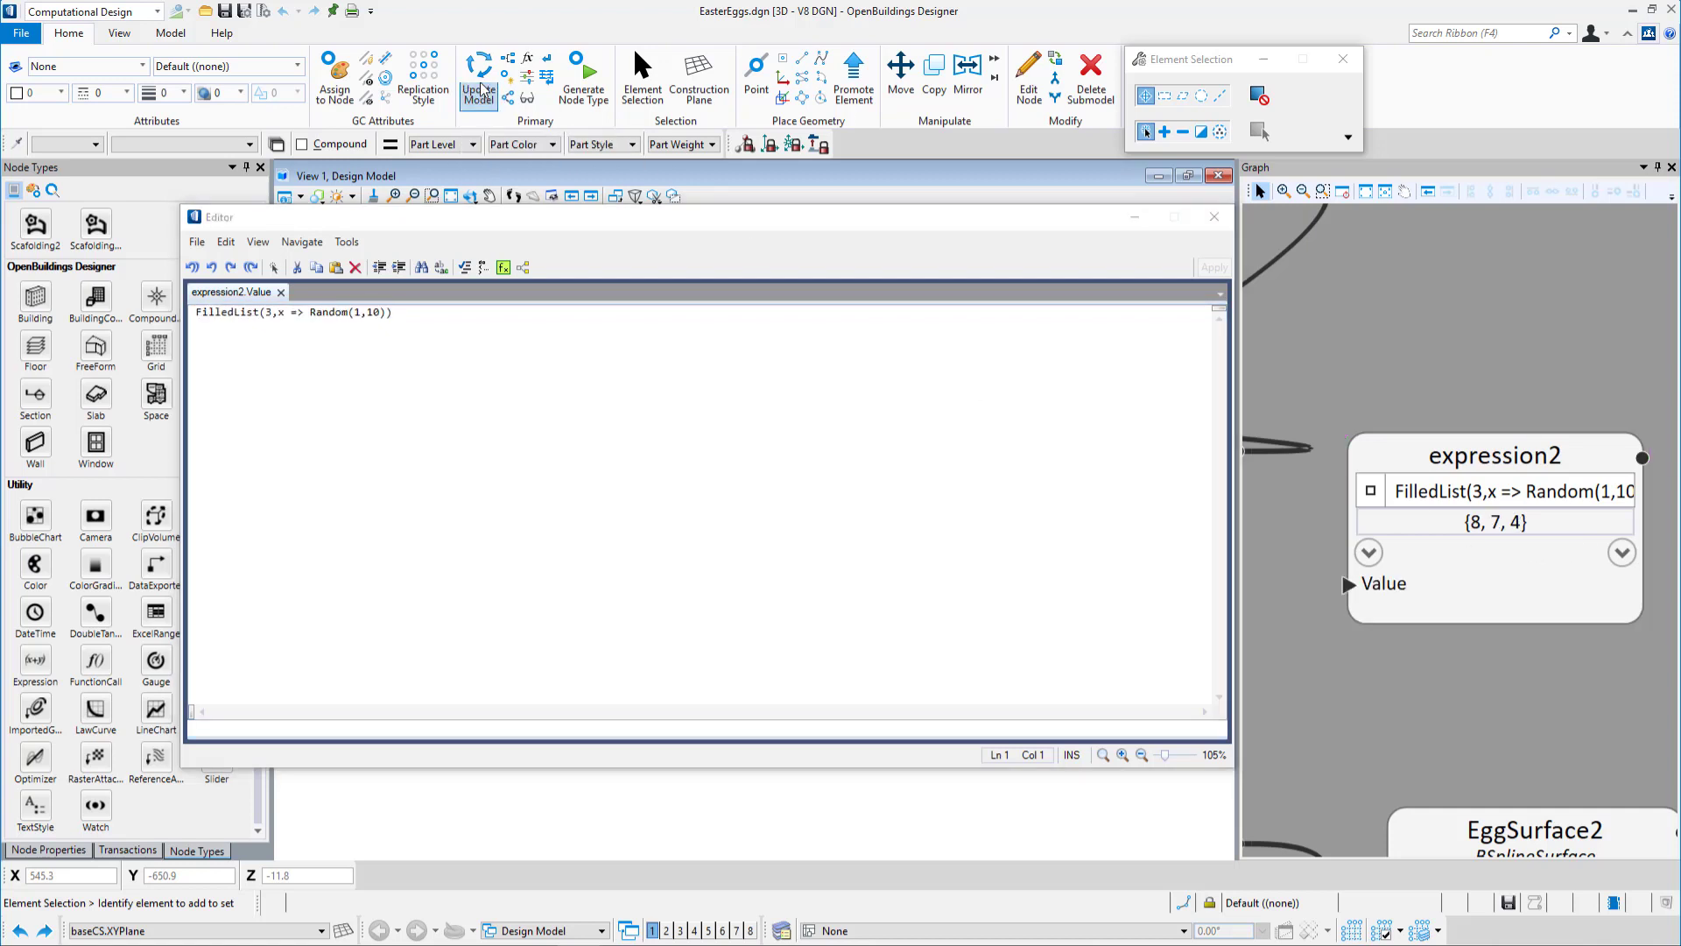
click(481, 88)
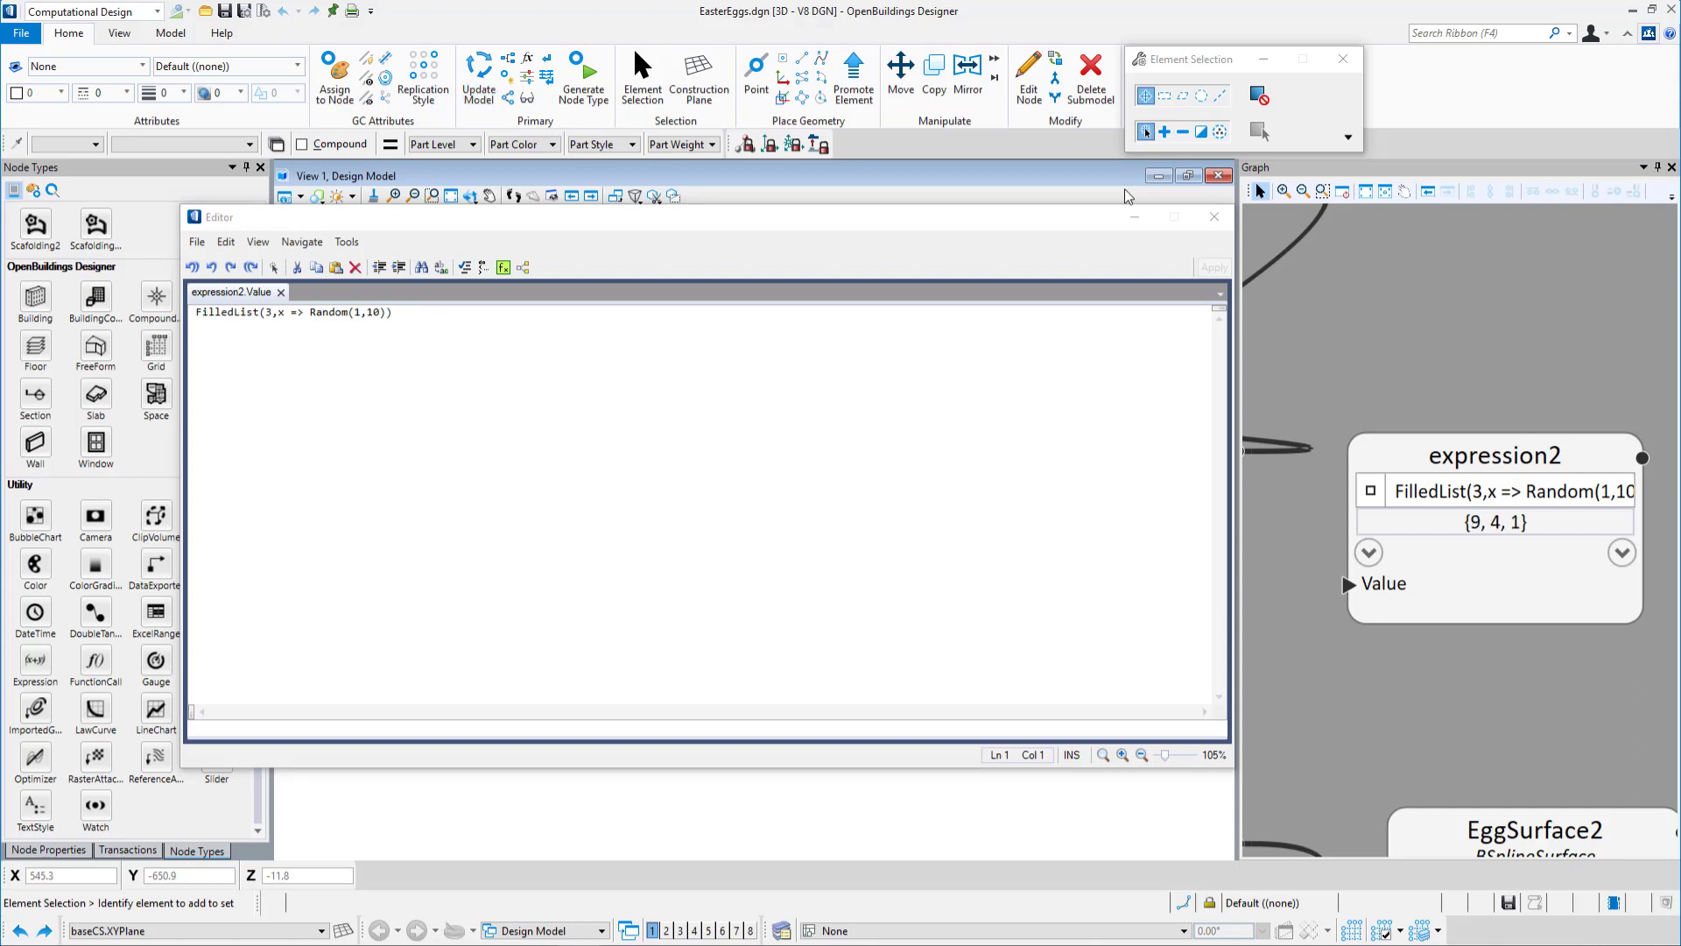
Close the expression editor and delete the expression2 node.
click(1214, 217)
right_click(1443, 442)
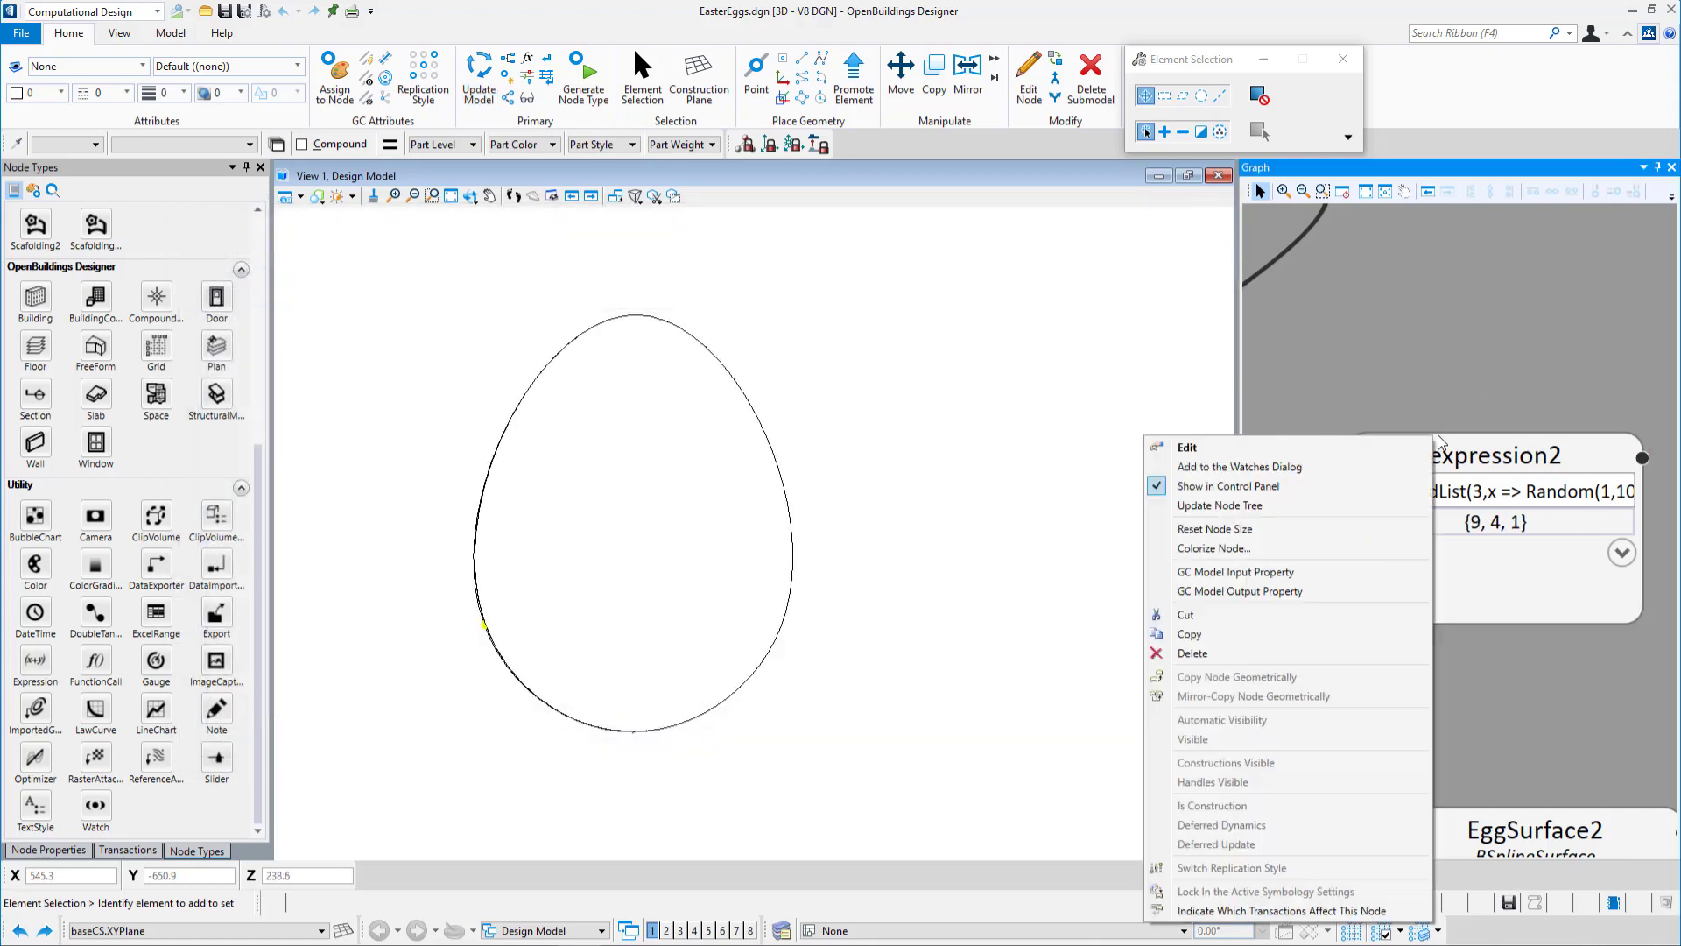
click(1313, 654)
Examine the expression1 formula: its slider2 count, the x => function, the Random range up to point06.Z and RemoveDuplicates().
middle_drag(1335, 569, 1656, 569)
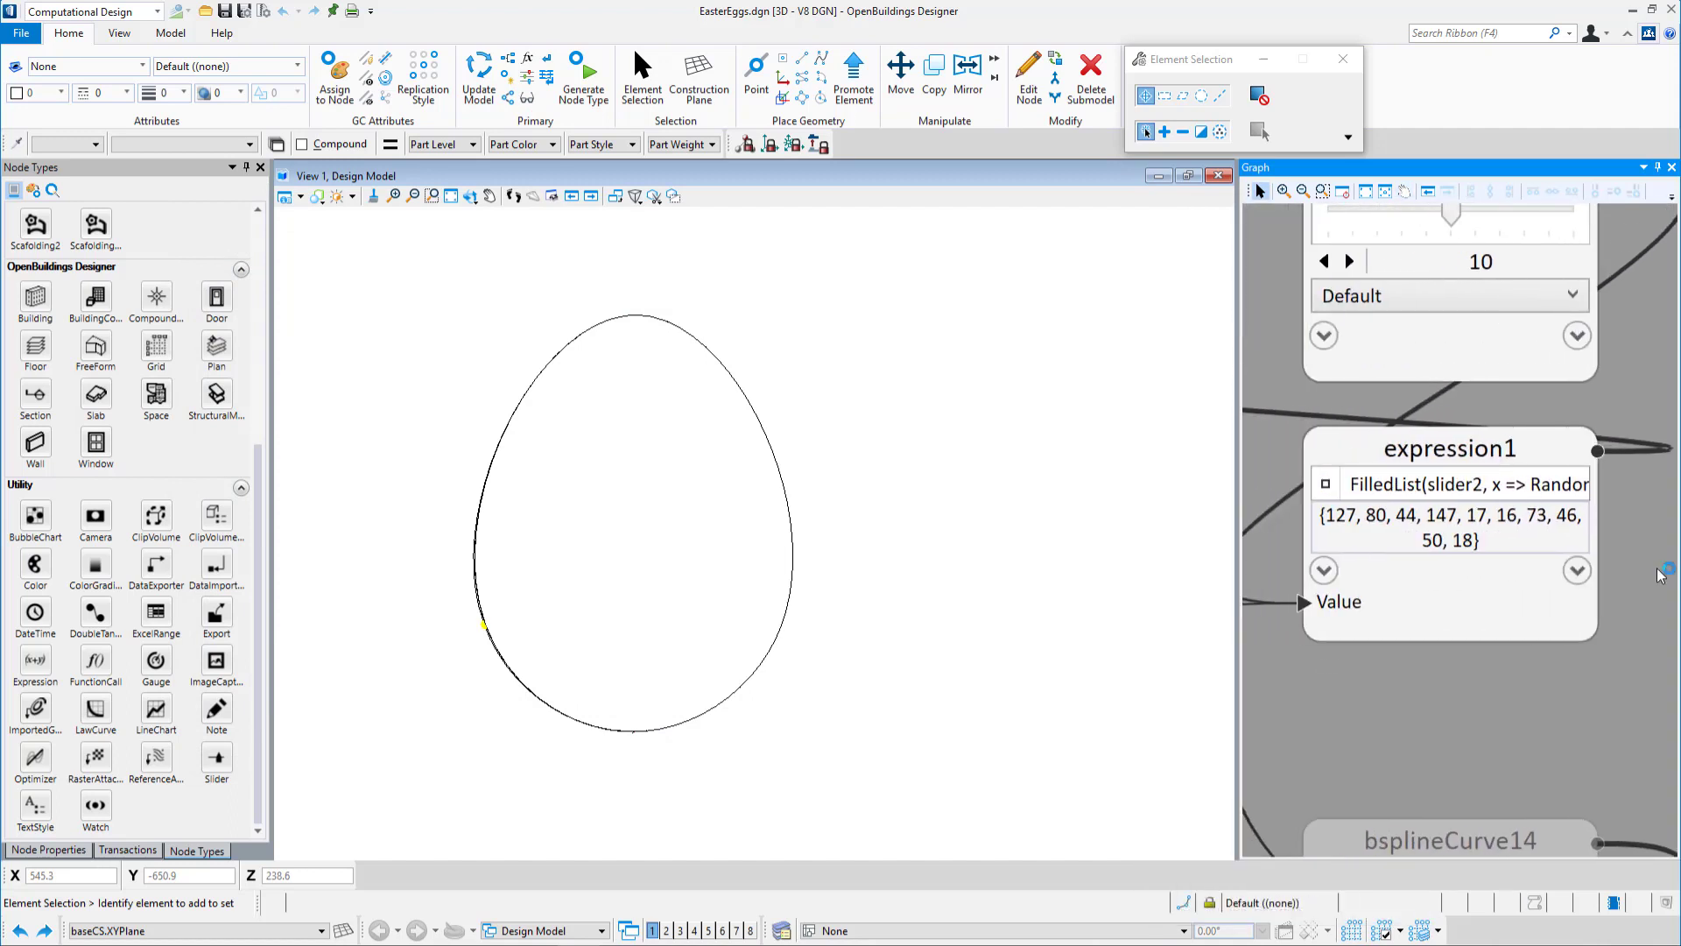
click(1325, 484)
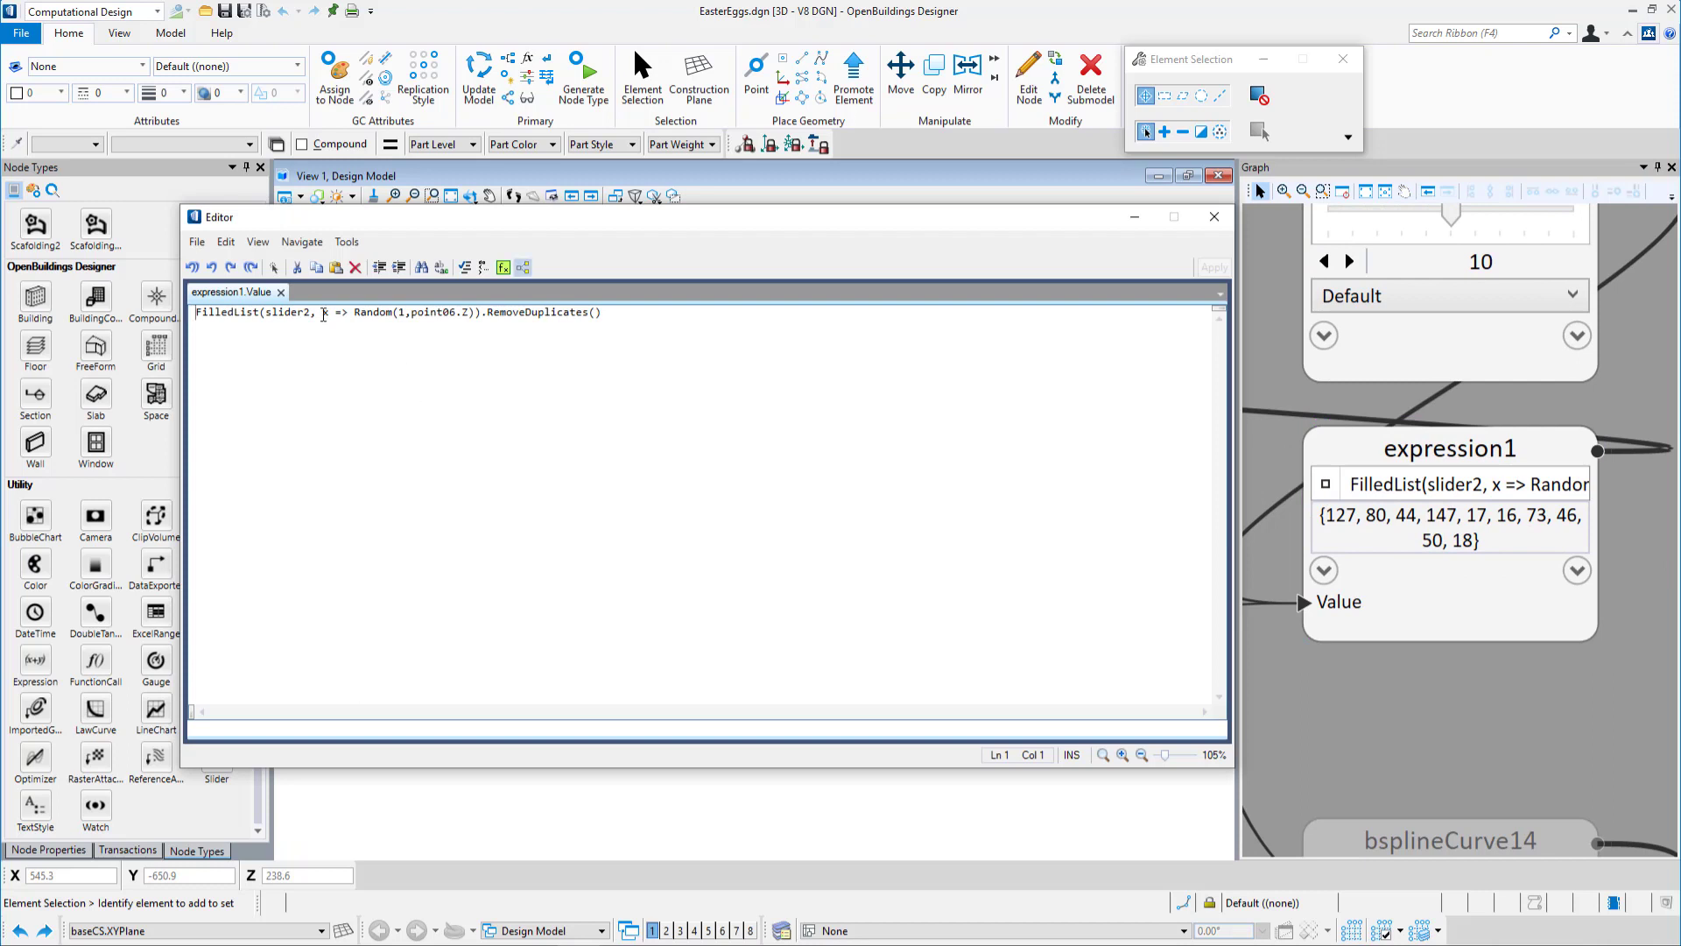
drag(311, 314, 269, 314)
drag(322, 315, 345, 315)
click(348, 316)
double_click(402, 315)
drag(411, 315, 470, 317)
click(485, 327)
drag(602, 313, 486, 316)
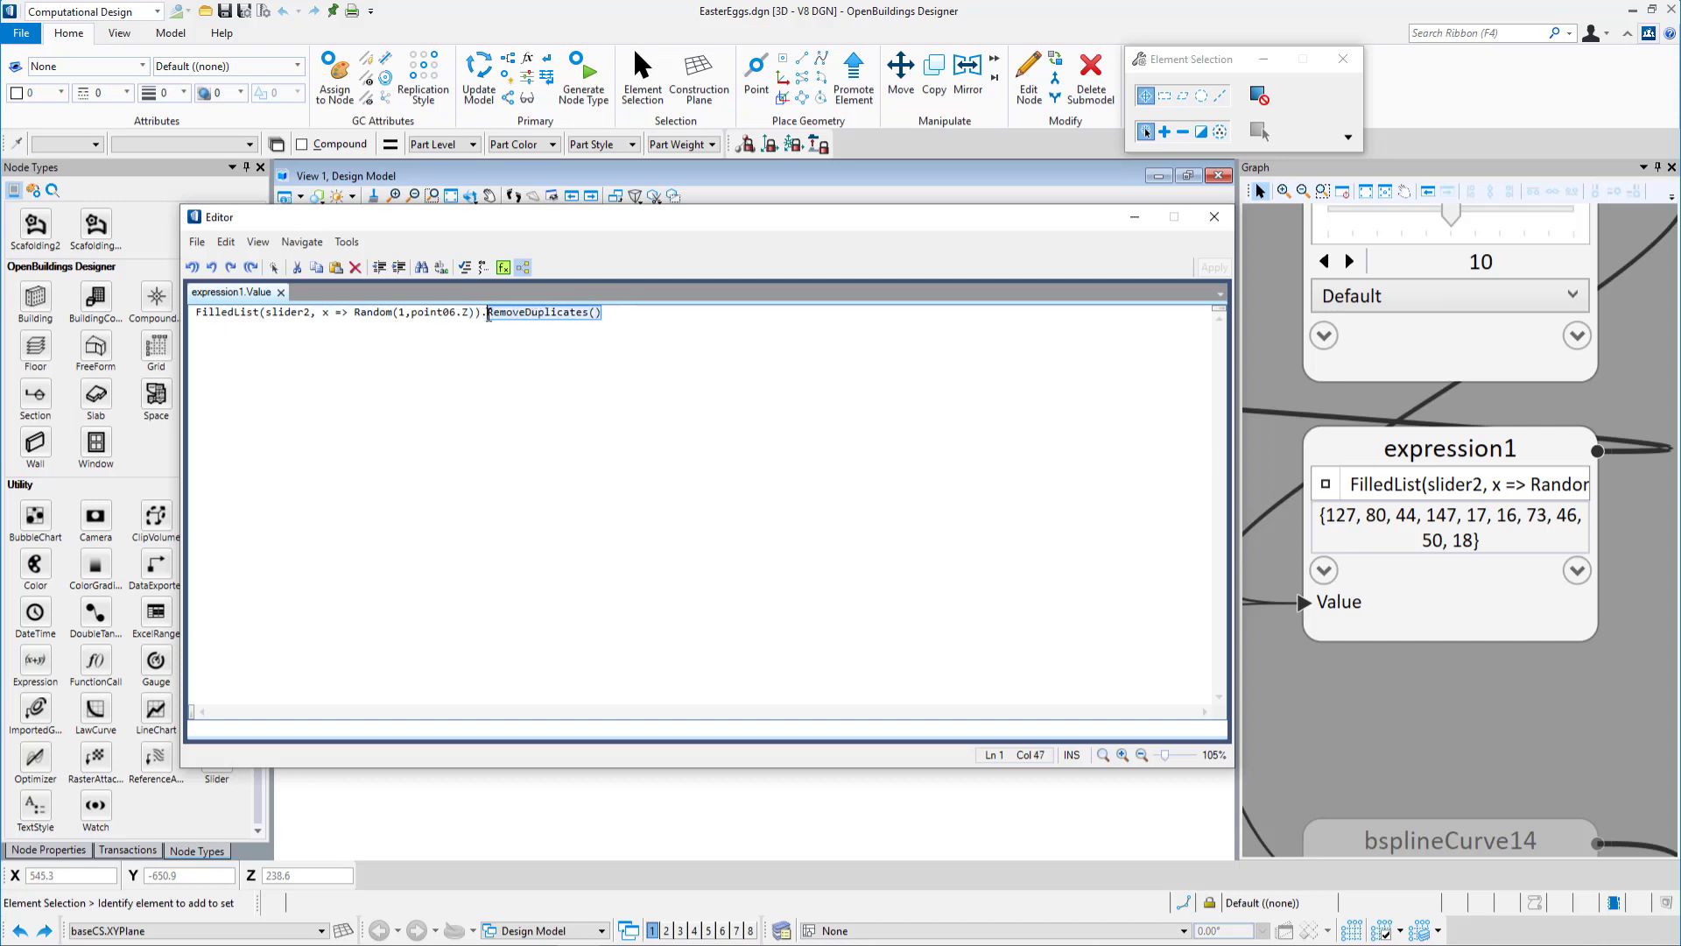
Update the model four times to regenerate expression1's random list and close the expression editor.
click(611, 321)
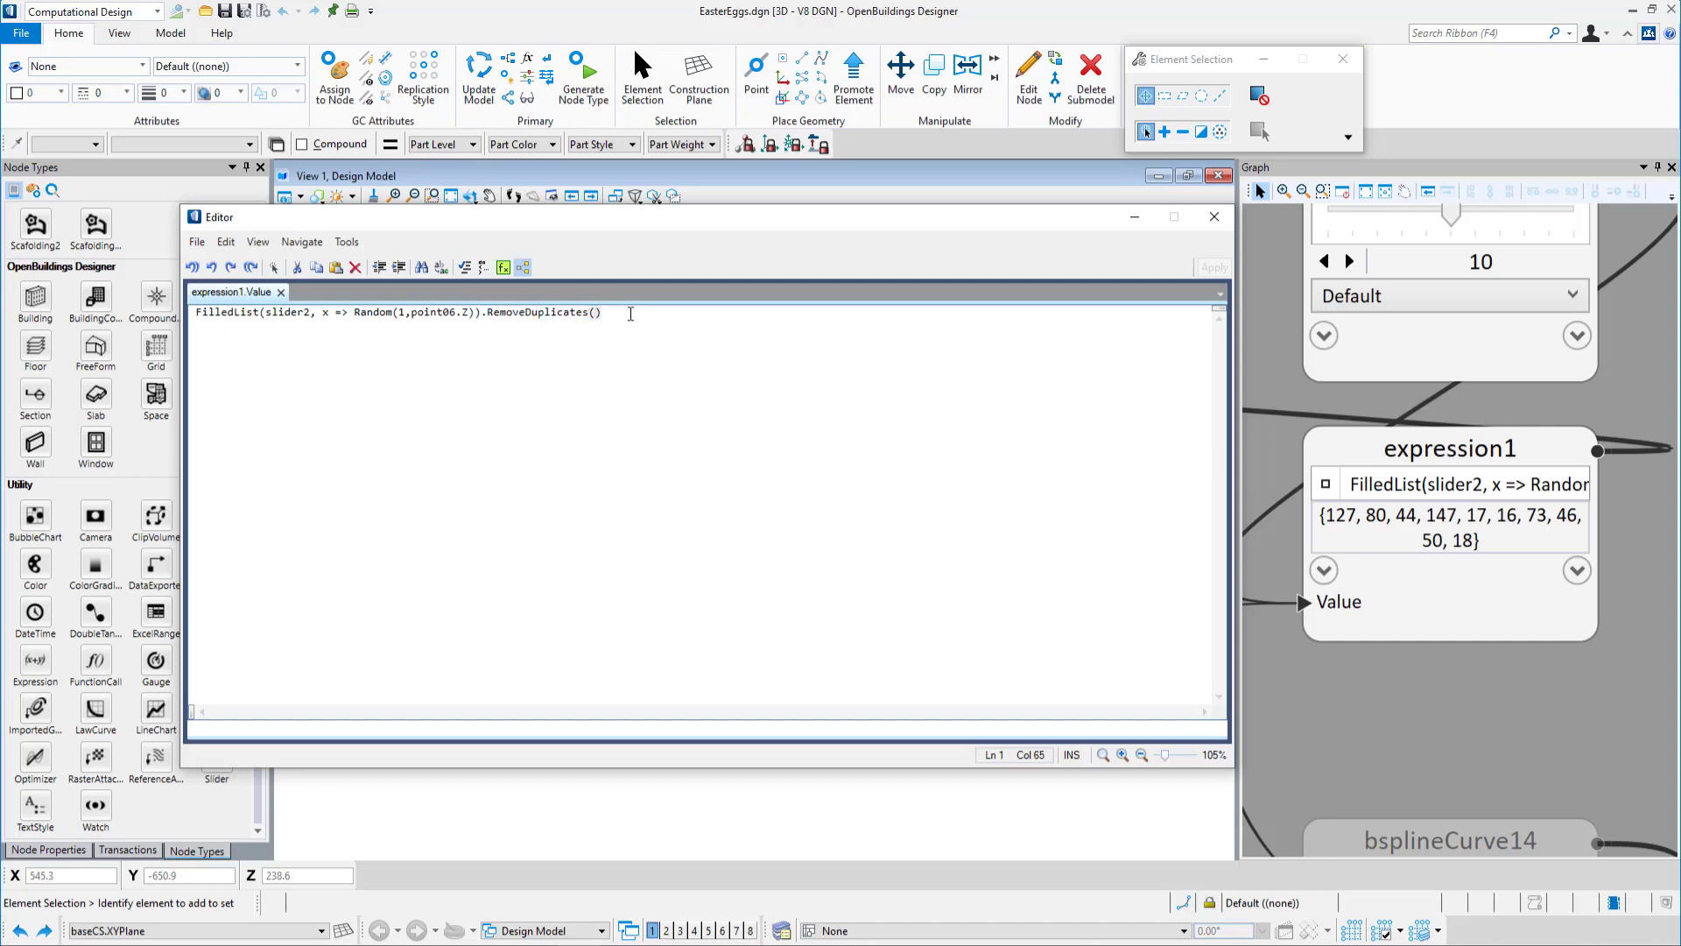
click(490, 95)
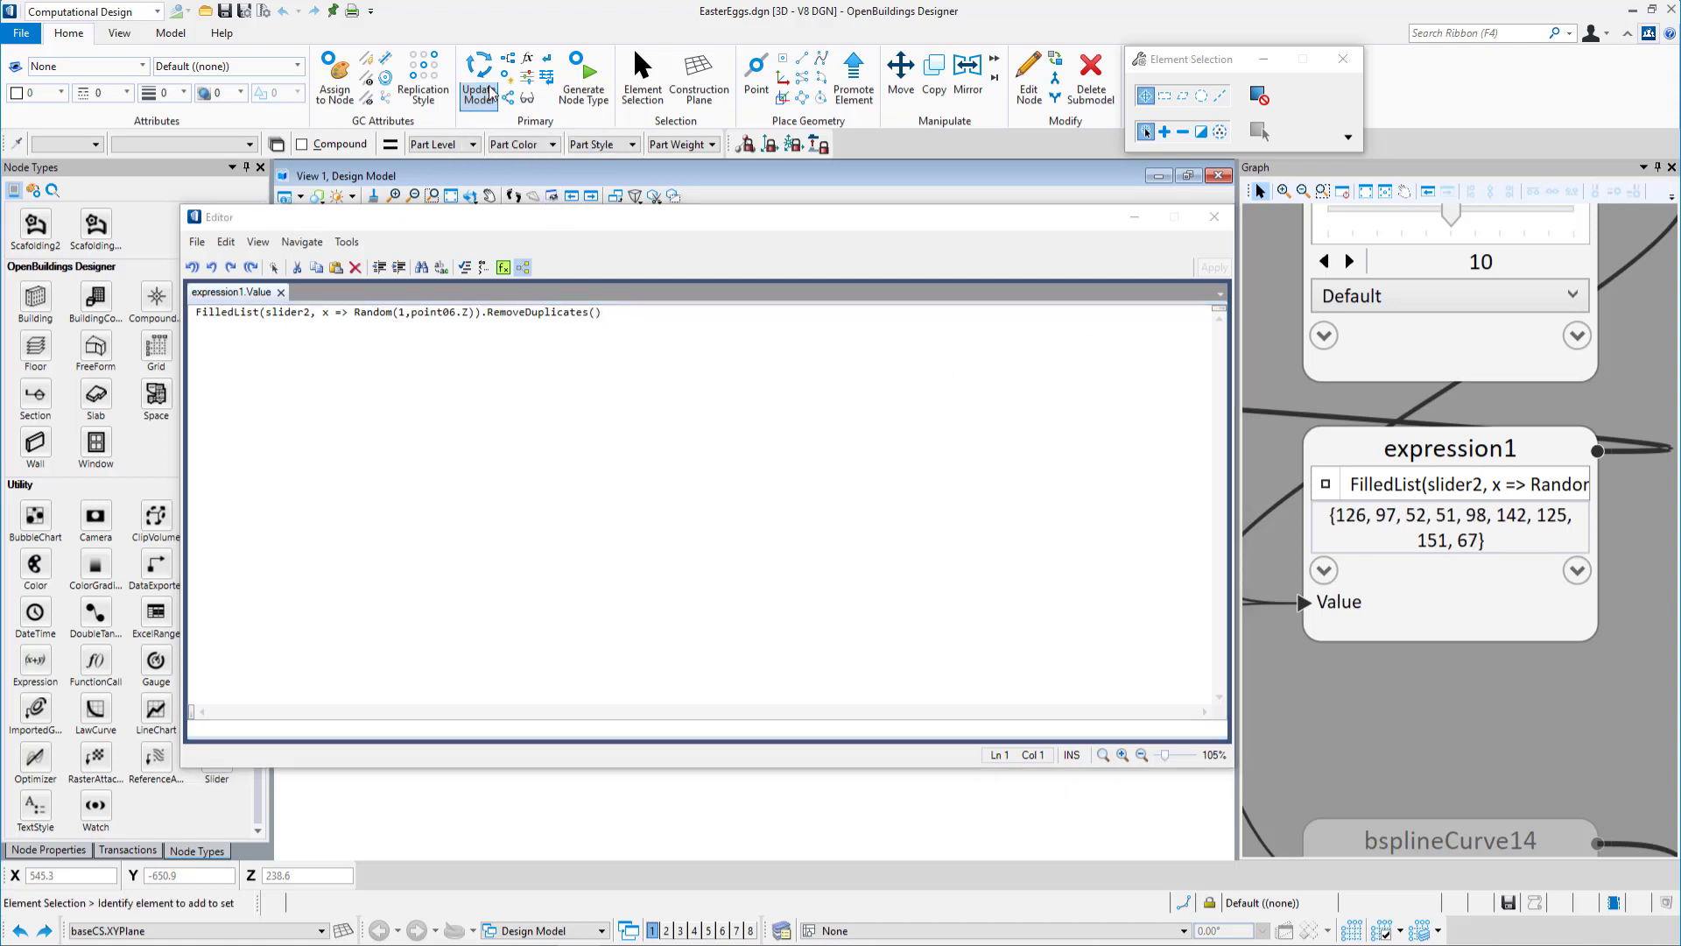
click(491, 95)
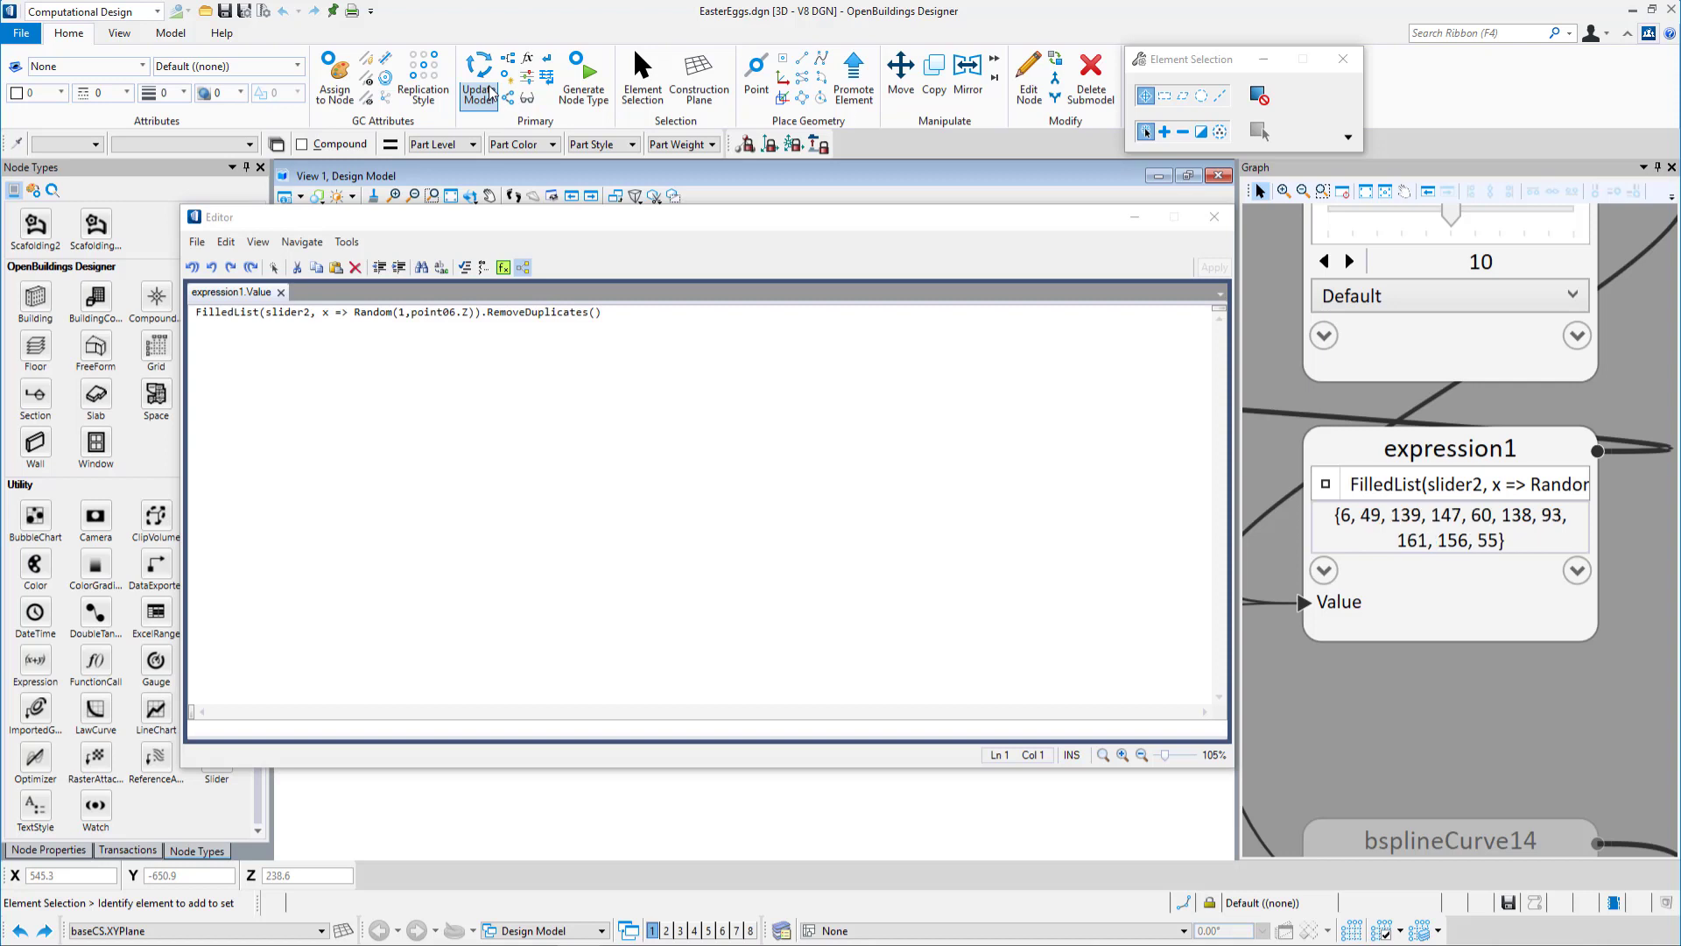
click(490, 95)
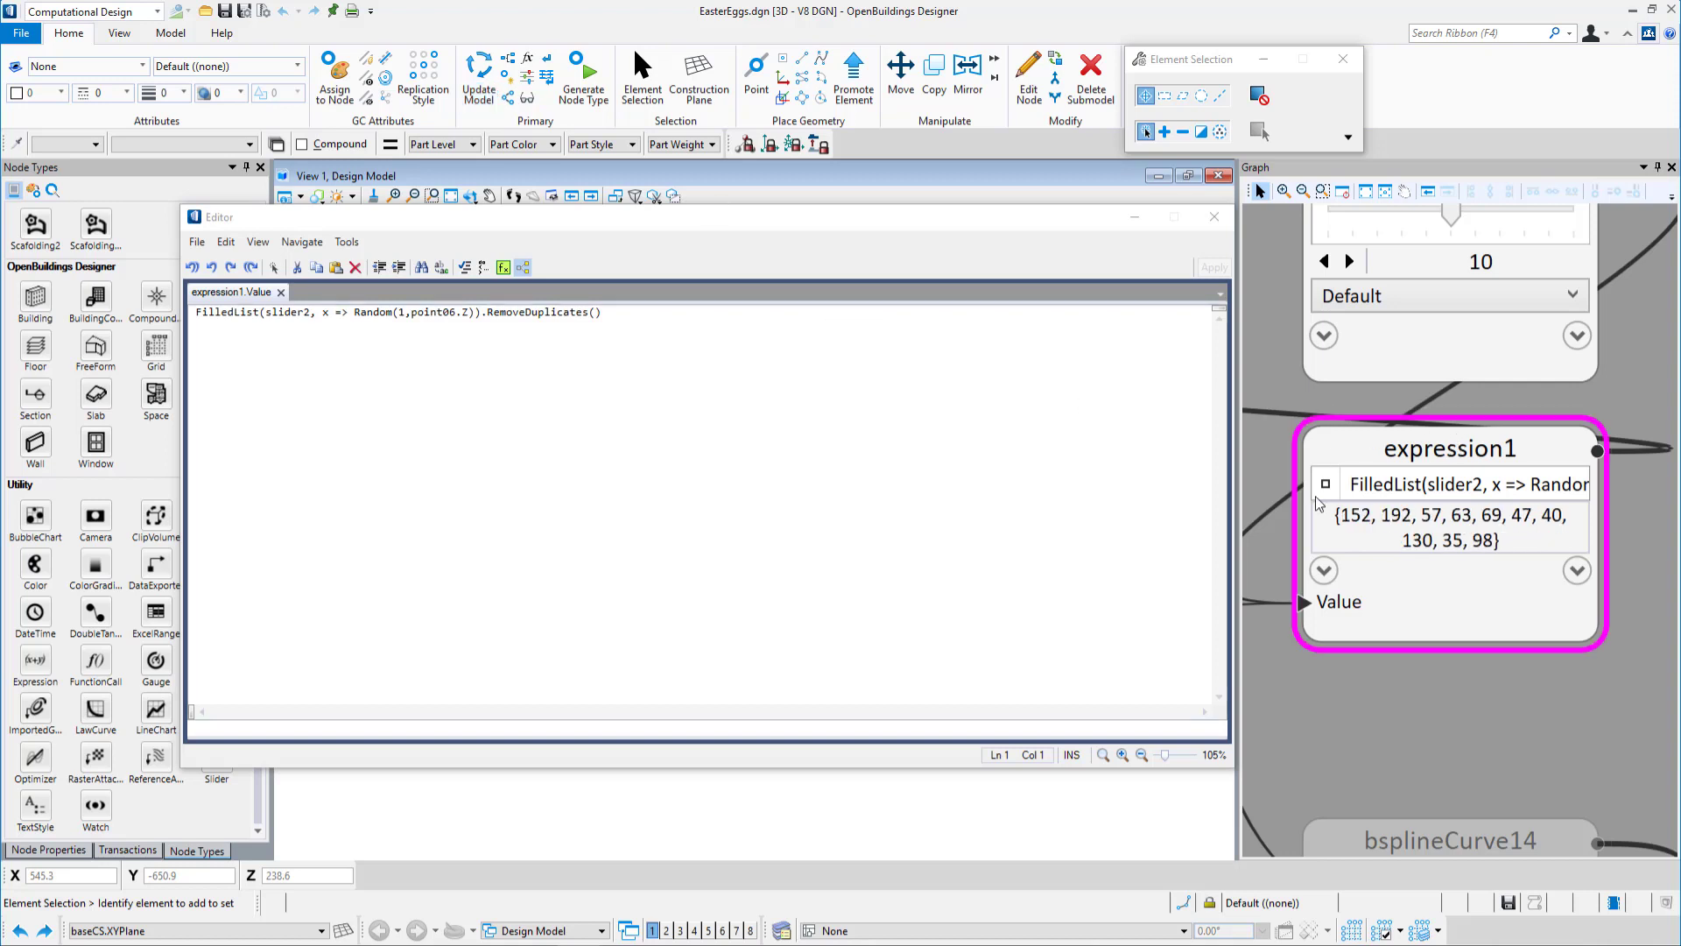
click(490, 94)
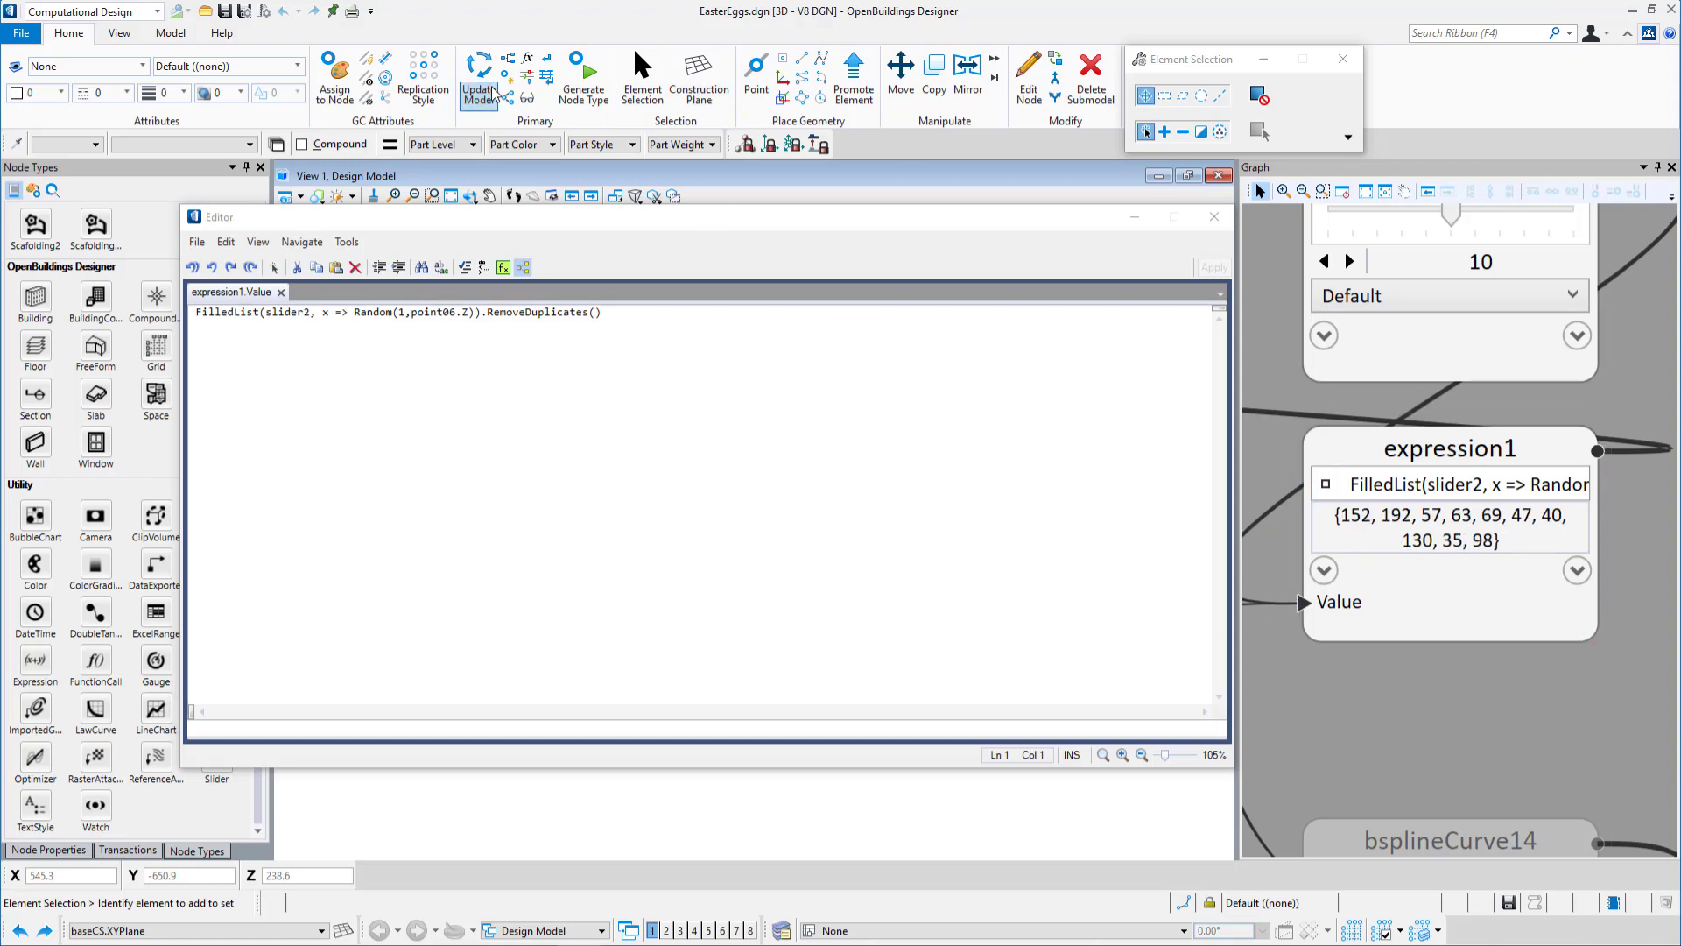
click(1214, 217)
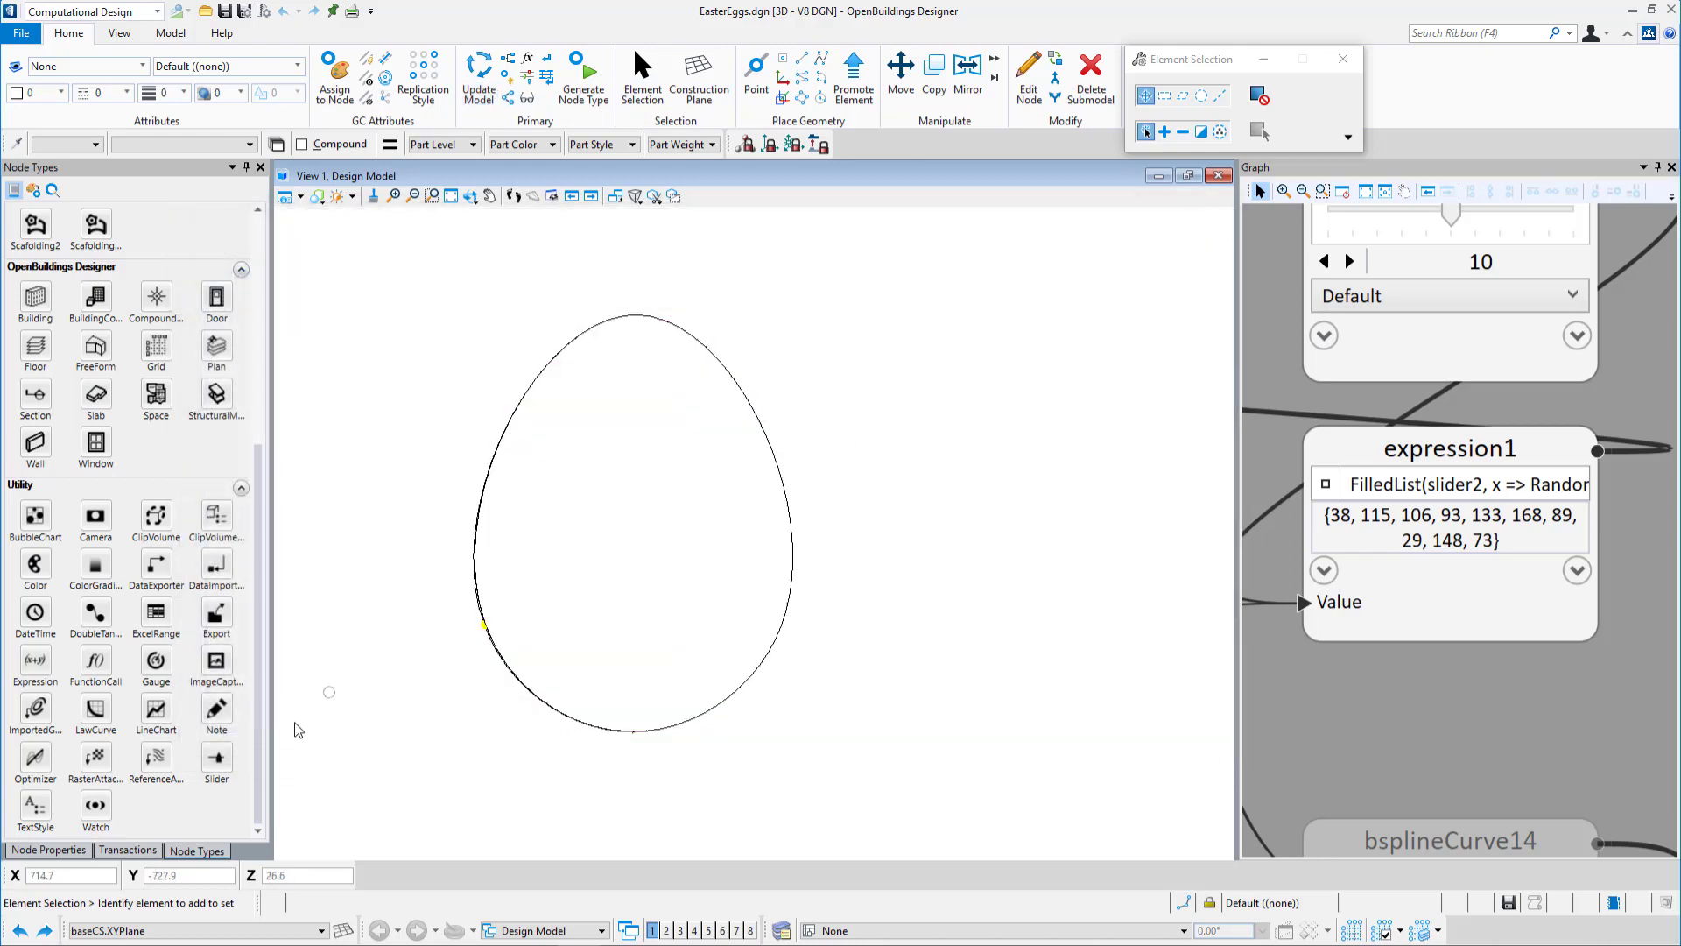
Replay the transactions through 18, Change solid3, and examine the SolidToTrim and TrimmingPlane inputs of solid3.
click(197, 851)
click(127, 849)
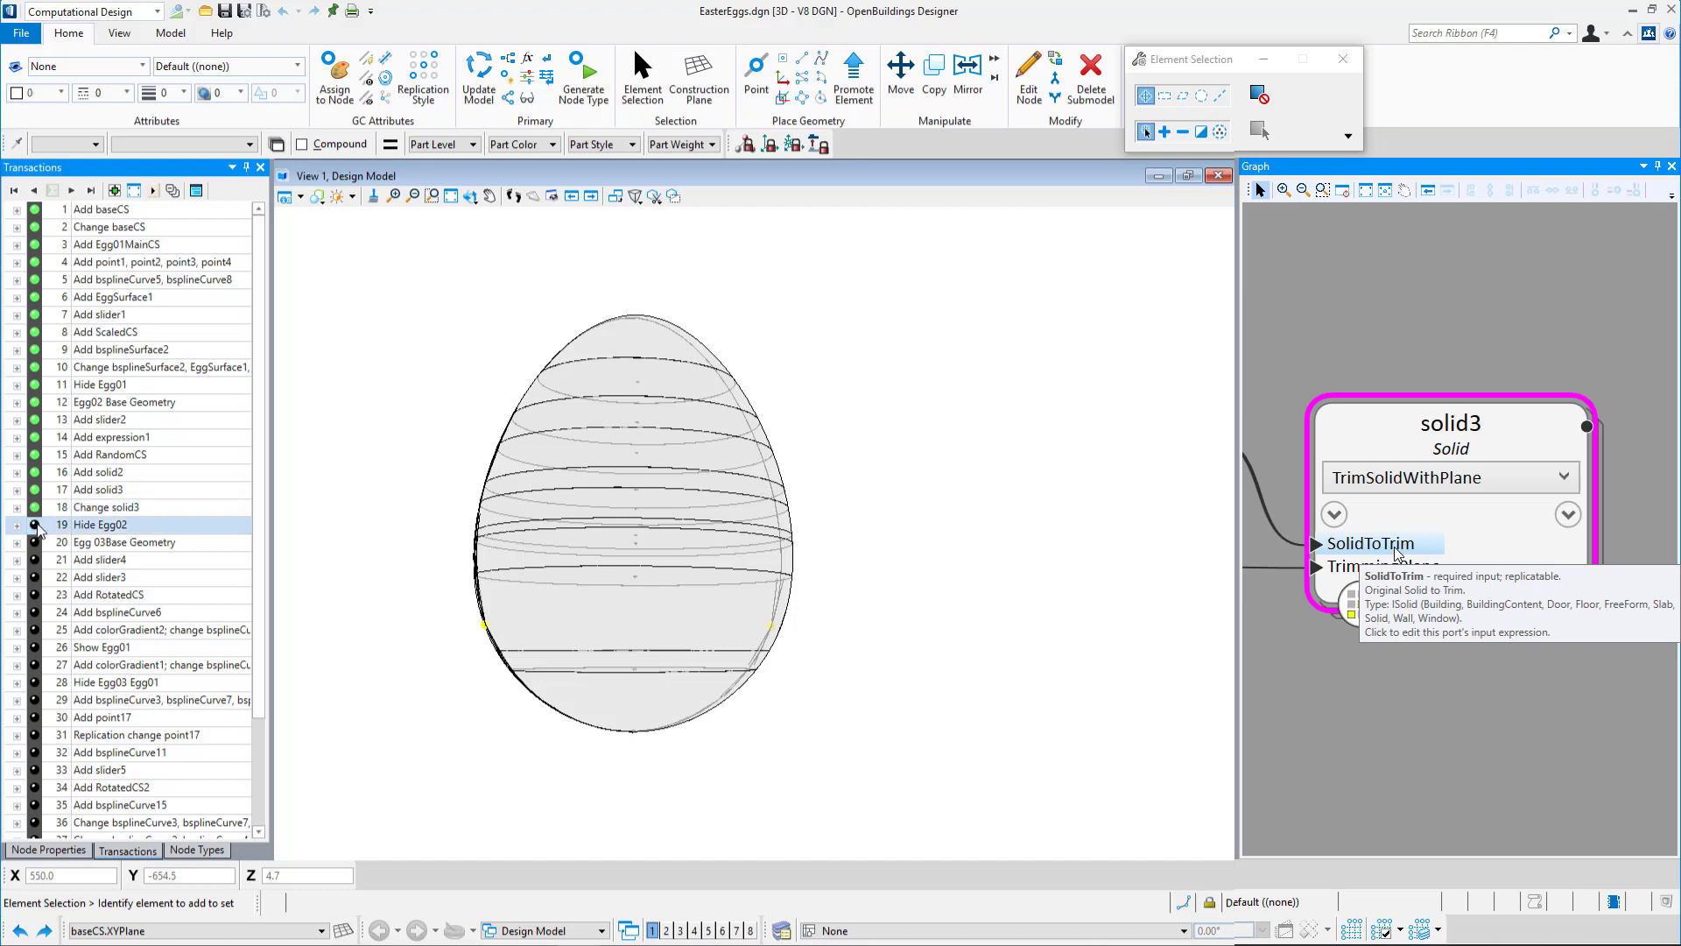
click(1394, 545)
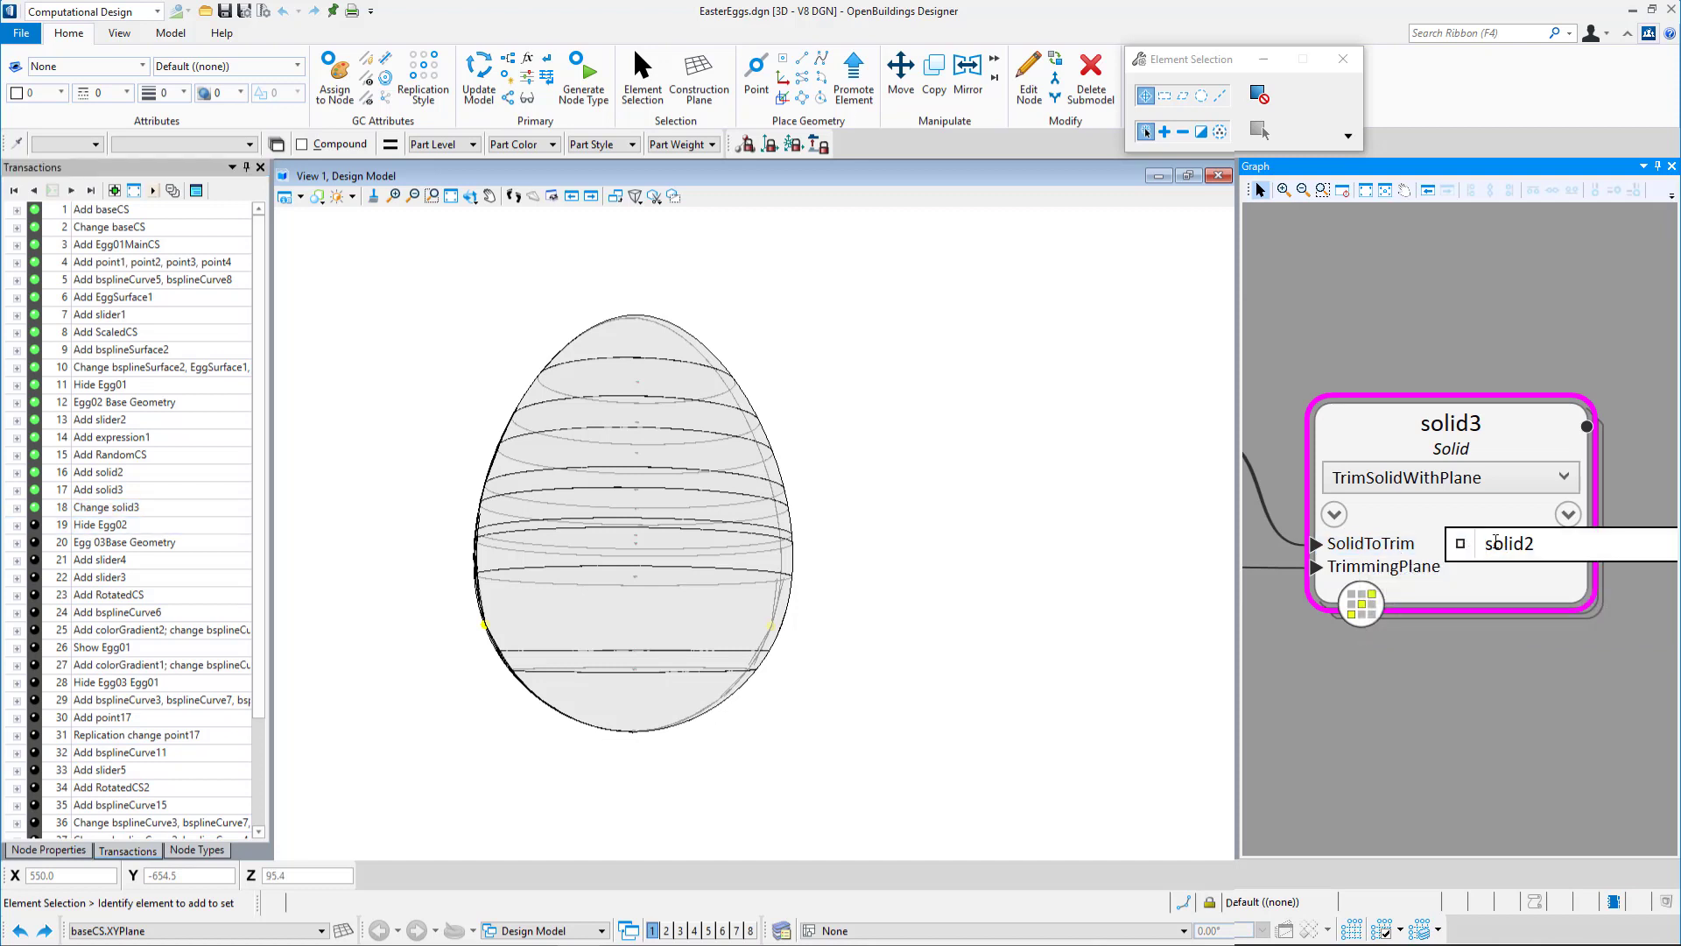
click(1432, 568)
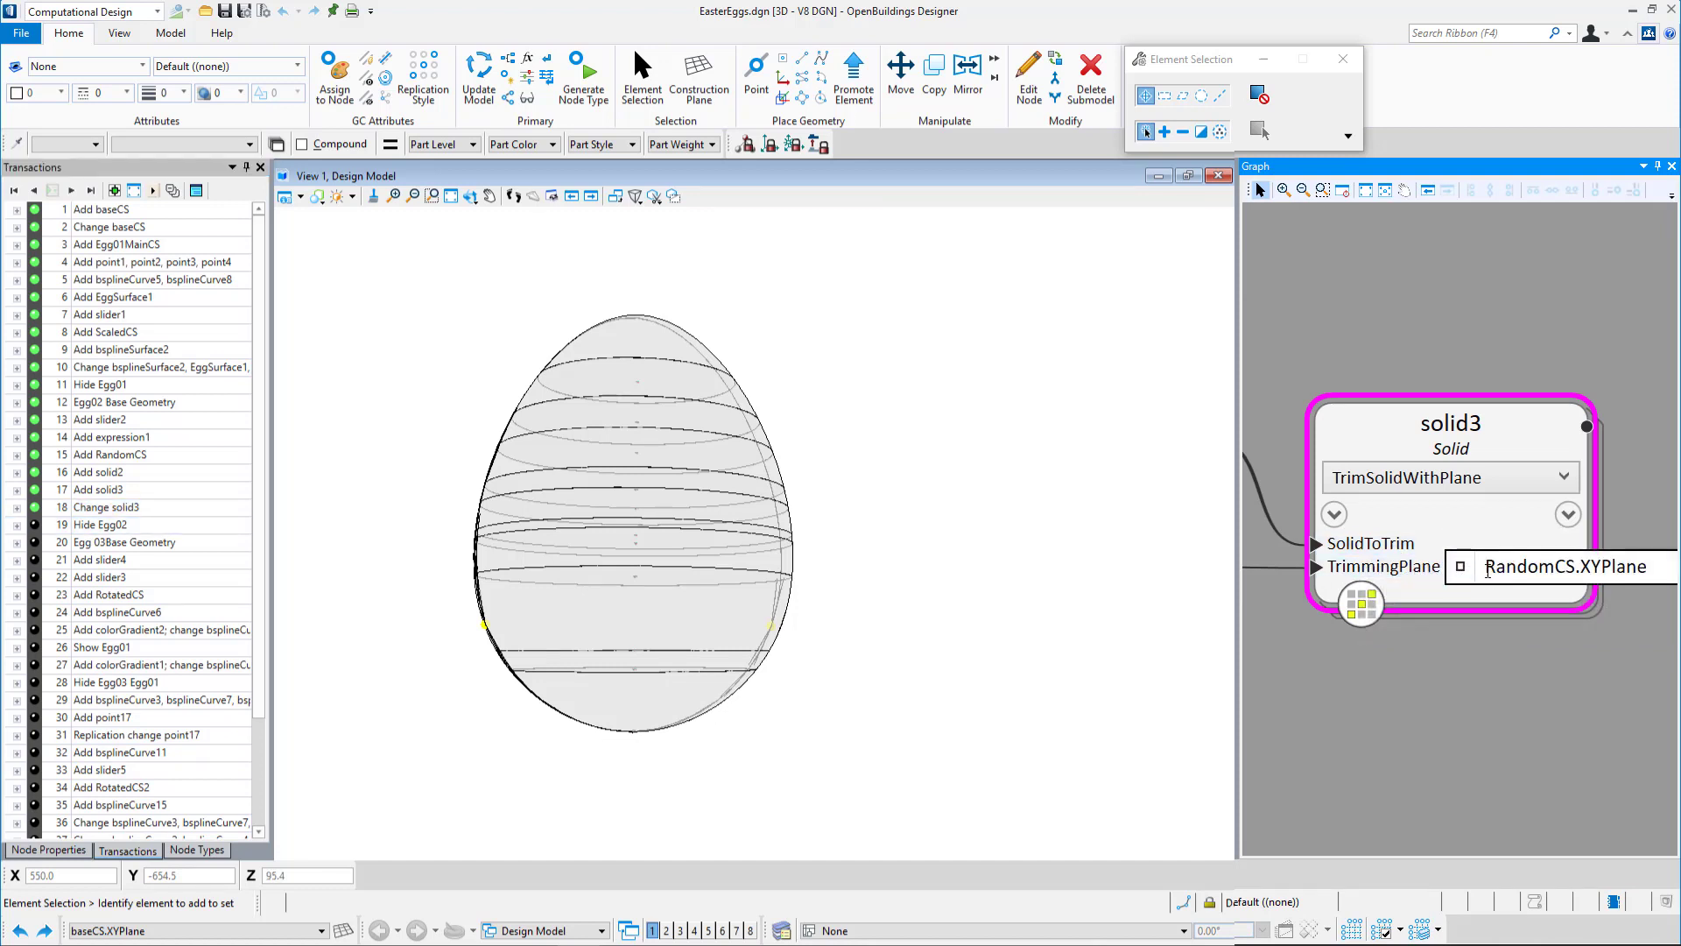
drag(1493, 570, 1656, 572)
click(1632, 639)
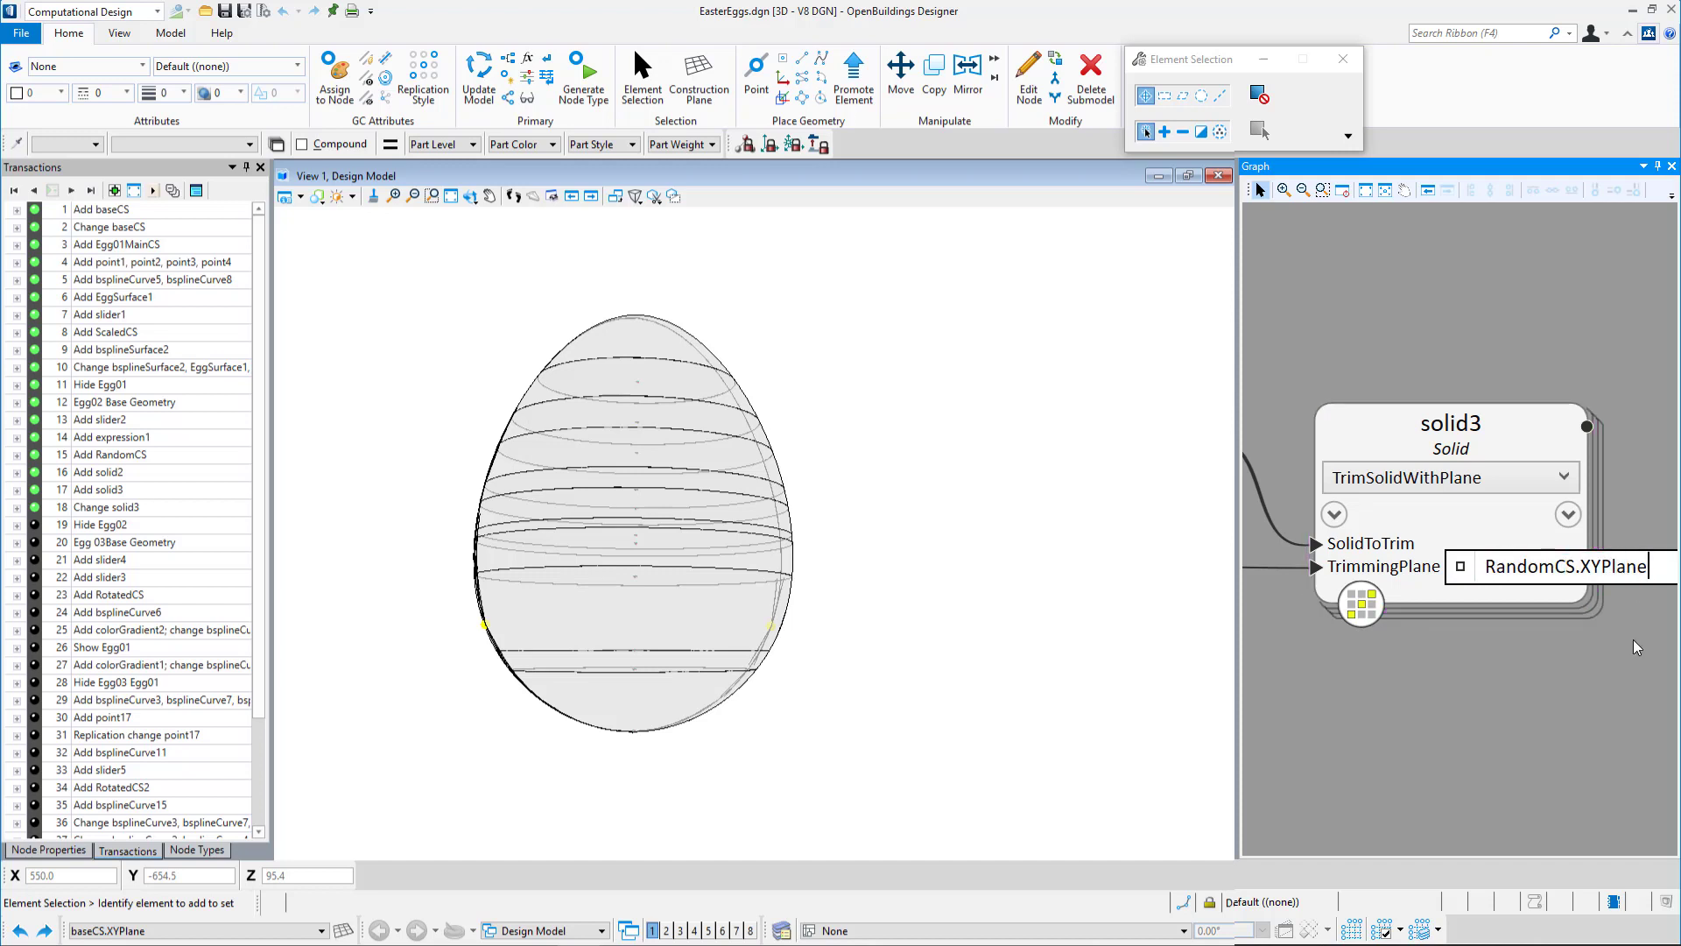
Replay transactions 19, Hide Egg02, and 20, Egg 03Base Geometry, and bring the third egg's nodes into view in the graph.
click(35, 527)
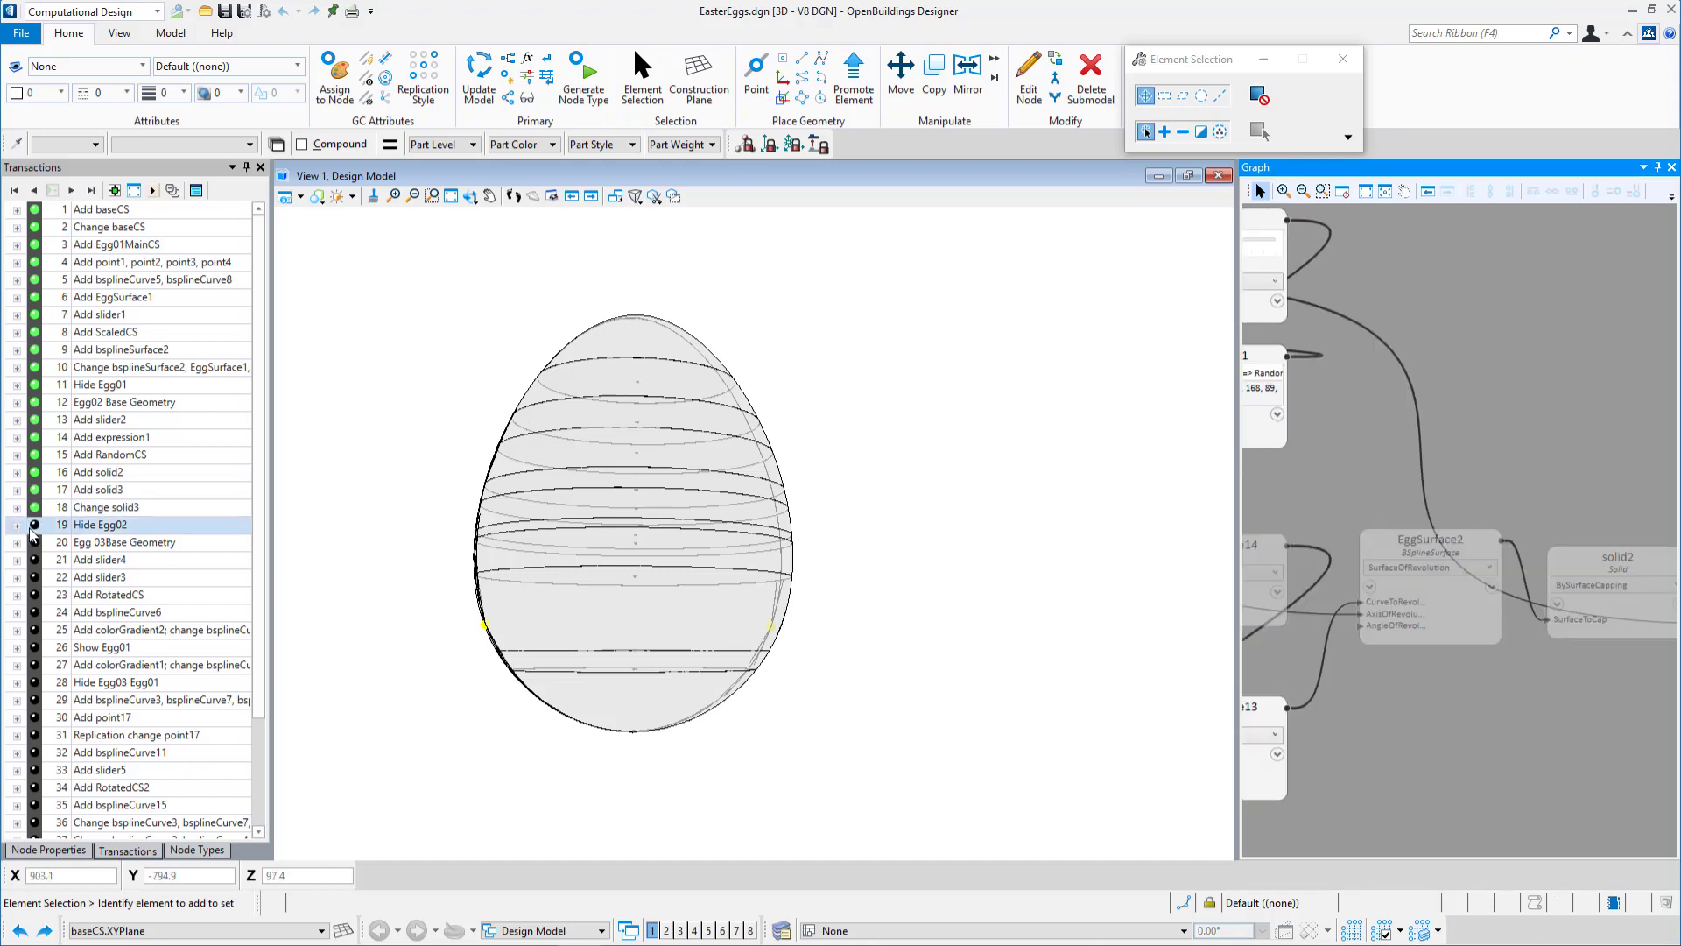
click(35, 542)
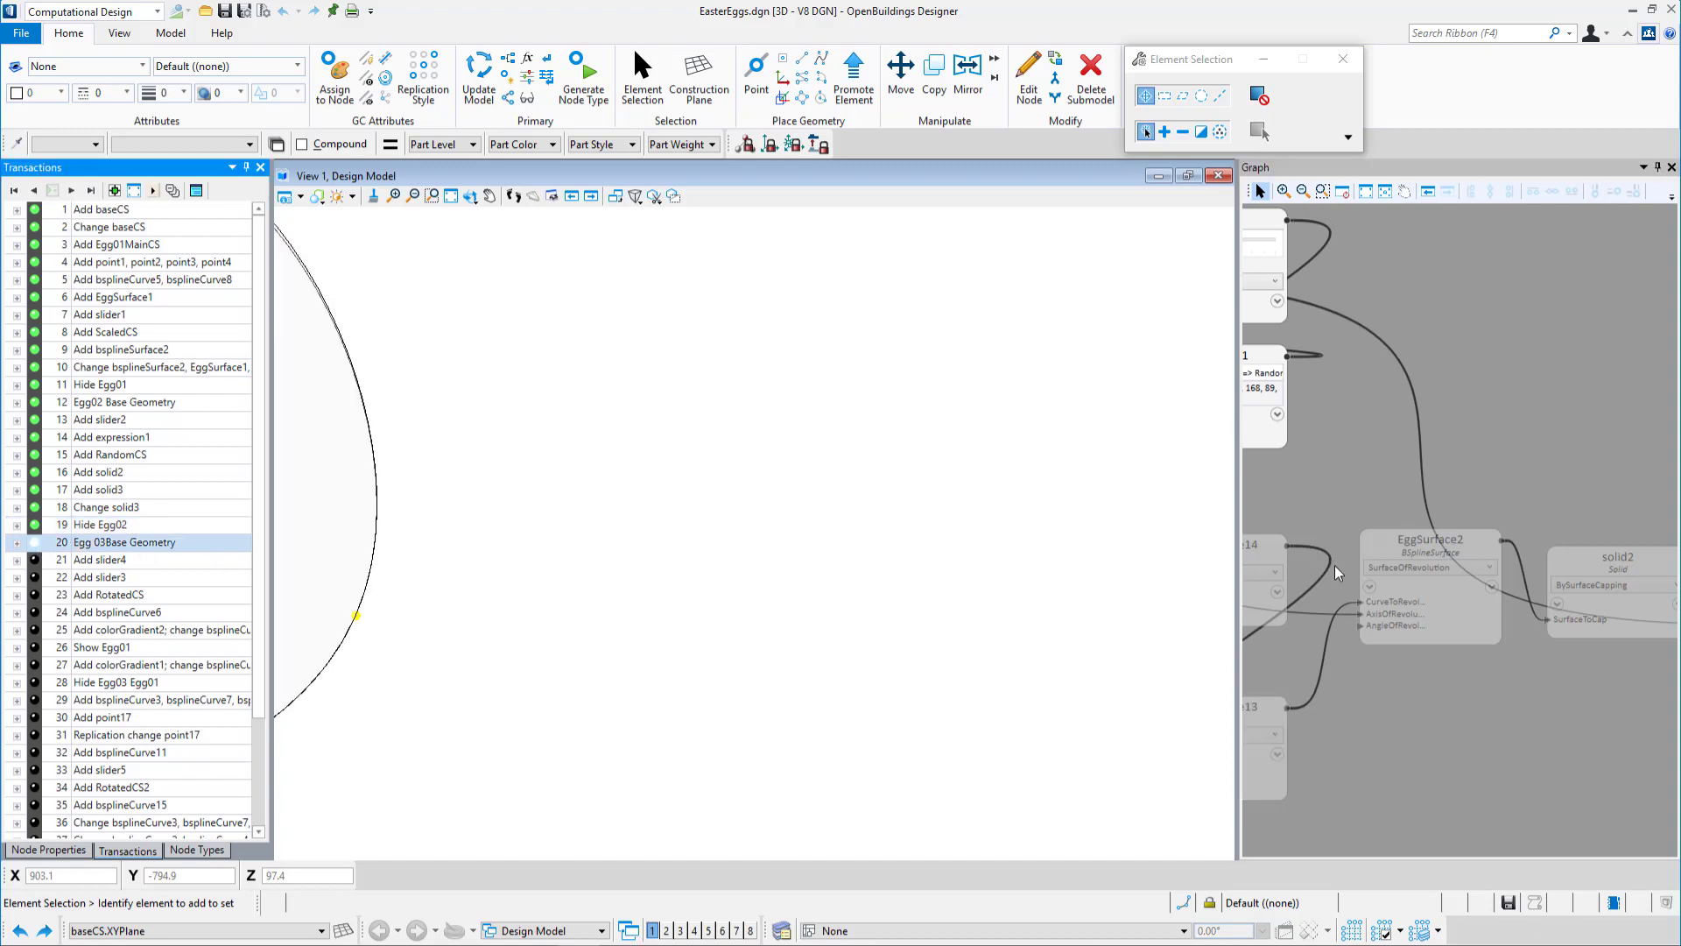
scroll(506, 580, down, 9)
scroll(454, 597, up, 7)
middle_click(1650, 644)
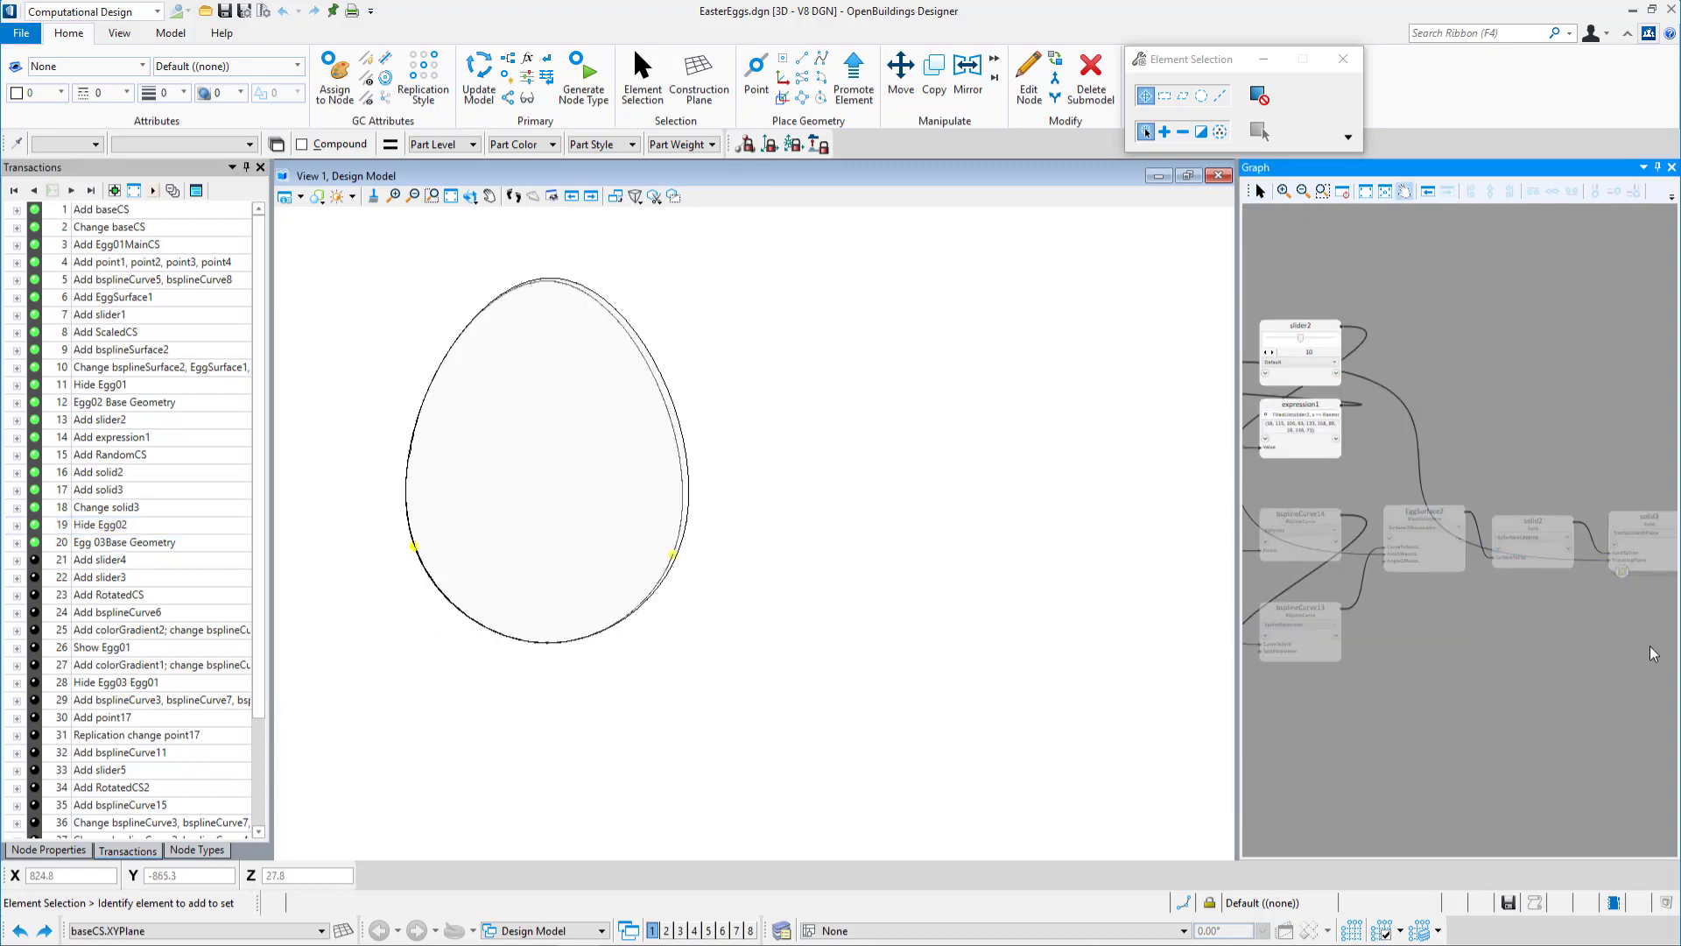
scroll(1576, 659, down, 4)
middle_drag(1557, 665, 1497, 452)
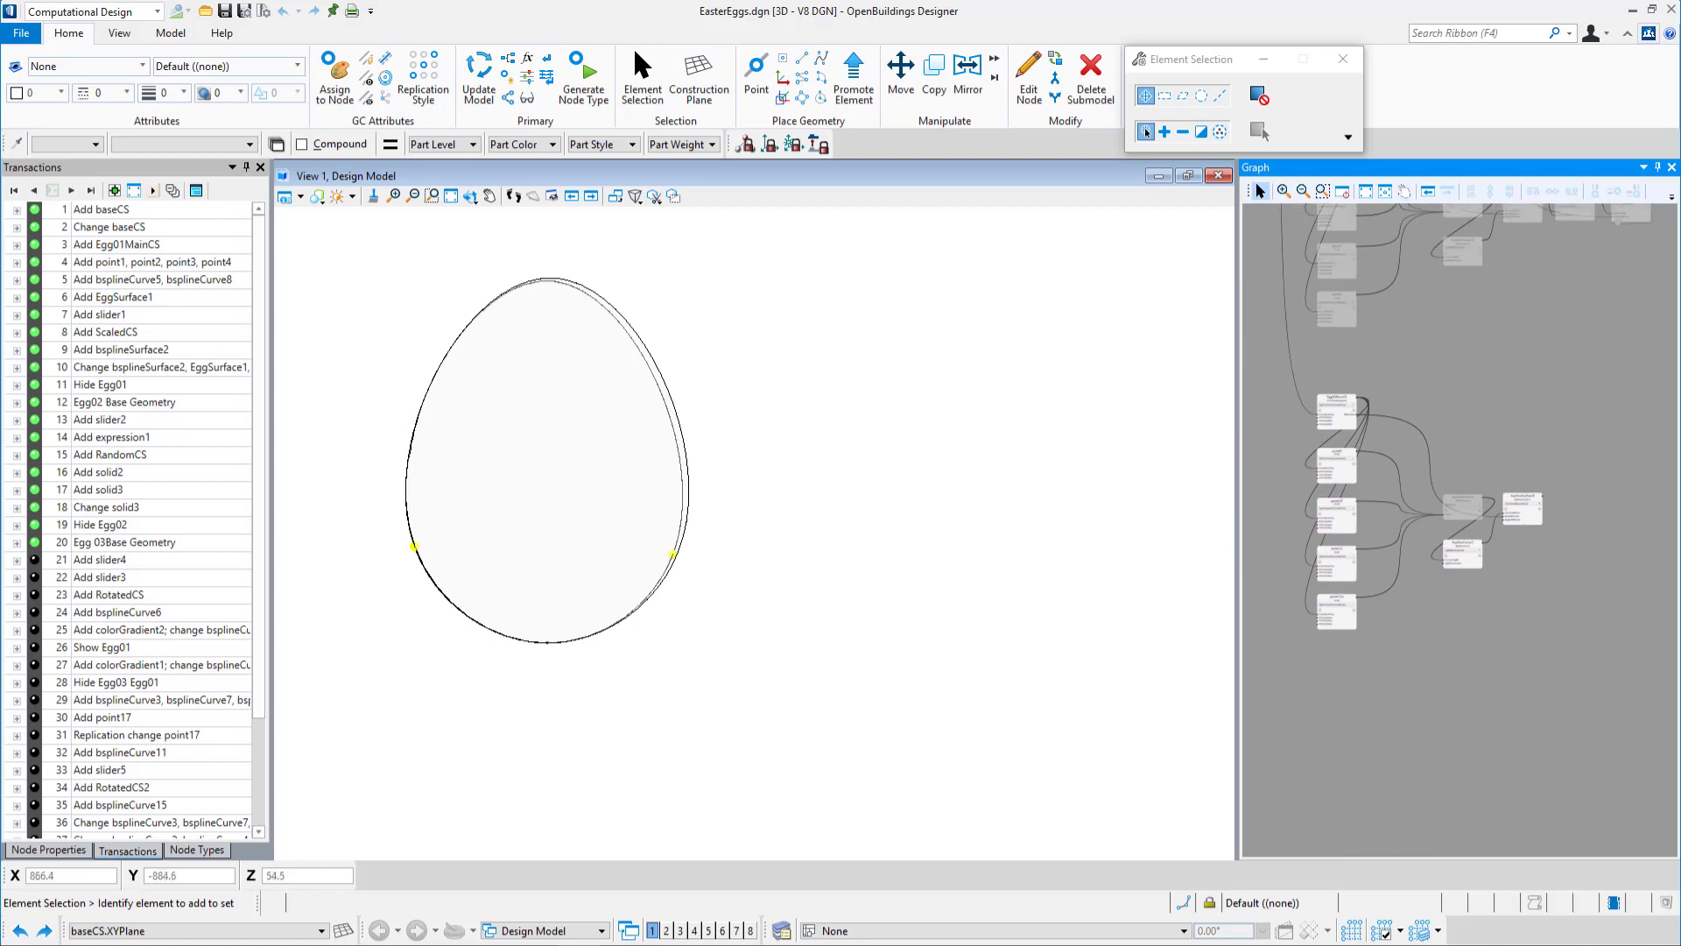
Replay the transactions through 23, Add RotatedCS, and examine the ZRotation and ZScale expressions of RotatedCS.
click(32, 596)
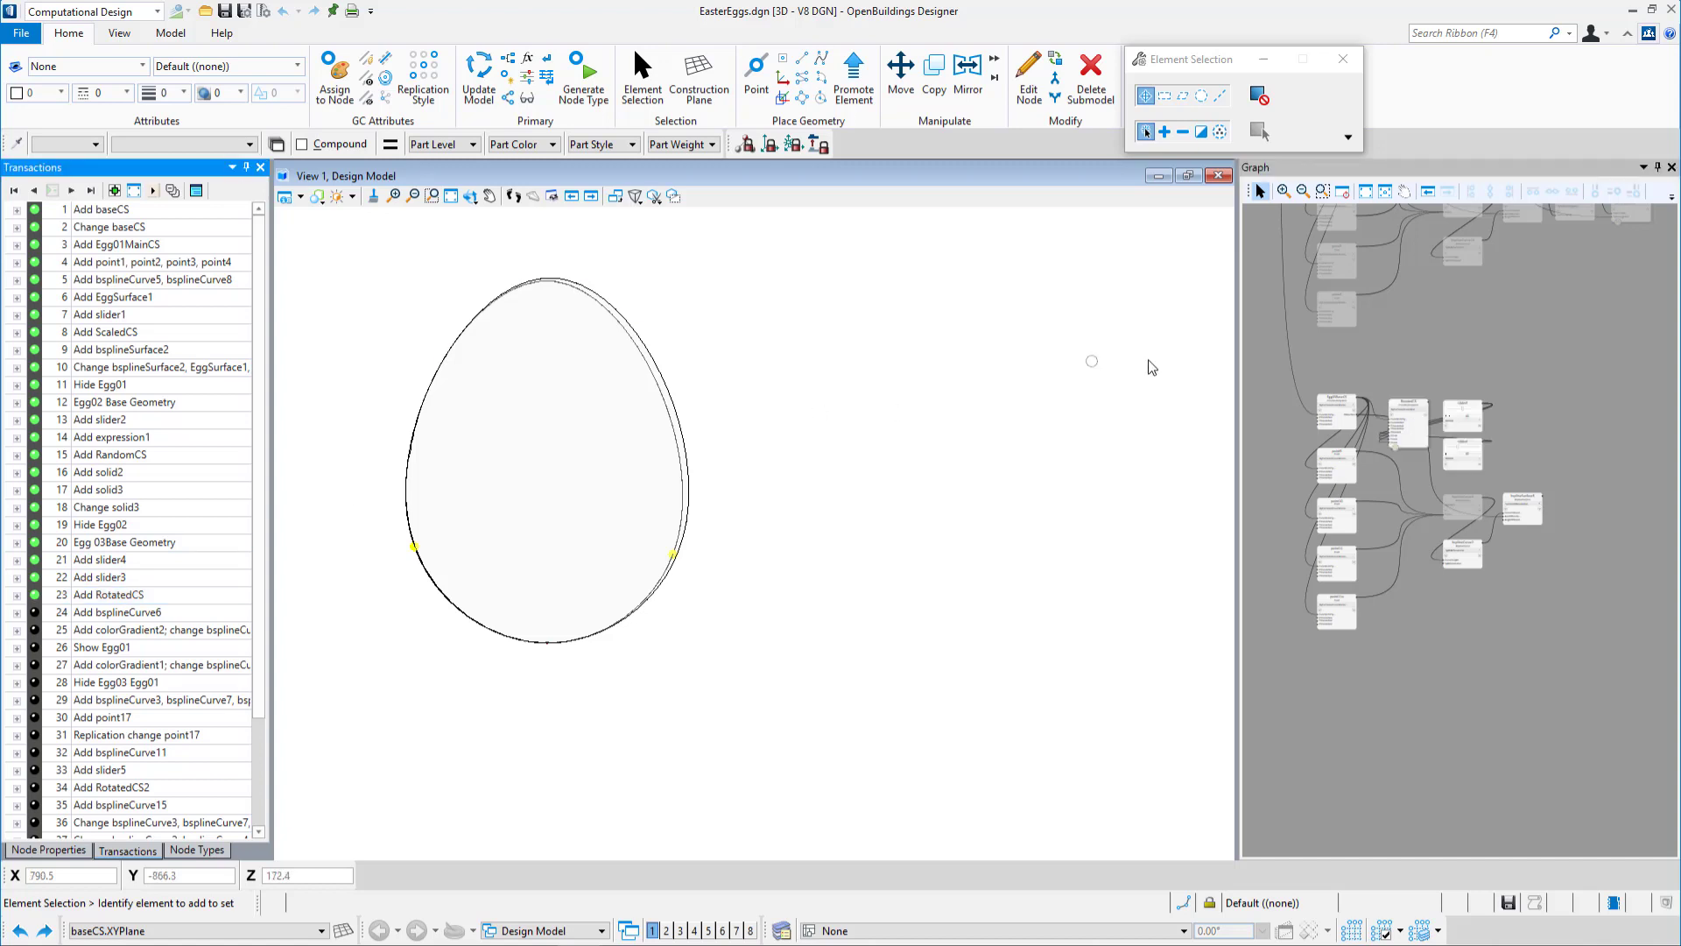
scroll(1457, 399, up, 4)
scroll(1337, 493, up, 3)
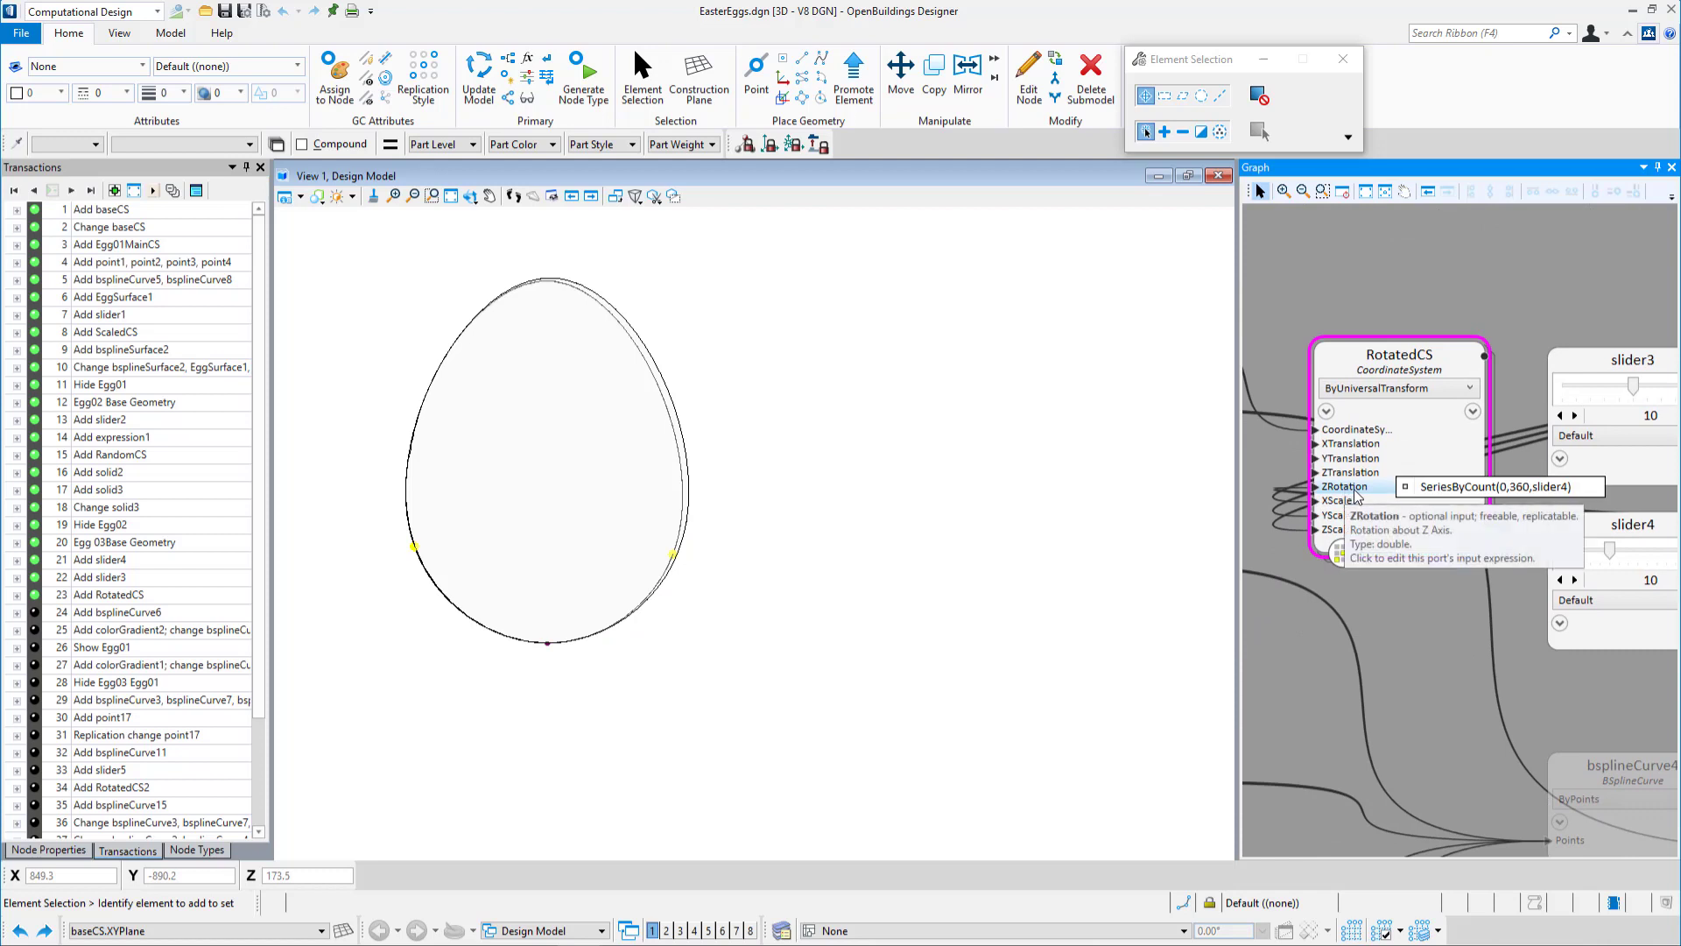
middle_drag(1450, 663, 1349, 589)
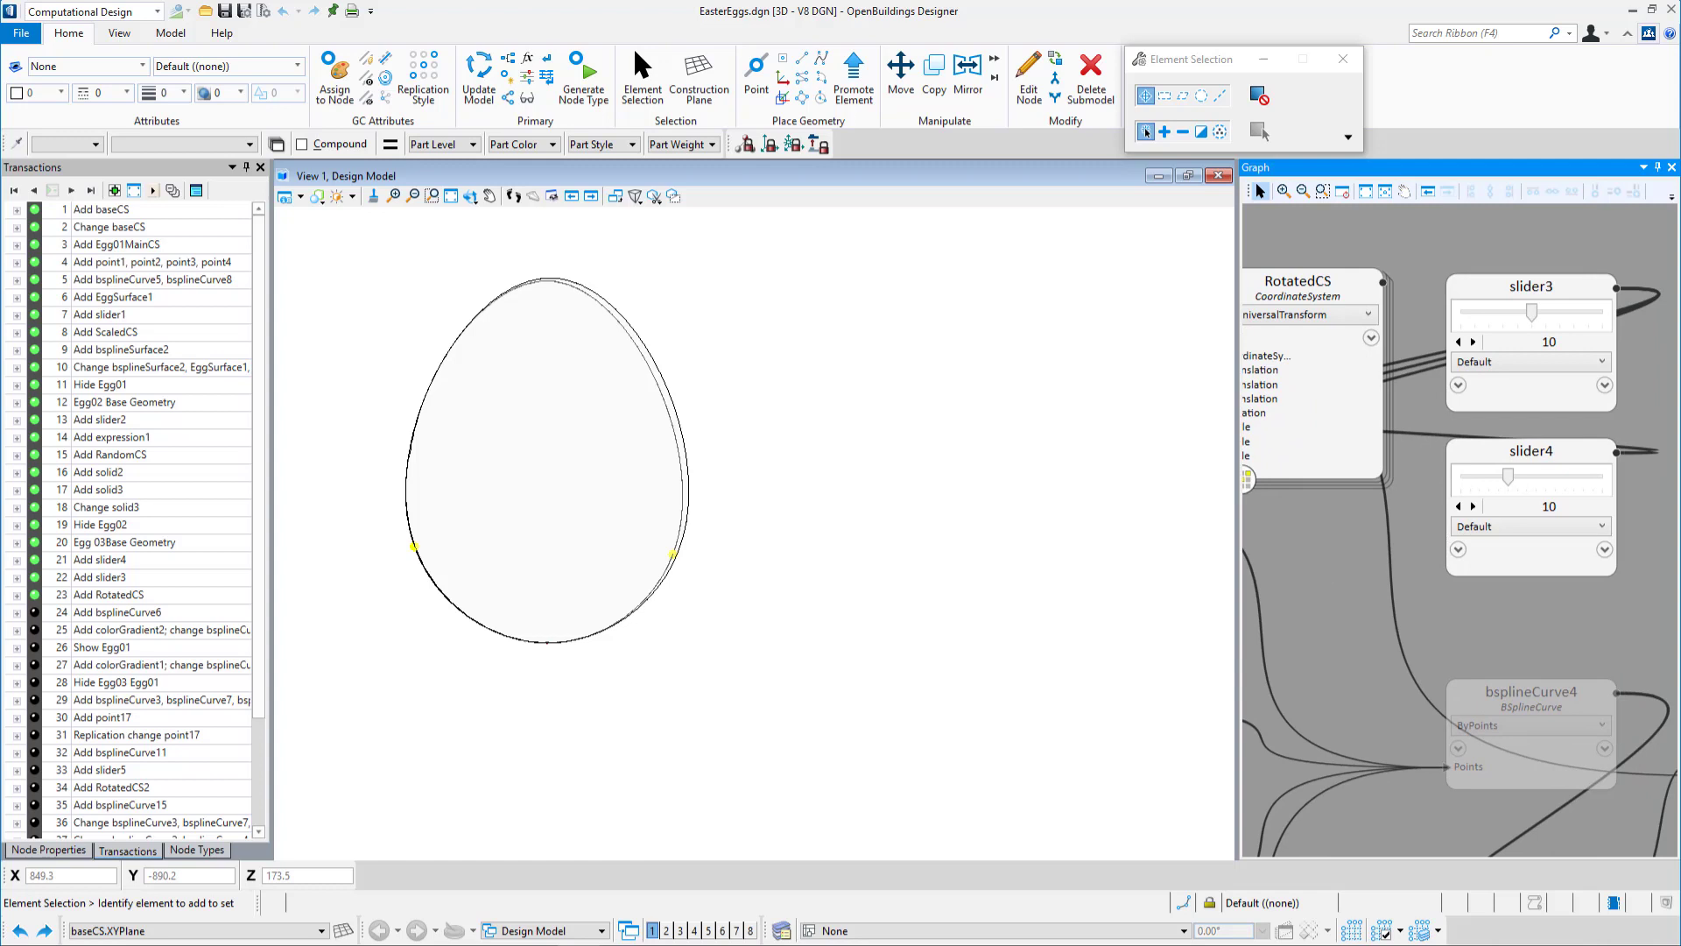
scroll(1429, 541, down, 2)
mouse_move(1275, 475)
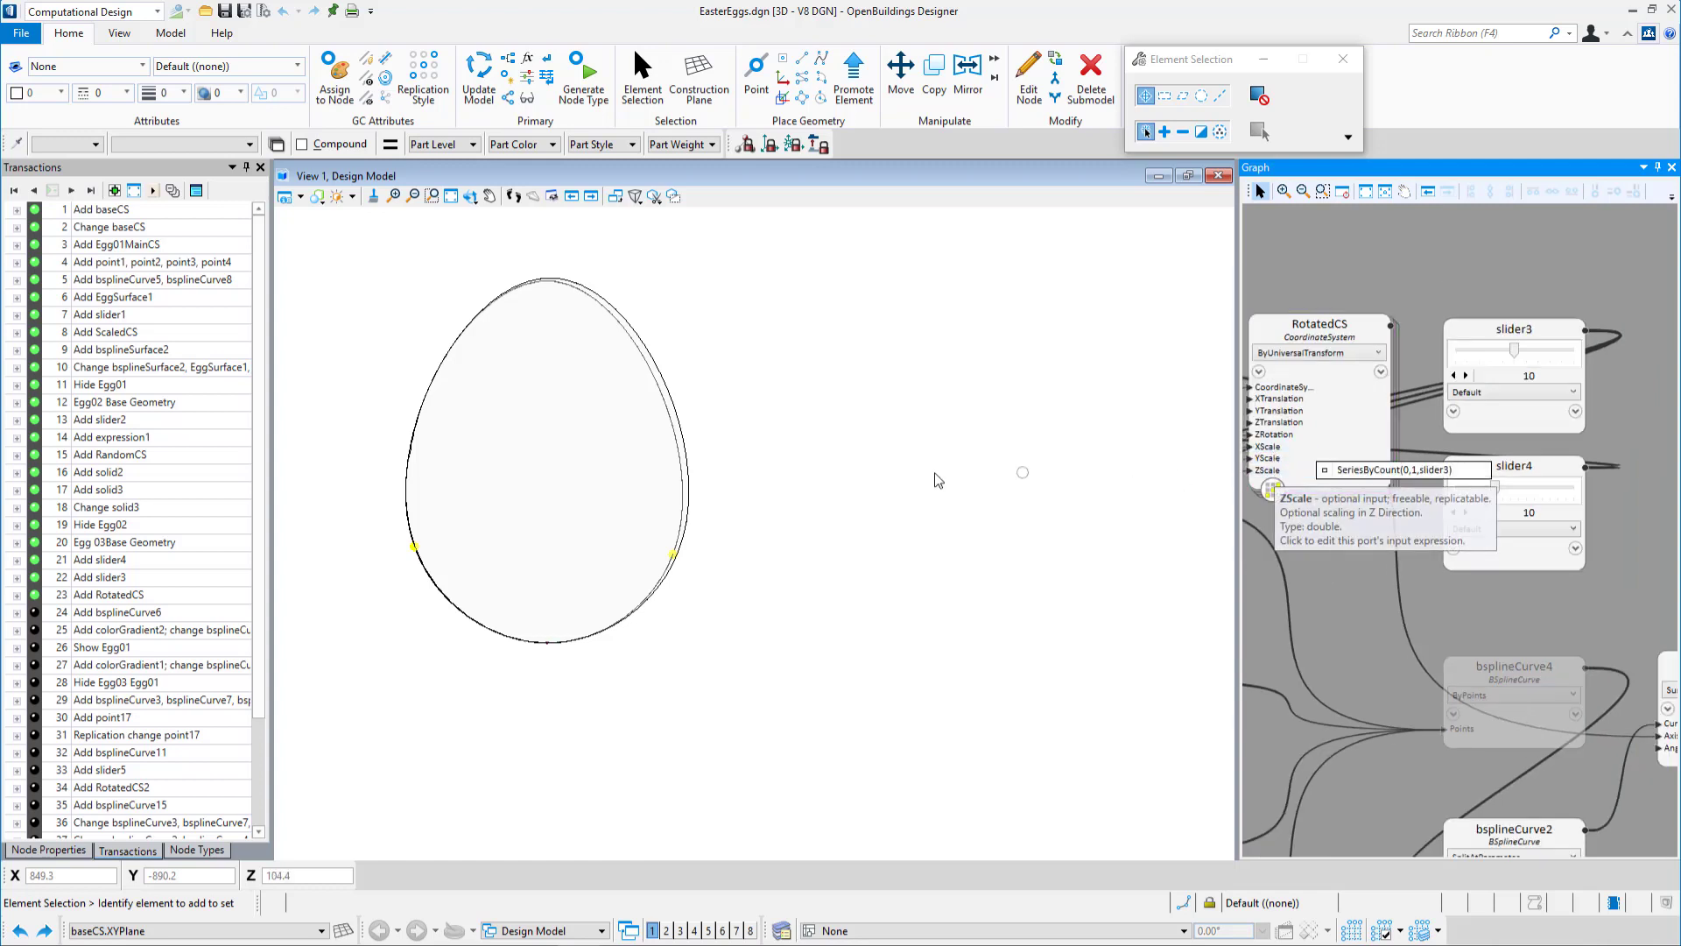
Replay transaction 24, Add bsplineCurve6, and find the new curve node in the graph.
right_click(901, 495)
click(995, 553)
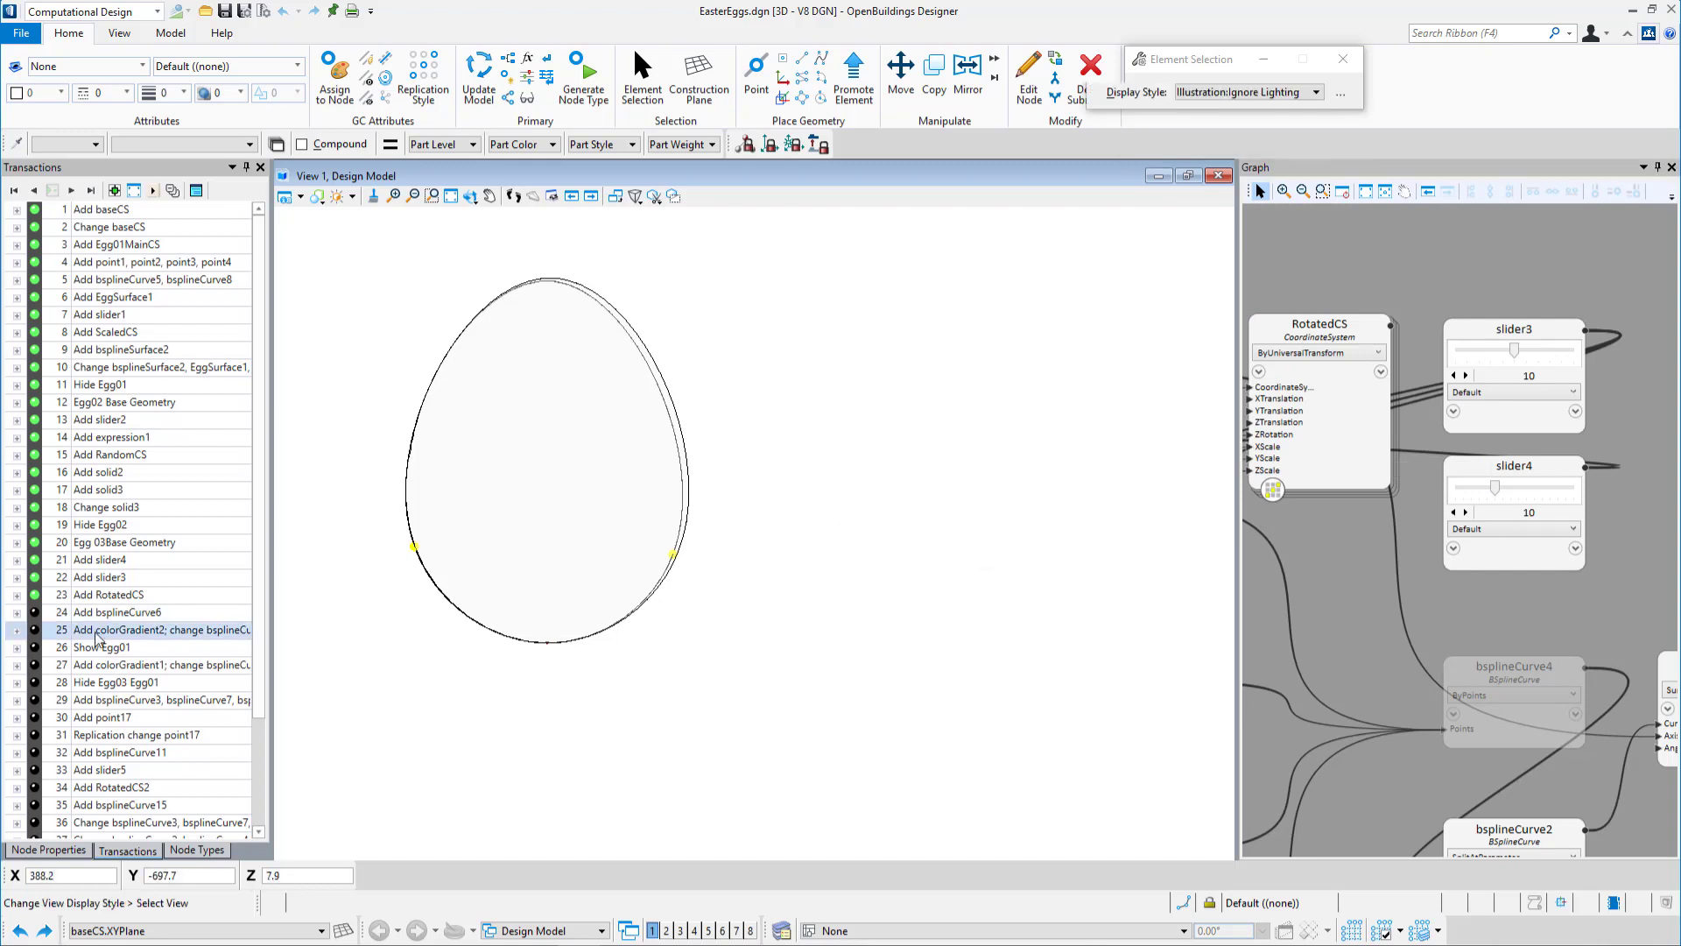
click(34, 615)
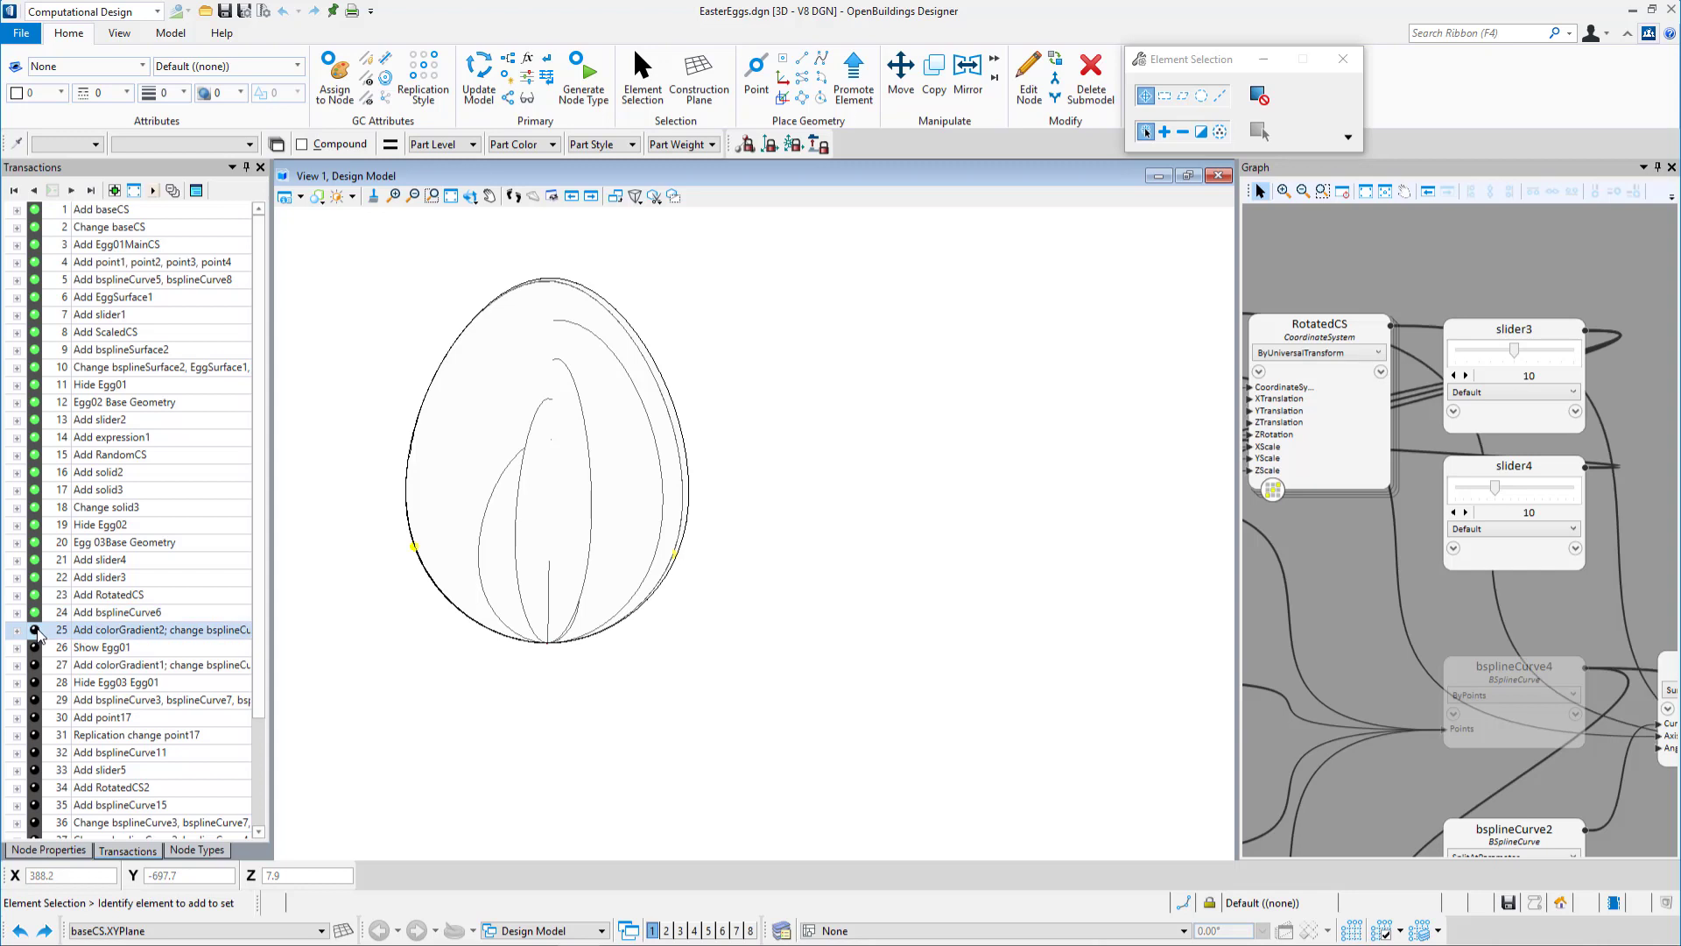
middle_drag(1367, 595, 1208, 496)
middle_drag(1579, 718, 1368, 568)
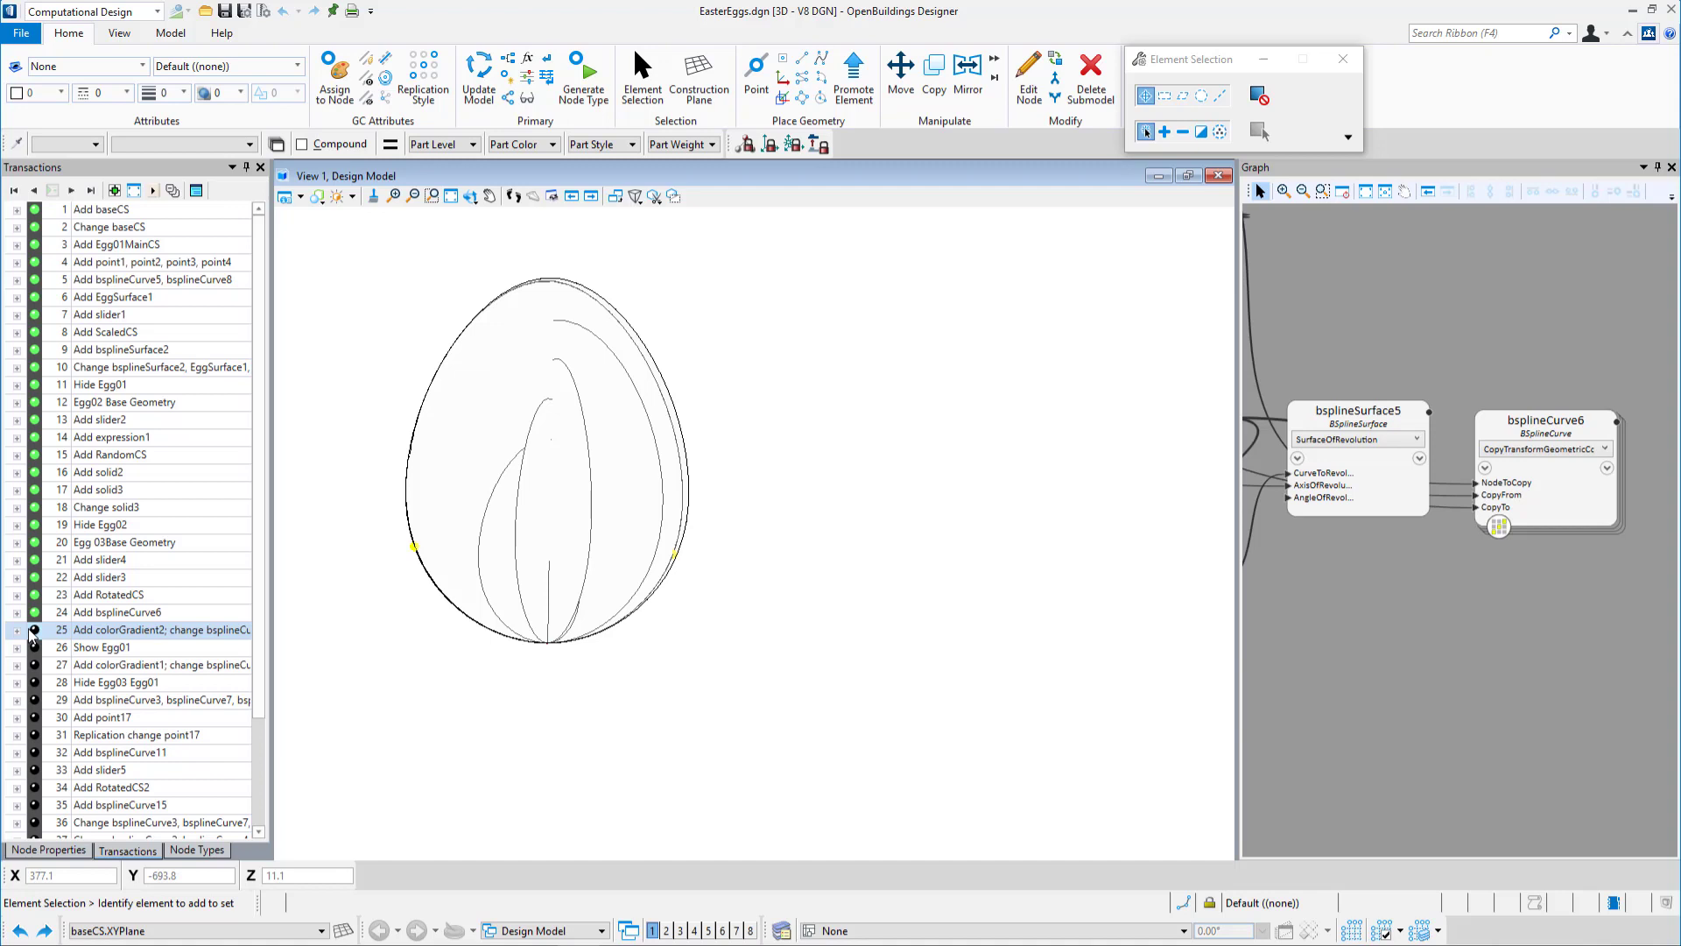
Replay transaction 25, which adds colorGradient2, and examine the gradient's ValuePosition expression.
click(33, 630)
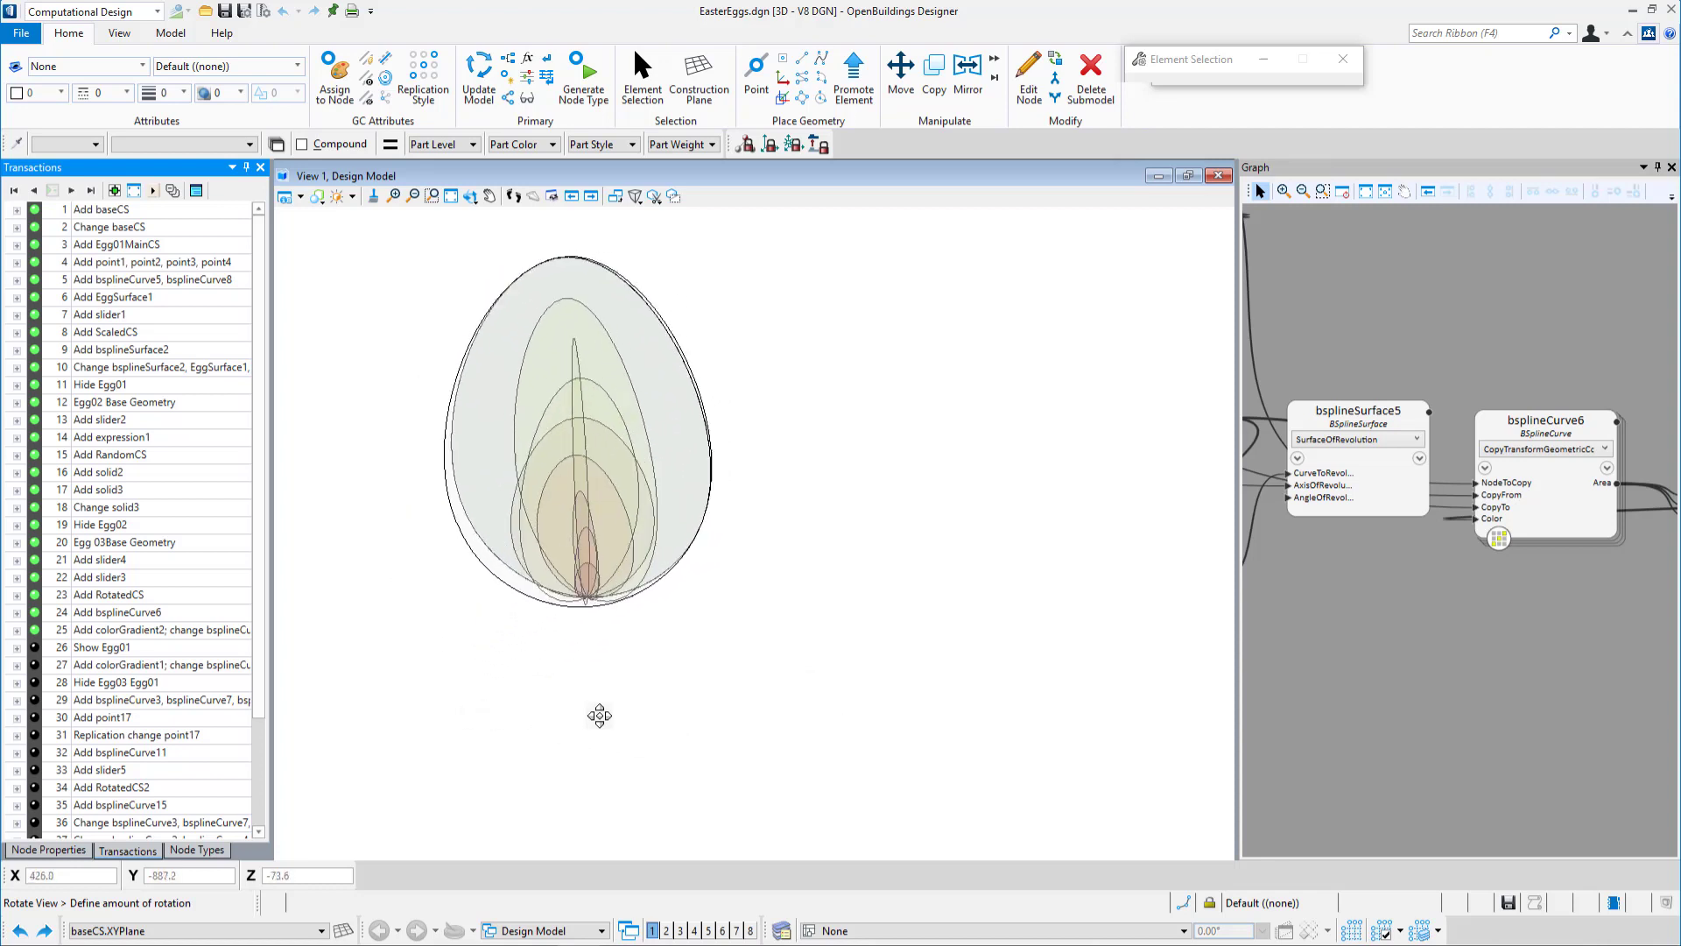
click(921, 715)
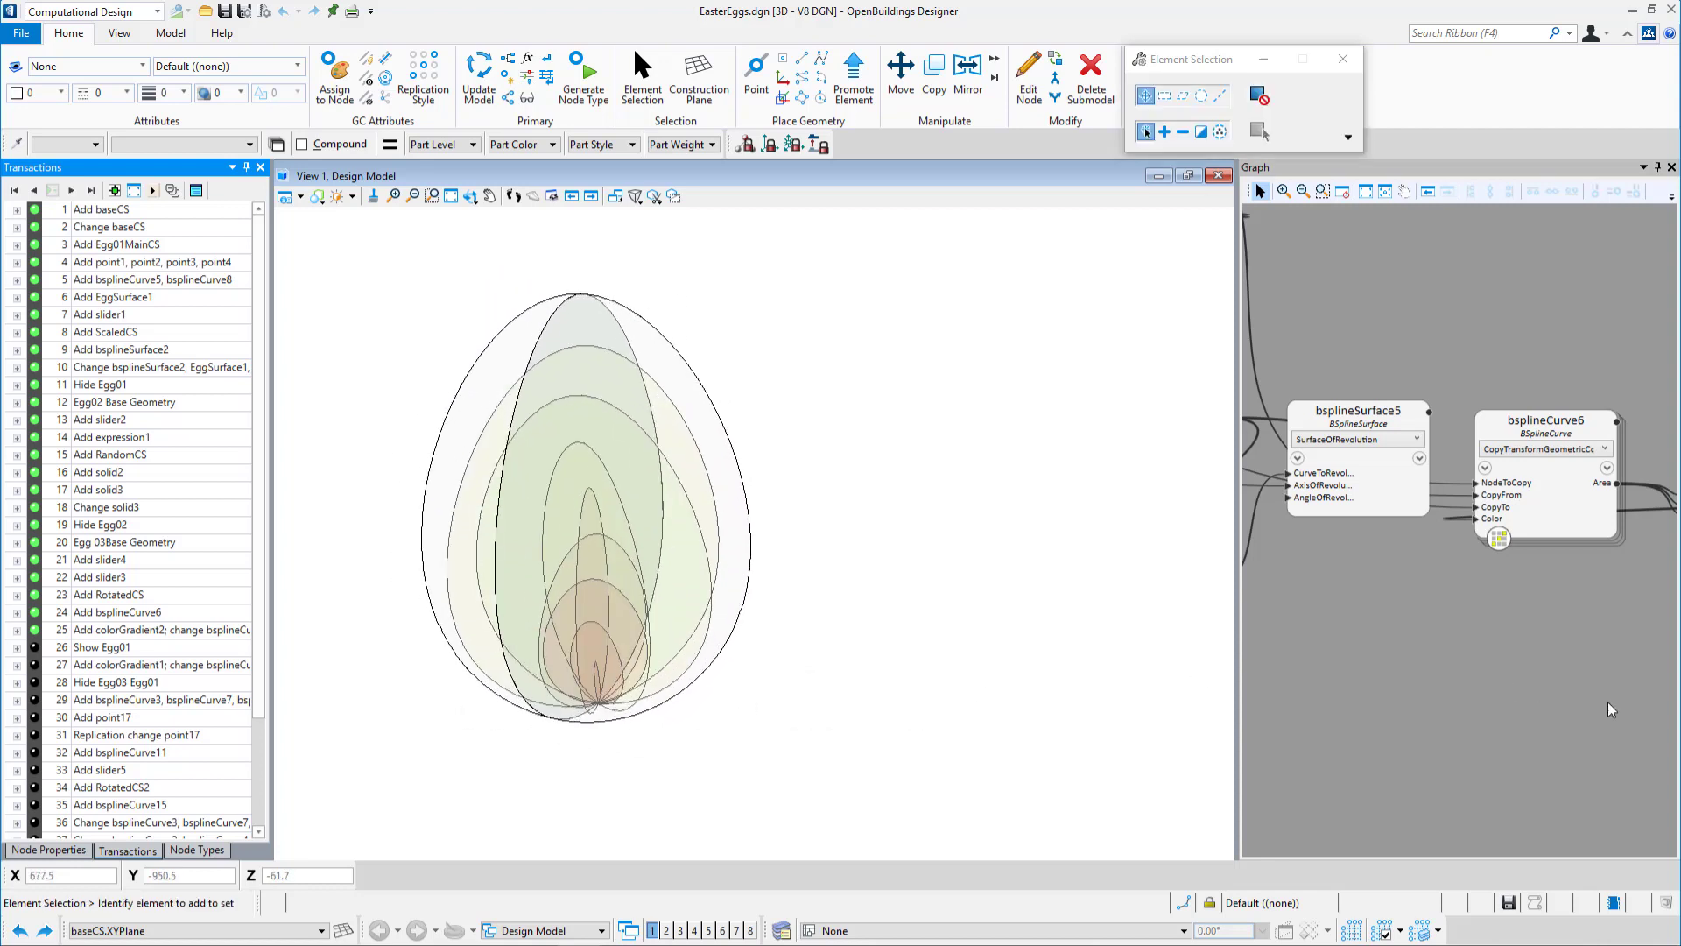
scroll(1608, 702, down, 3)
scroll(1573, 613, up, 4)
middle_drag(1573, 613, 1590, 519)
click(1517, 443)
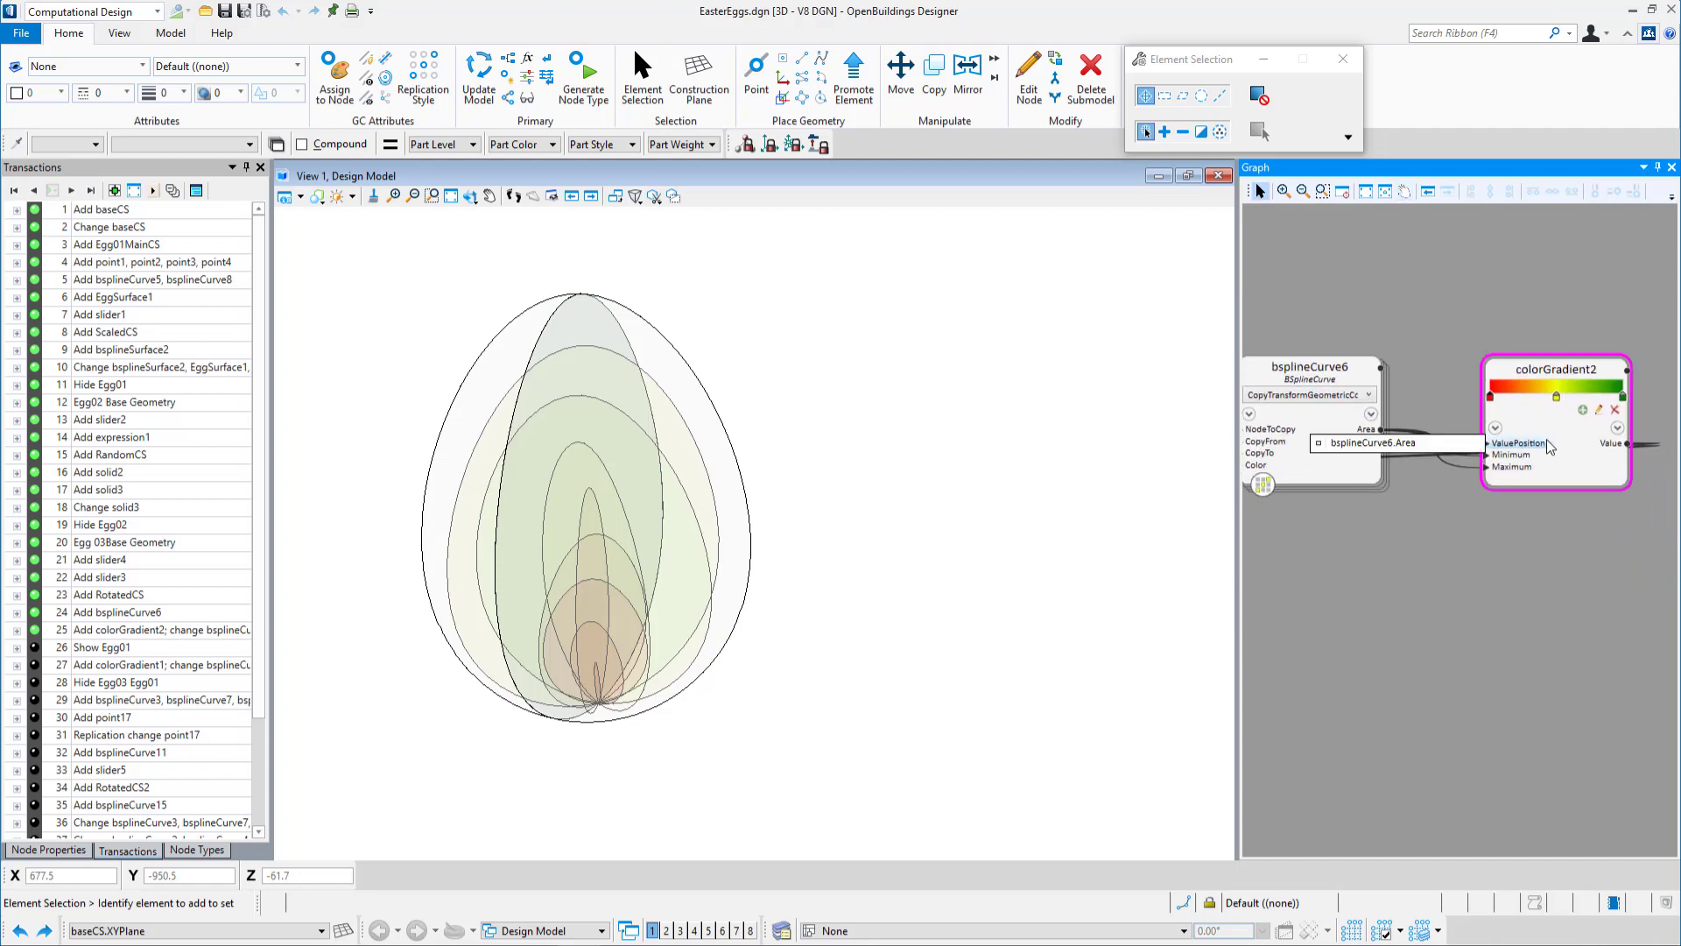
drag(1447, 444, 1325, 444)
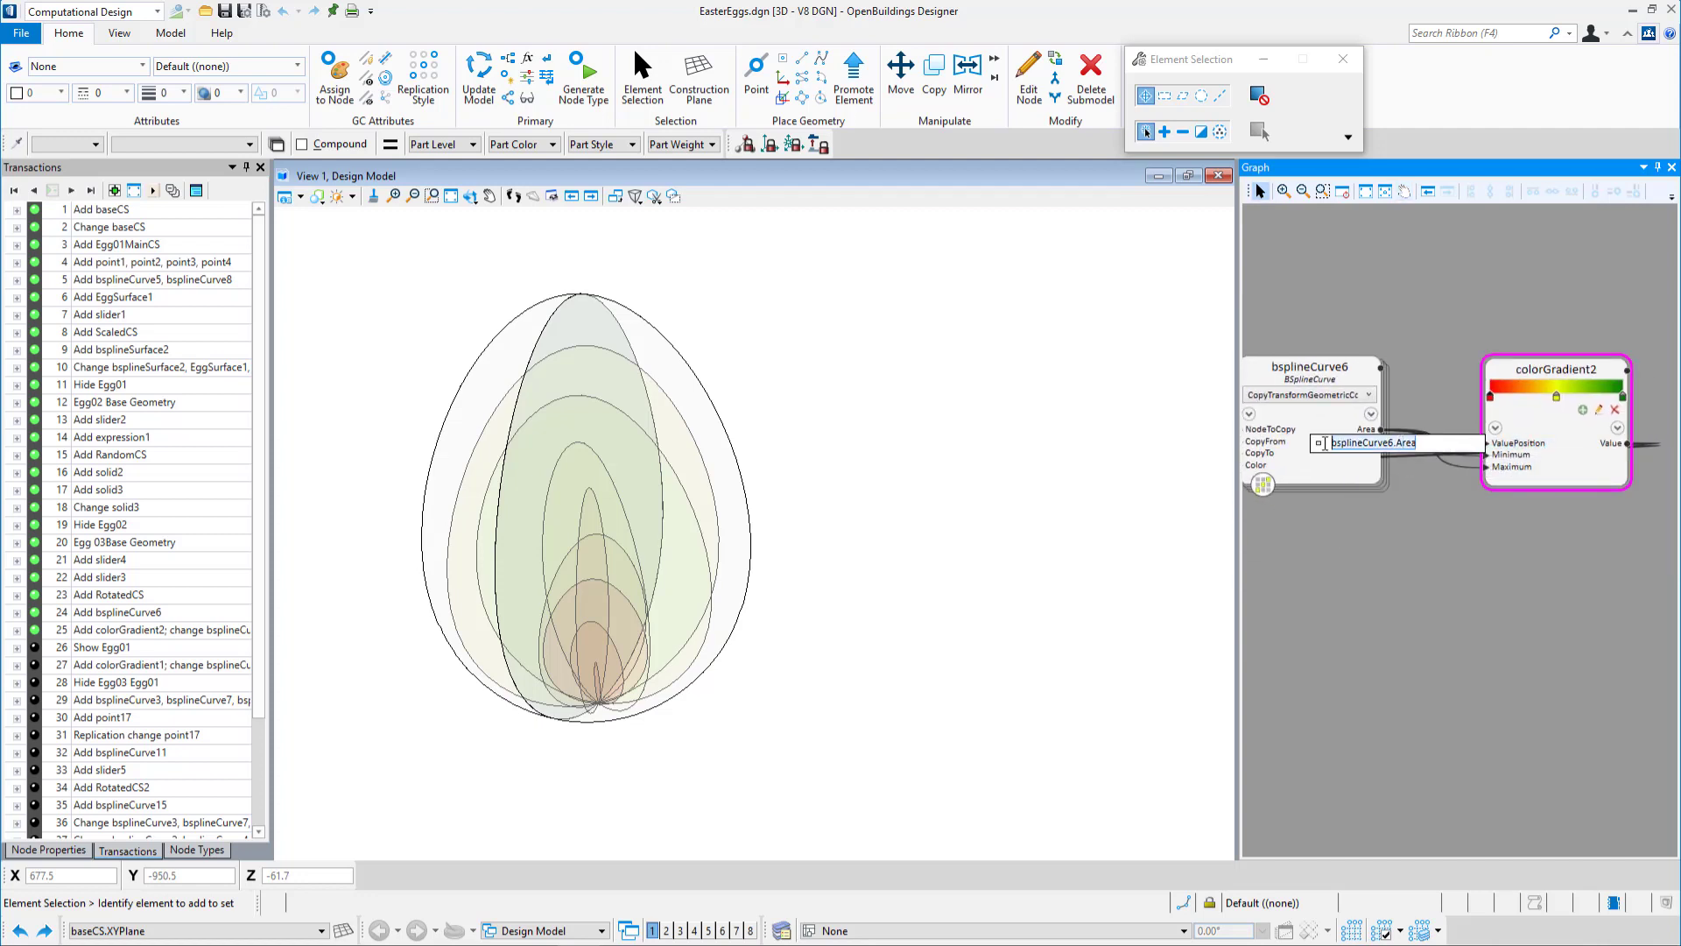
middle_drag(1472, 366, 1474, 289)
click(1445, 333)
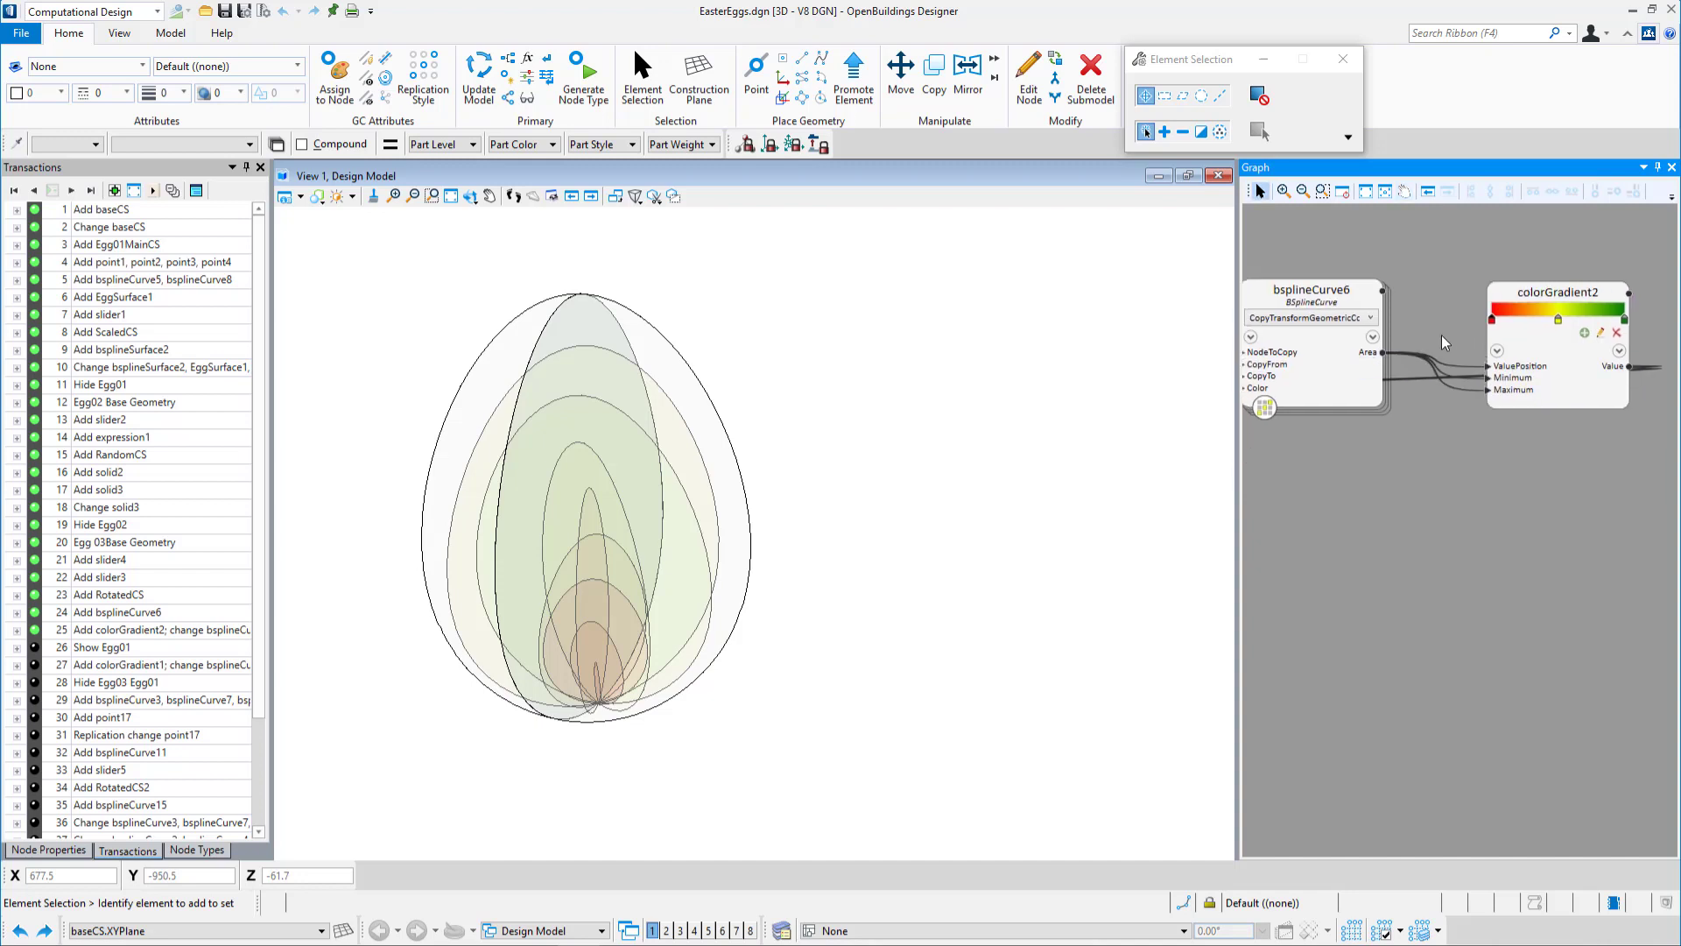
Examine the expressions that set colorGradient2's Minimum and Maximum limits.
click(1457, 366)
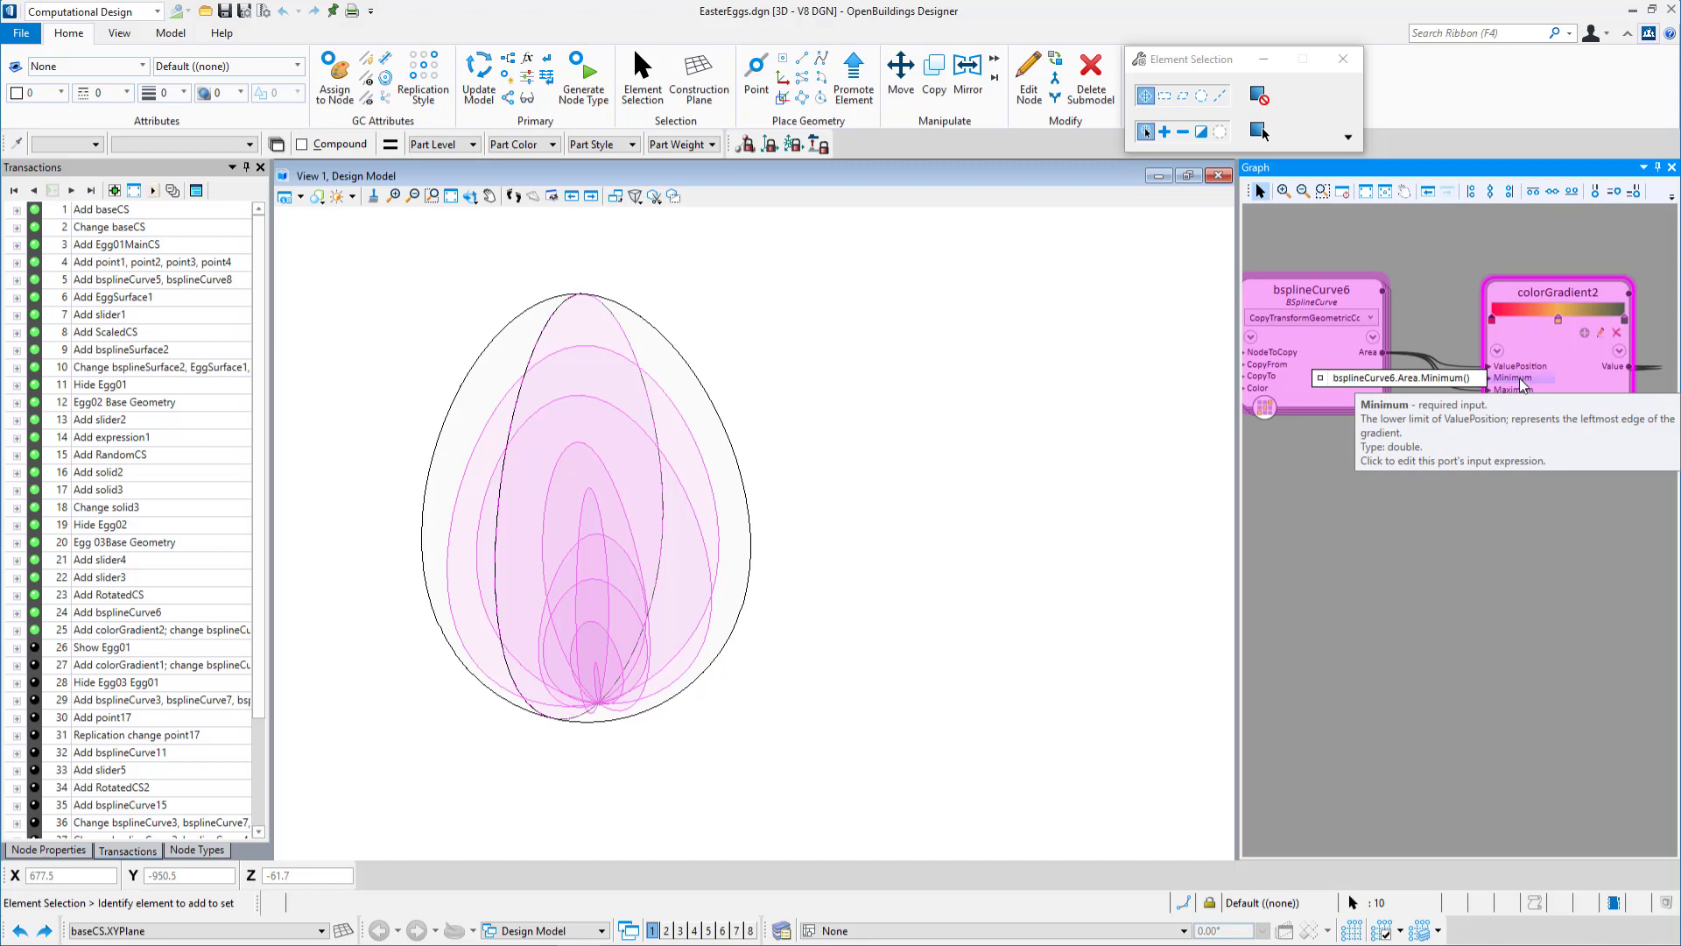
middle_drag(1522, 476, 1453, 492)
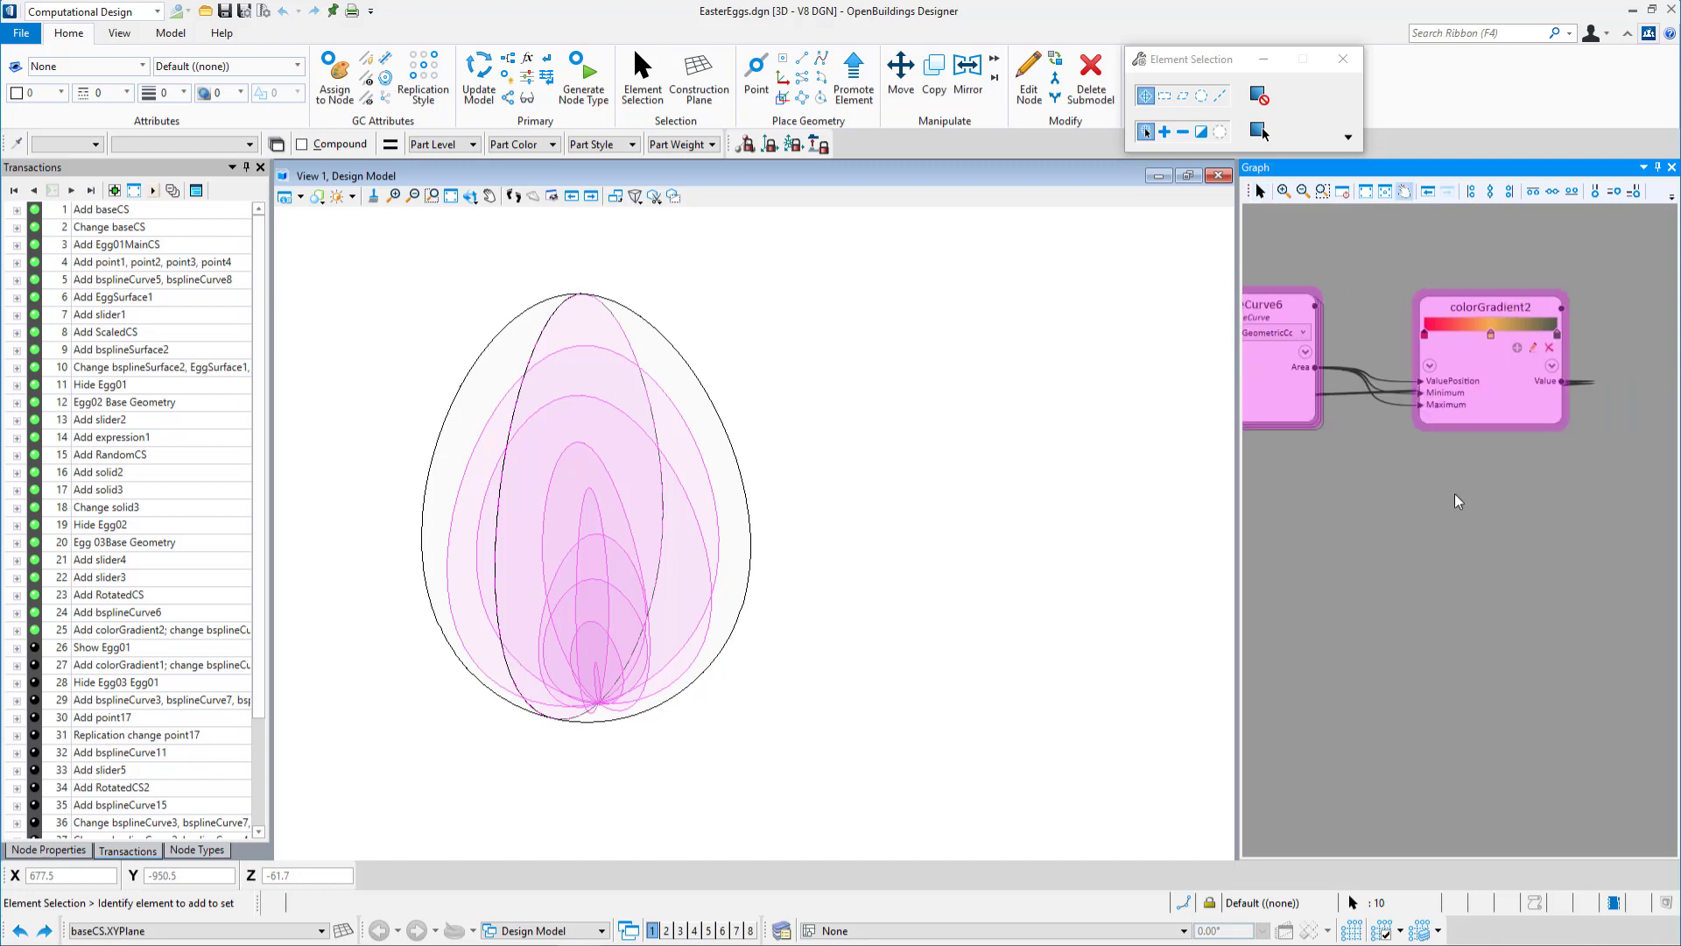
scroll(1454, 492, up, 2)
scroll(1452, 402, down, 1)
middle_drag(1368, 449, 1245, 487)
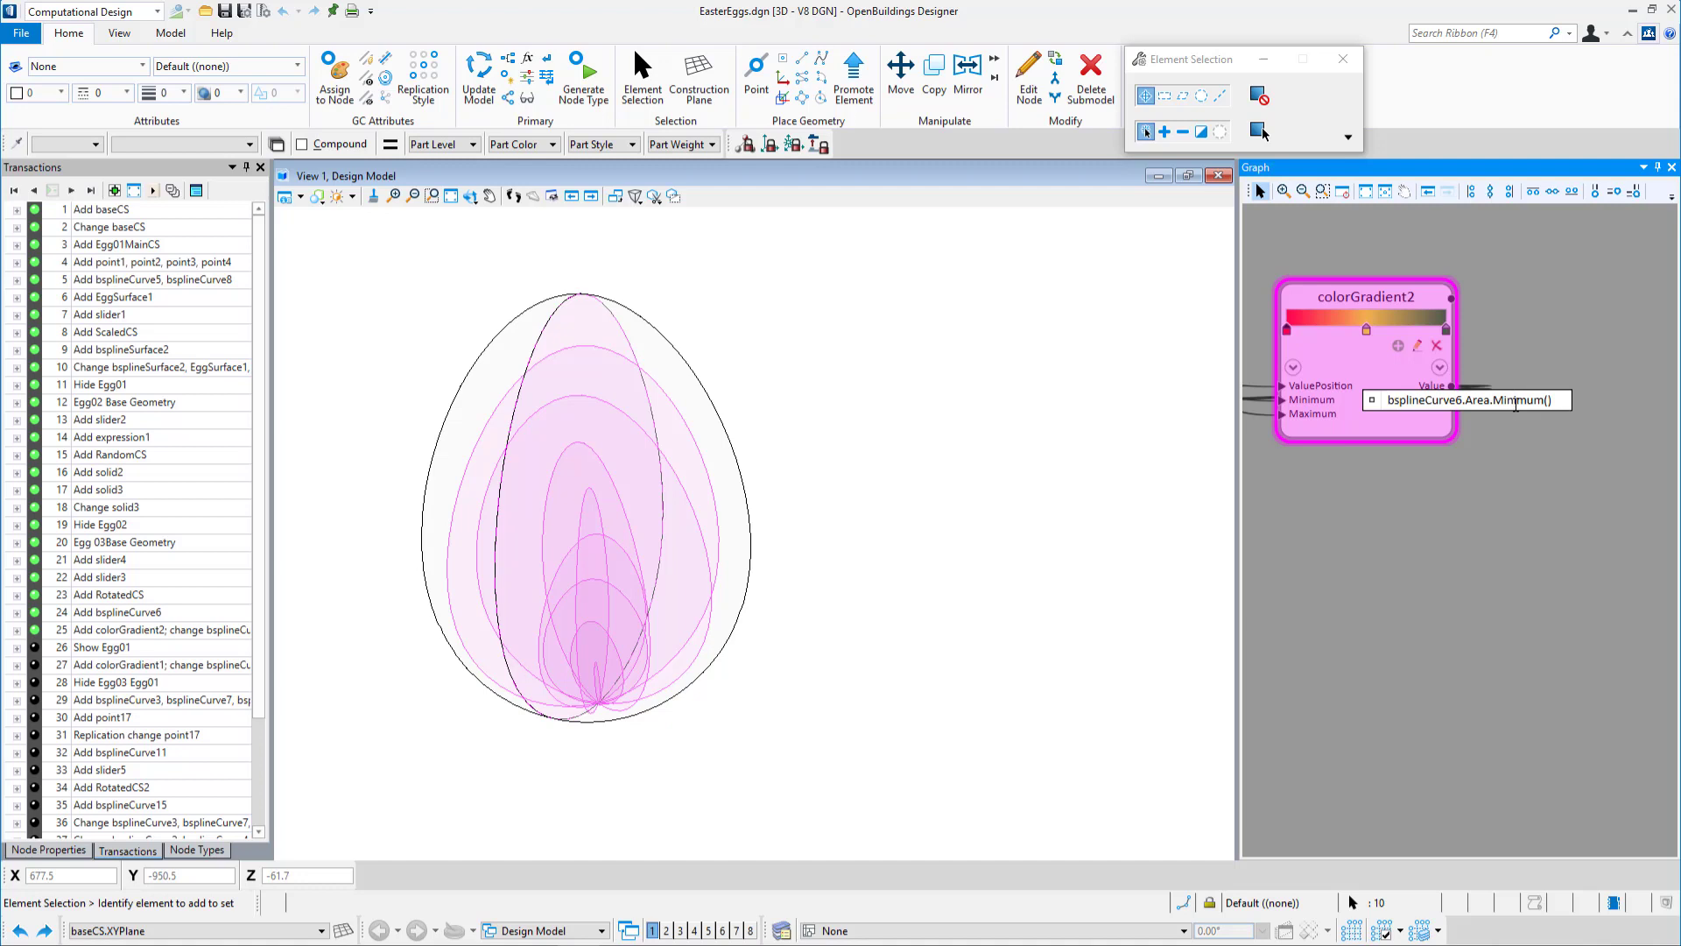
drag(1561, 399, 1512, 399)
click(1336, 415)
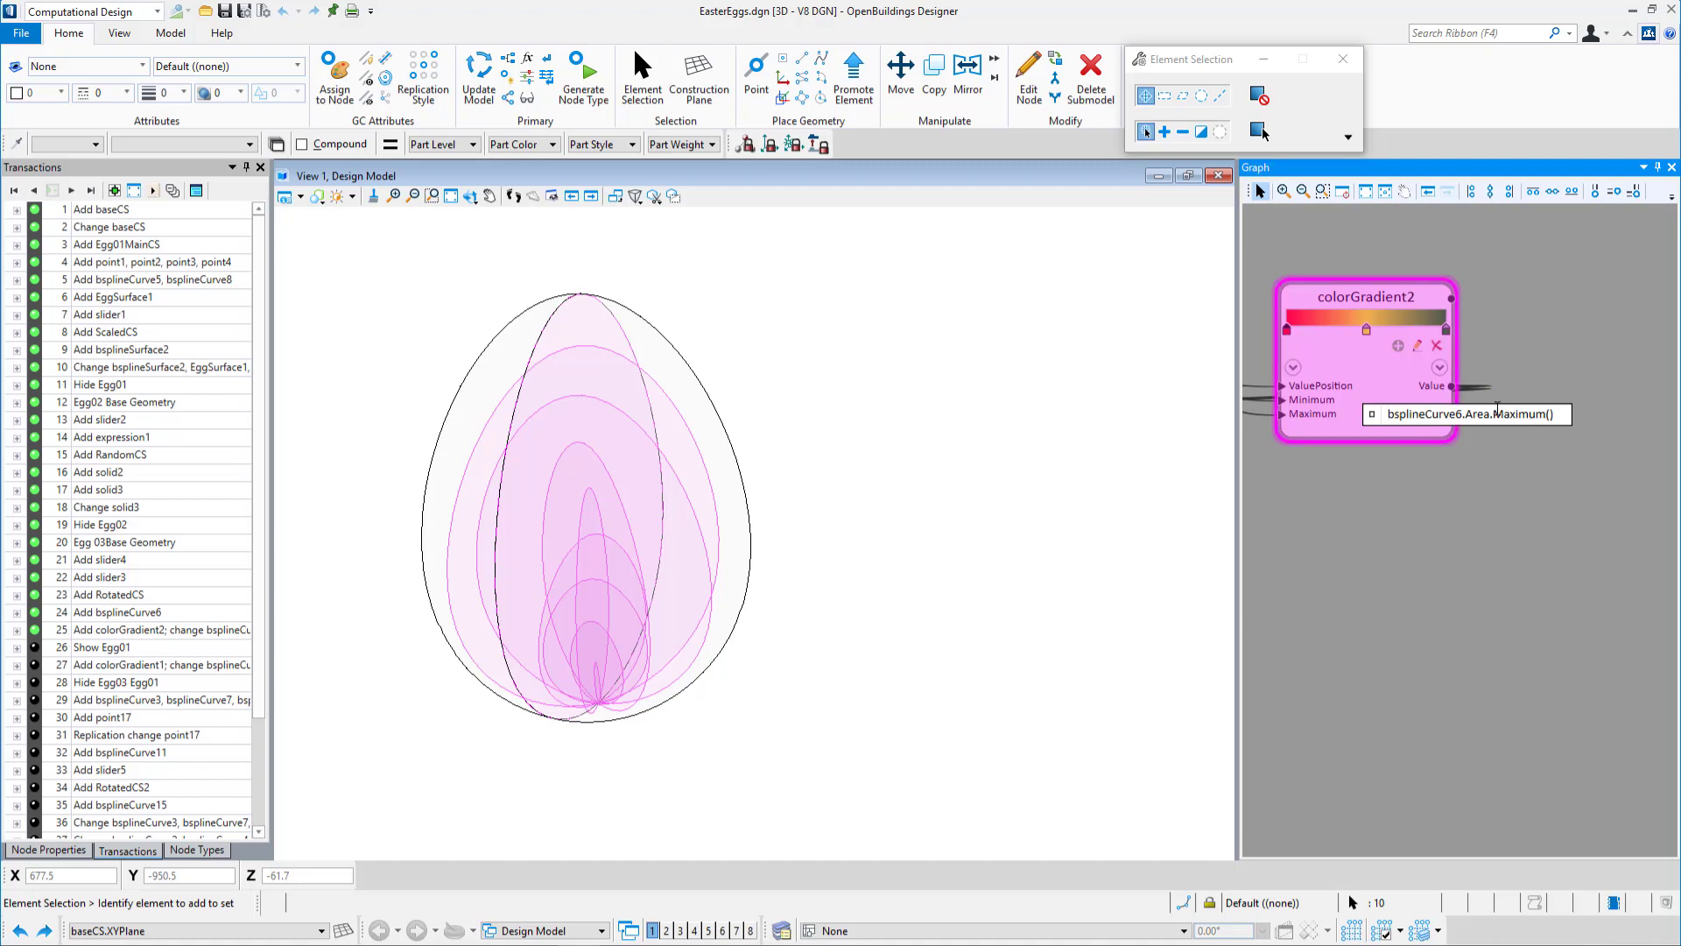
drag(1503, 414, 1549, 415)
click(1579, 349)
Trace the colorGradient2 Value output back to bsplineCurve6 and examine the curve's Color input.
scroll(1516, 383, down, 1)
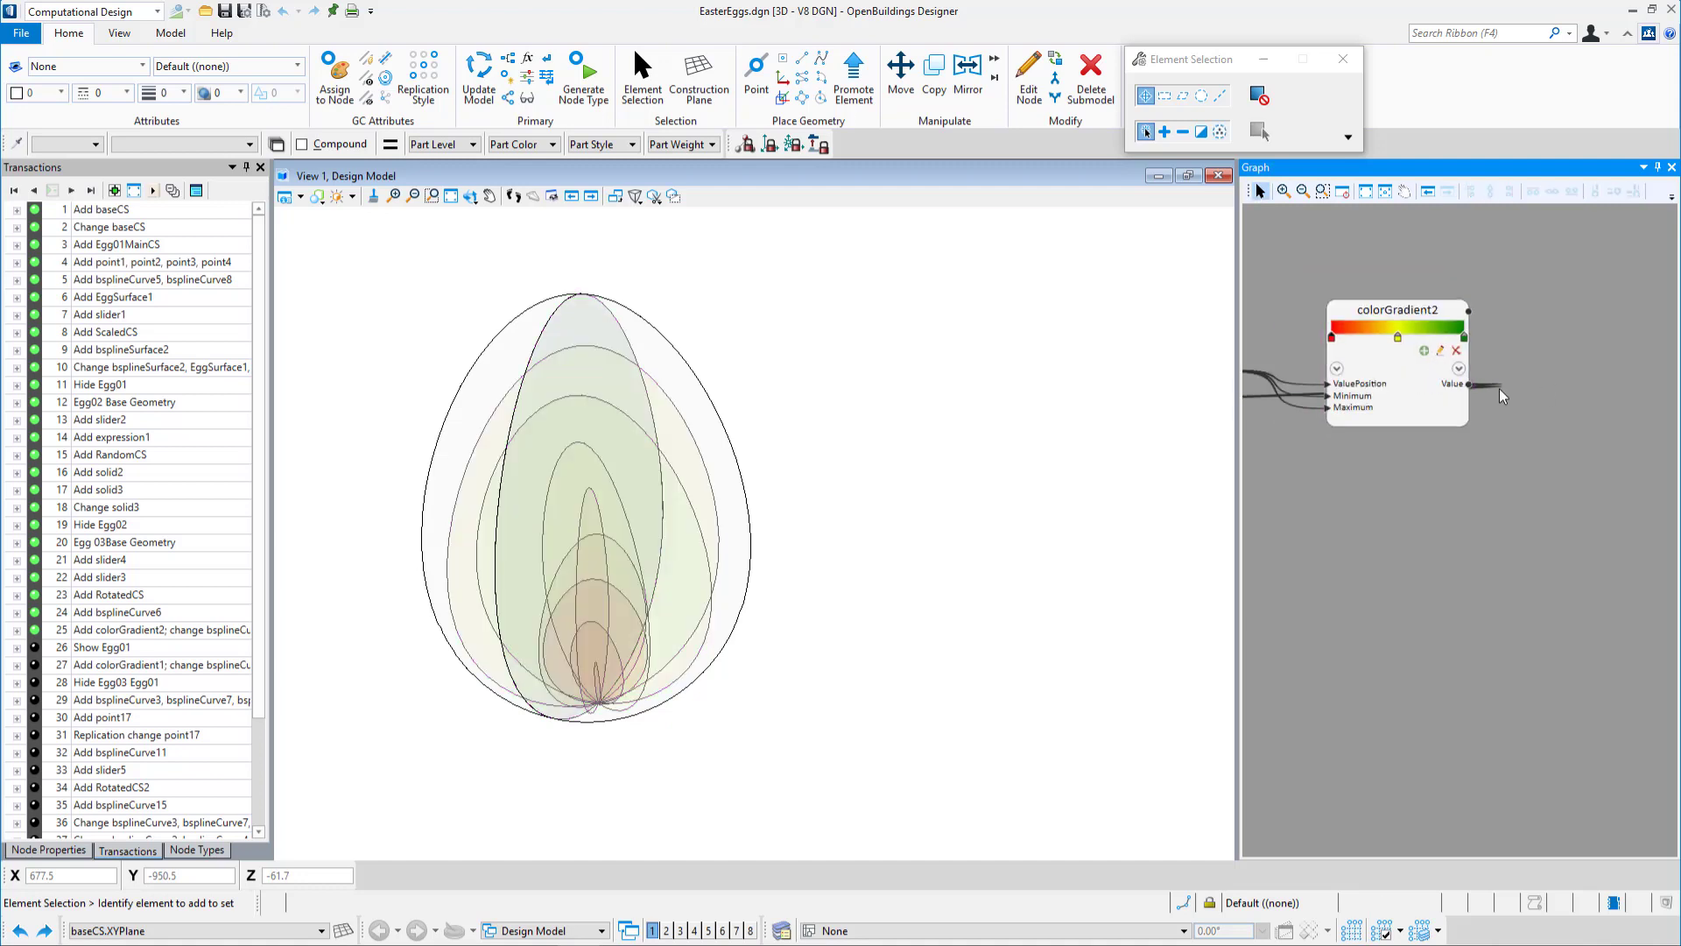
middle_drag(1497, 373, 1653, 406)
click(1405, 433)
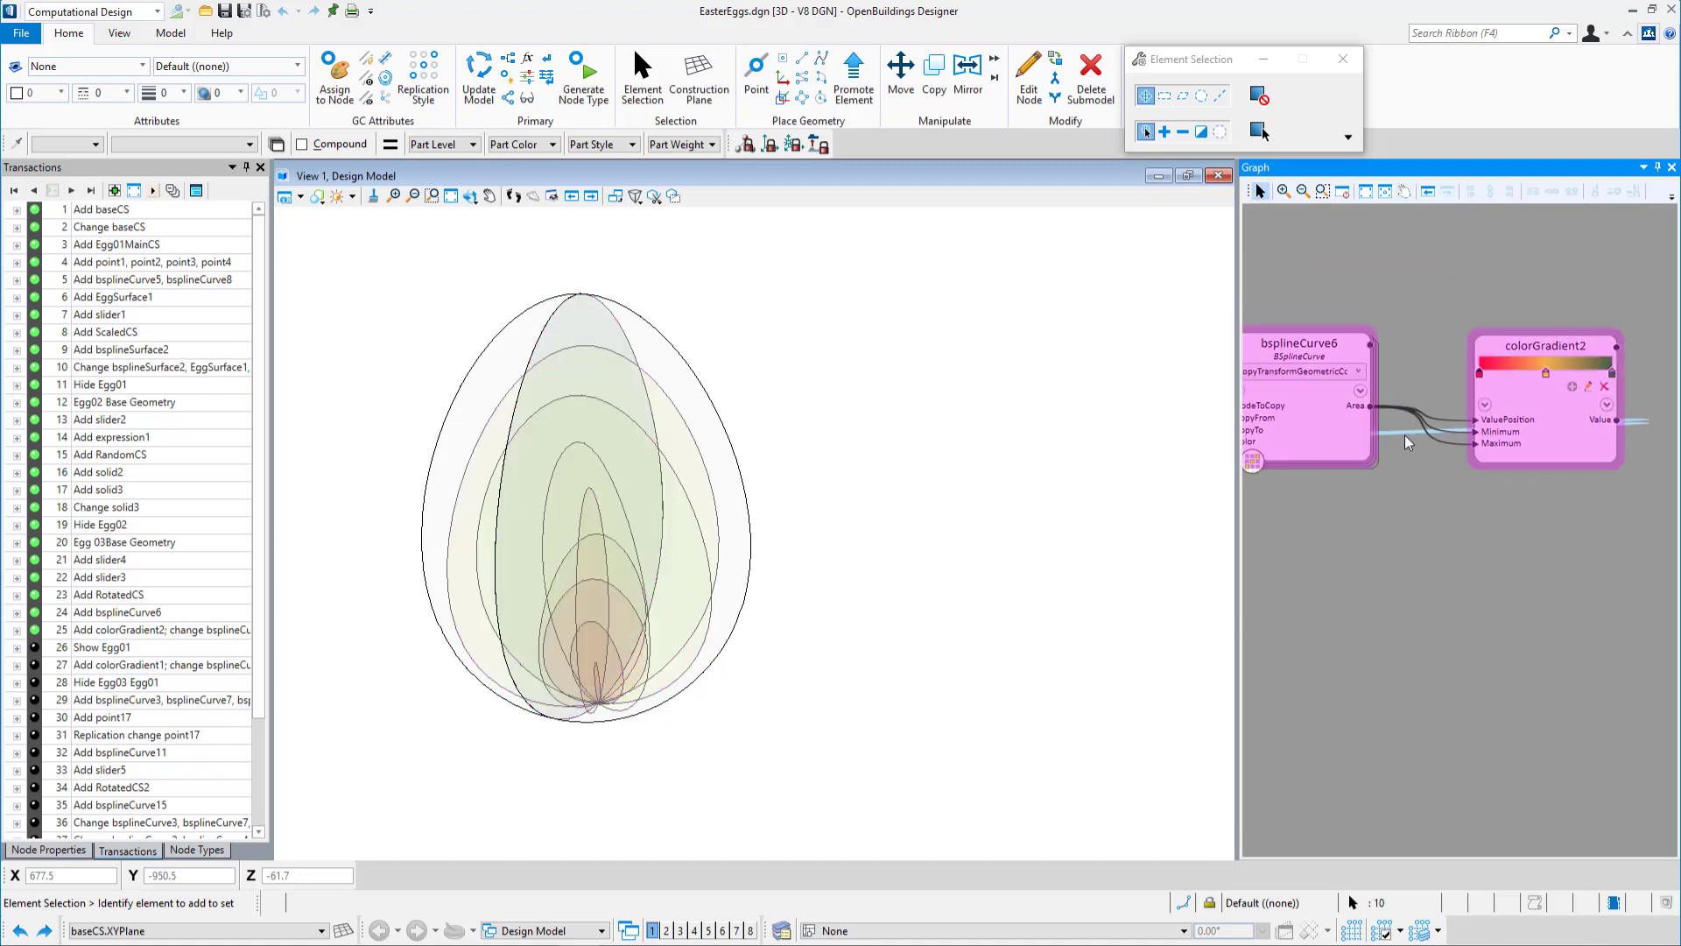
middle_drag(1385, 500, 1444, 513)
mouse_move(1304, 456)
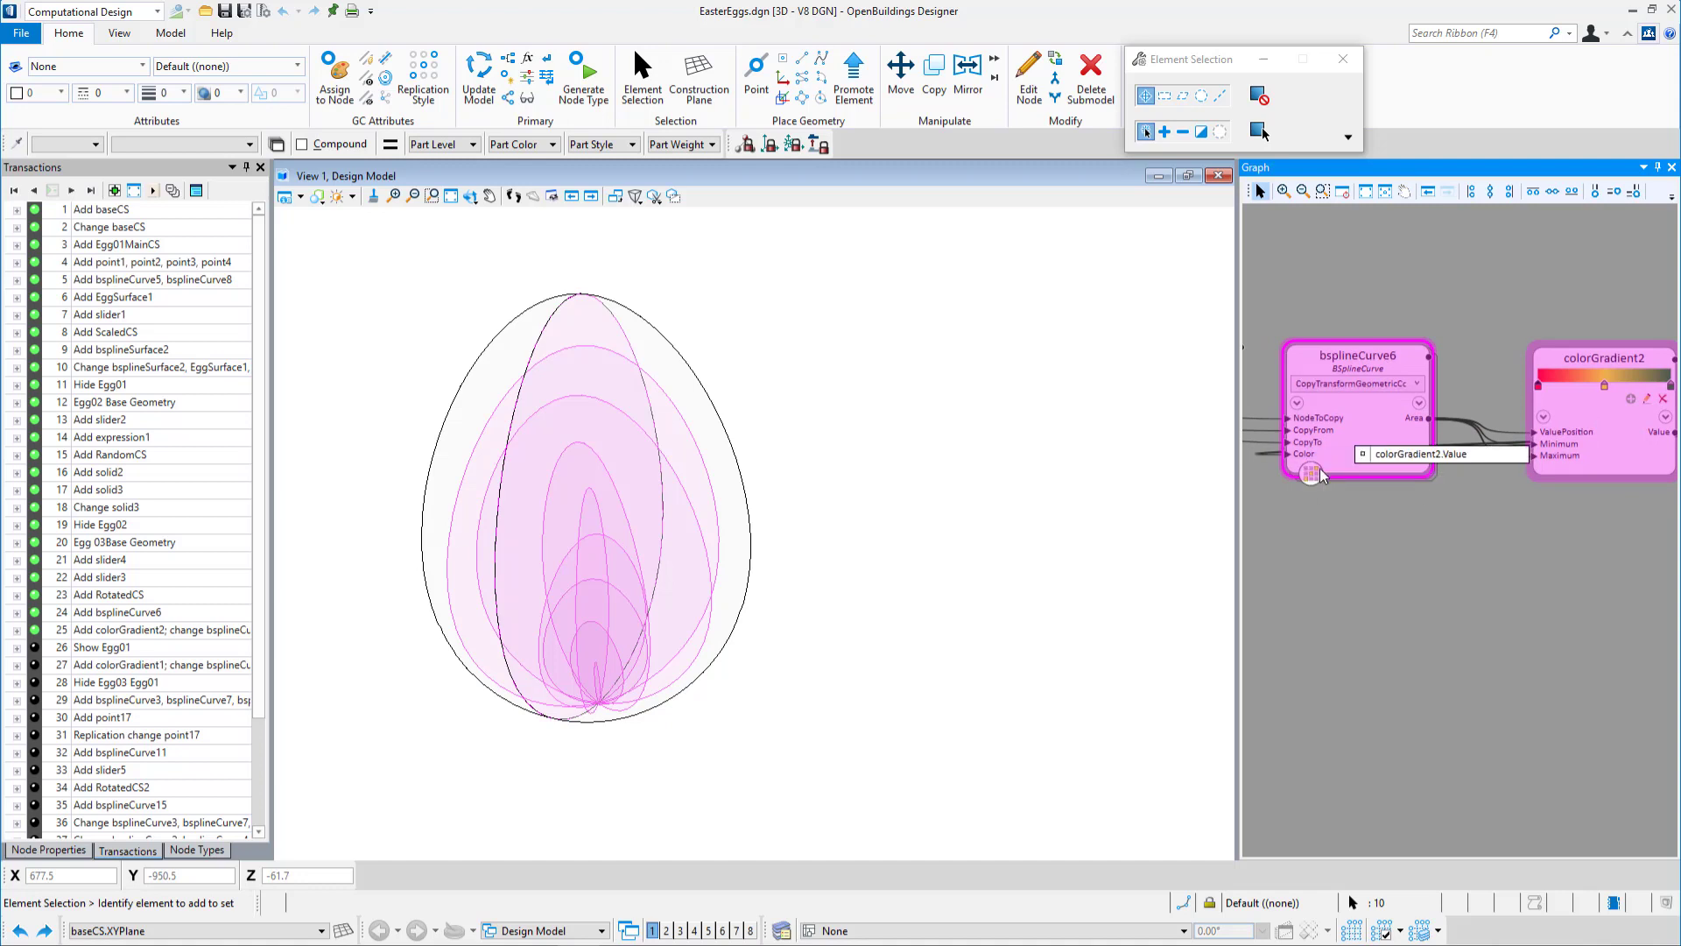
click(1374, 618)
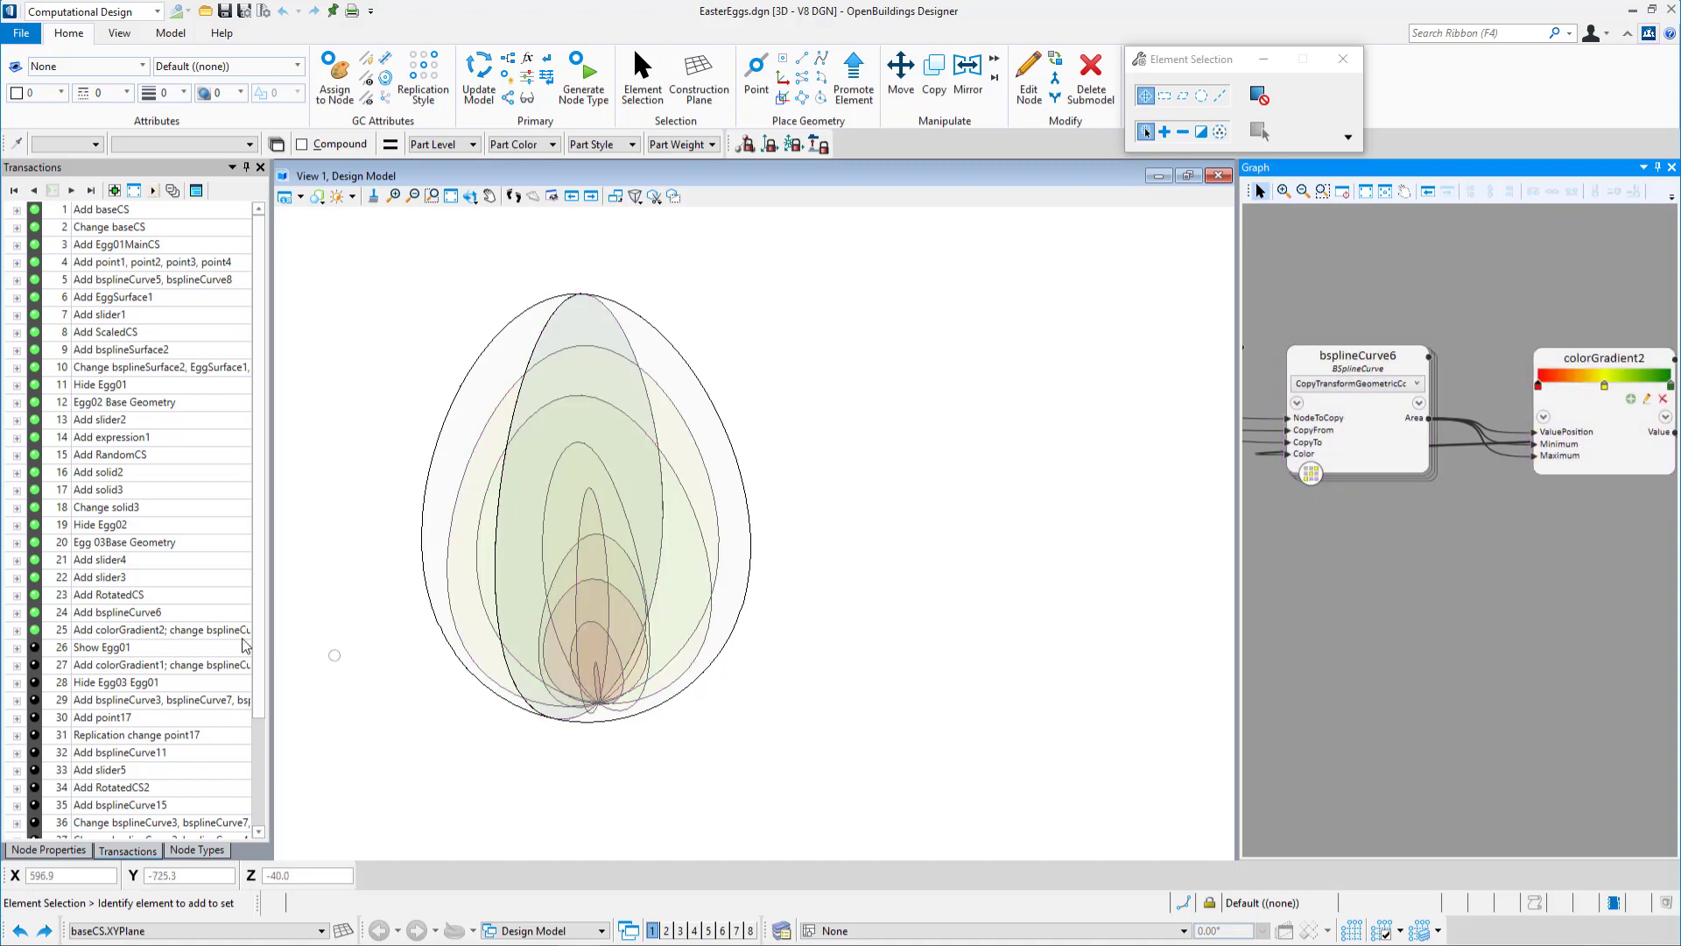
Replay transaction 26, Show Egg01, to display the first egg again.
click(36, 648)
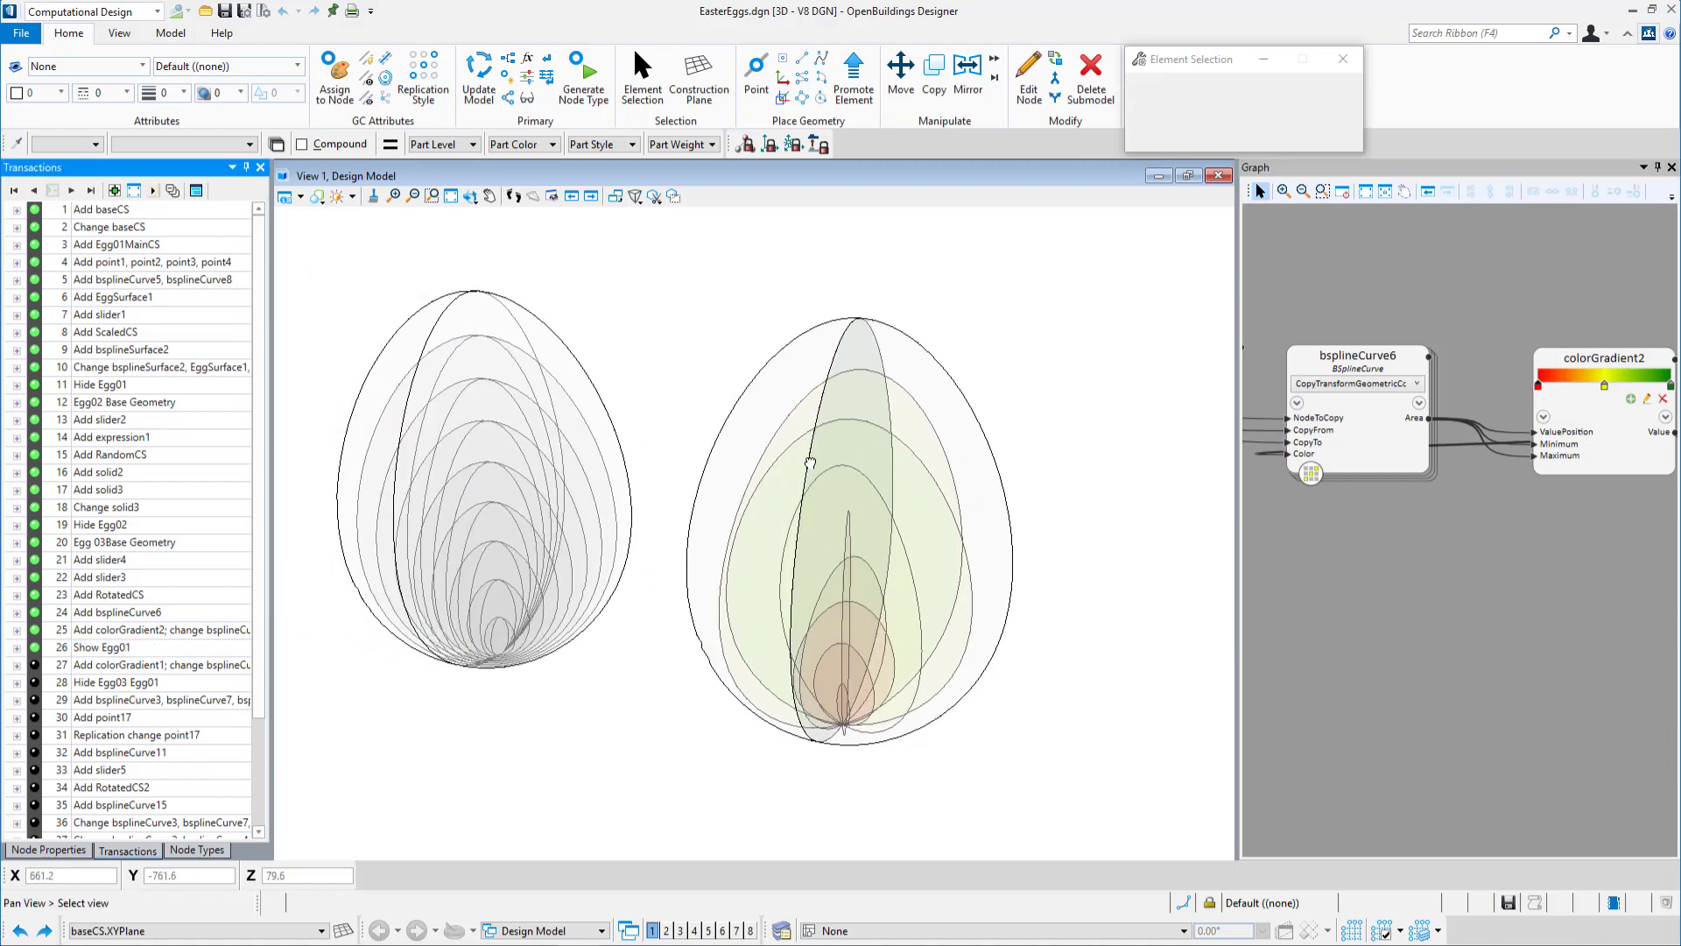
Replay transaction 27, which adds colorGradient1, and examine the gradient node fed by bsplineSurface2's Area output.
click(36, 665)
scroll(132, 675, down, 1)
scroll(1410, 412, down, 5)
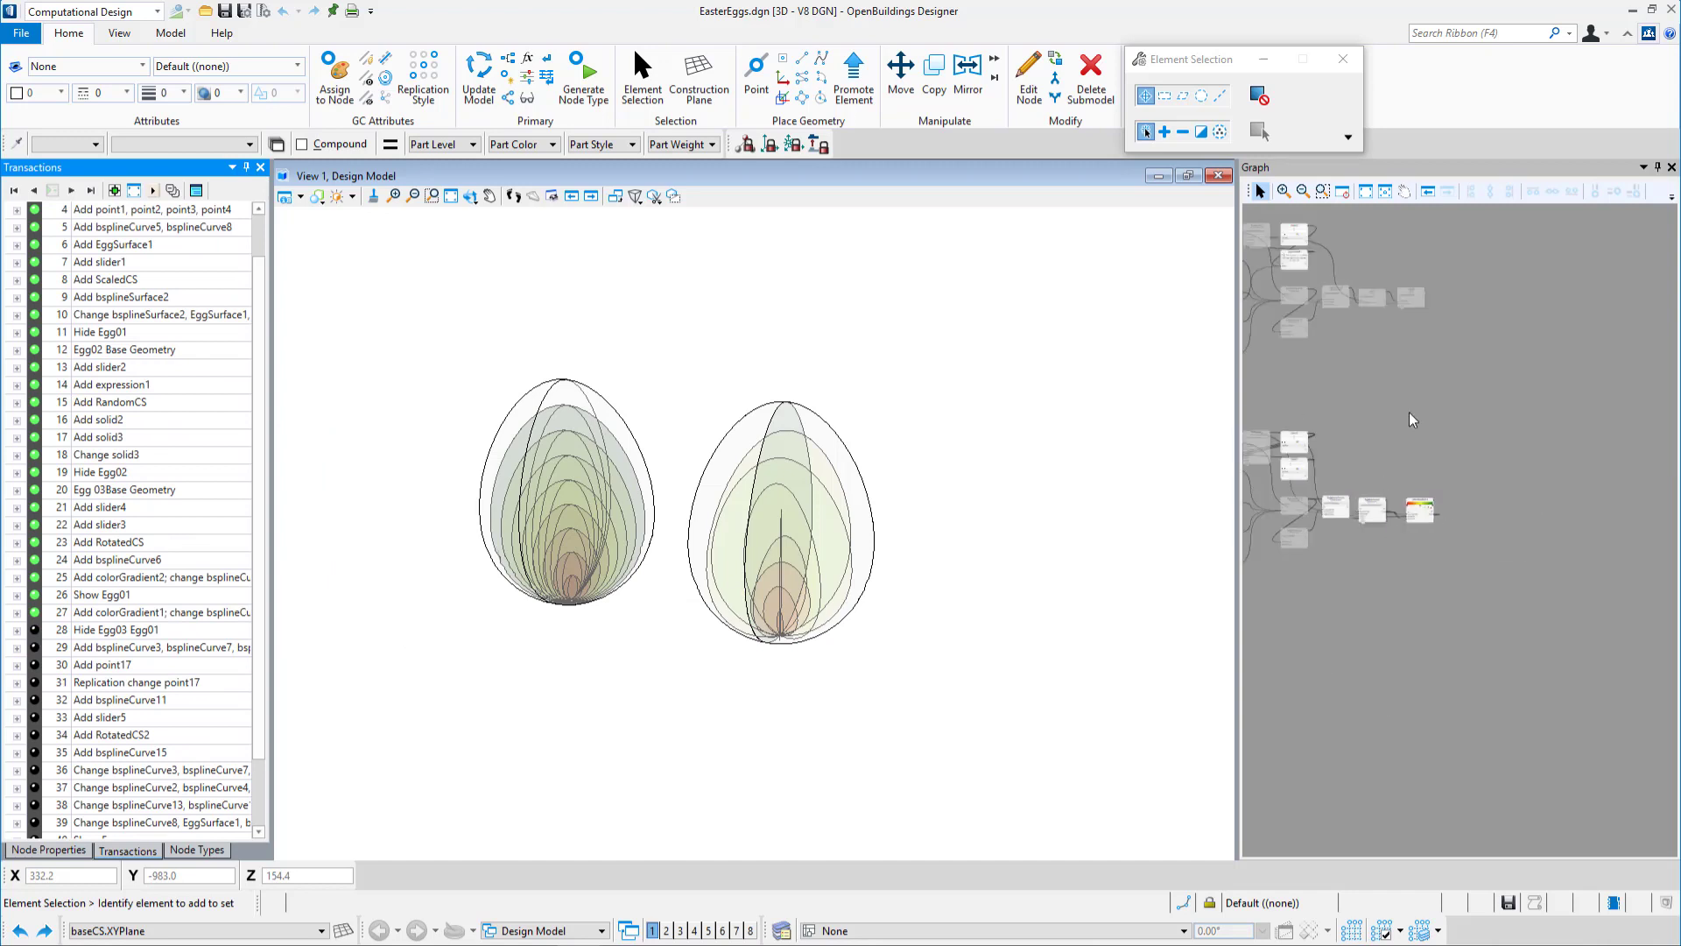
scroll(1514, 393, up, 5)
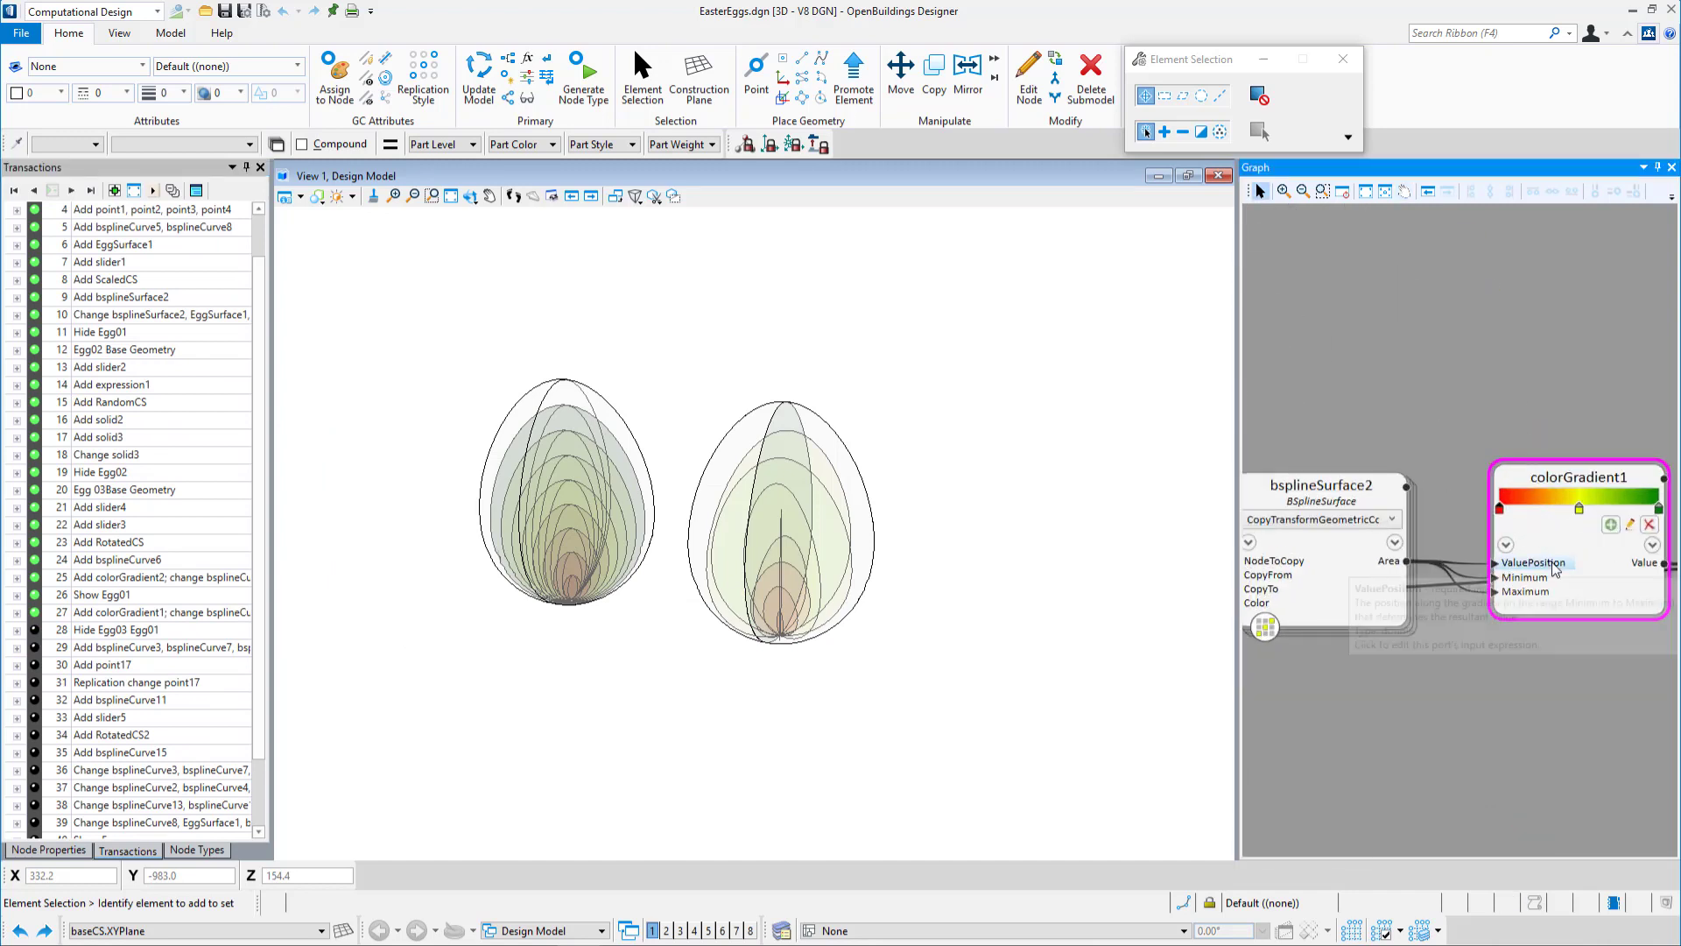
Replay transactions 28 to 30 to hide Egg03 and Egg01, add the fourth egg's base geometry and add point17.
click(35, 647)
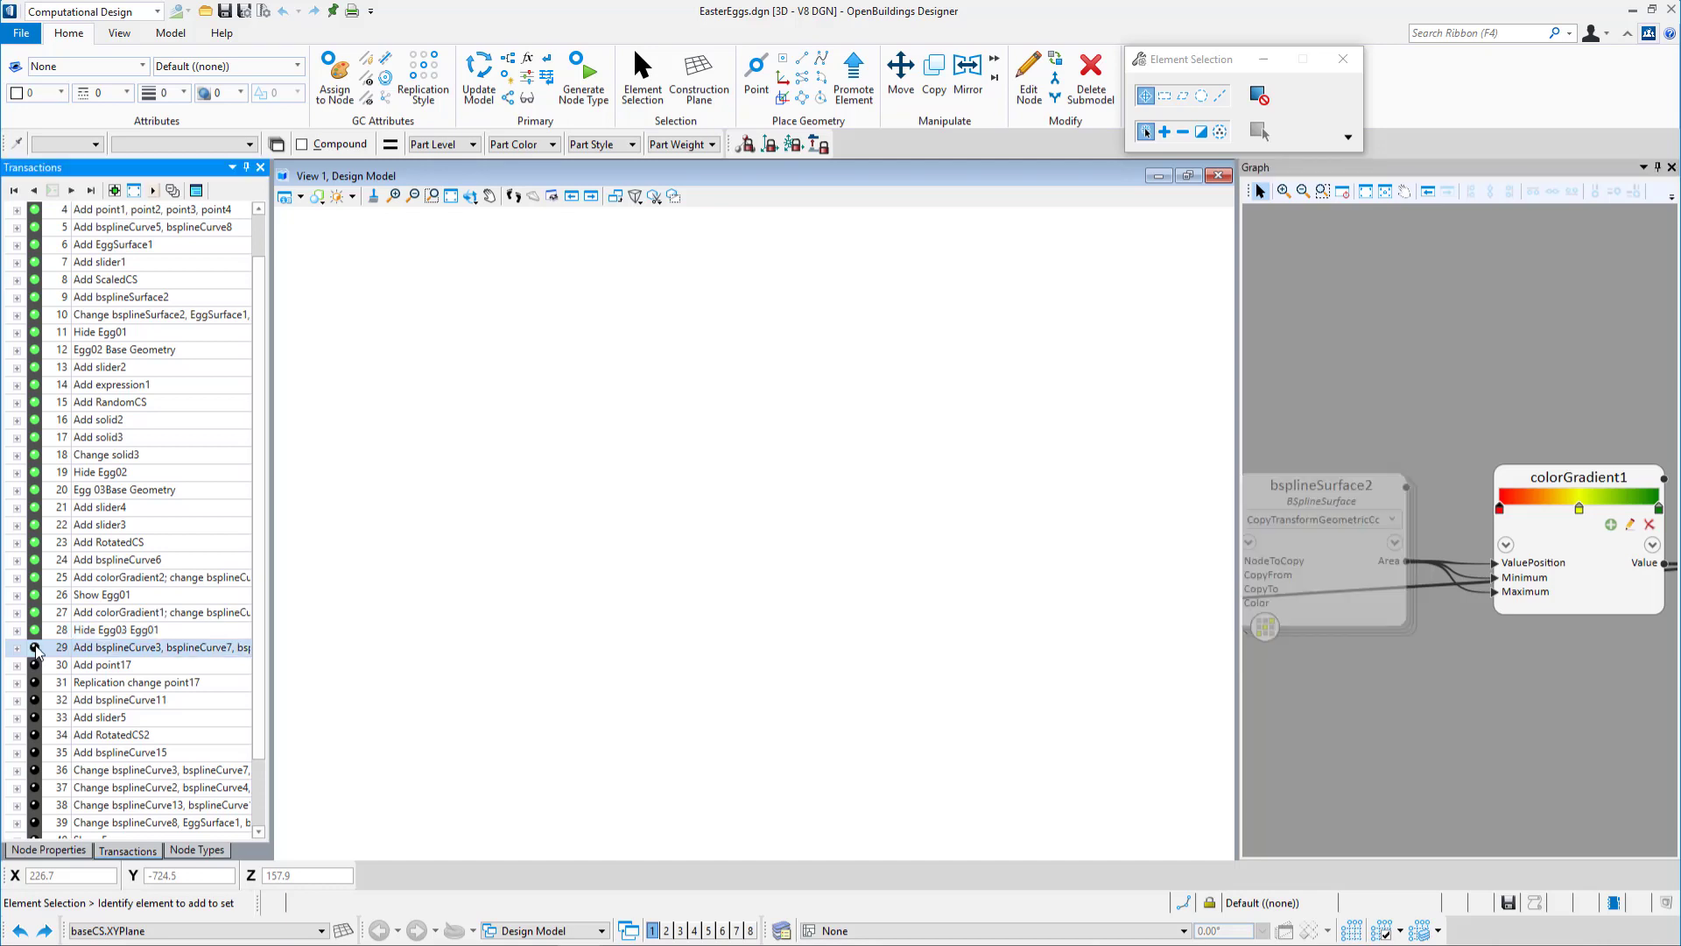
click(35, 647)
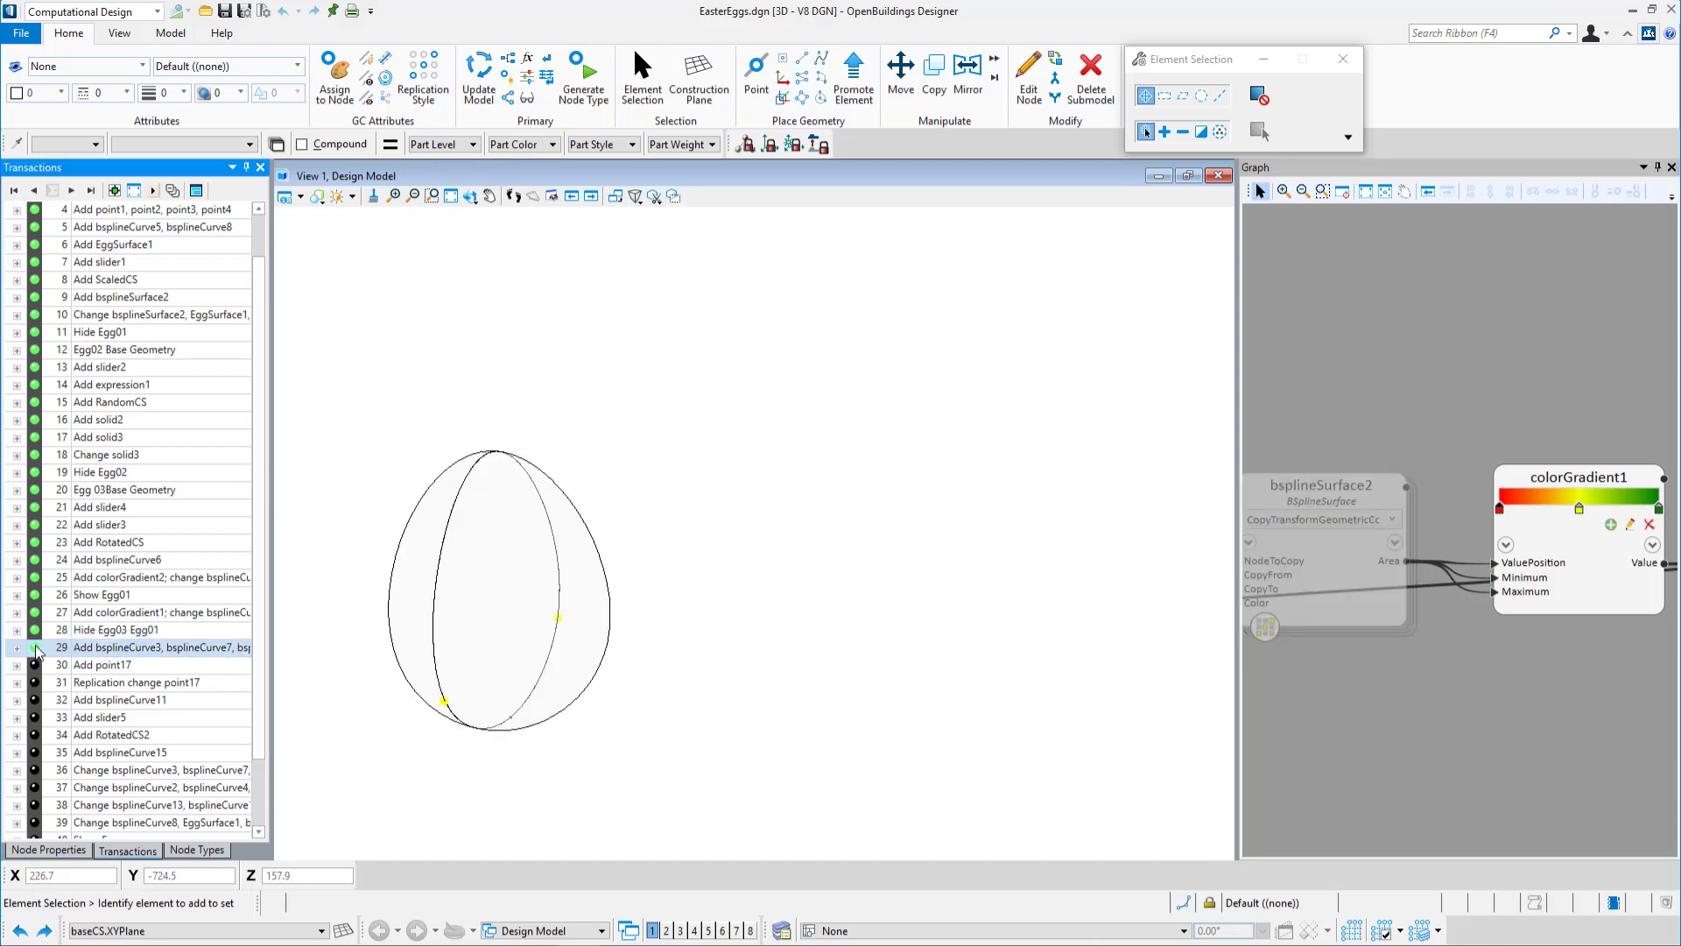
click(35, 664)
click(35, 664)
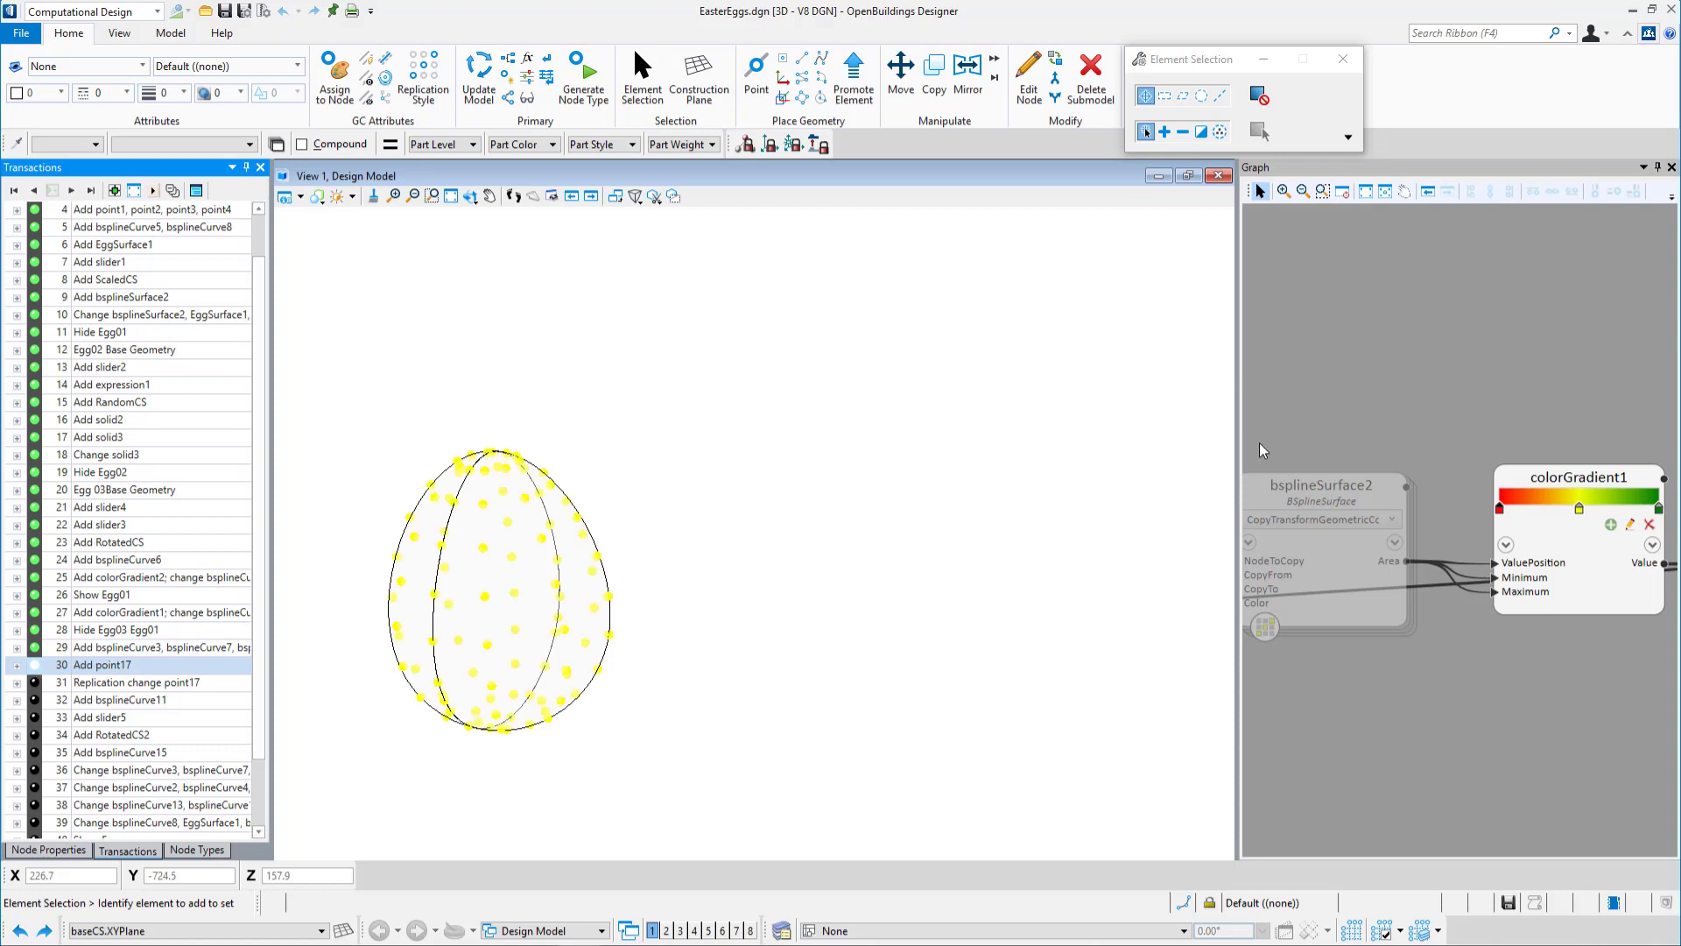
Examine point17's ByUVParametersOnSurface technique and the Series expression that drives its U input.
scroll(1358, 769, up, 3)
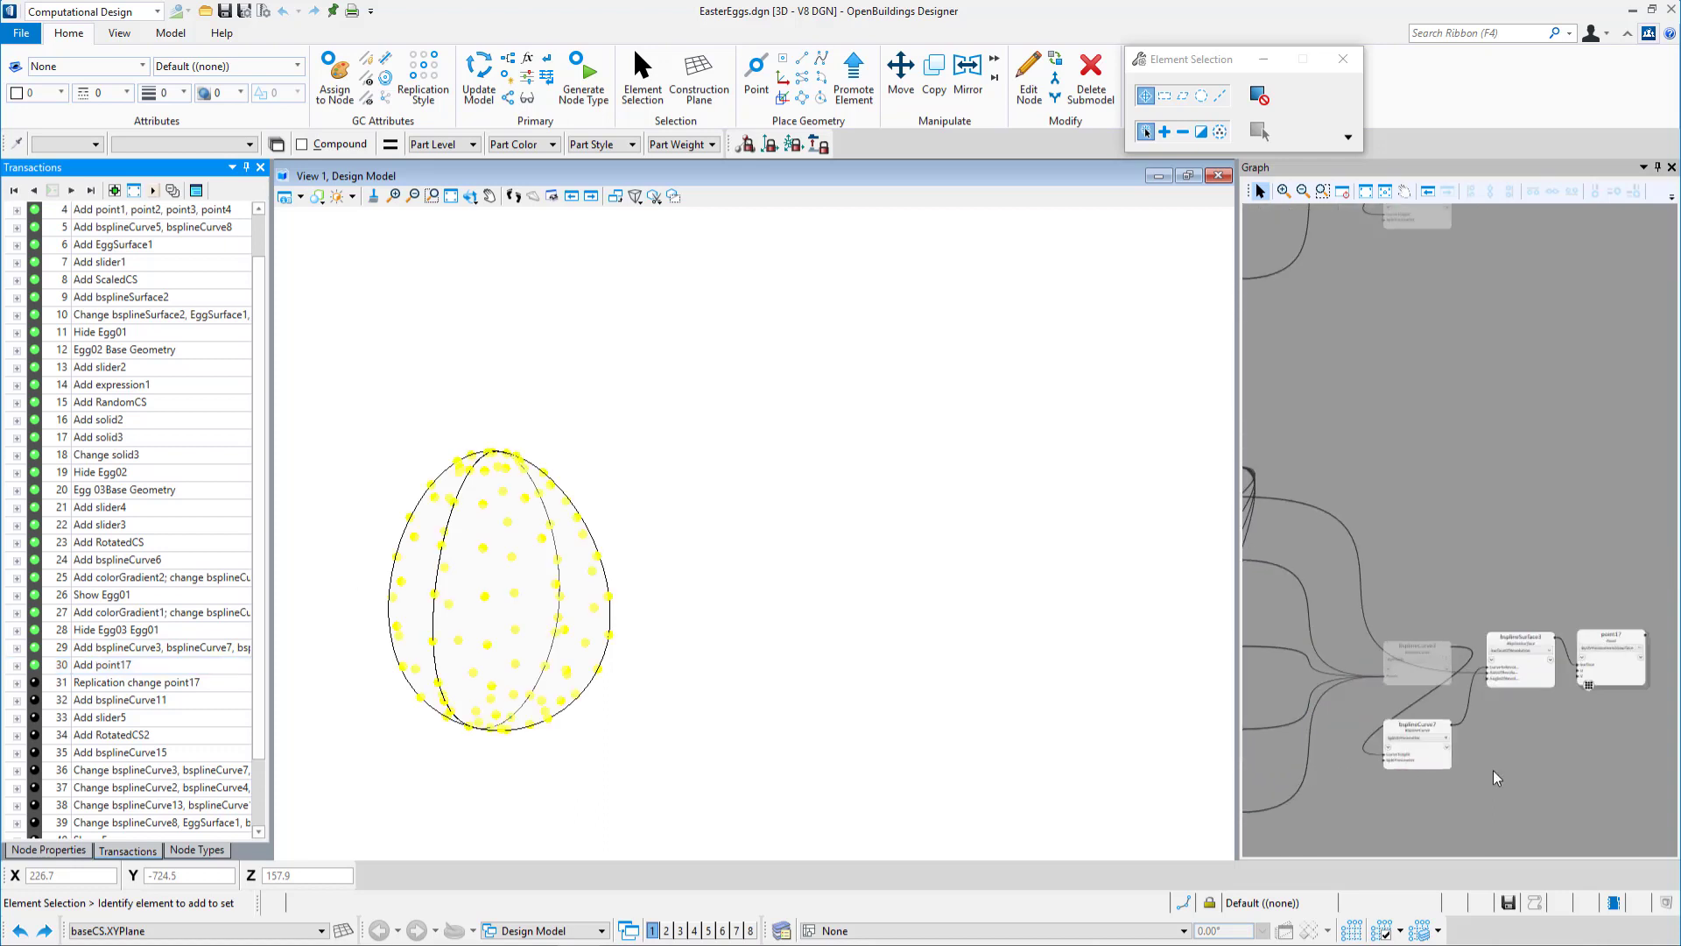
scroll(1494, 770, up, 1)
middle_drag(1611, 545, 1367, 433)
scroll(1367, 433, up, 1)
scroll(1489, 438, up, 2)
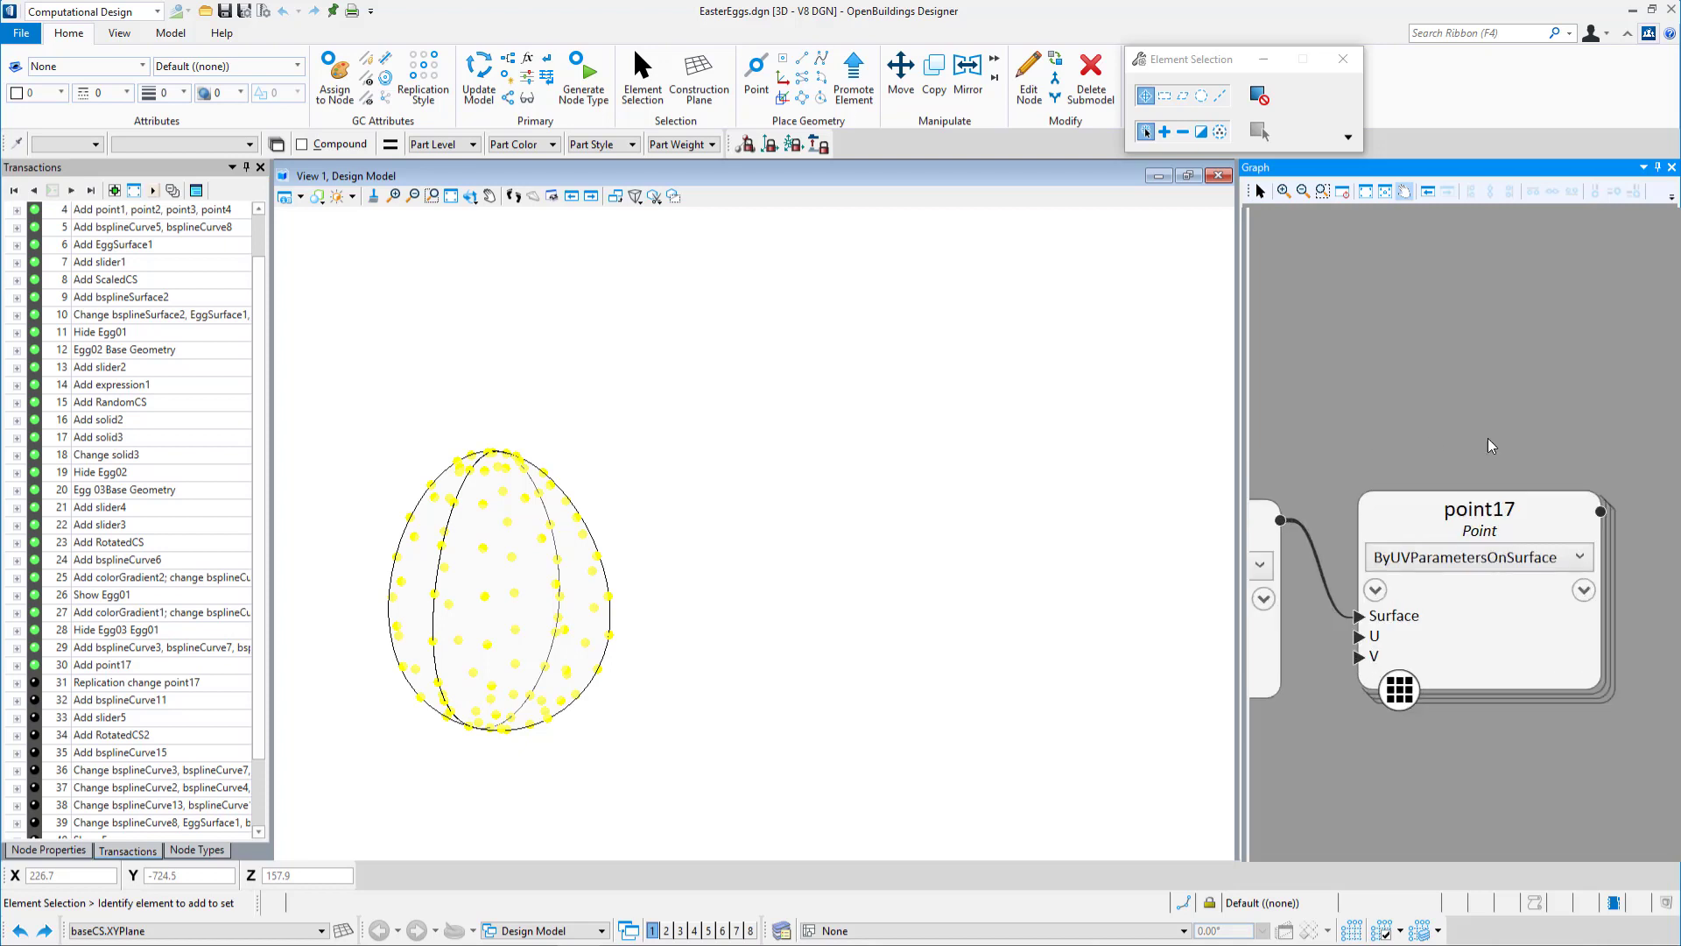
mouse_move(1454, 559)
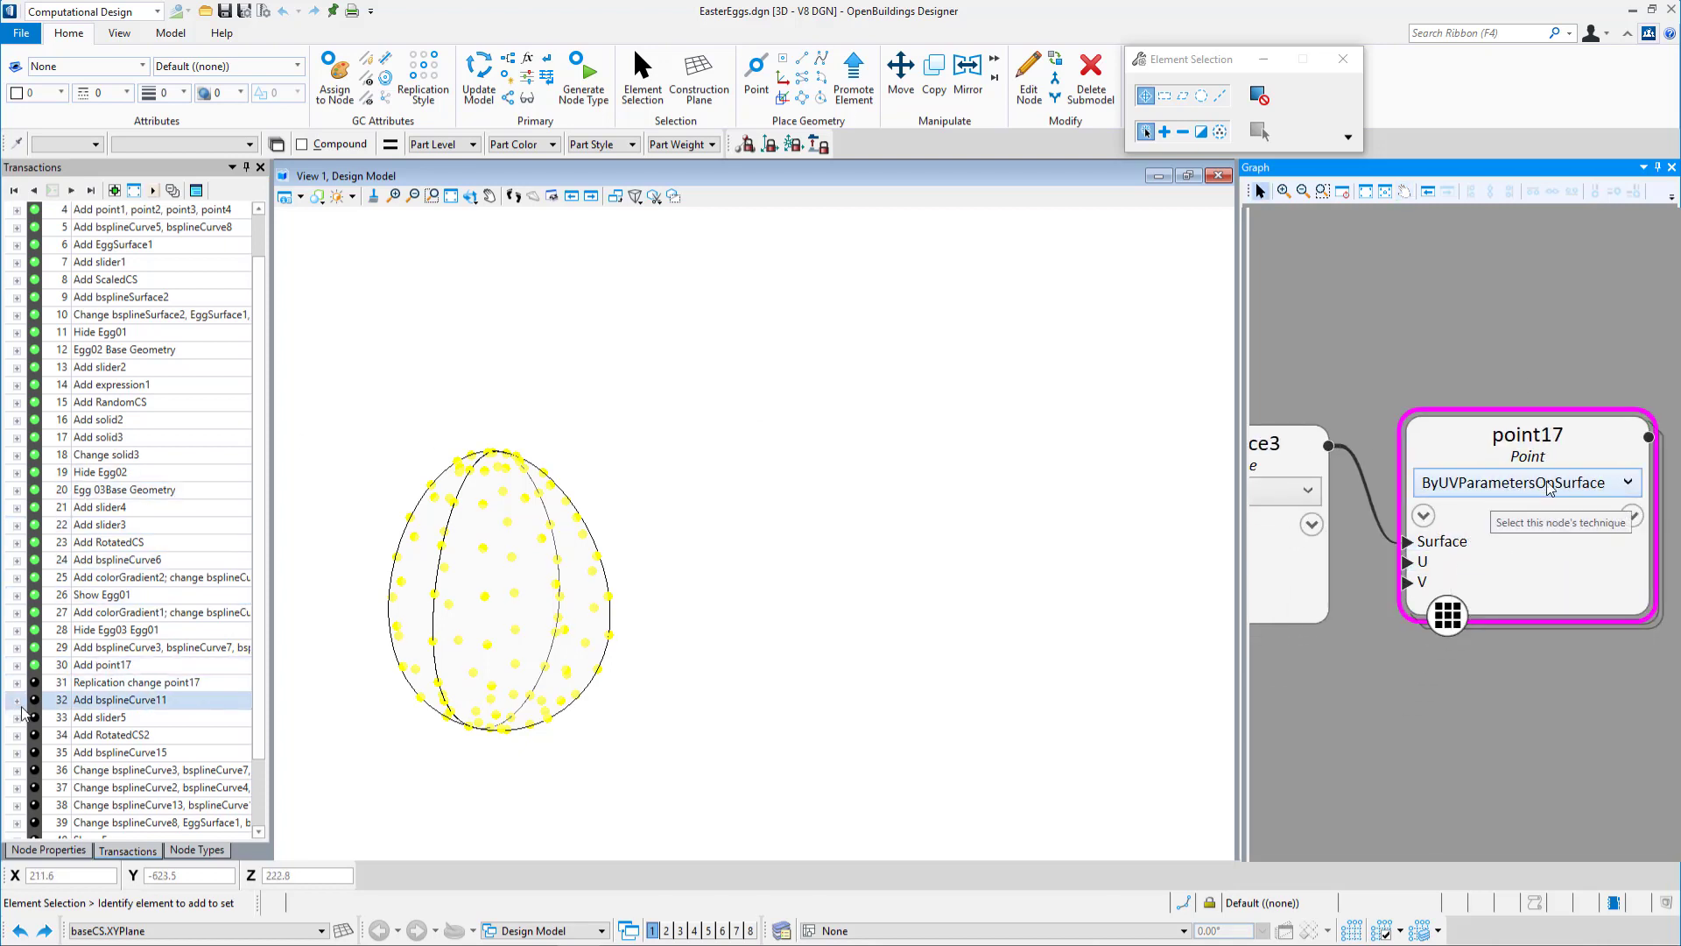
middle_drag(1520, 370, 1435, 320)
mouse_move(1391, 512)
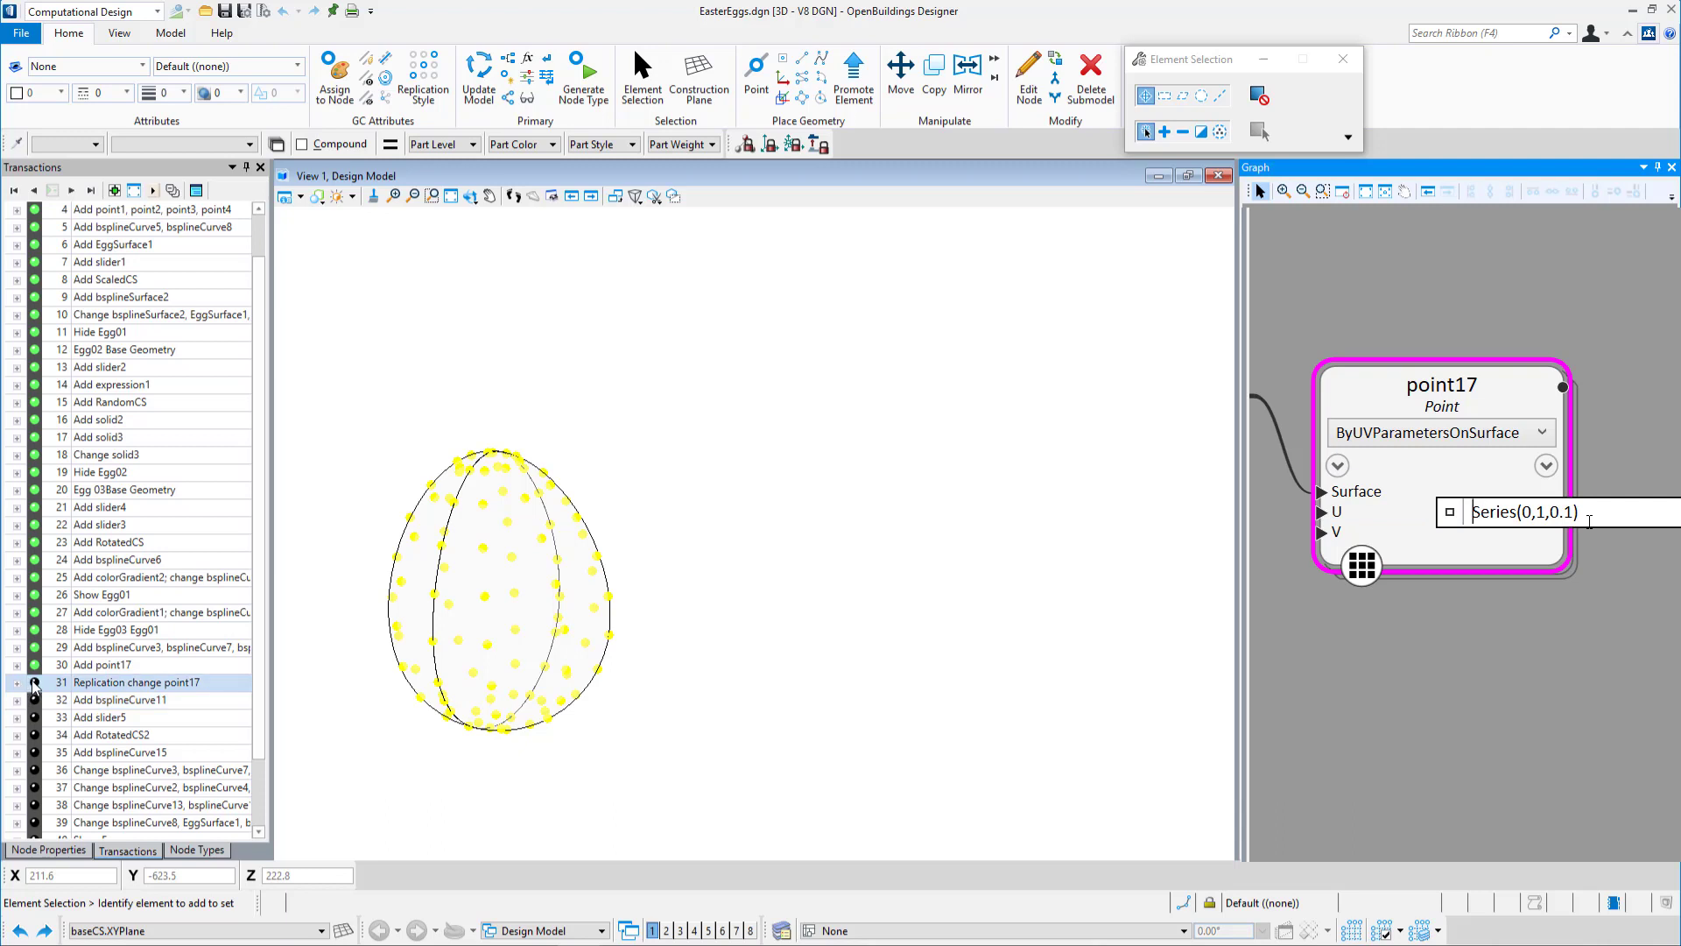
Replay transaction 31, the replication change of point17, and switch the point's replication style back and forth to compare both point layouts.
click(35, 682)
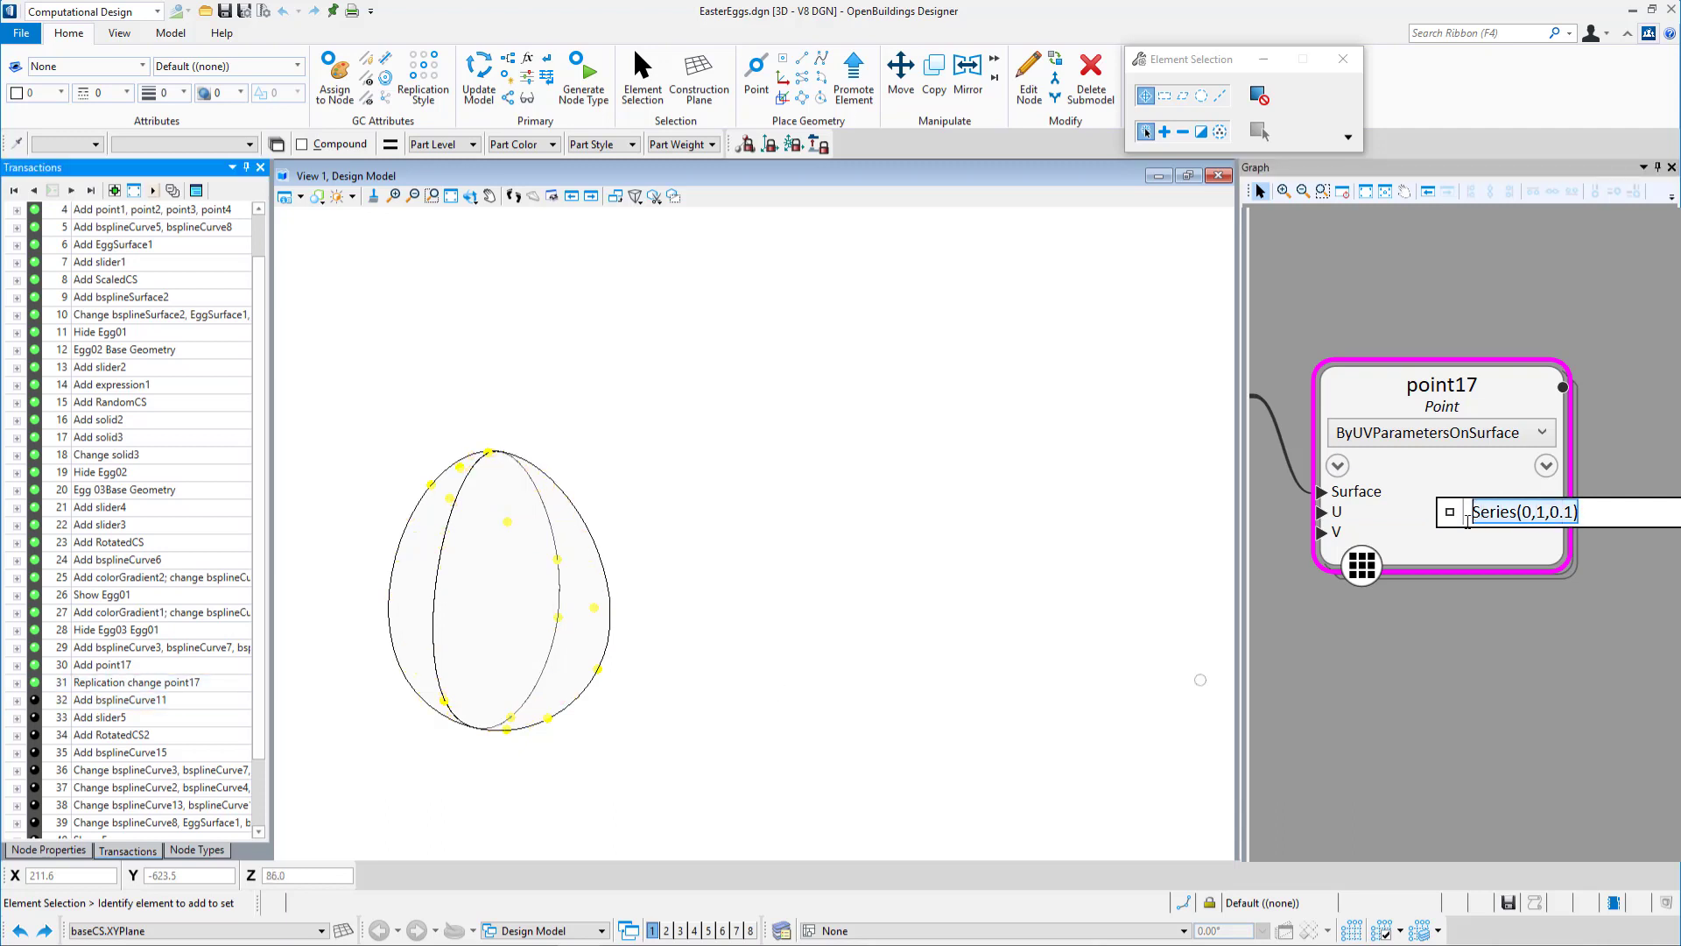
click(1363, 565)
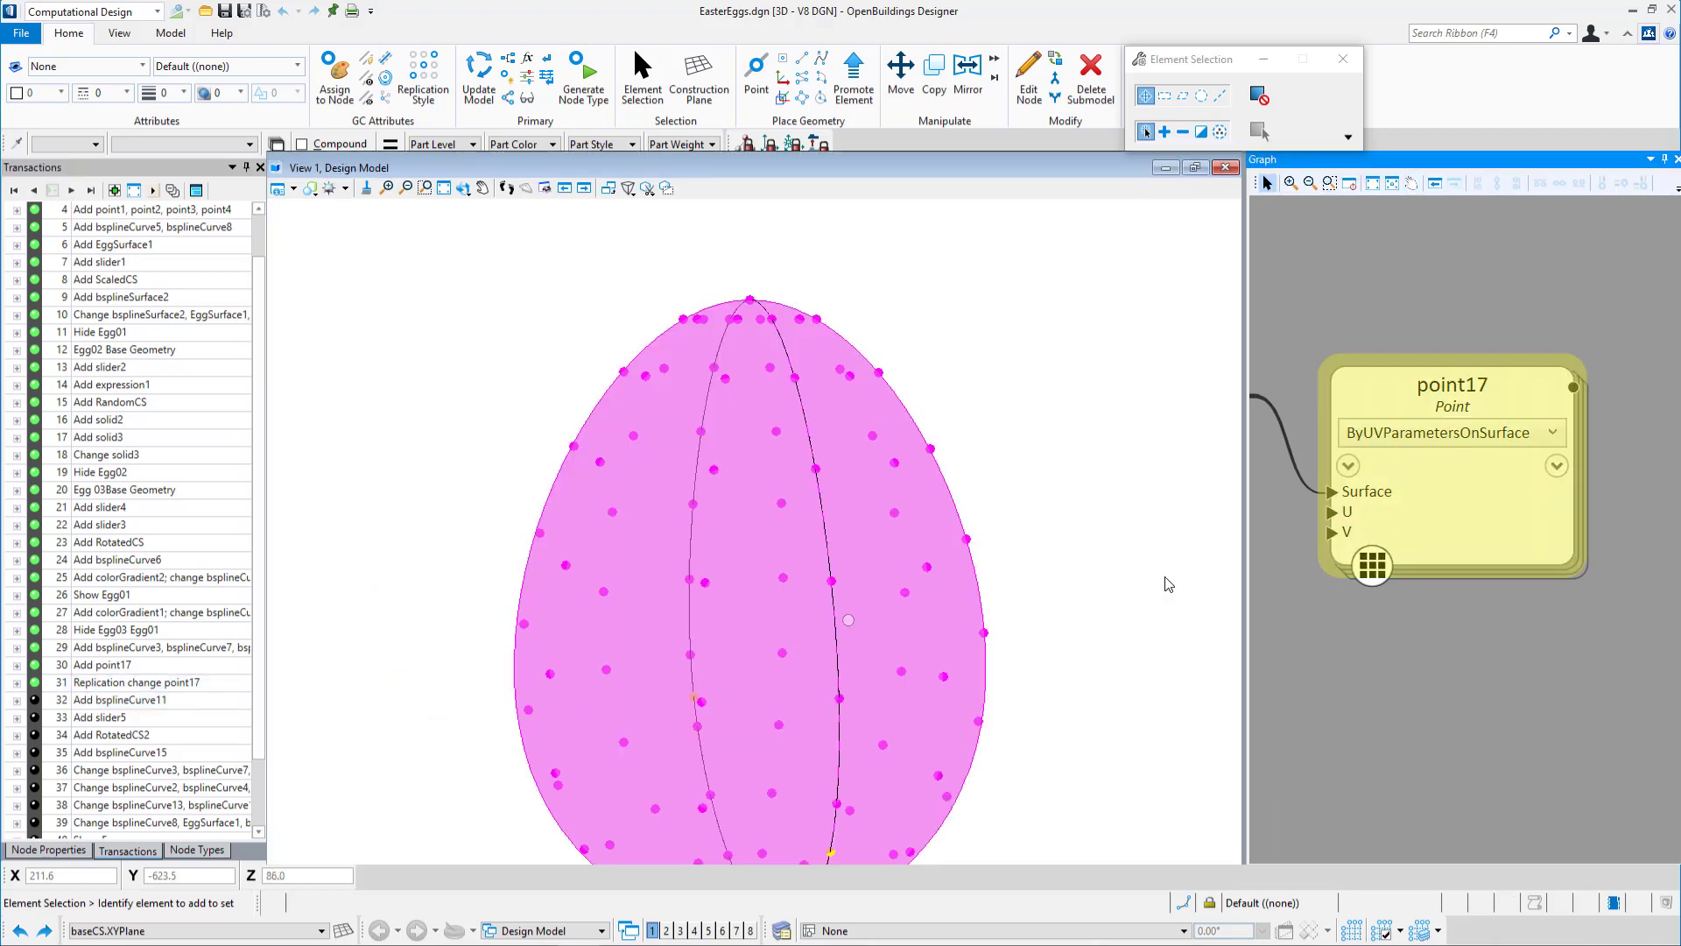
right_click(1381, 567)
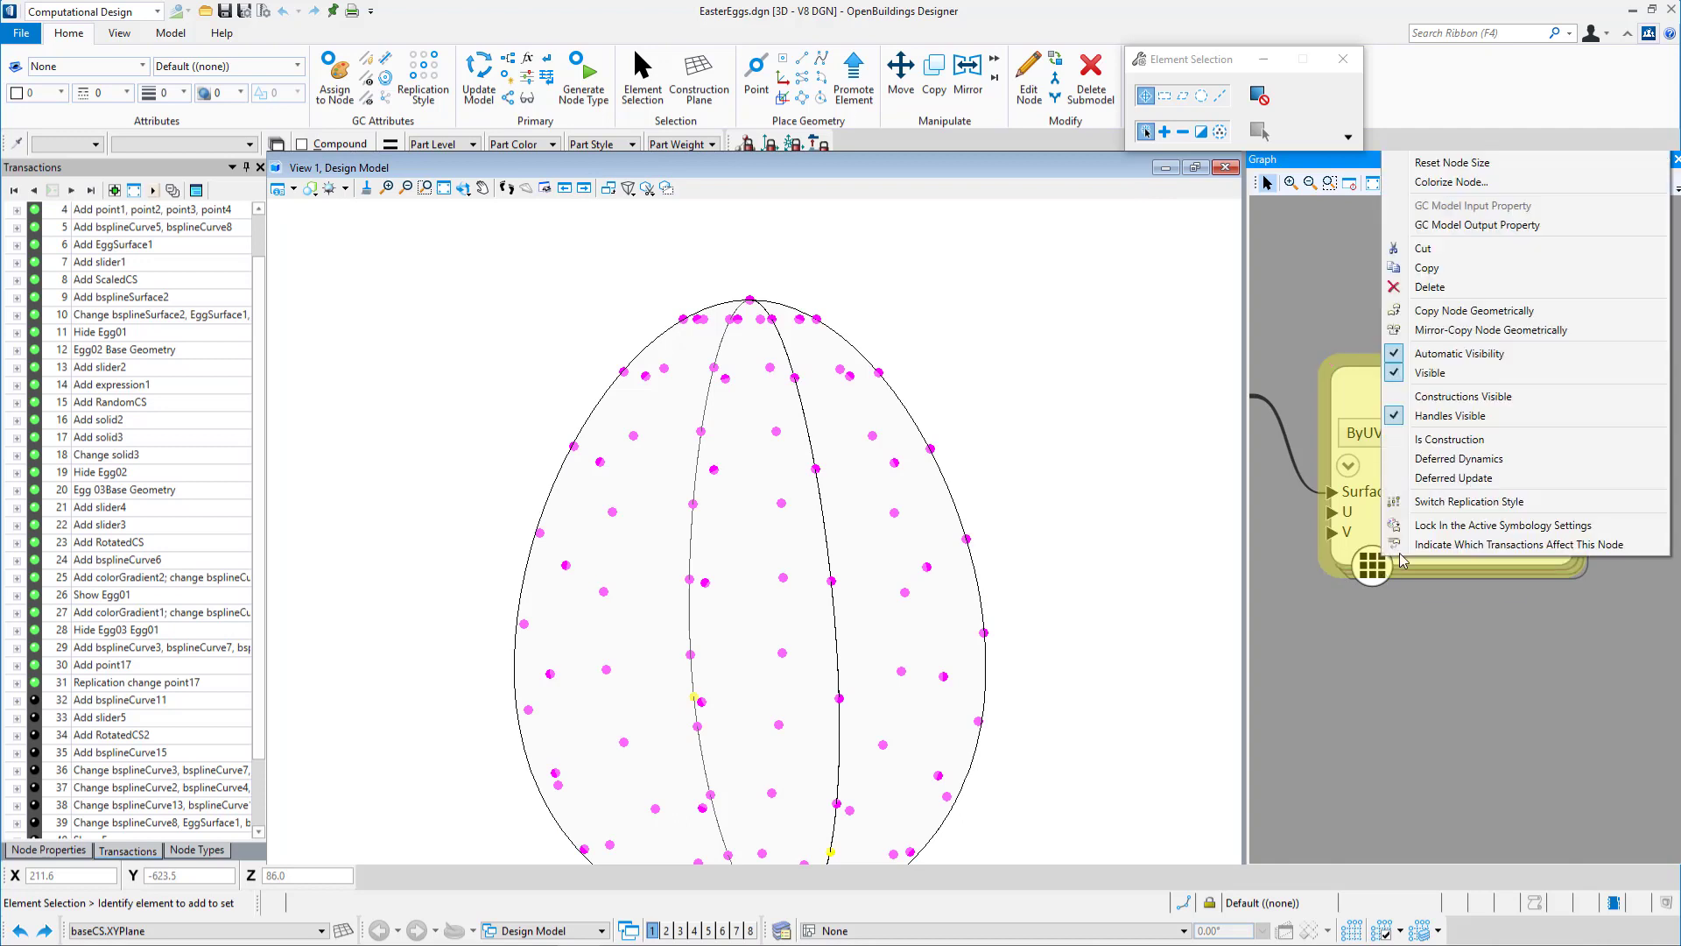
click(1459, 503)
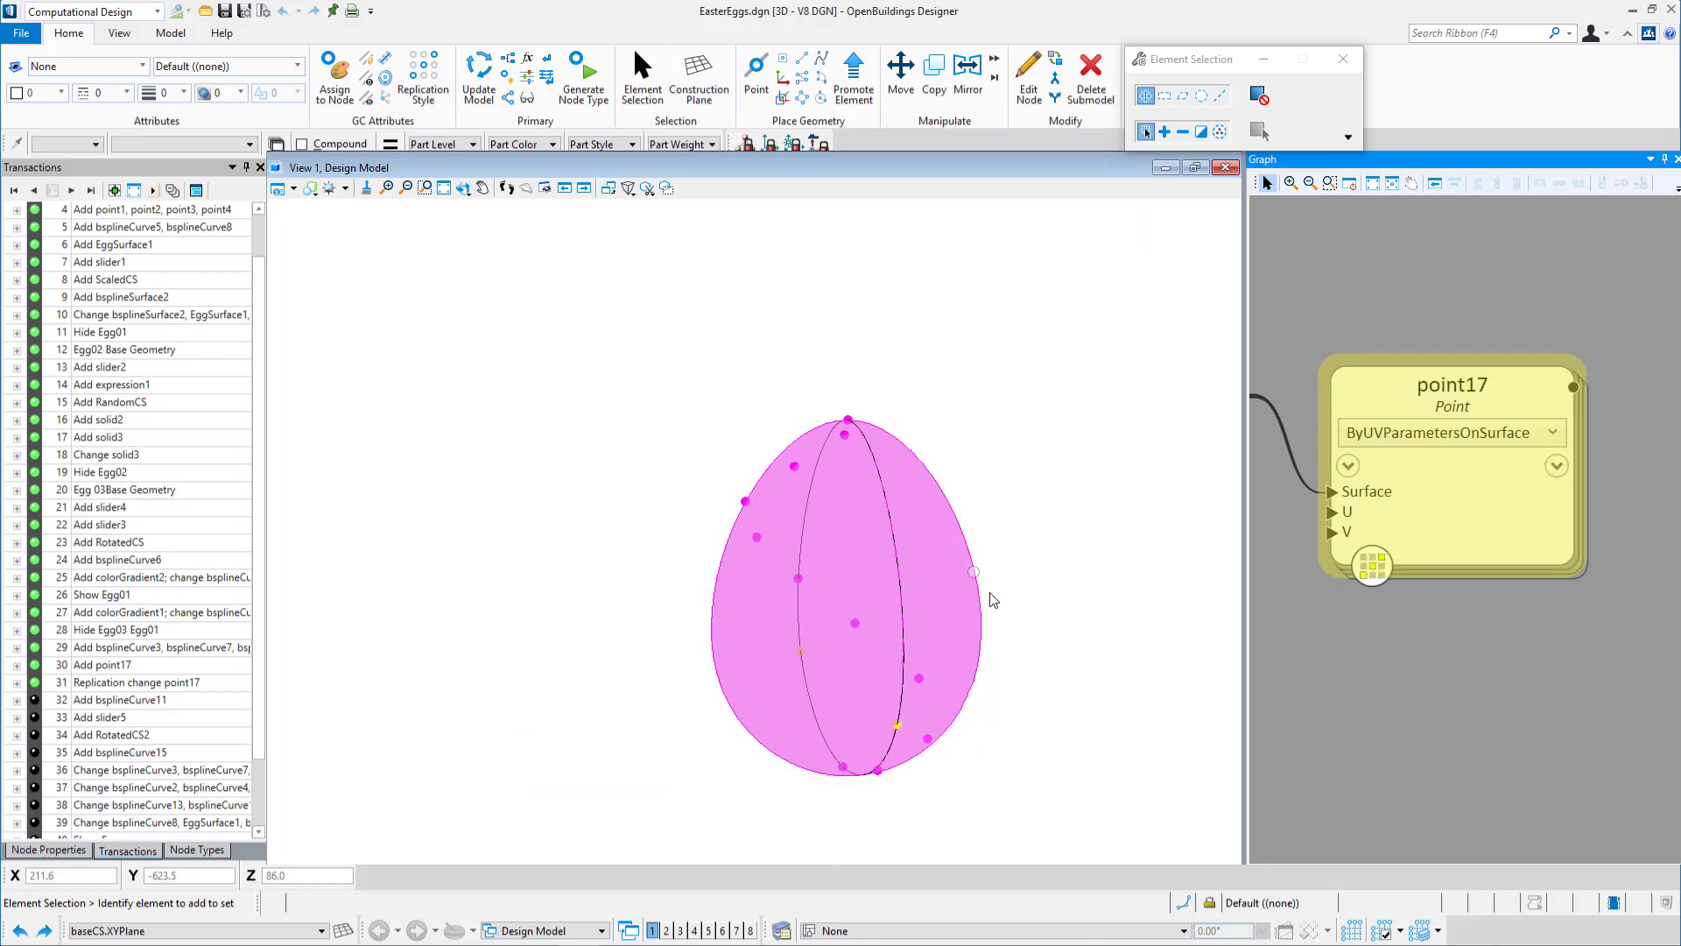
shift+middle_drag(574, 656, 1066, 641)
Replay transactions 32 to 35 to add bsplineCurve11, slider5, RotatedCS2 and bsplineCurve15 to the fourth egg.
click(35, 717)
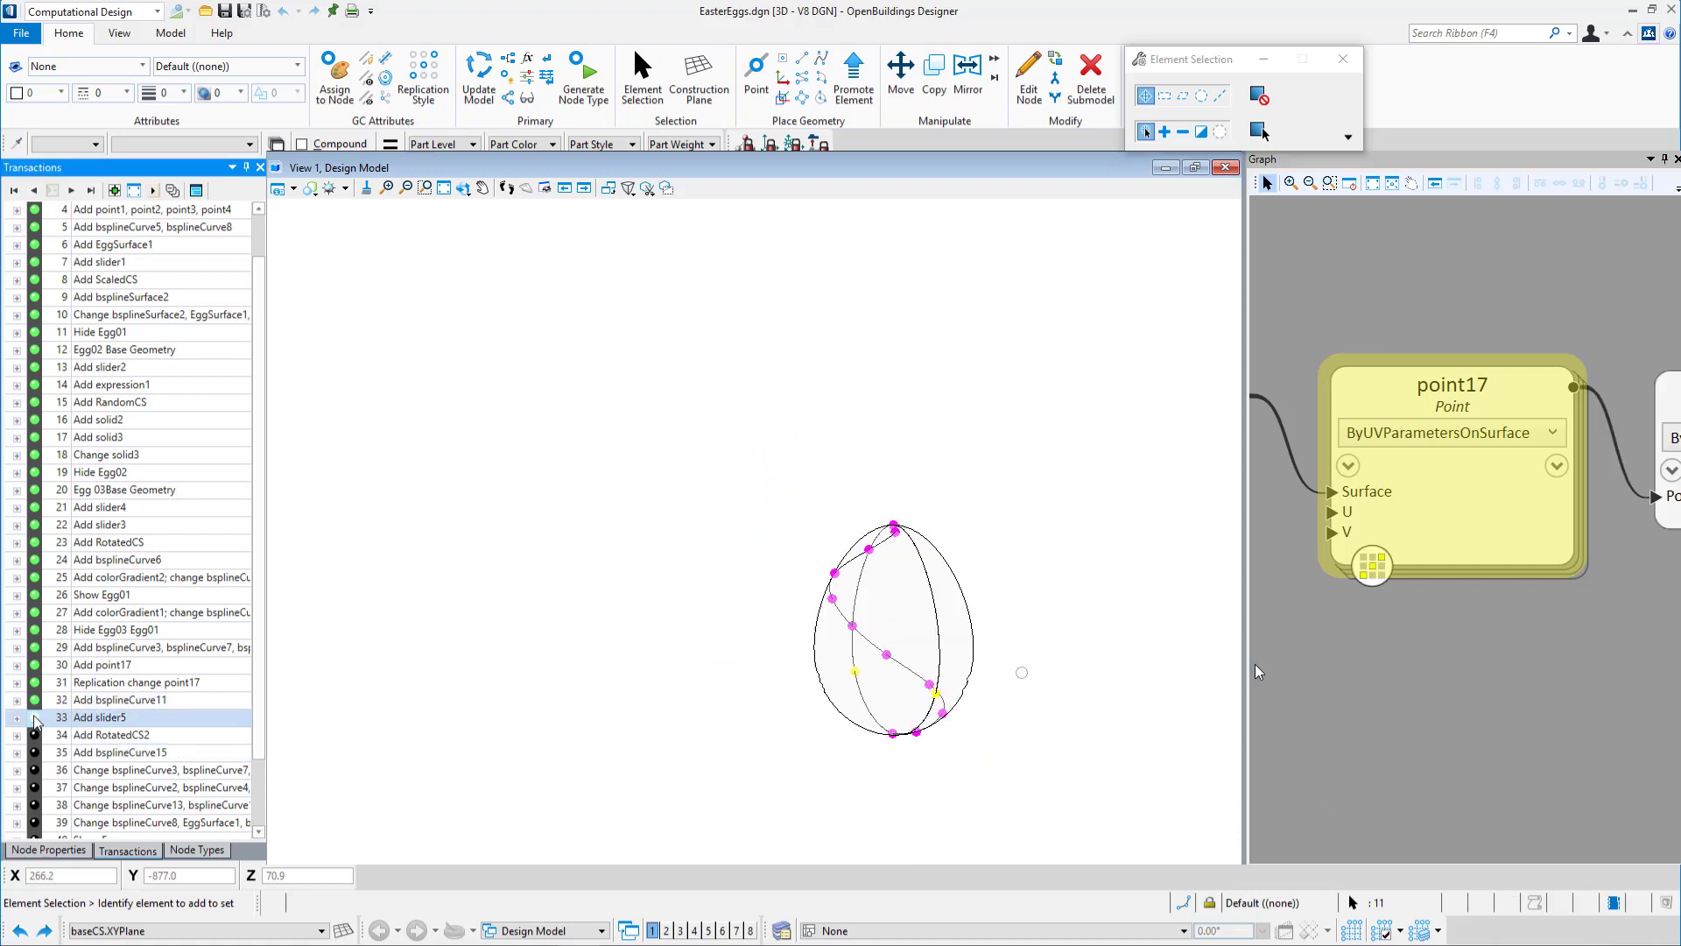
click(35, 735)
shift+middle_drag(552, 711, 1026, 703)
middle_drag(1511, 661, 1580, 678)
scroll(1418, 638, down, 4)
click(34, 754)
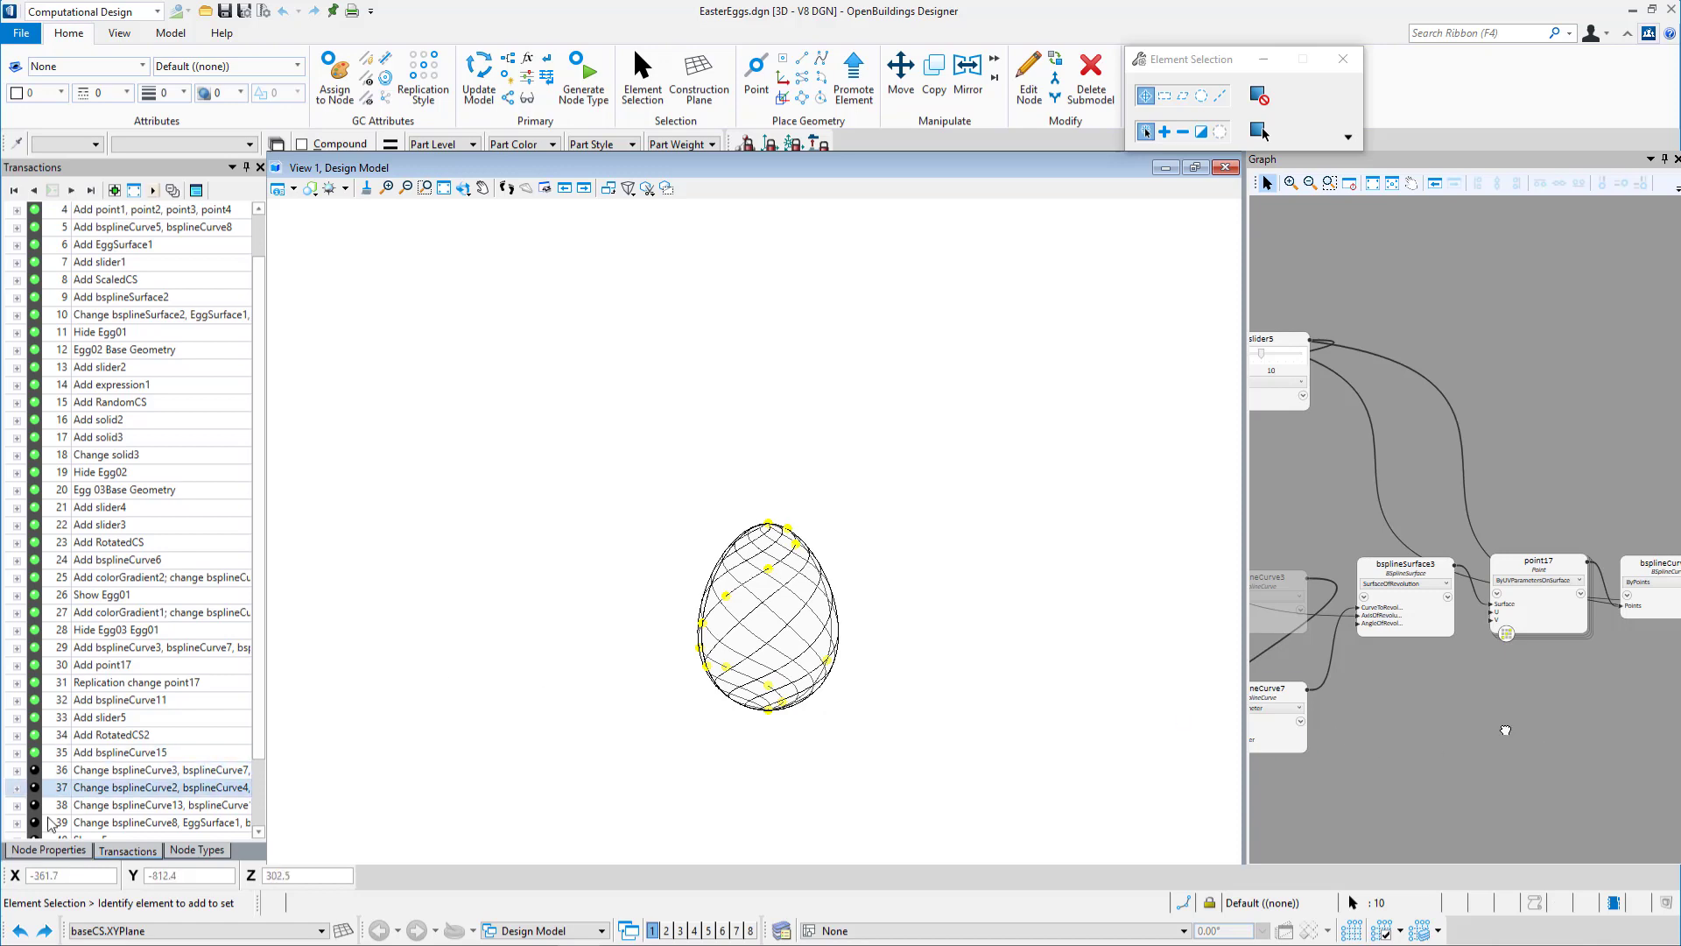
Examine bsplineCurve15's copy-transform inputs, including the CopyTo expression, and inspect the resulting curves on the egg.
middle_drag(1505, 727, 1312, 722)
middle_drag(1653, 666, 1601, 683)
scroll(1626, 632, up, 3)
scroll(1627, 633, up, 1)
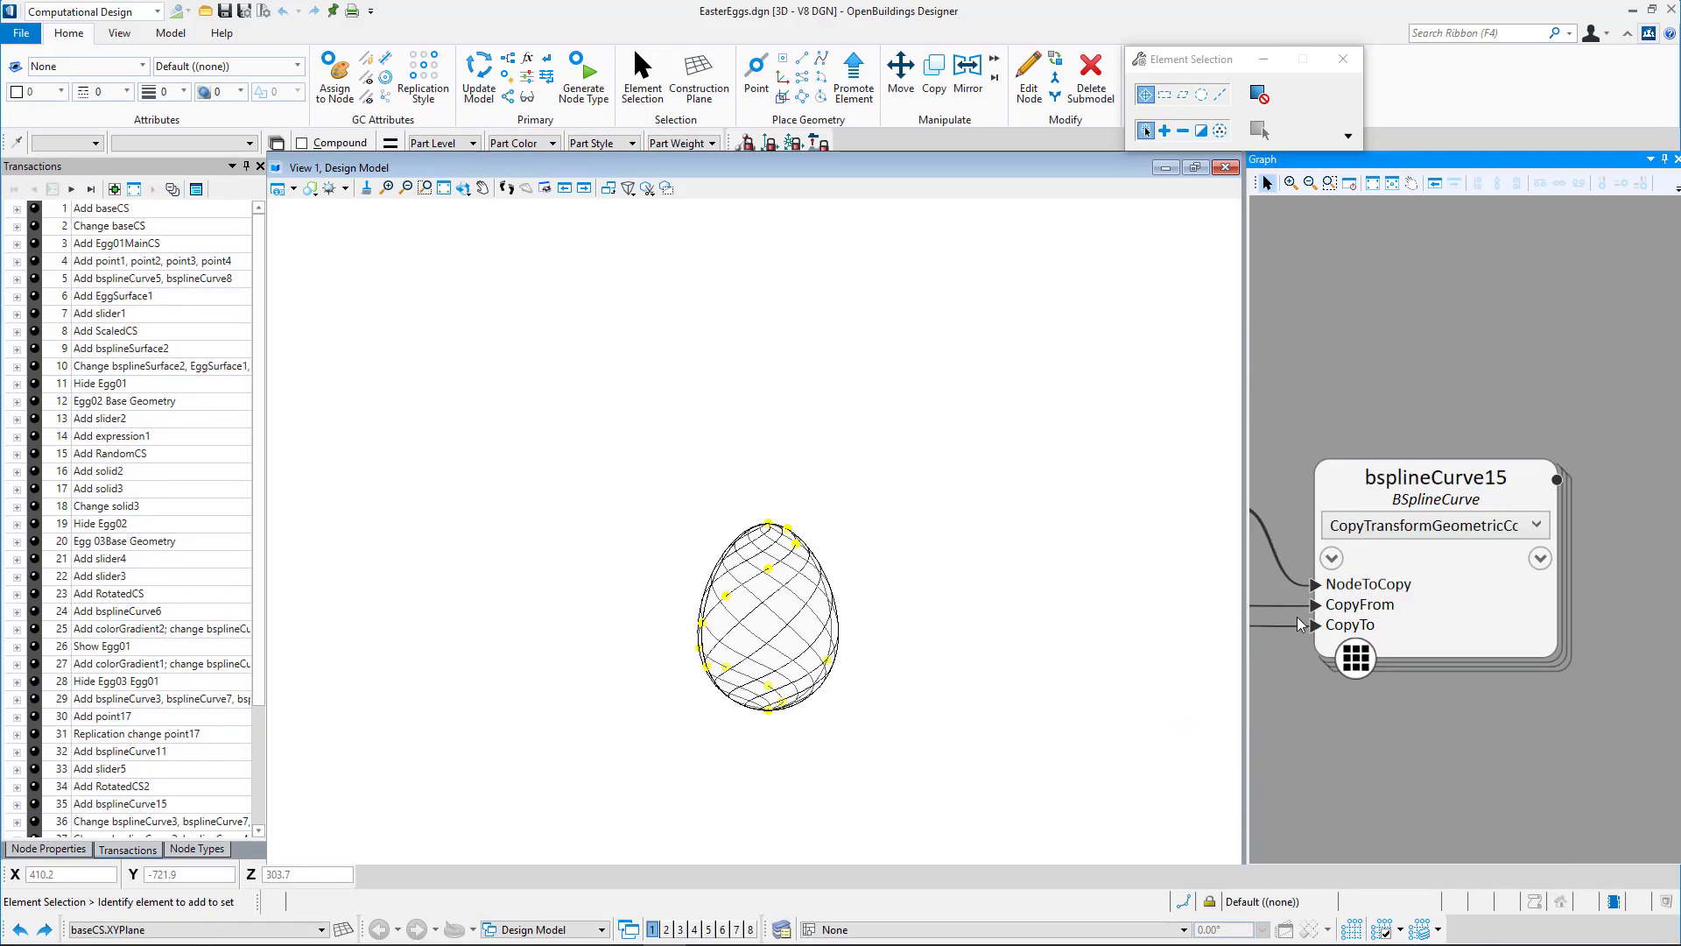
mouse_move(1351, 605)
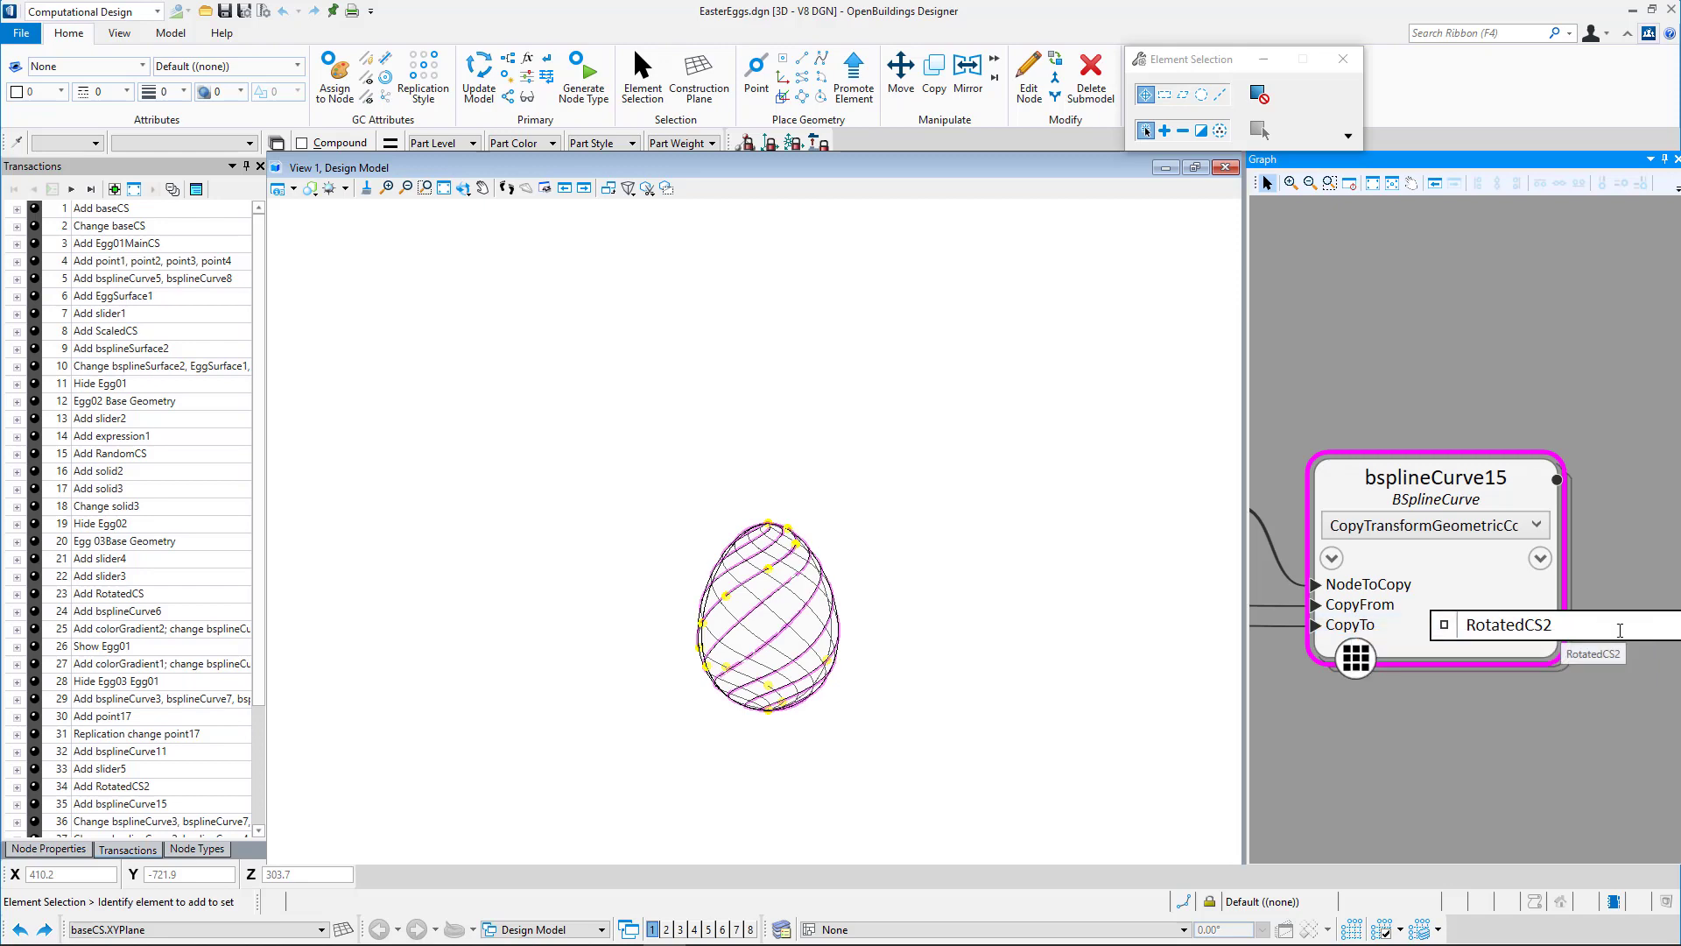
shift+middle_drag(941, 692, 981, 687)
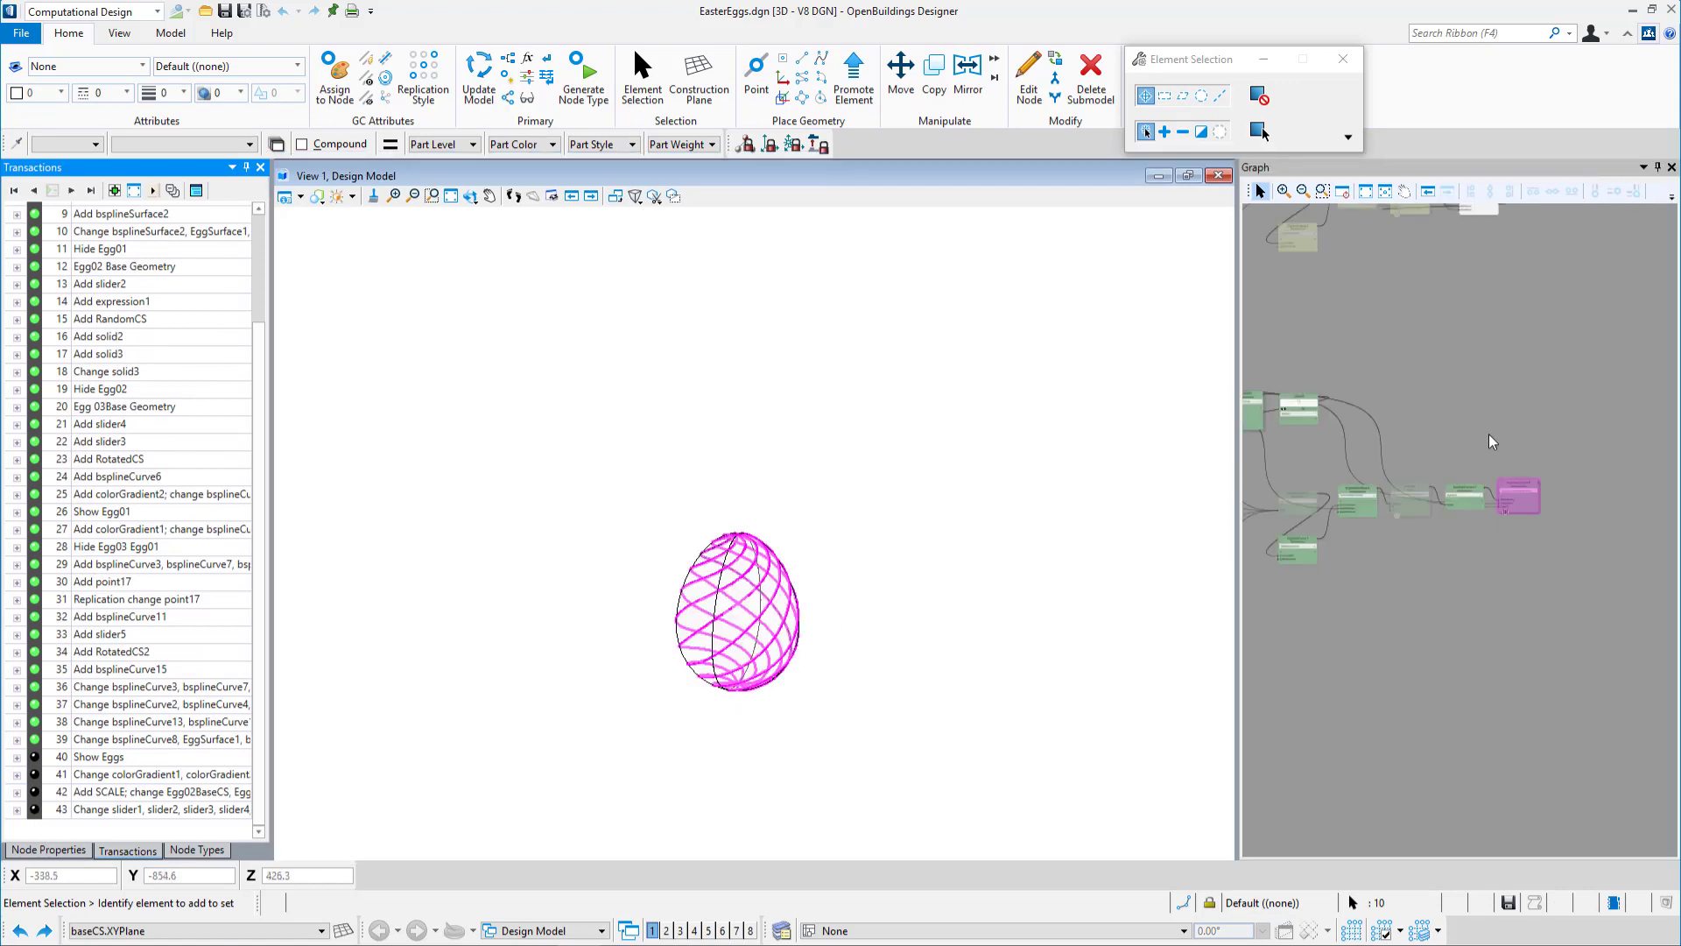
Bring all egg node groups into the graph view and replay transactions 40 to 42 to show the eggs and add SCALE.
scroll(1489, 433, down, 4)
middle_drag(1483, 408, 1526, 654)
click(1526, 654)
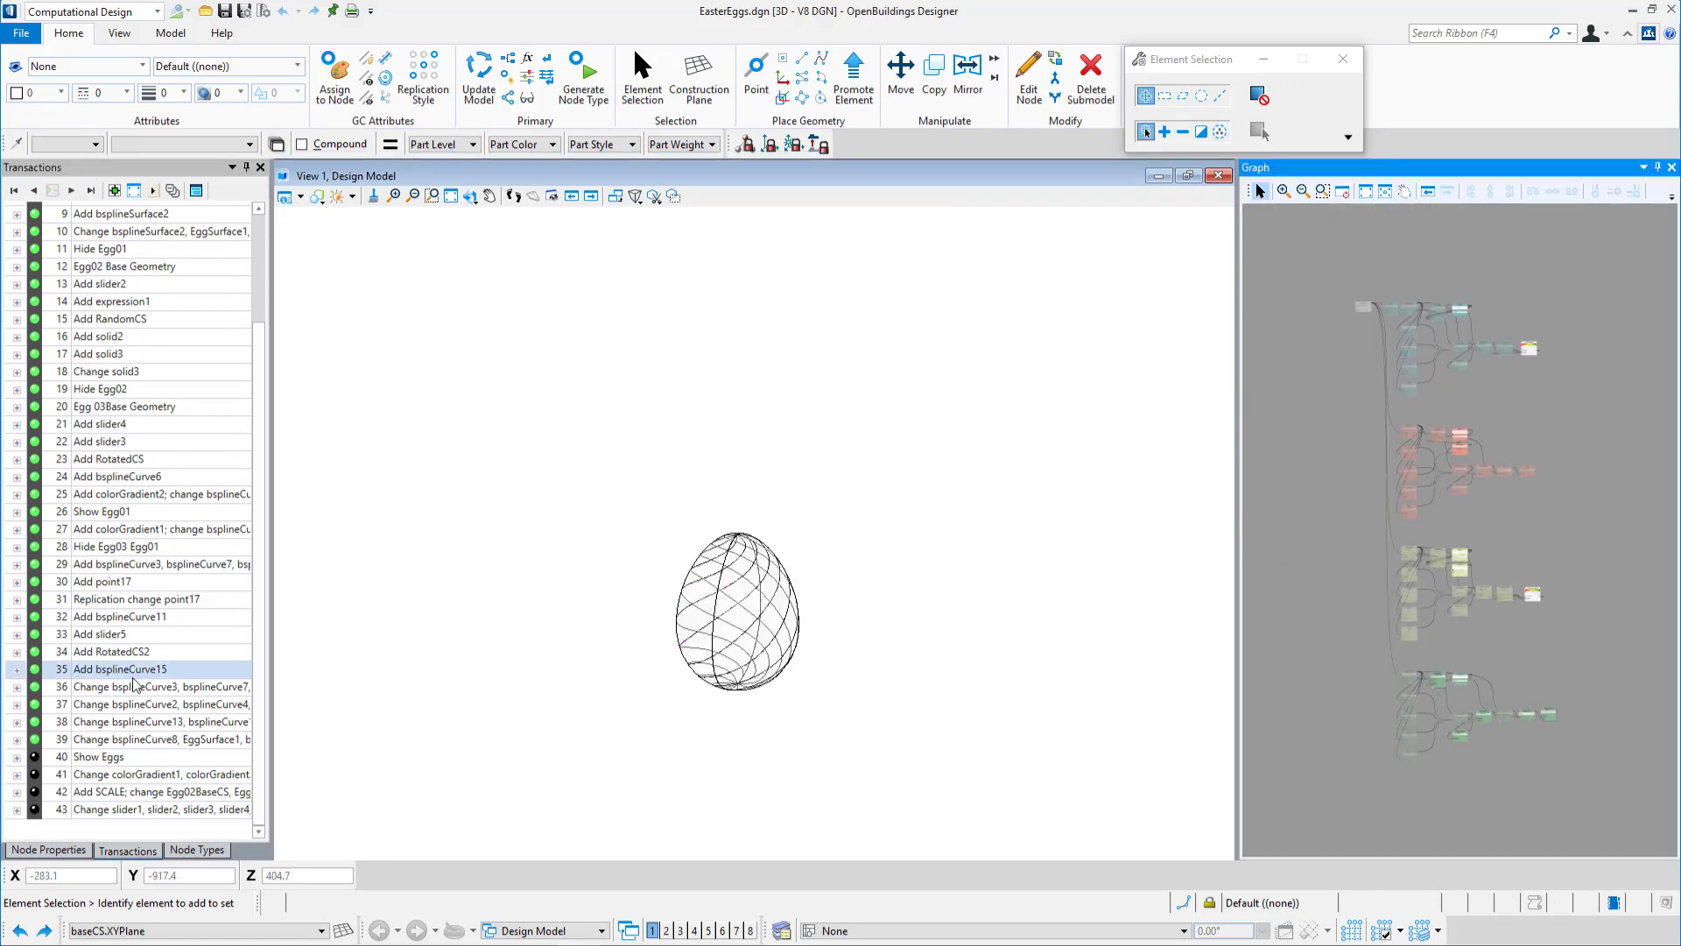
click(34, 758)
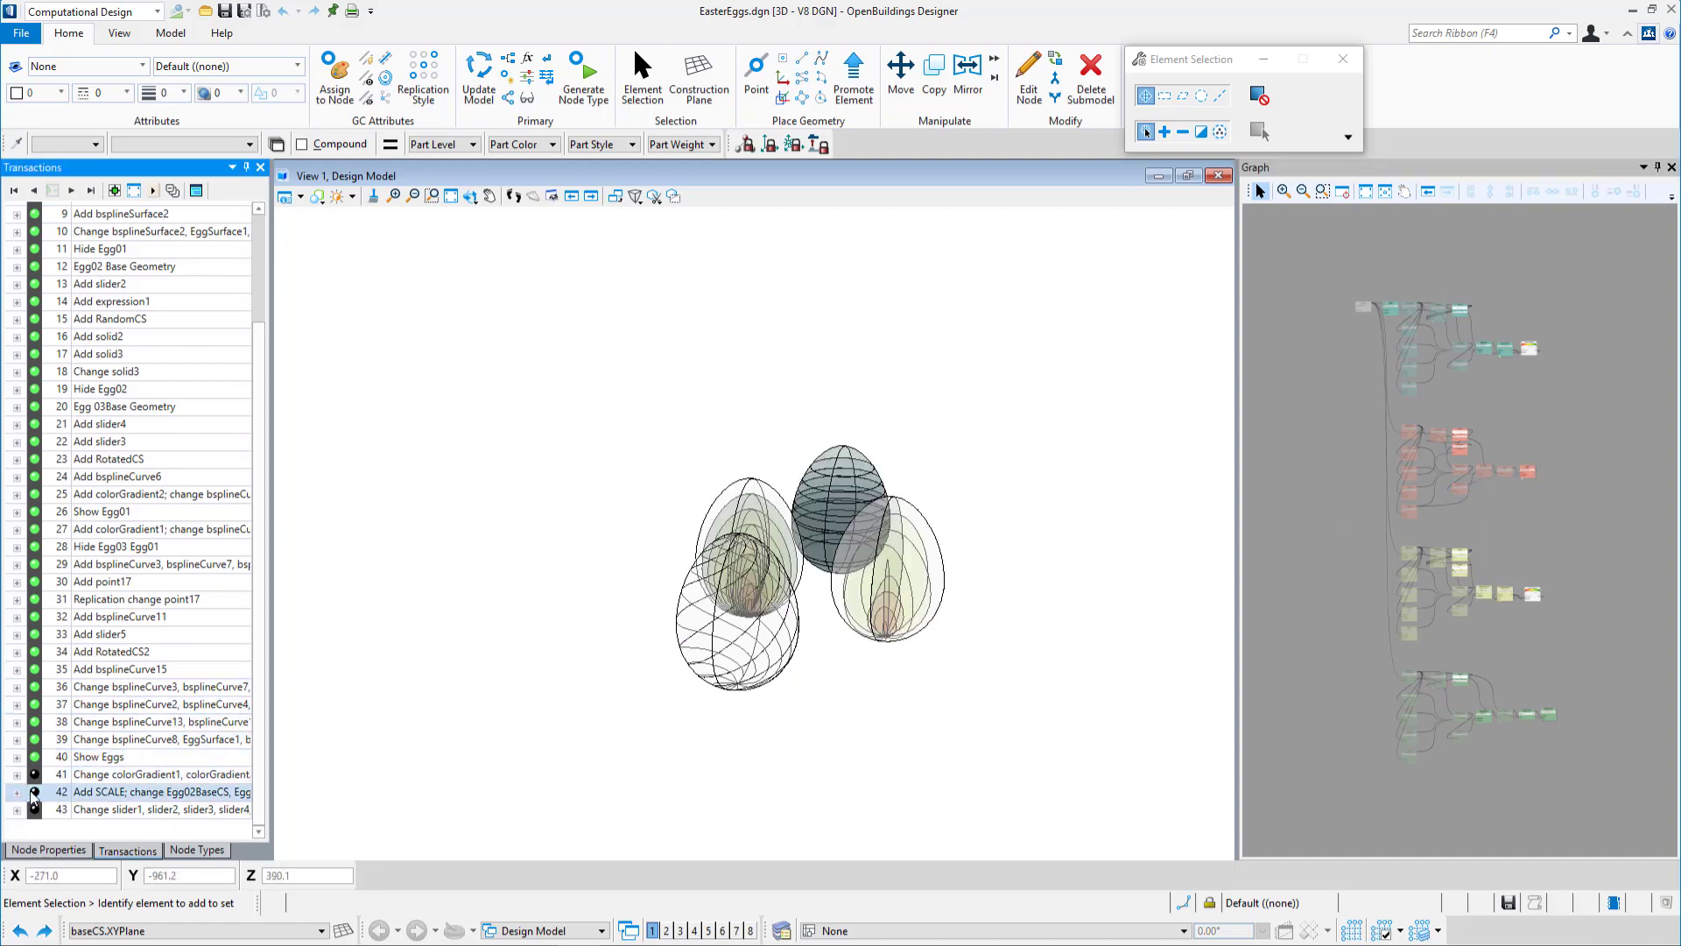
click(34, 795)
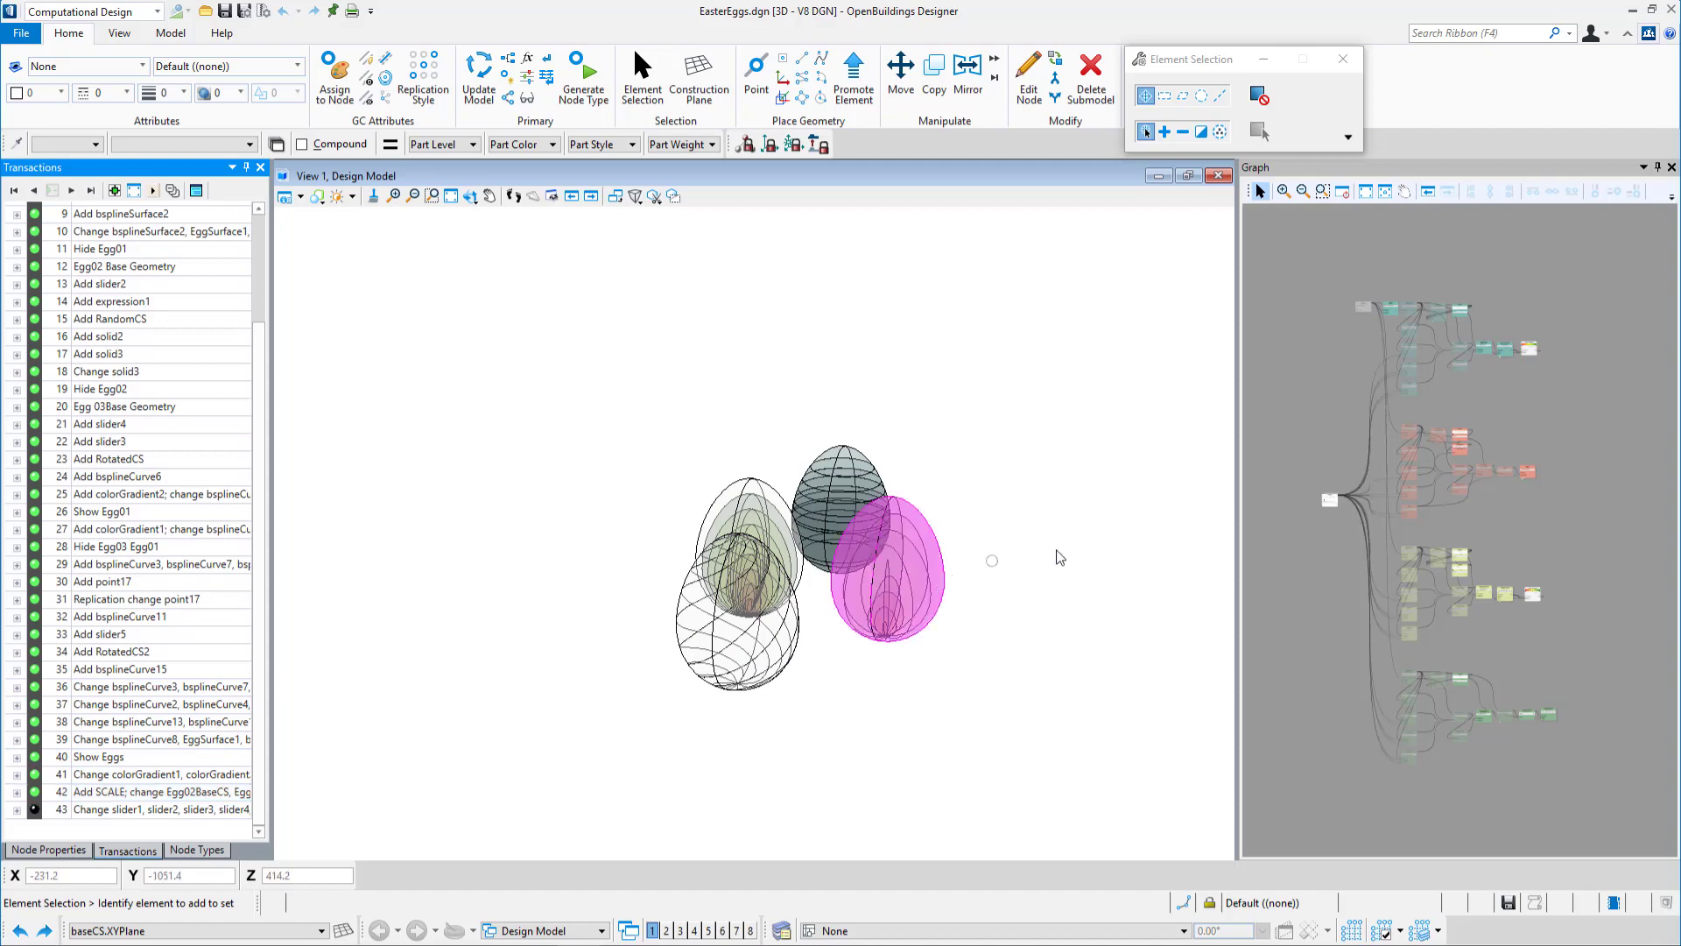
Examine the SCALE slider node and trace its connections to the first egg's point nodes.
scroll(1331, 471, up, 5)
scroll(1316, 561, up, 3)
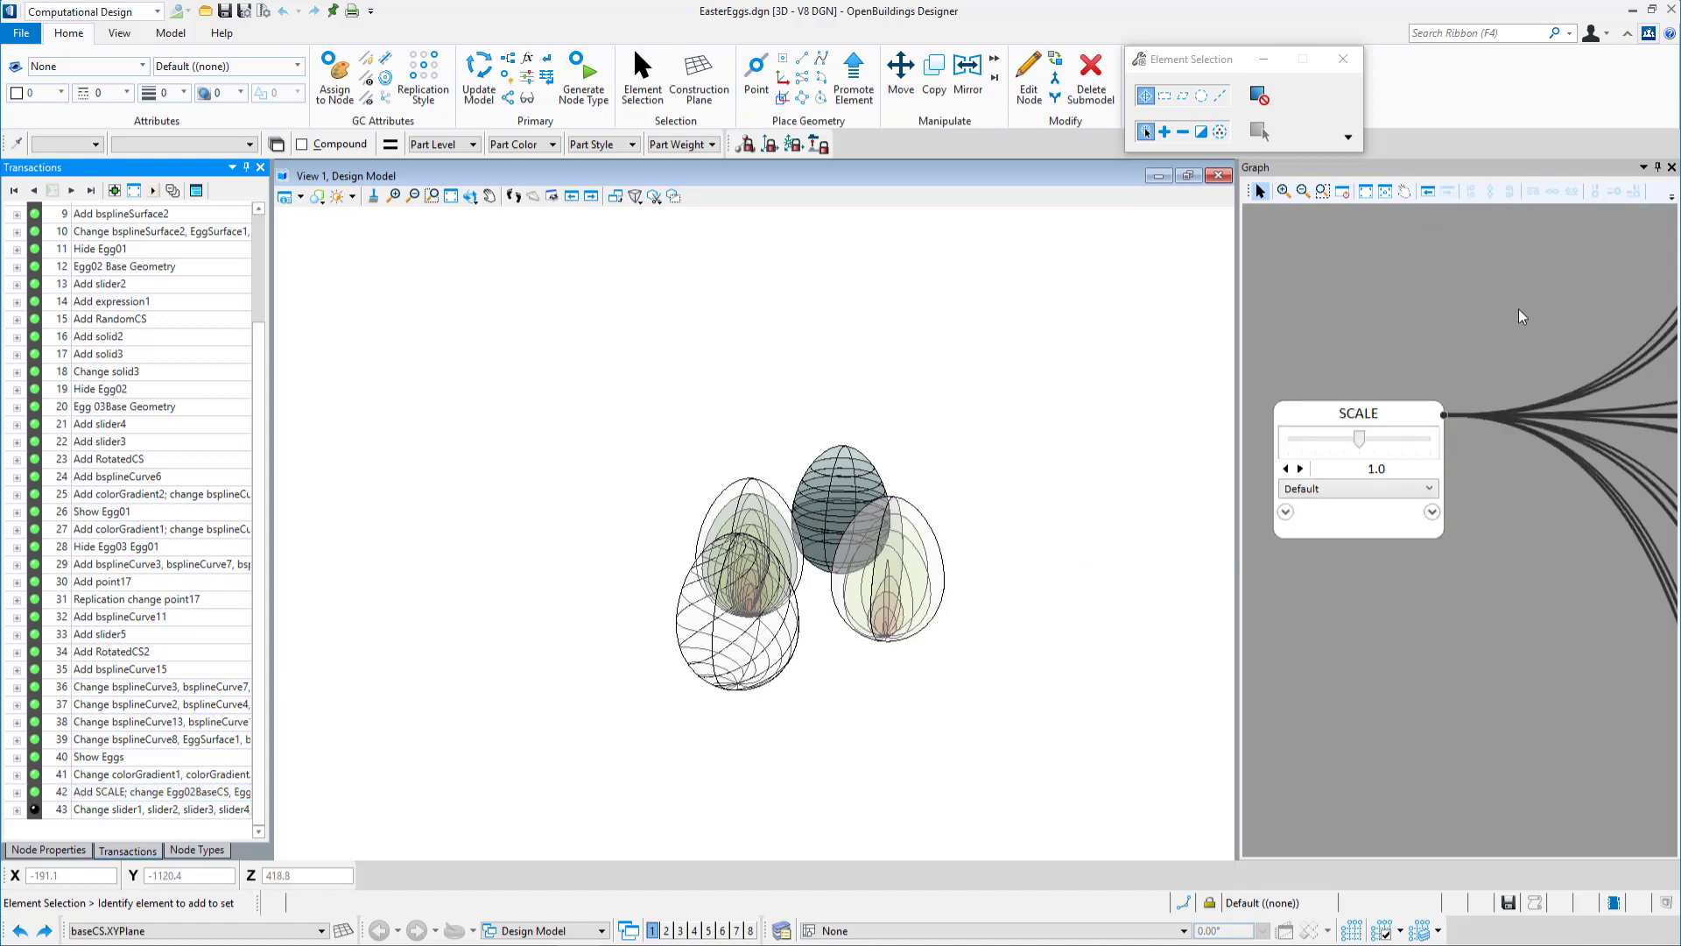
middle_drag(1565, 273, 1396, 589)
scroll(1397, 591, down, 4)
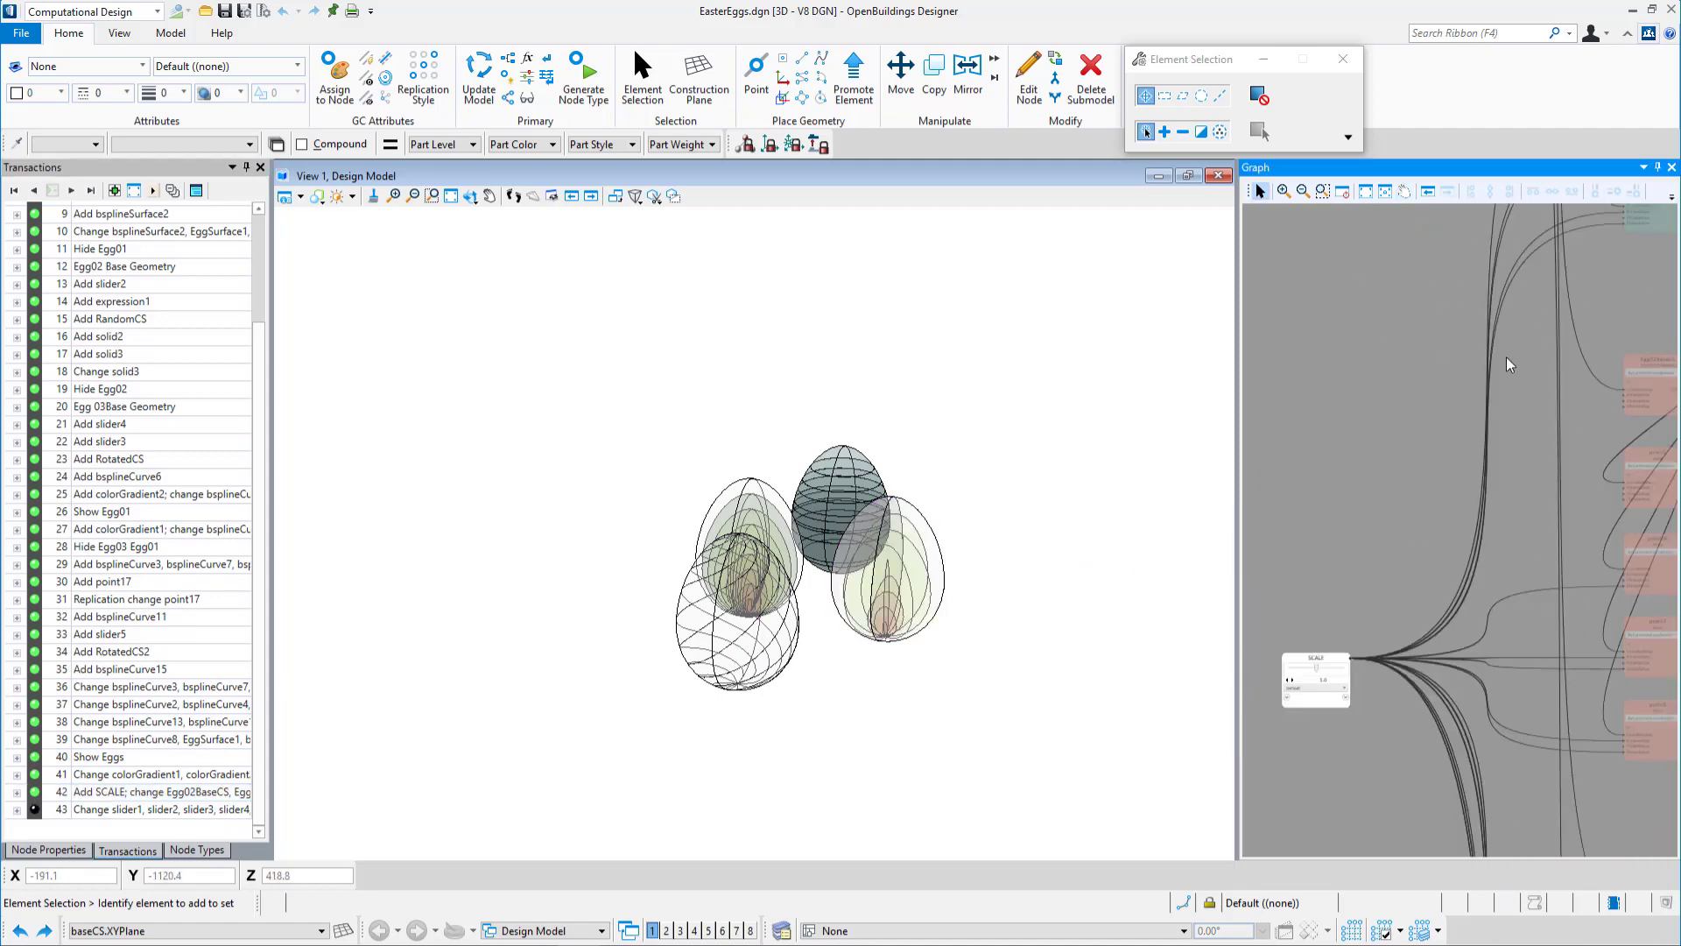
middle_drag(1506, 357, 1412, 724)
scroll(1447, 544, up, 4)
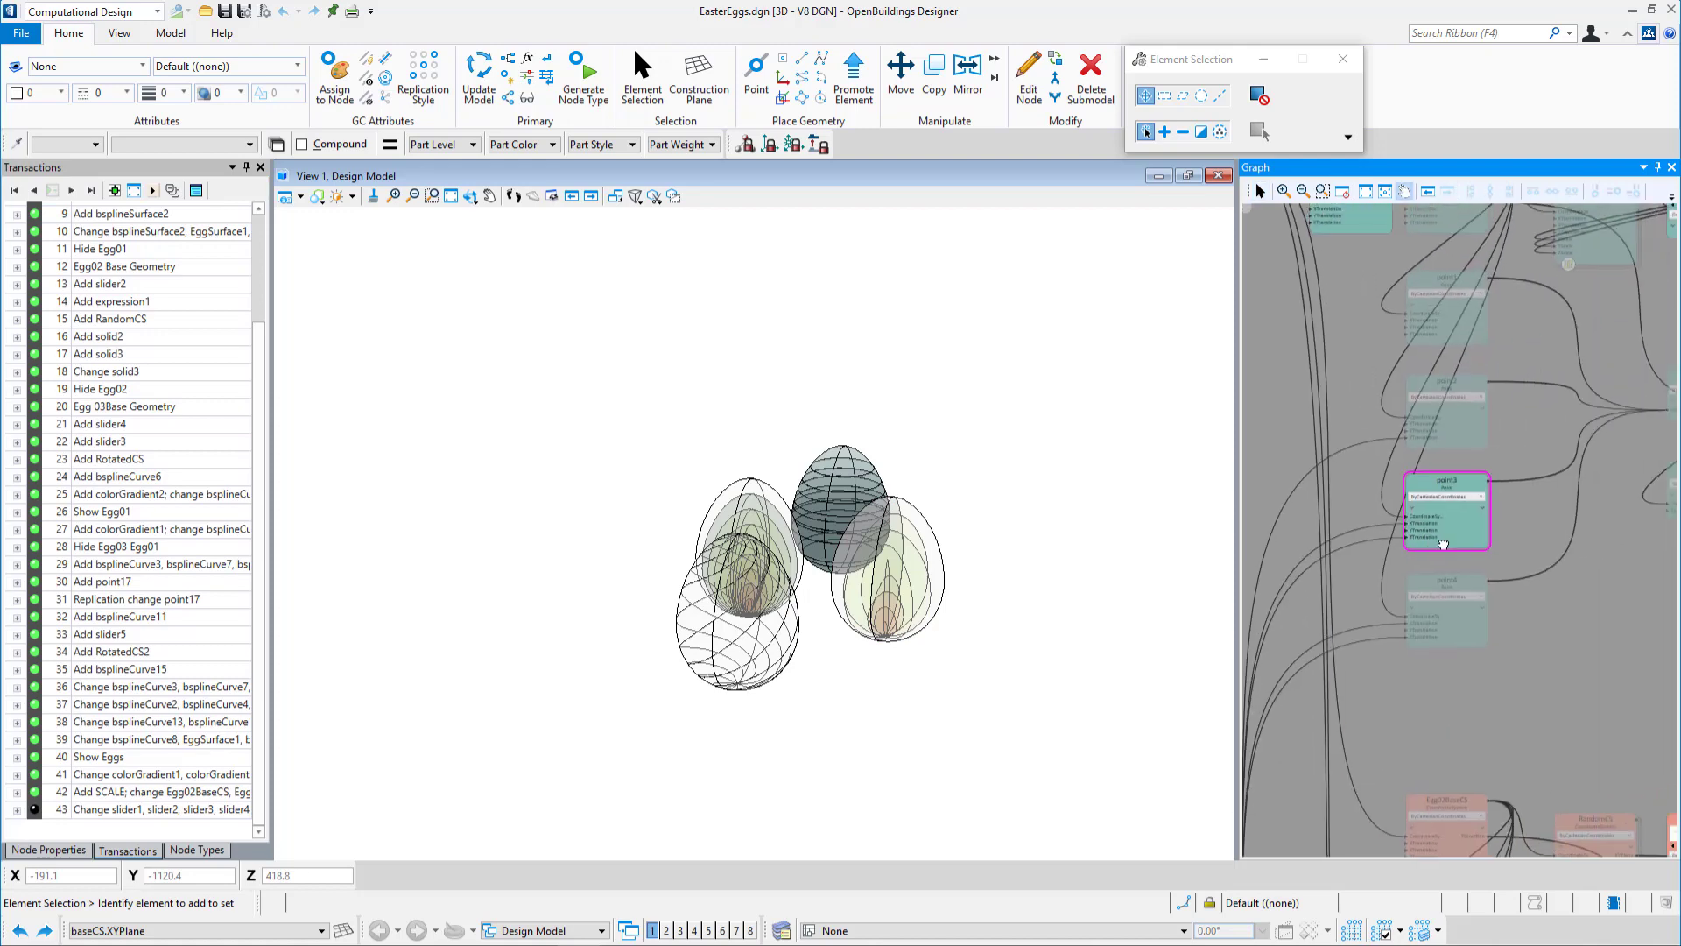
Examine the translation expressions of point3 and point4 to see how SCALE multiplies their coordinates.
click(1420, 532)
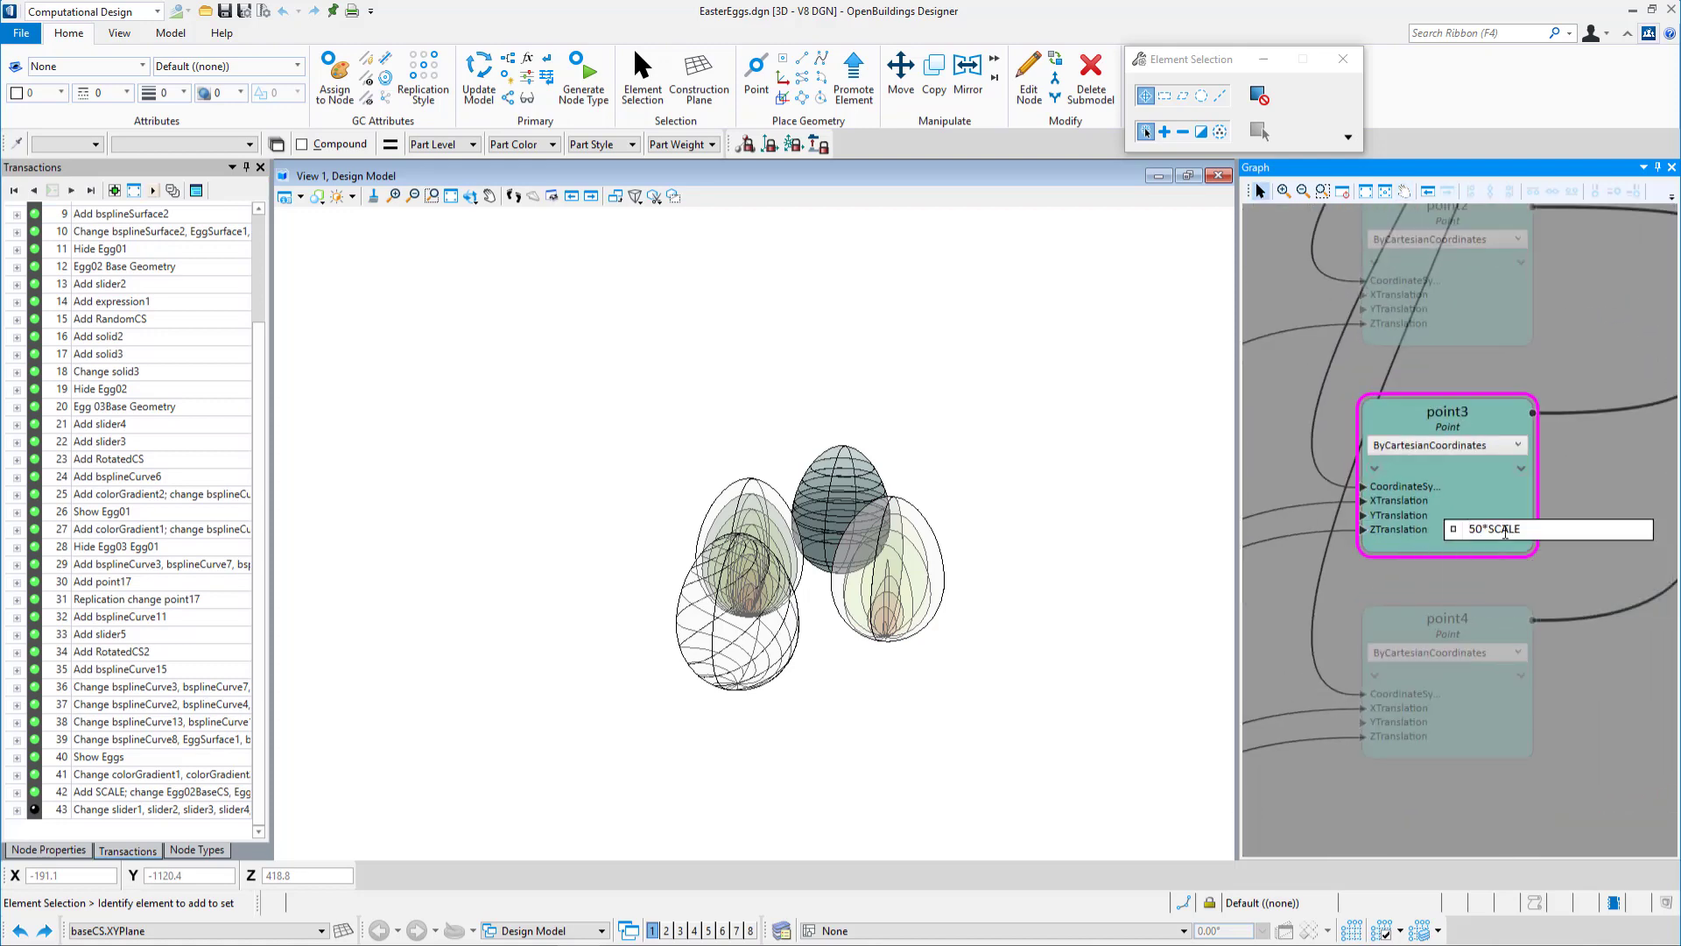
click(1420, 723)
click(1421, 734)
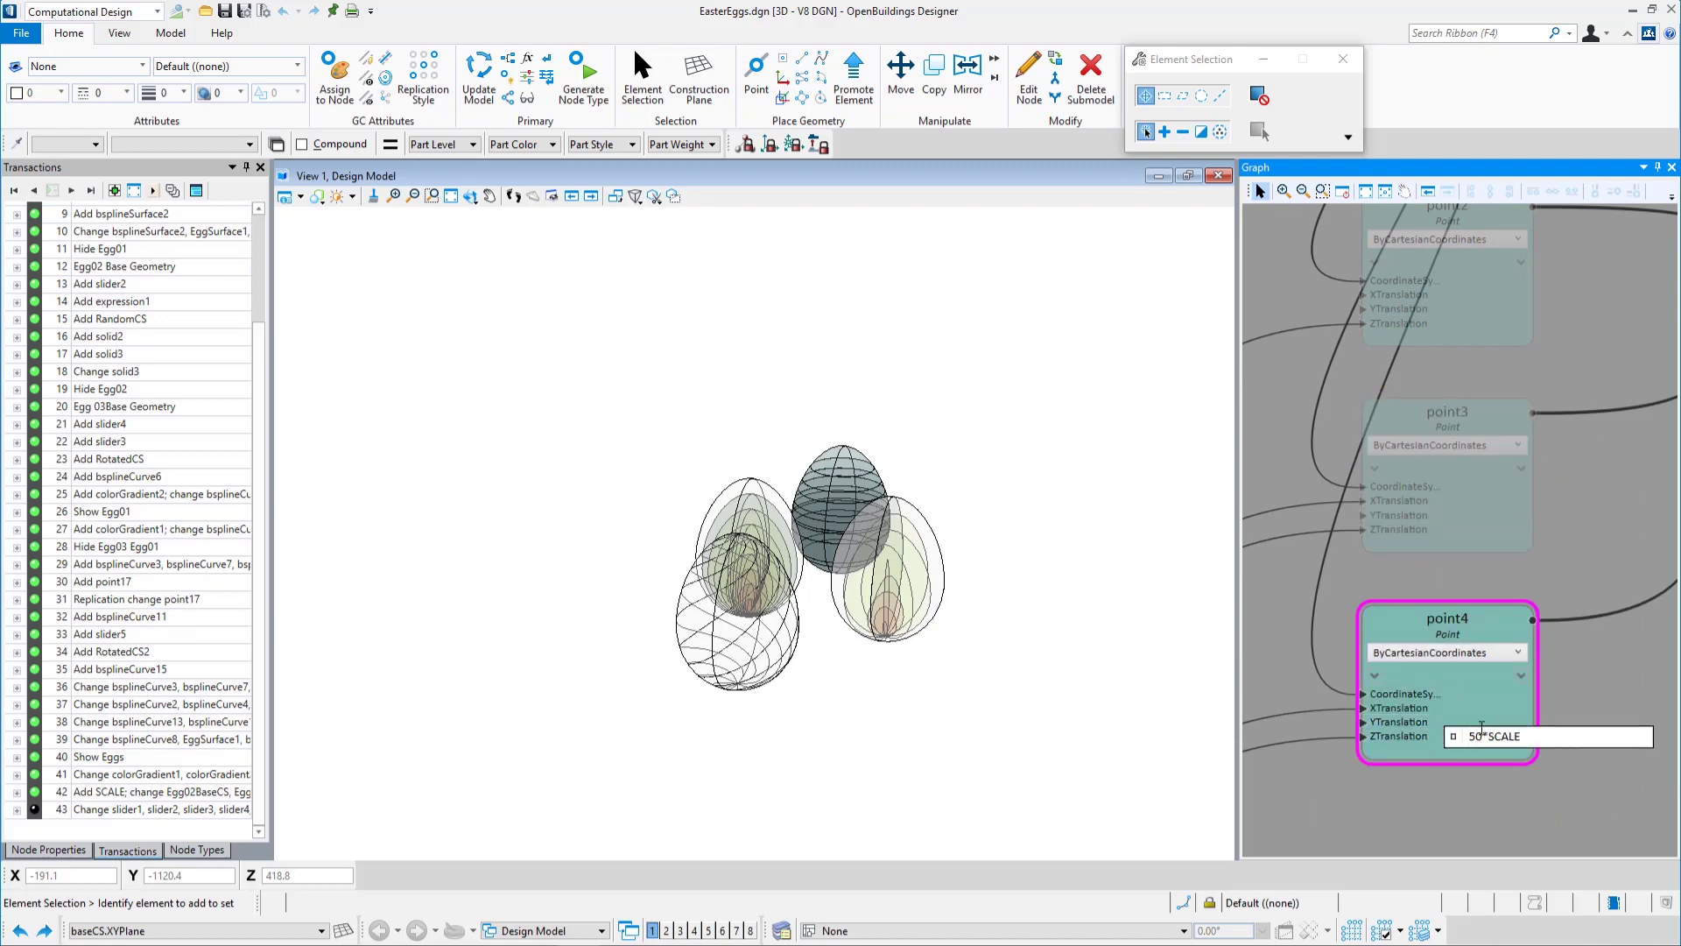
click(1415, 697)
click(1411, 705)
drag(1495, 708, 1514, 709)
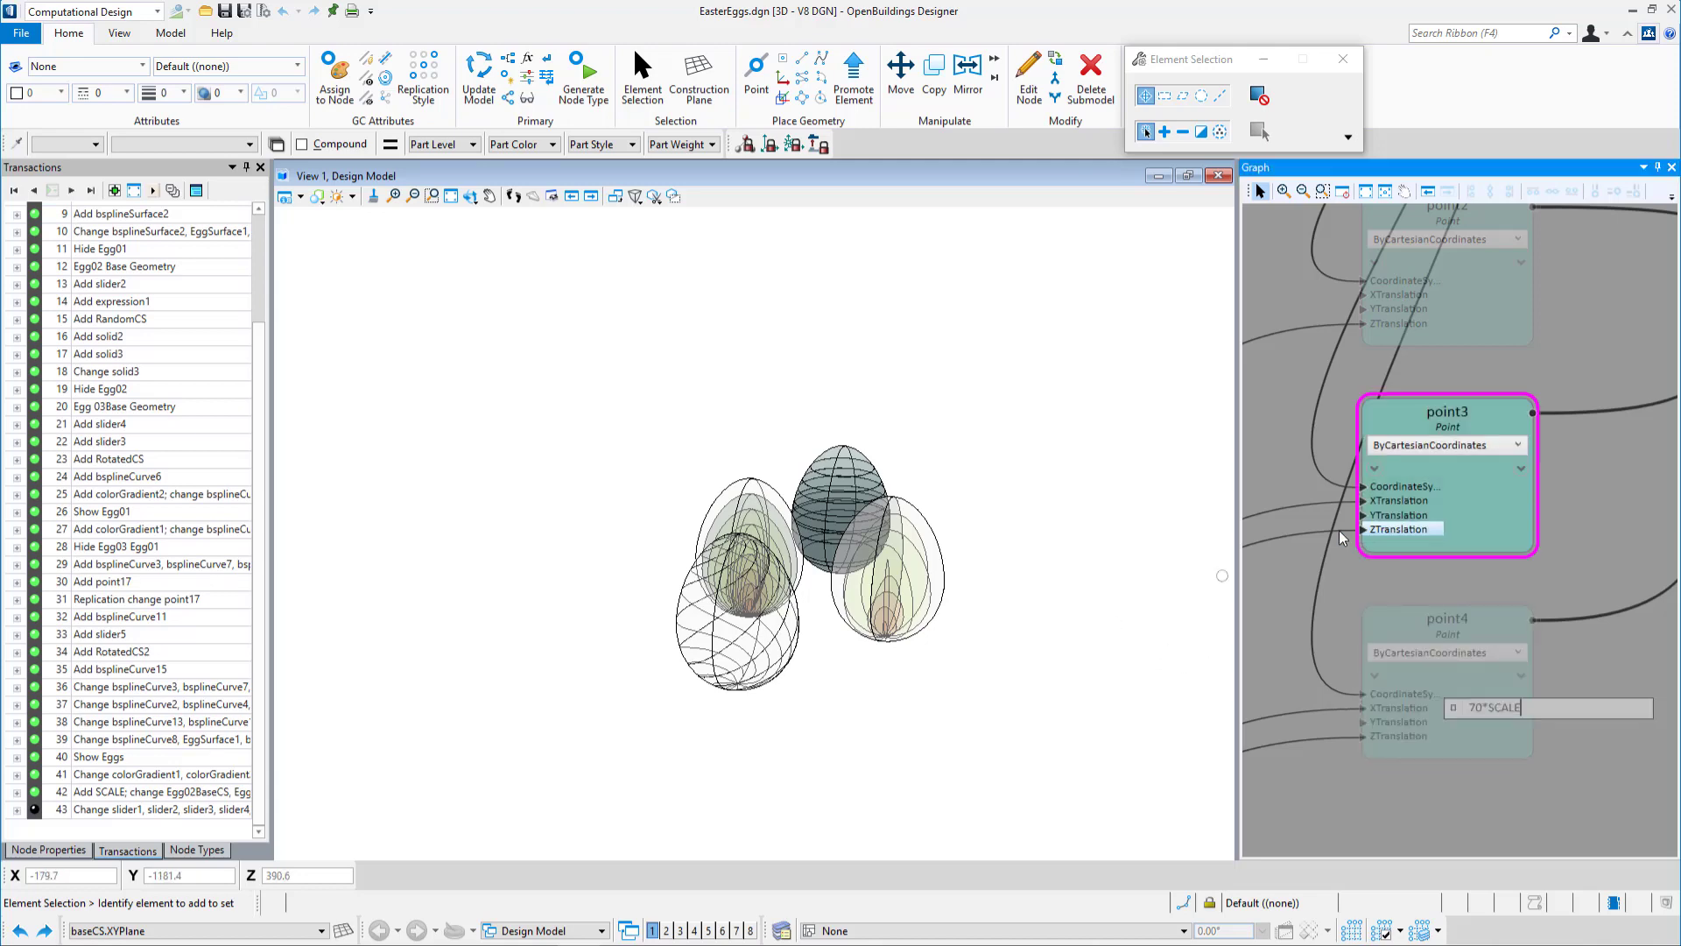
Fit the graph, open the Control Panel and set SCALE to 1.2, slider2 to 12, slider3 to 14 and slider4 to 16.
scroll(1338, 529, down, 3)
click(1366, 189)
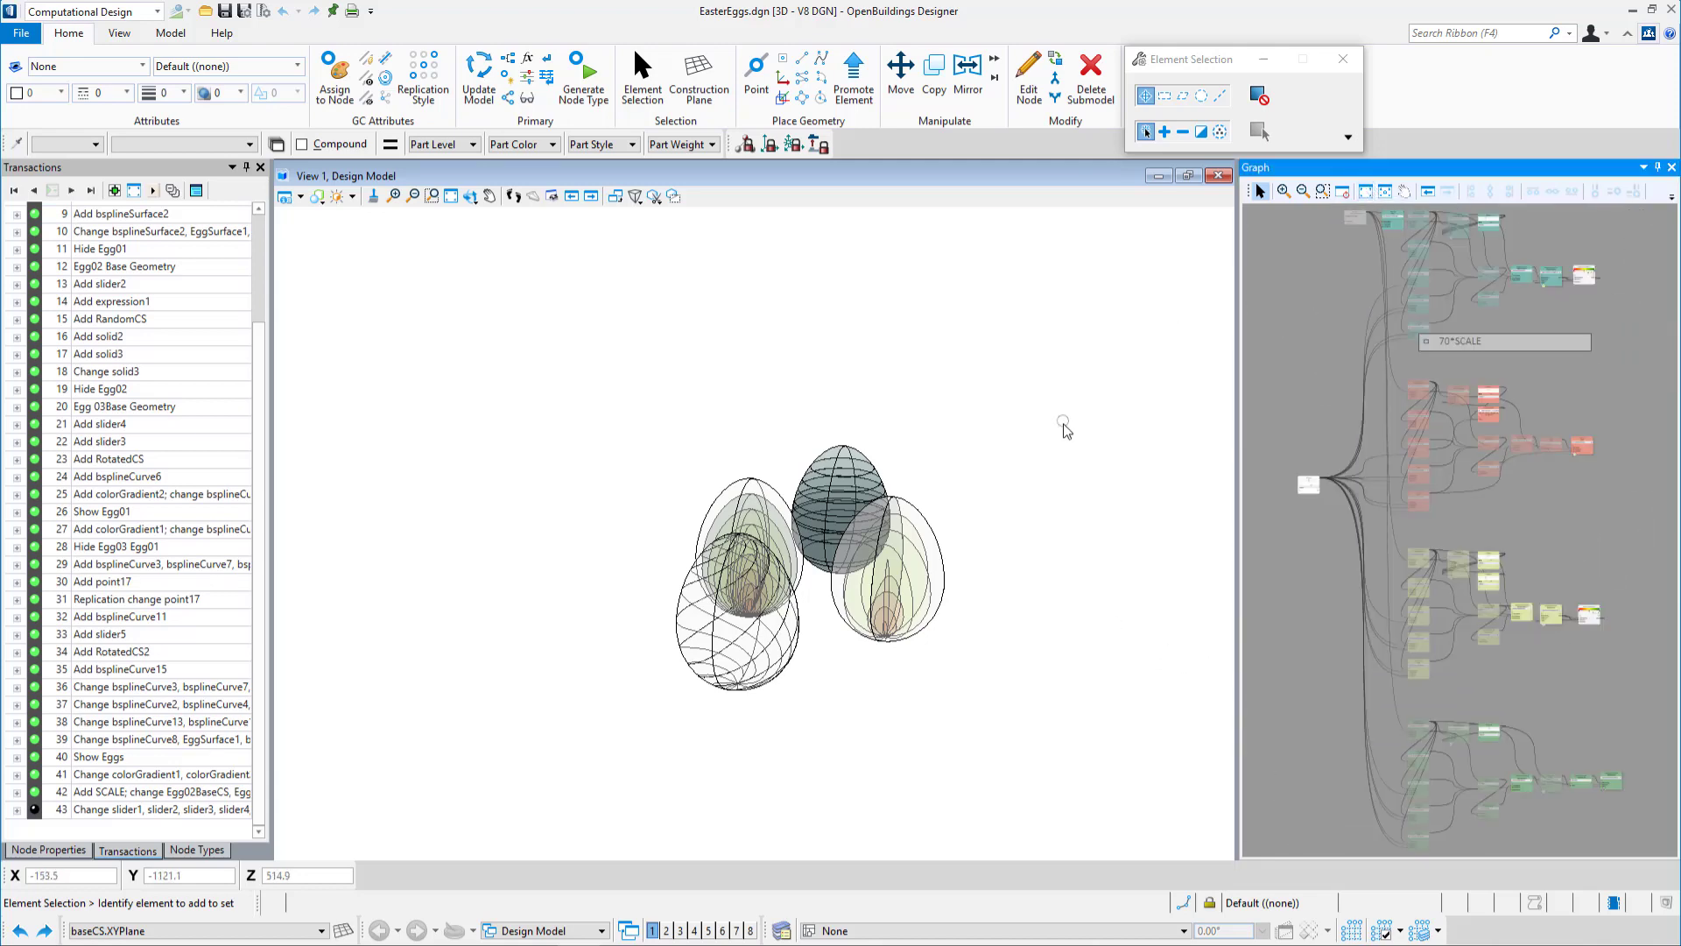
click(528, 87)
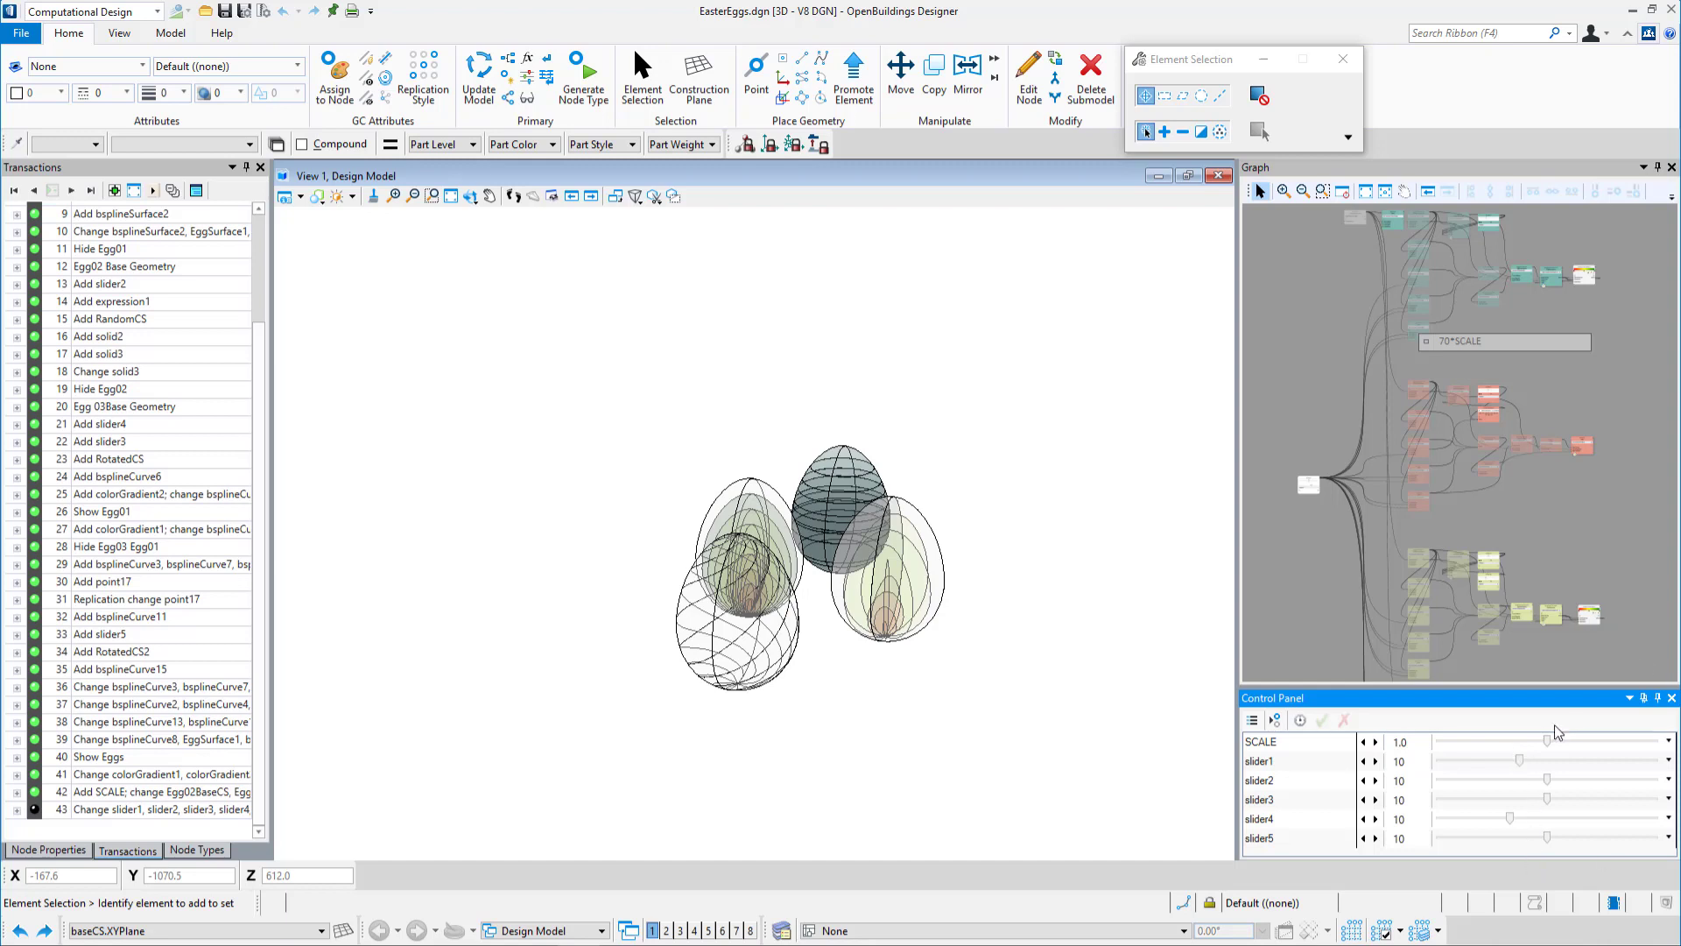
drag(1546, 746, 1530, 743)
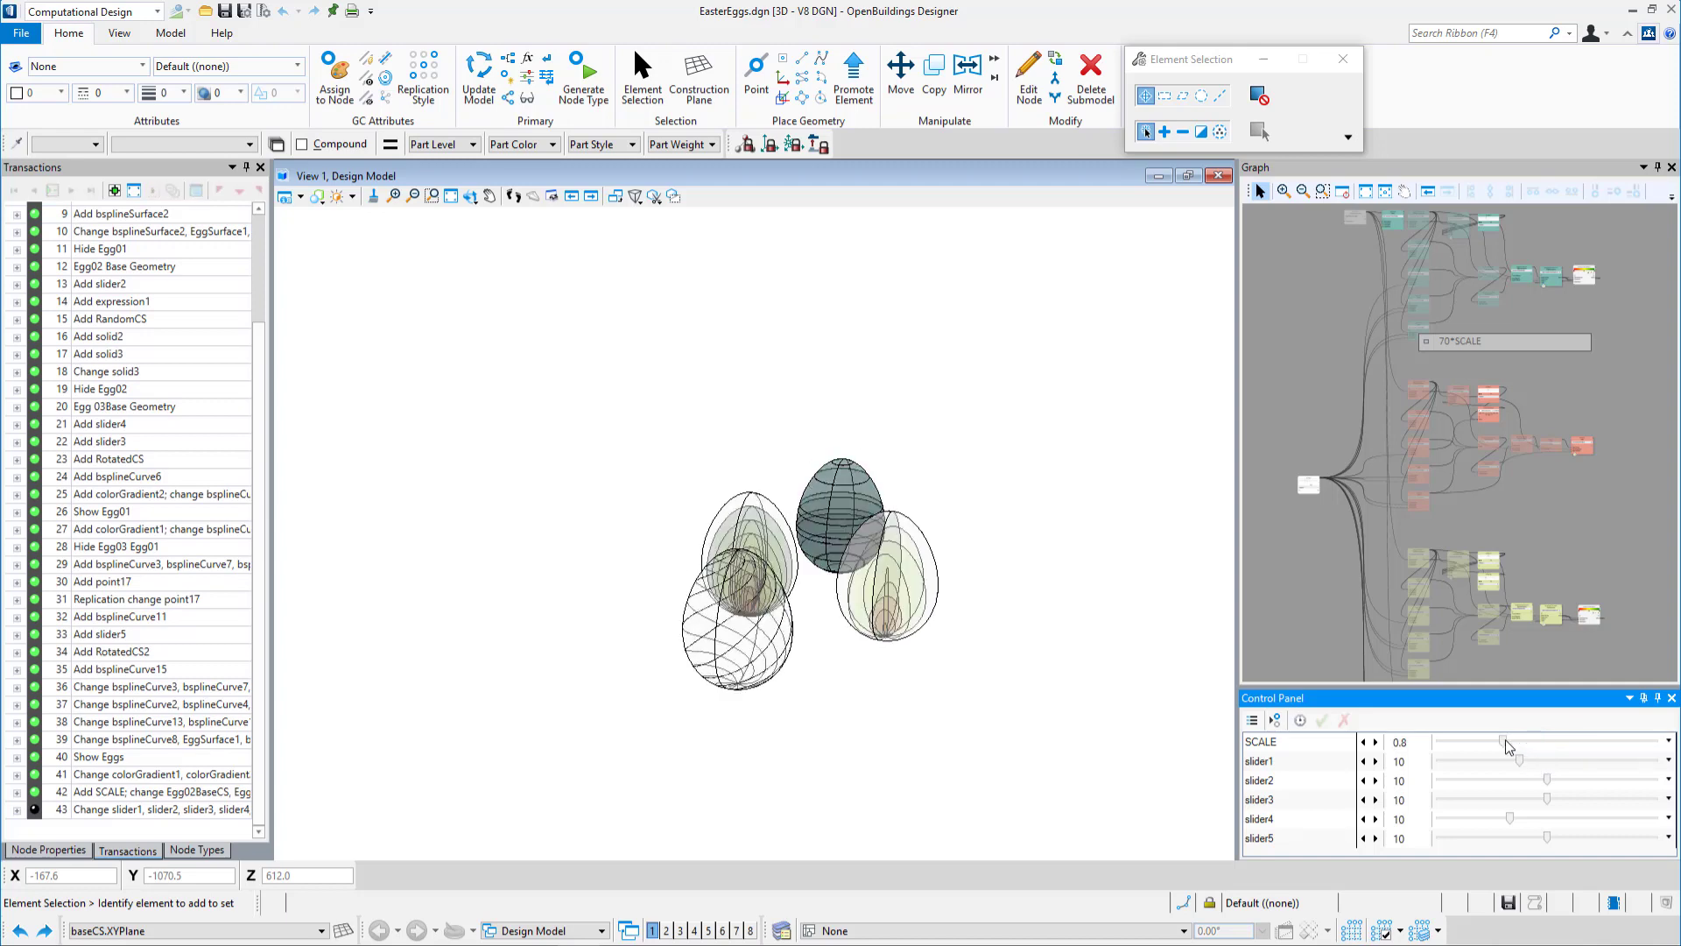
drag(1506, 740, 1565, 799)
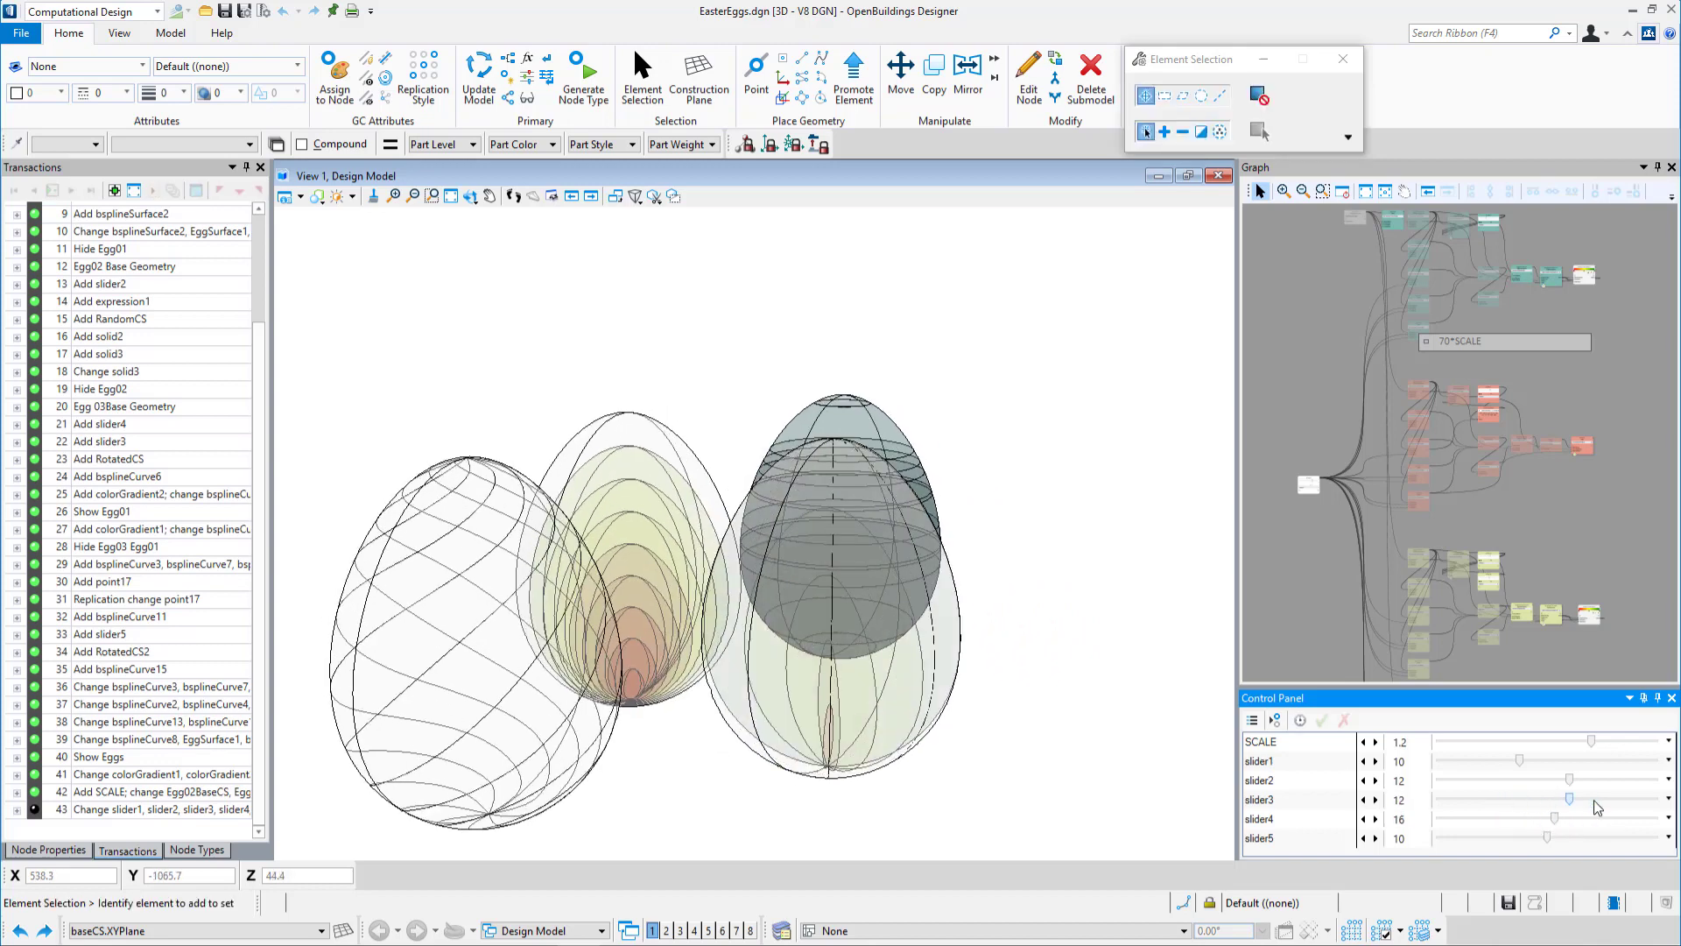
click(1595, 800)
Try slider5 at 12 and 16 to densify the fourth egg's spiral curves, and settle on 6.
click(1574, 833)
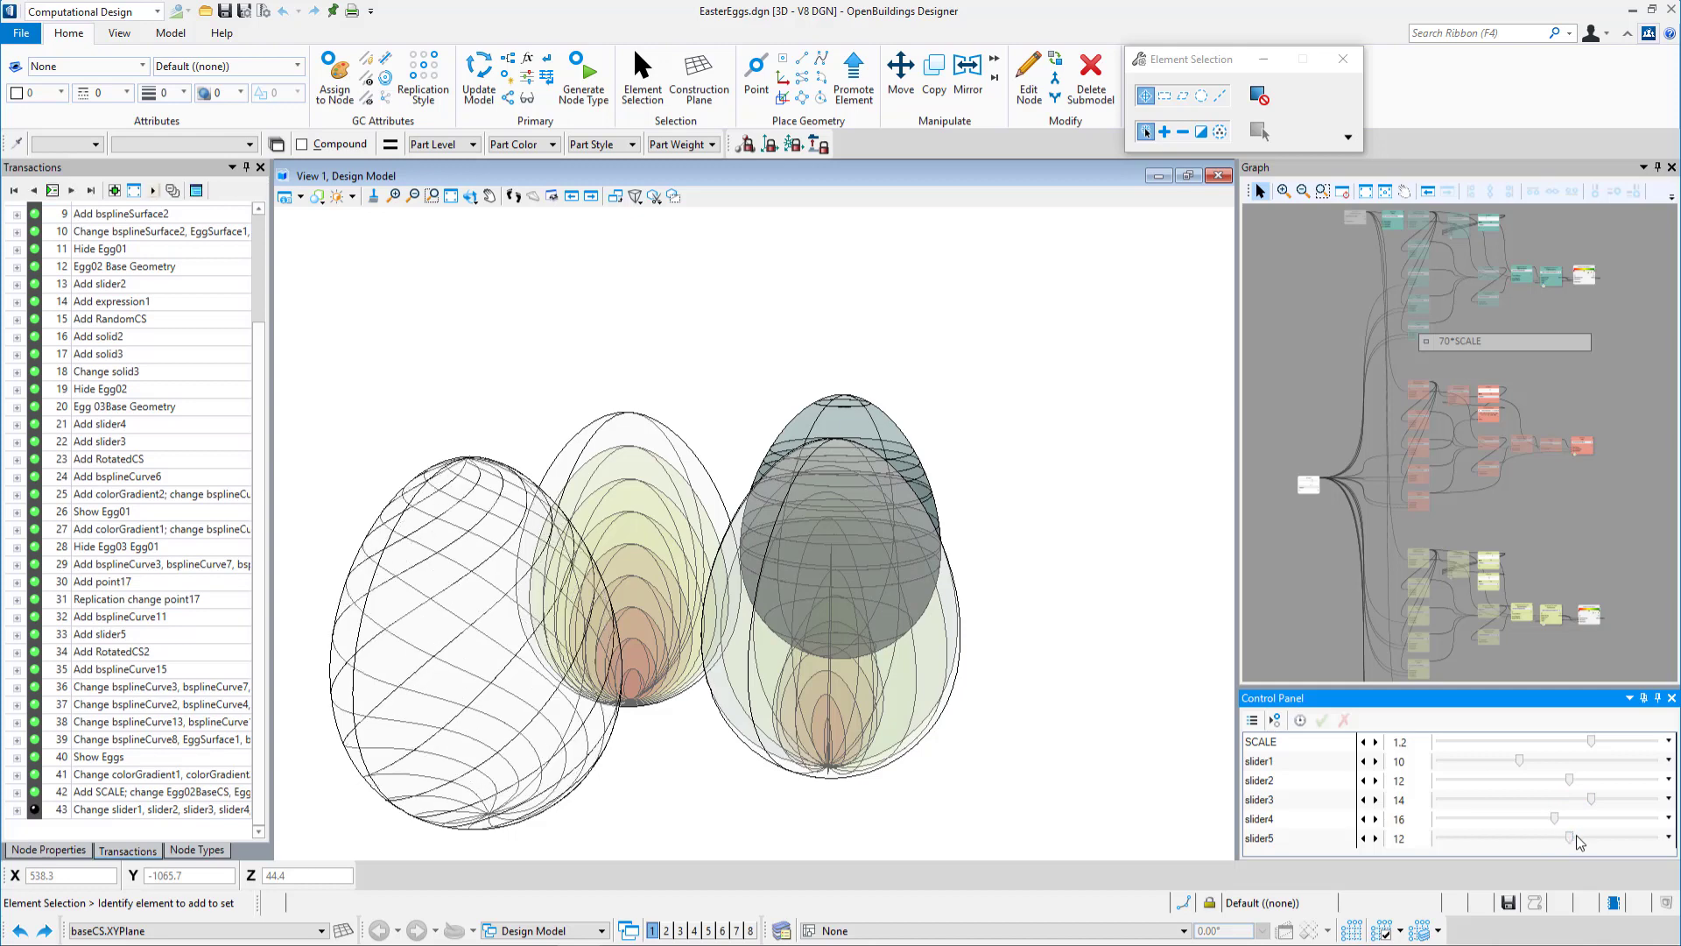
click(1606, 837)
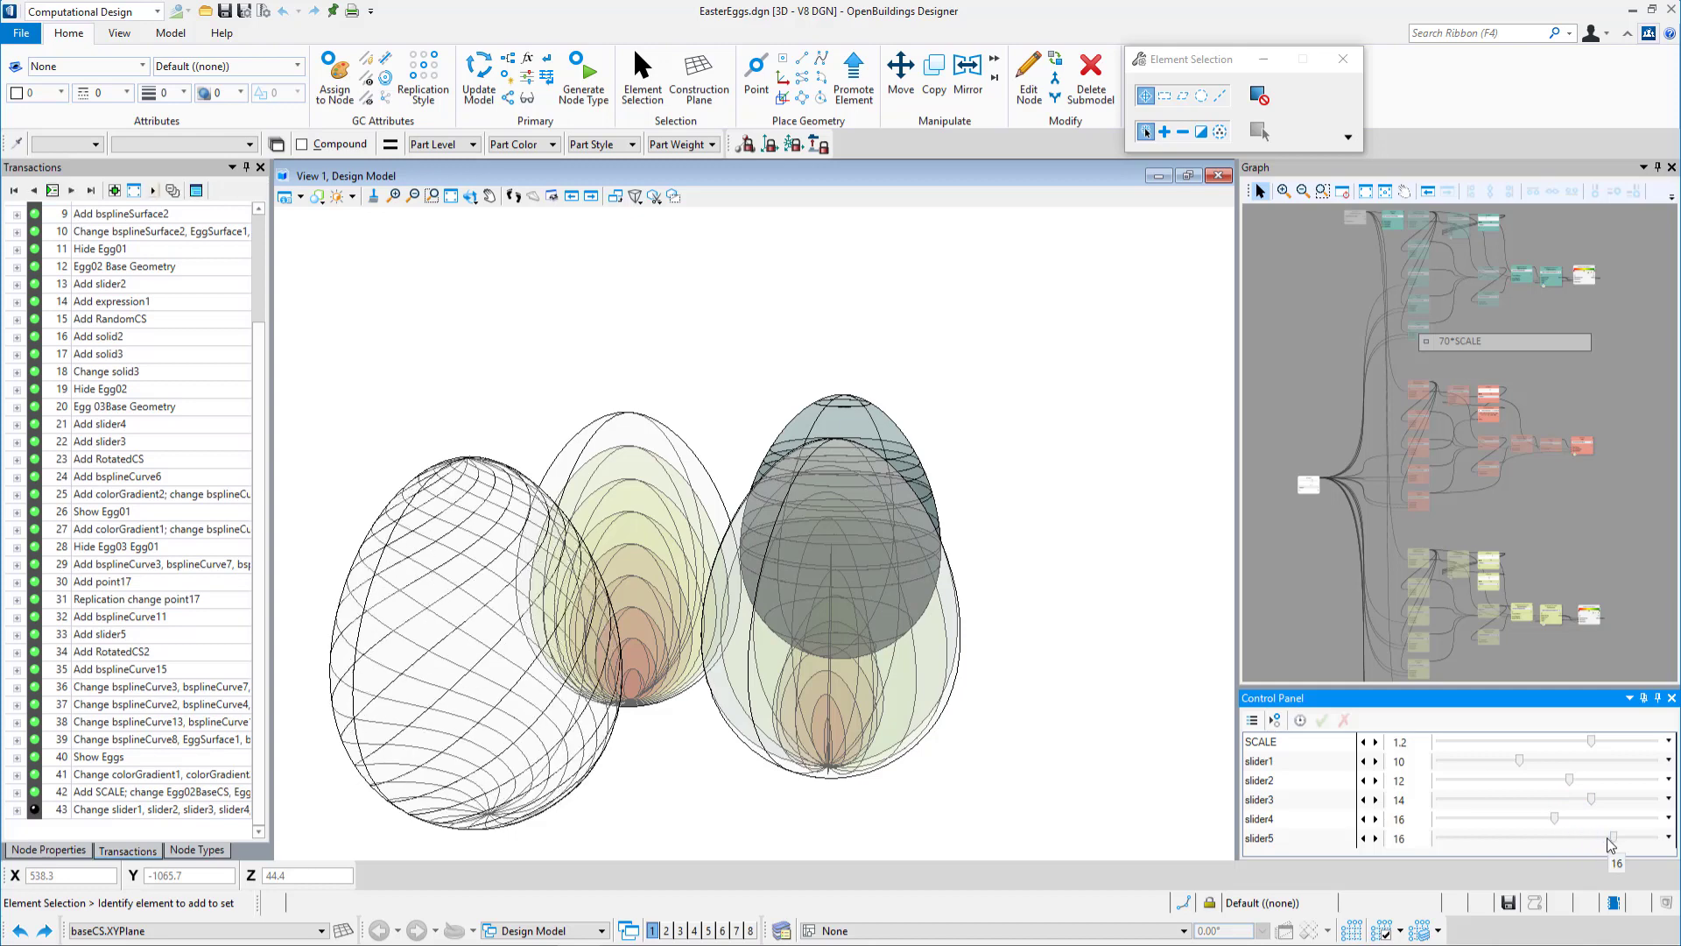
click(1527, 836)
click(1510, 836)
Inspect the four resized eggs in the design model from several angles and distances.
scroll(1045, 645, down, 2)
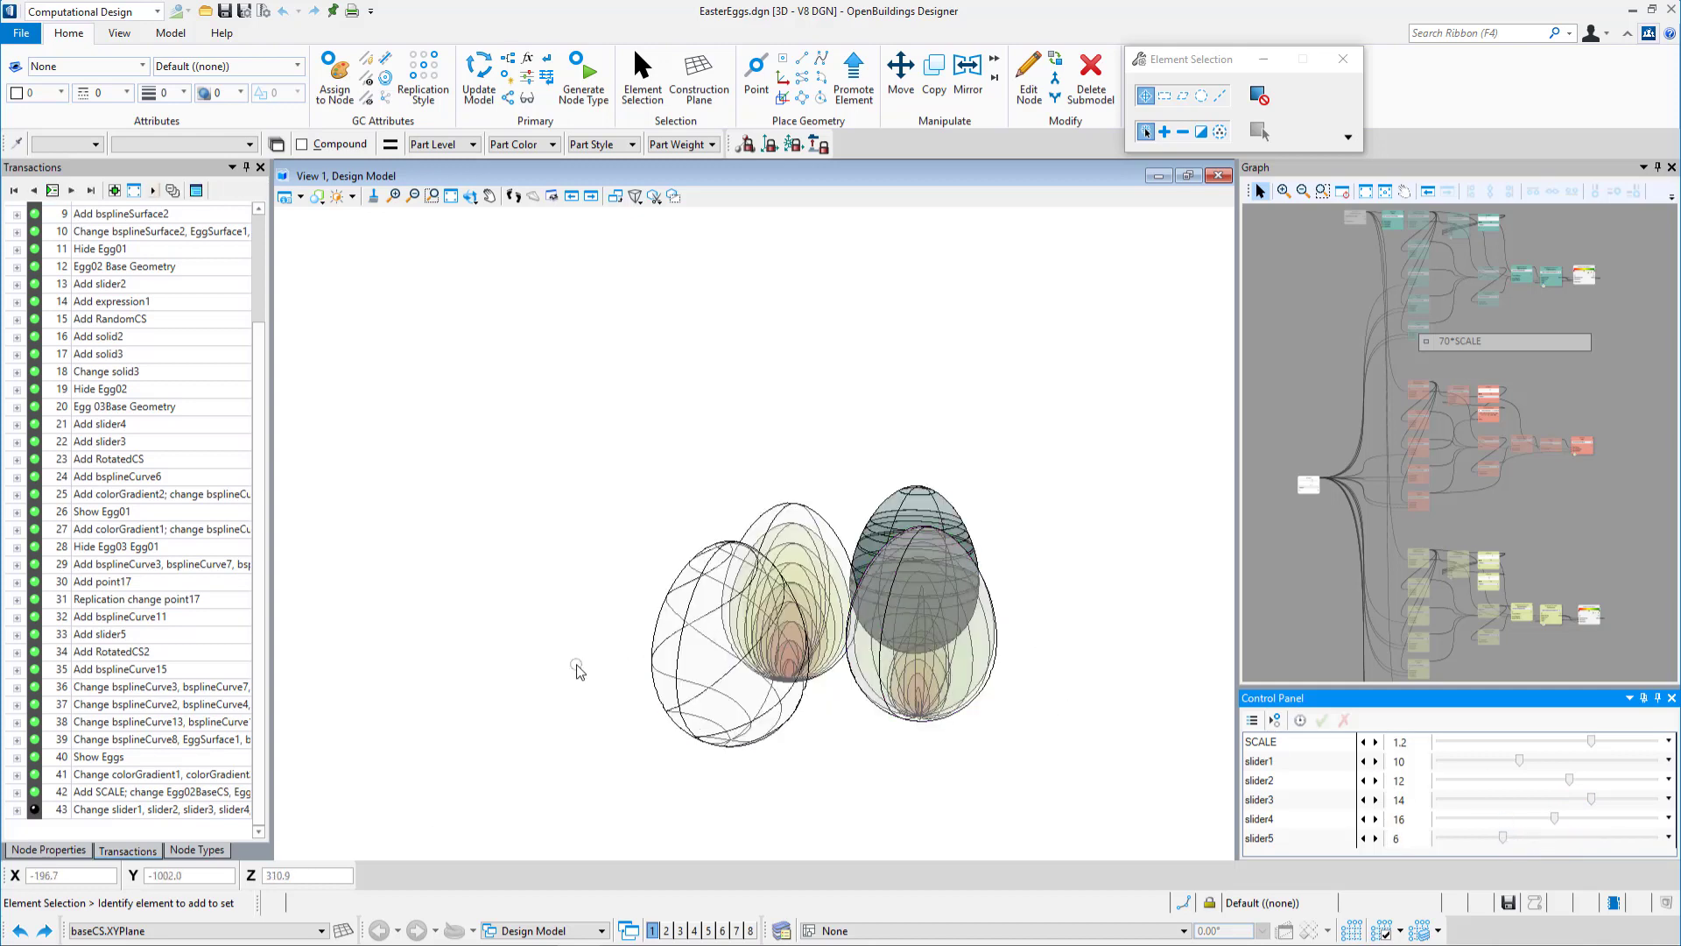
shift+middle_drag(578, 670, 905, 651)
scroll(807, 640, up, 4)
scroll(904, 652, down, 2)
shift+middle_drag(776, 674, 641, 692)
scroll(641, 692, up, 2)
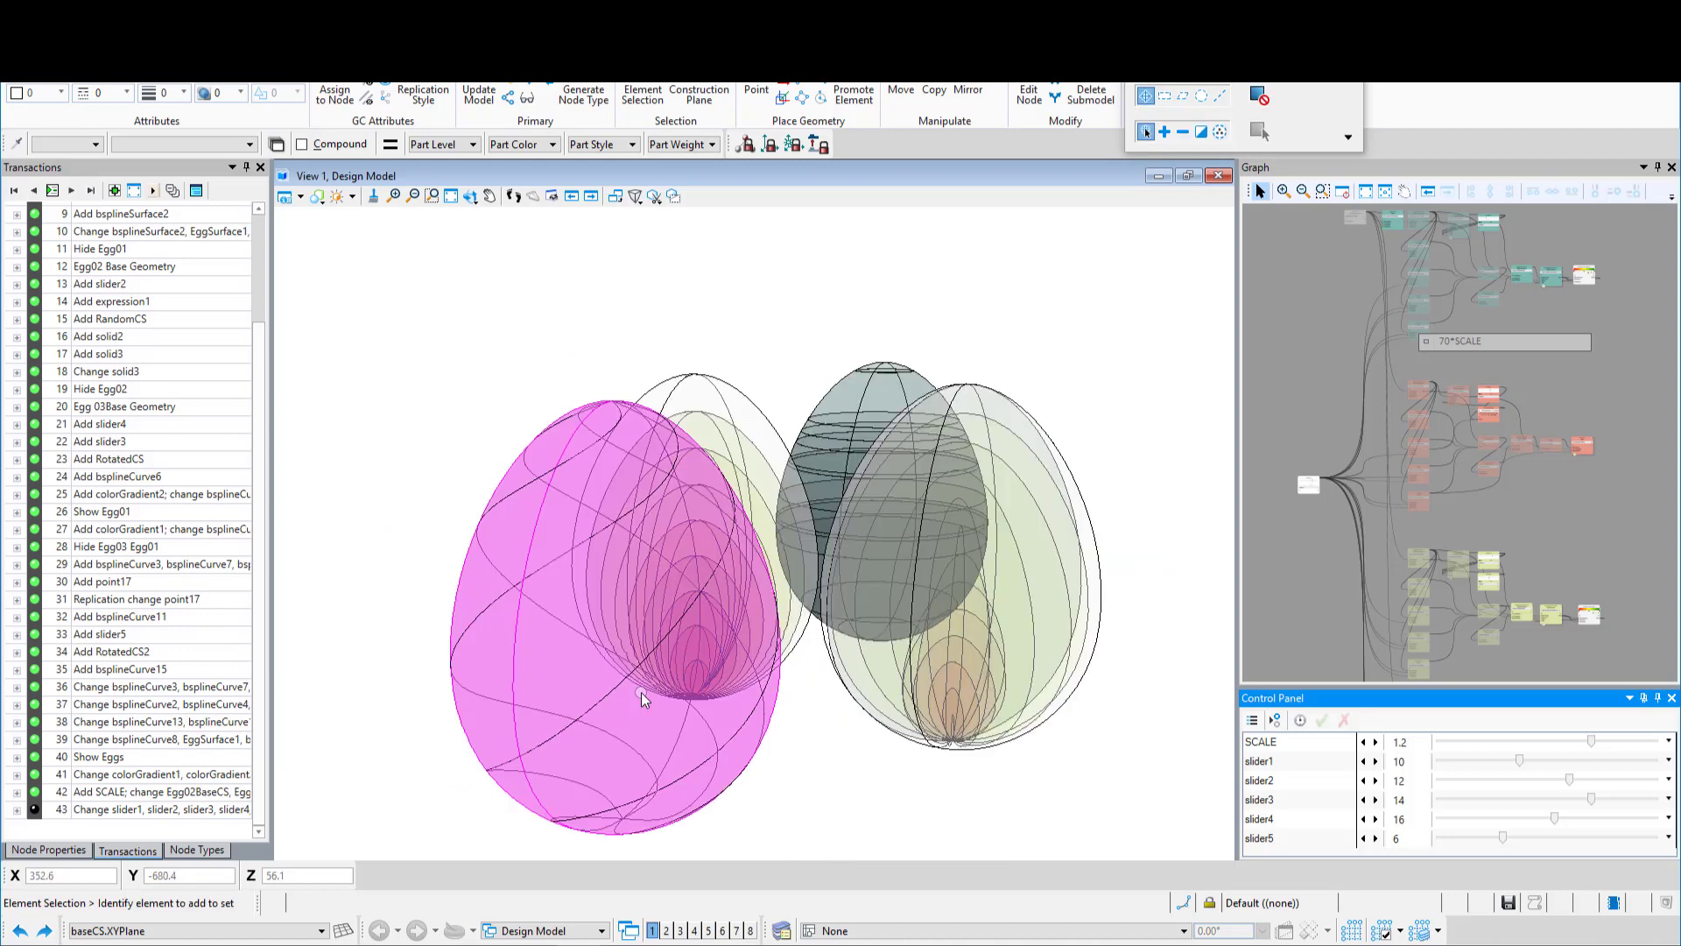